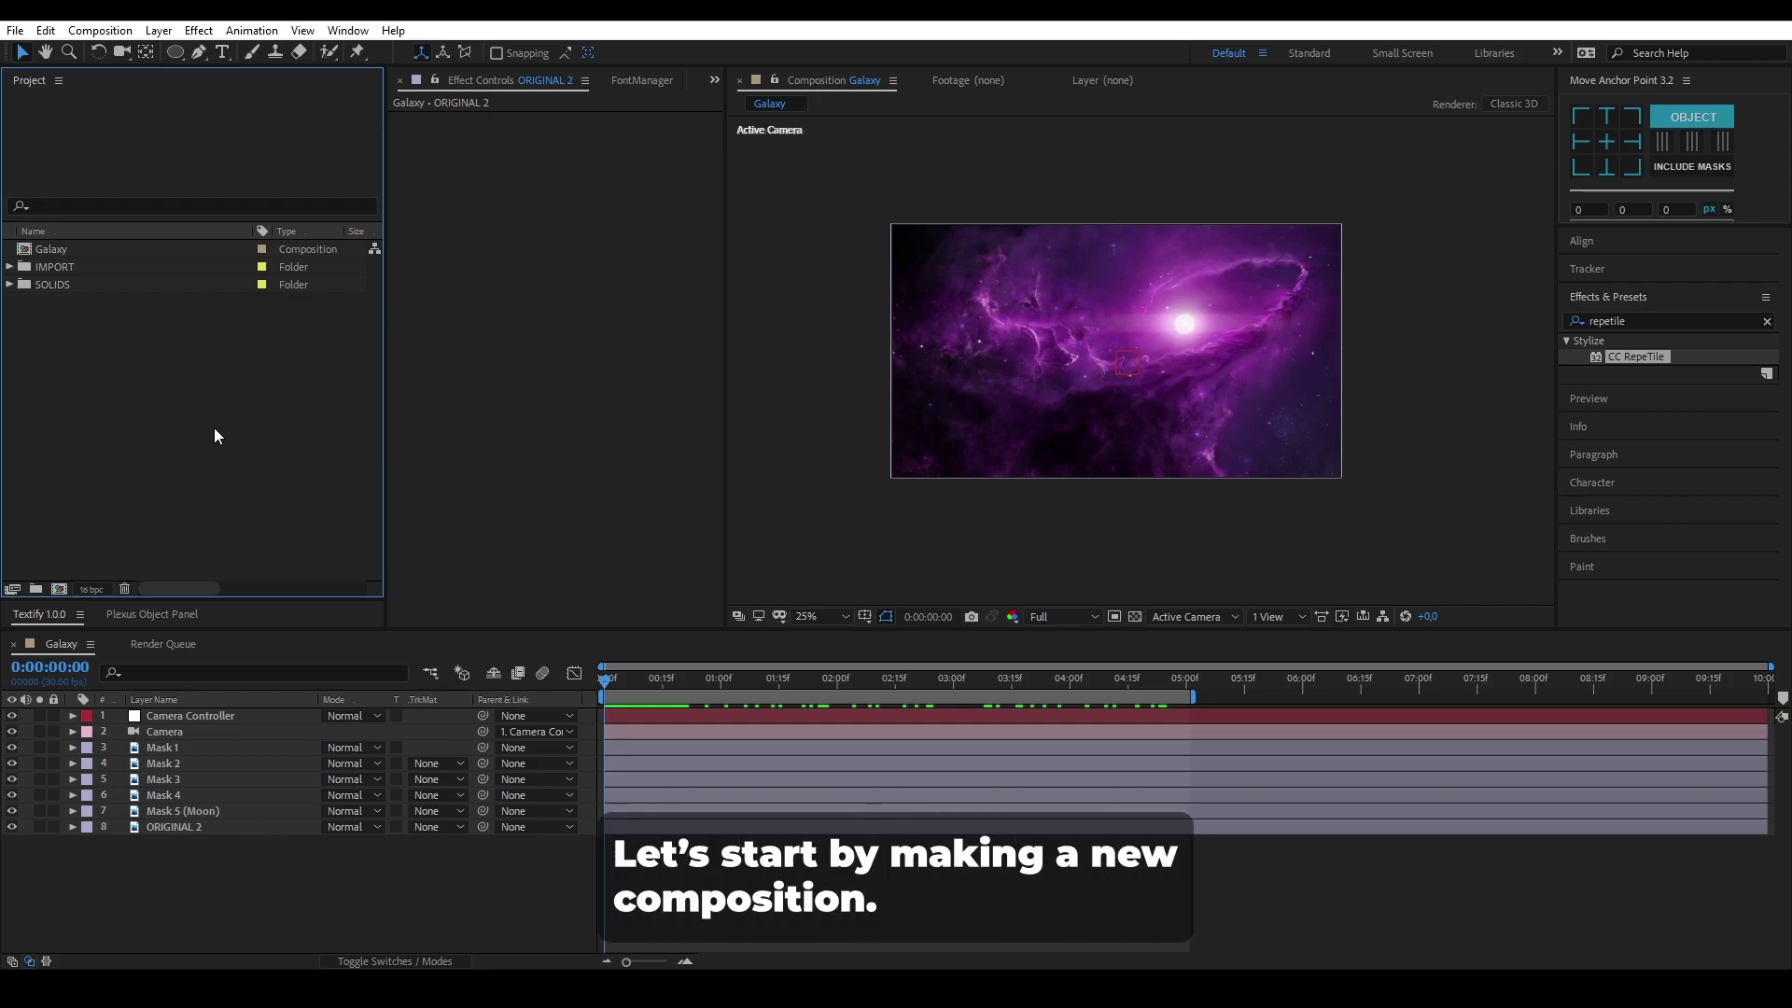
Create a composition named Galaxy Zoom at 1920×1080, 30 fps, 10 seconds, with a black background
right_click(216, 429)
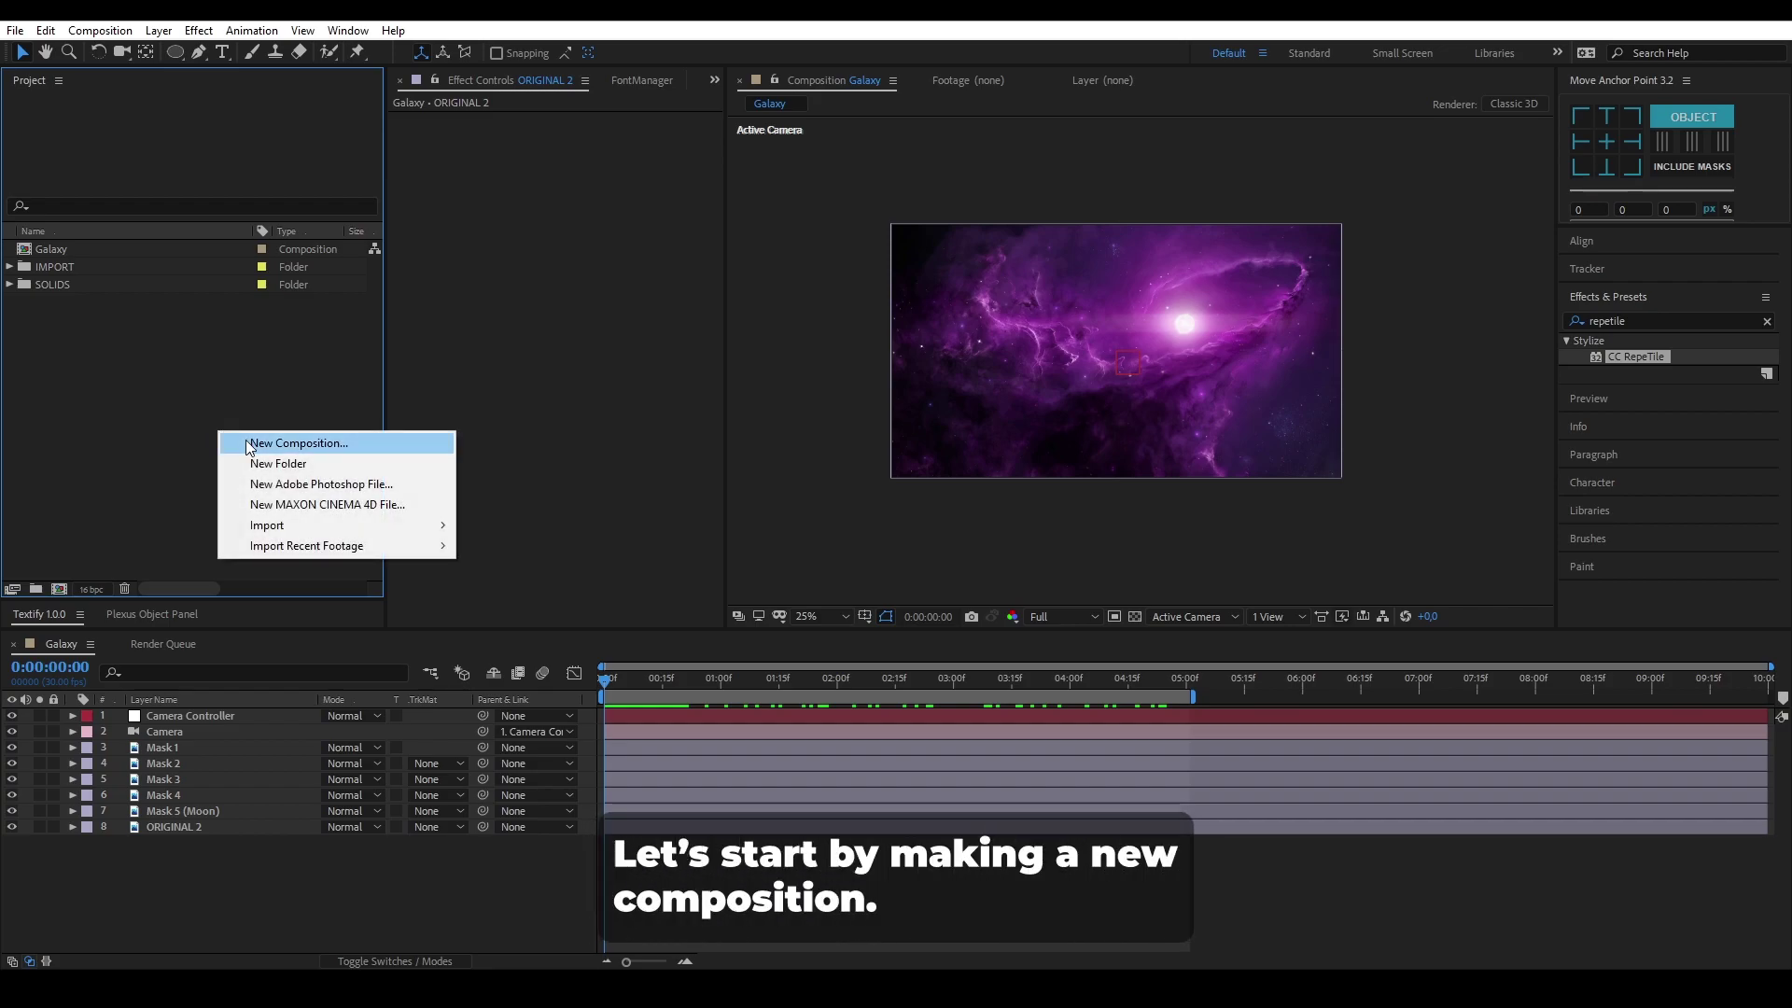
click(246, 443)
text(Galaxy Zoom)
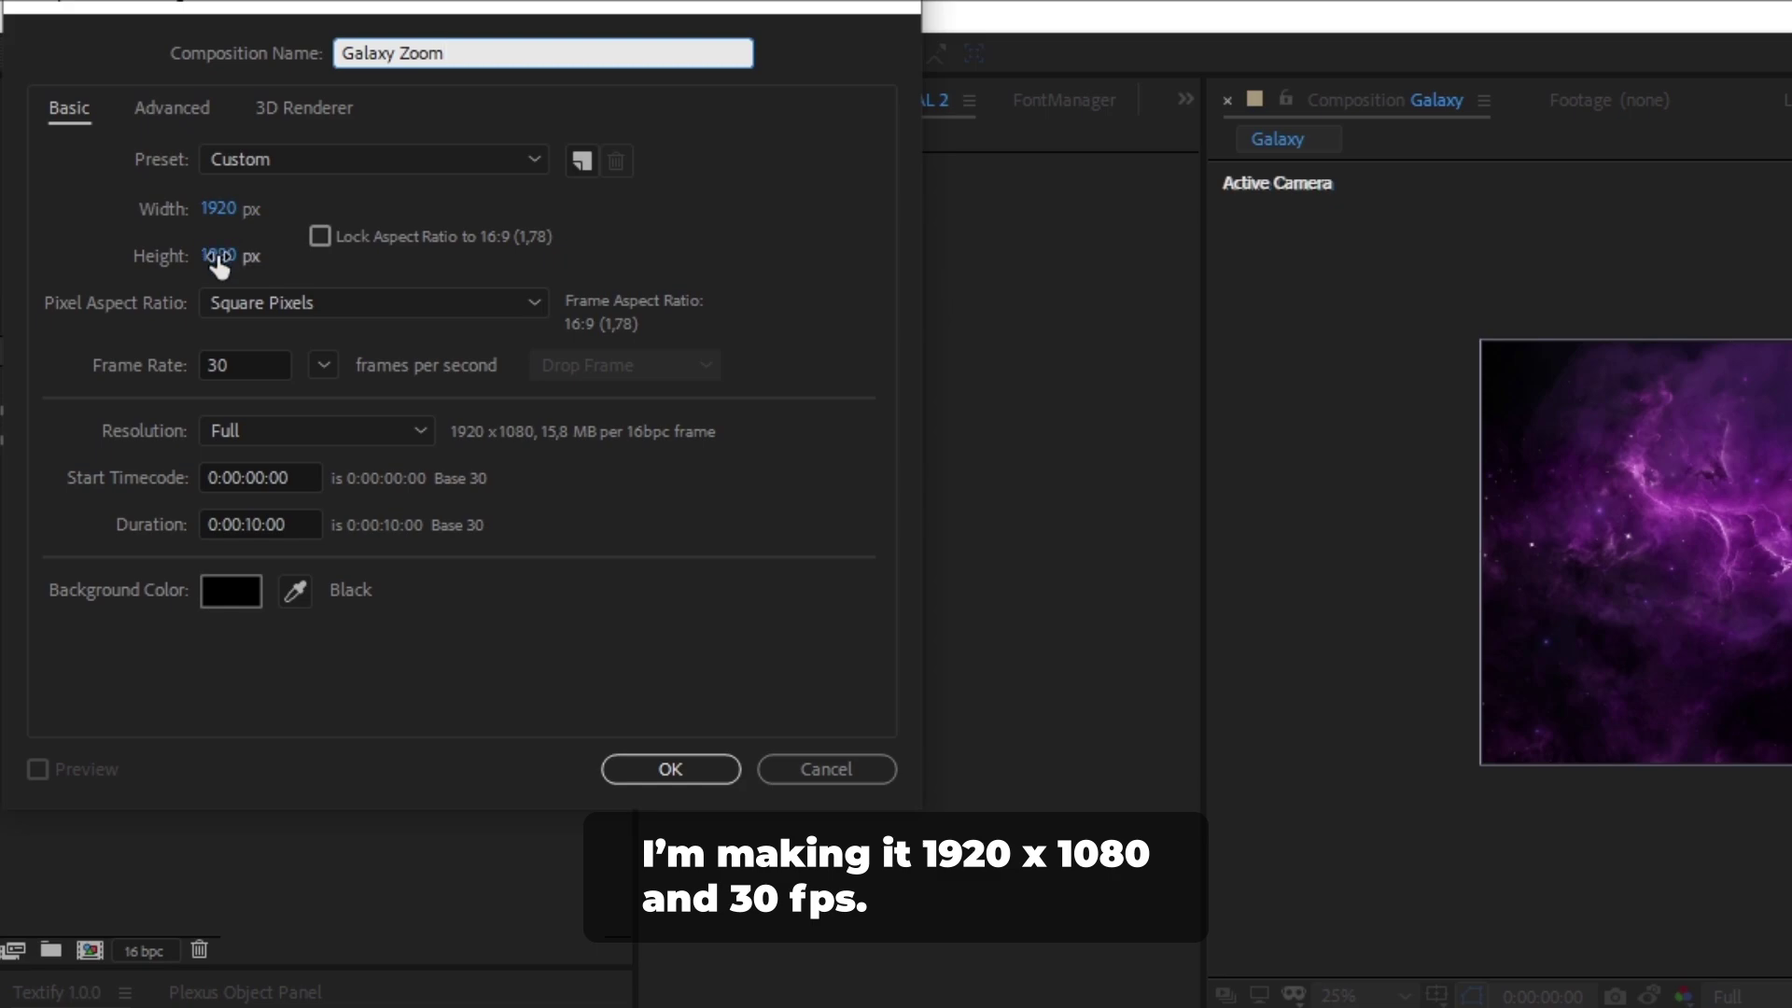
click(219, 258)
click(243, 365)
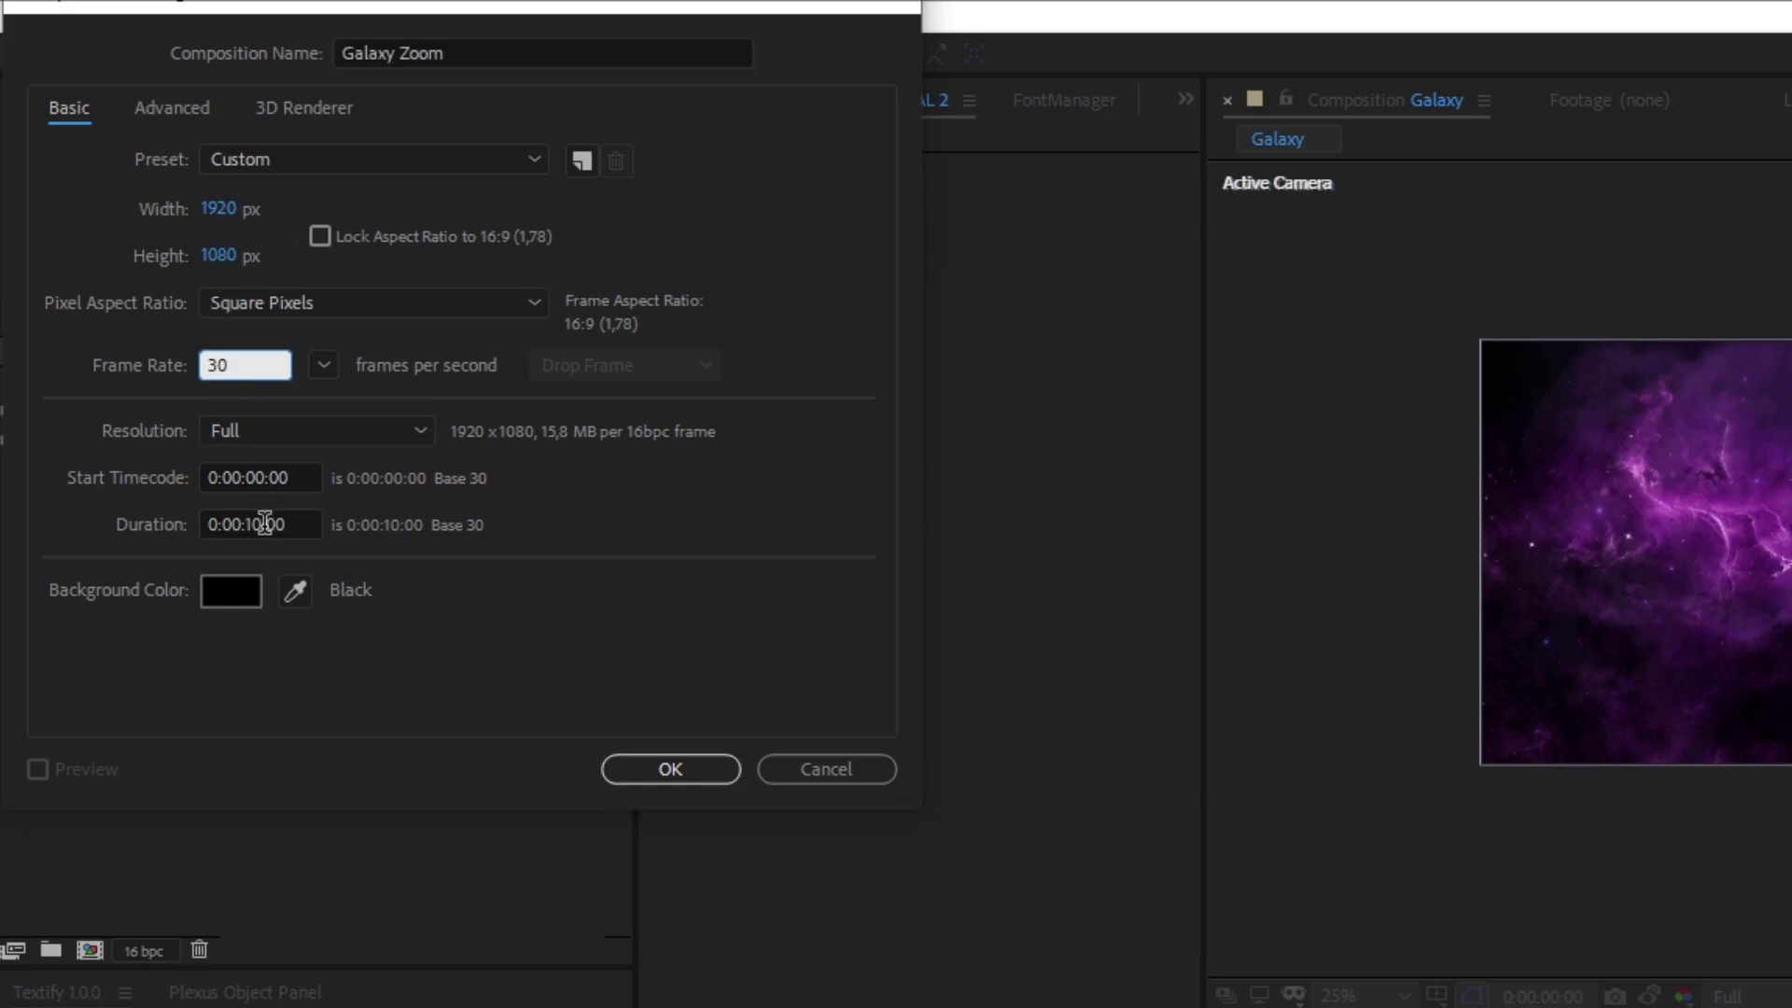
click(308, 110)
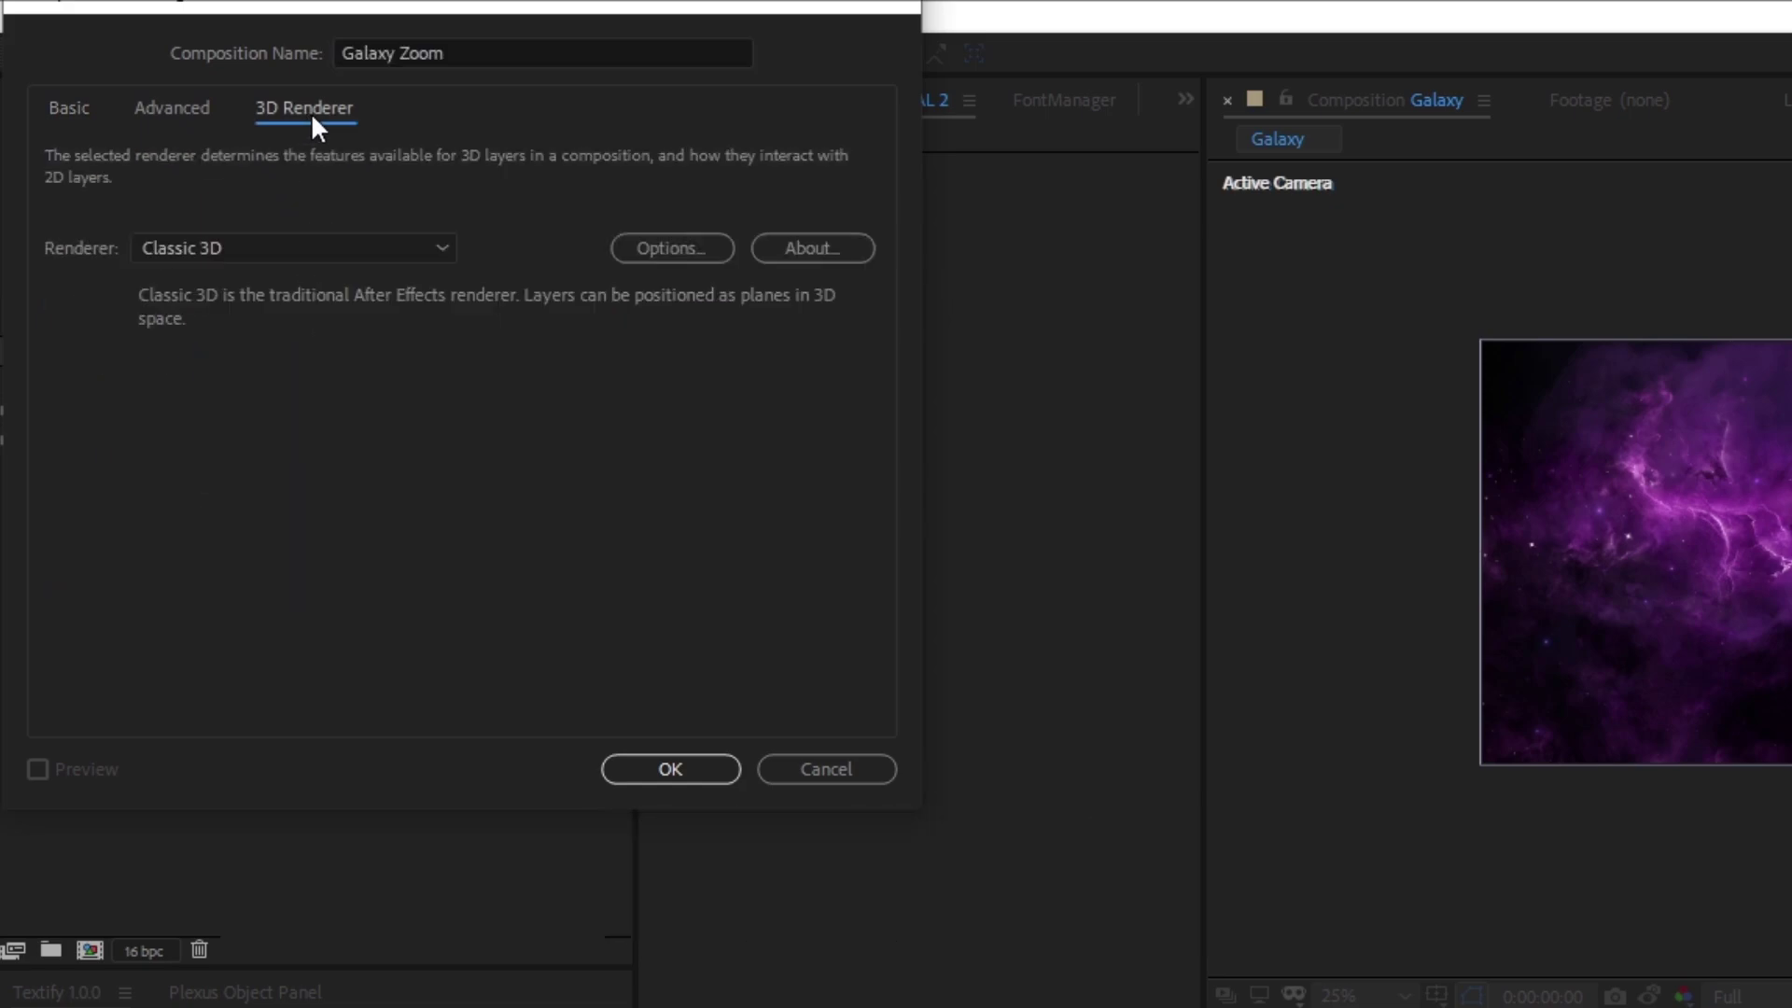
click(75, 105)
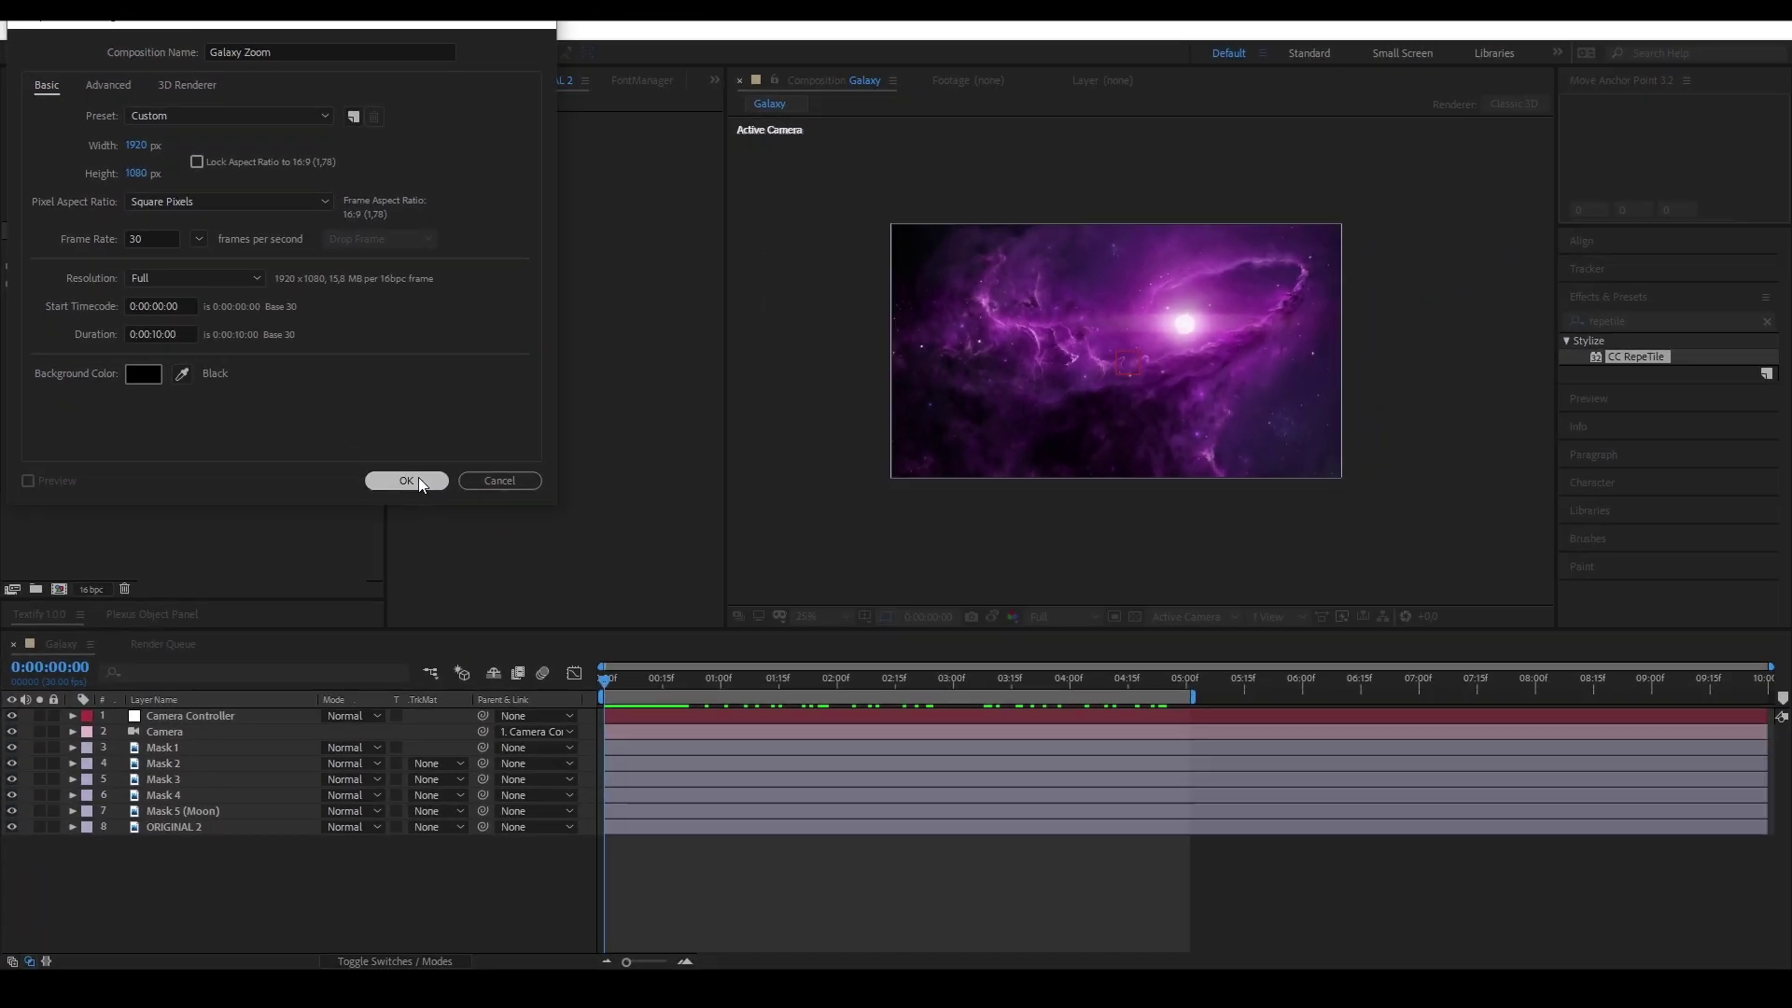
click(420, 481)
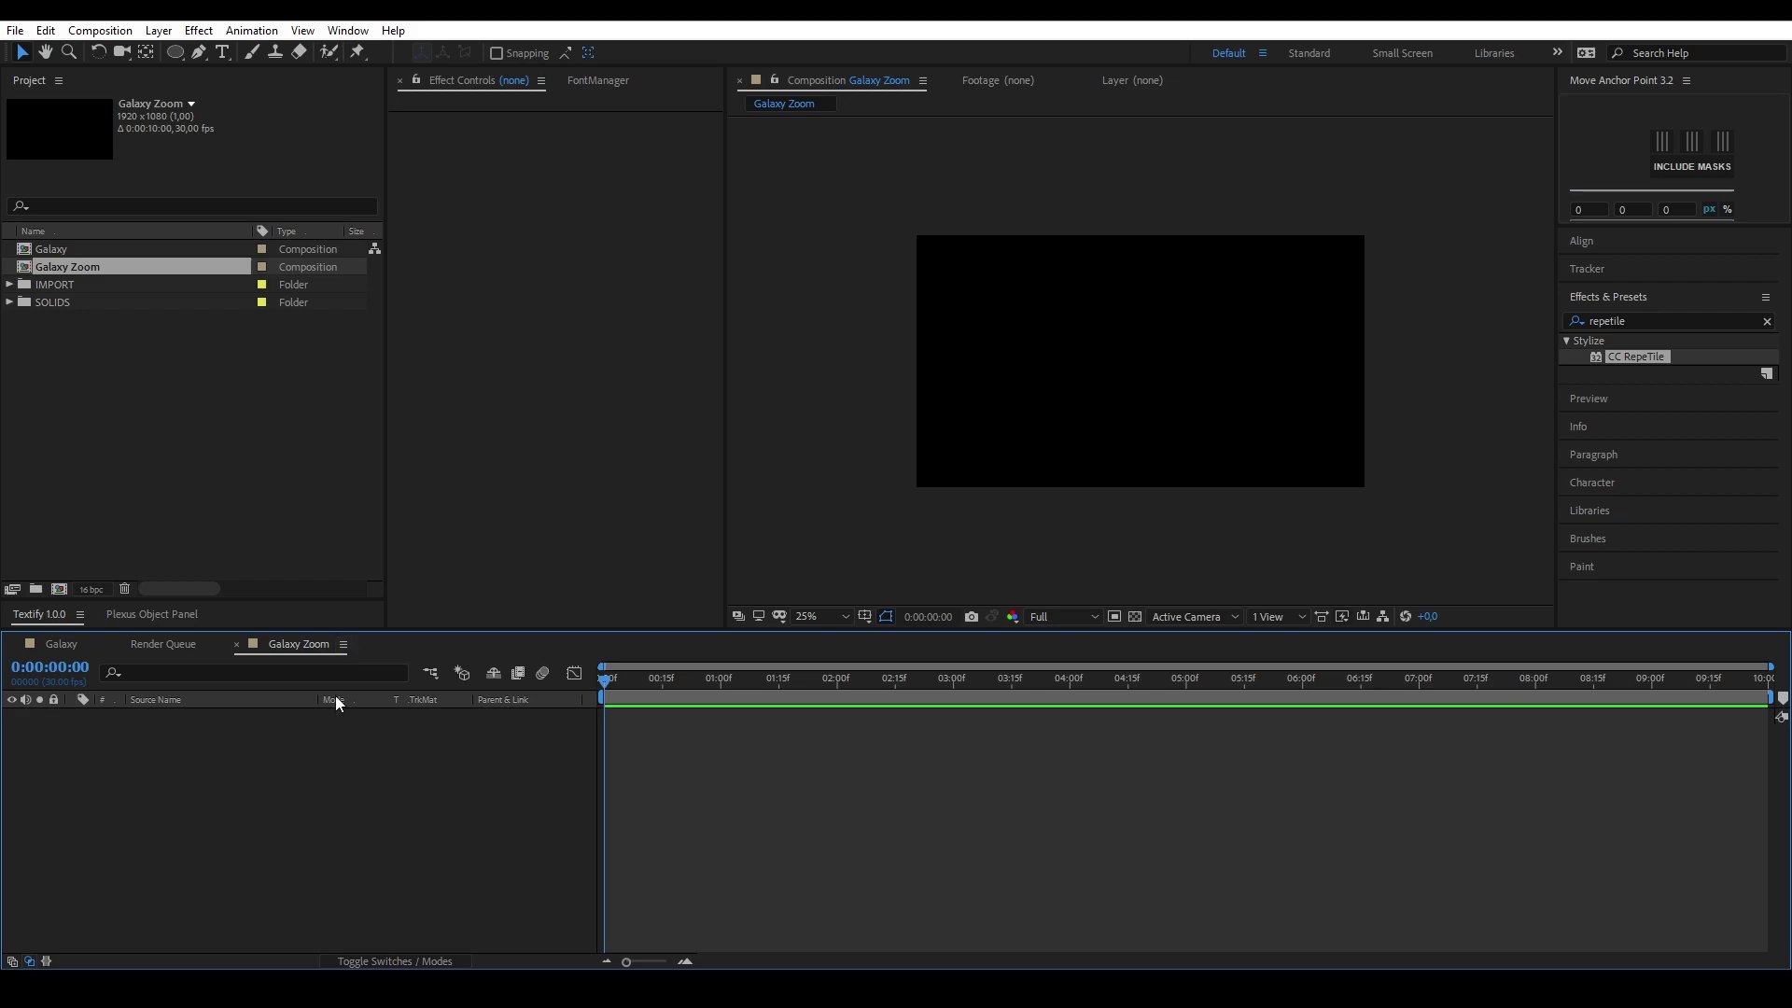
Add nexus-space-digital-universe-4k-rt.jpg from the IMPORT folder to the Galaxy Zoom timeline
click(9, 283)
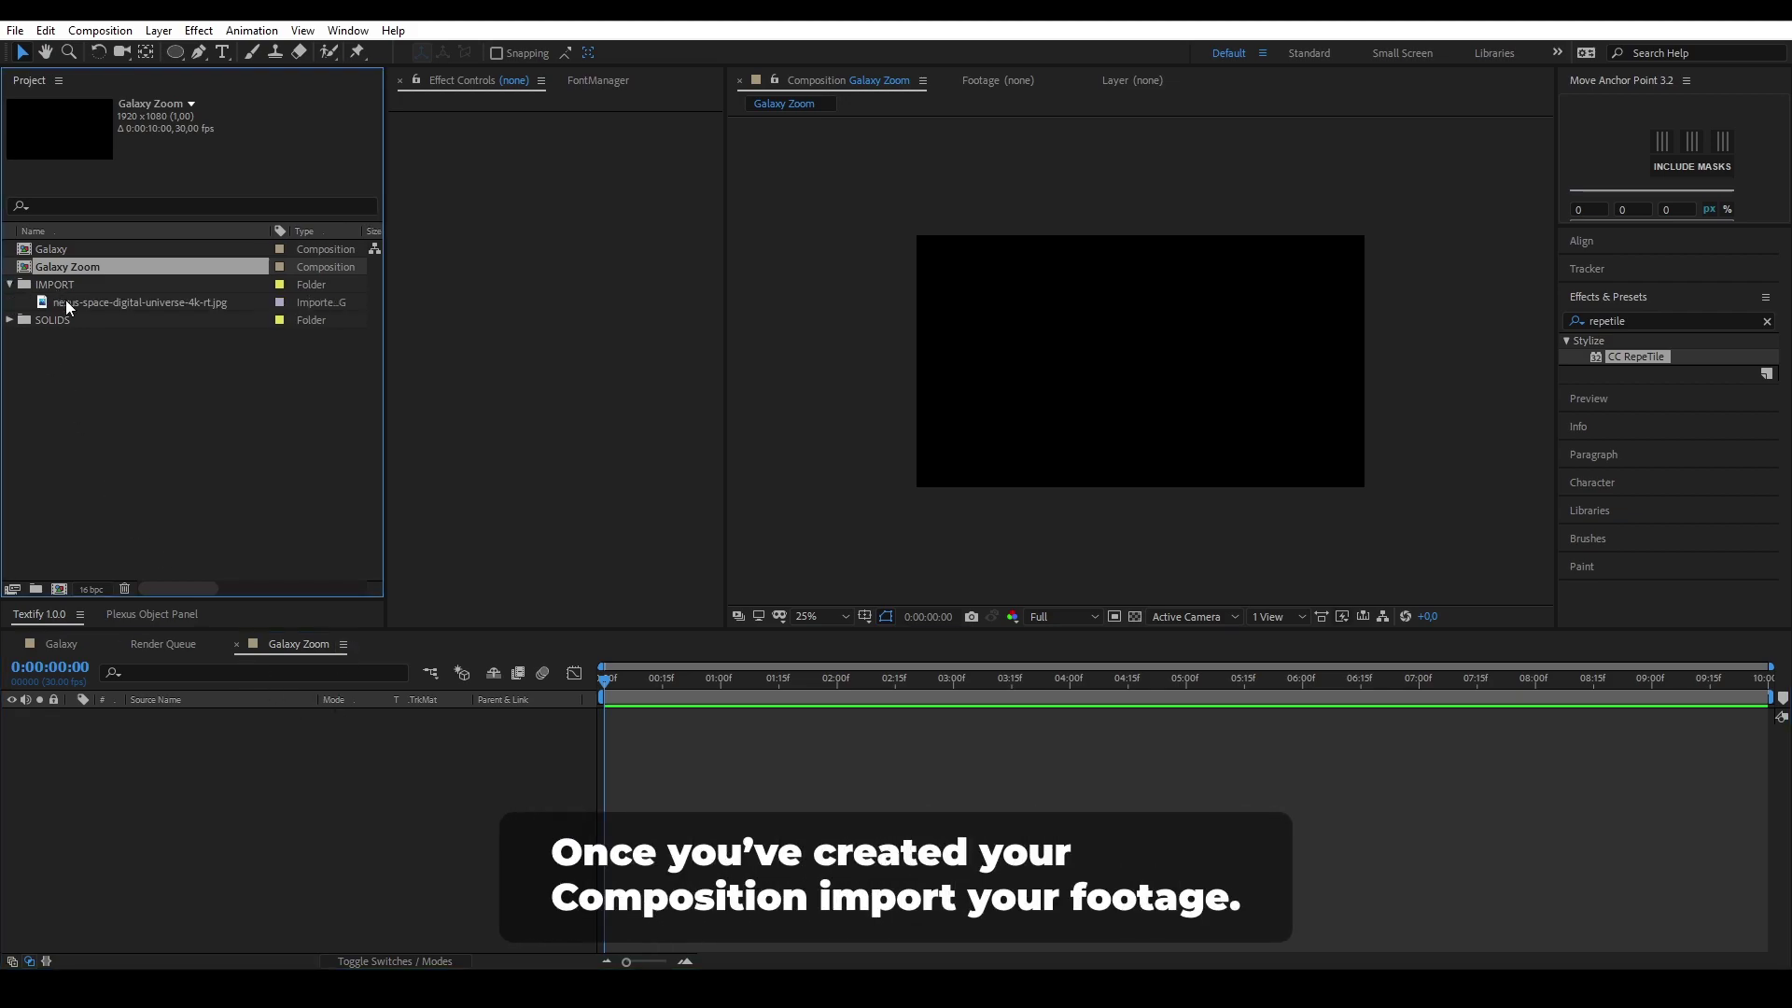
drag(75, 302, 144, 733)
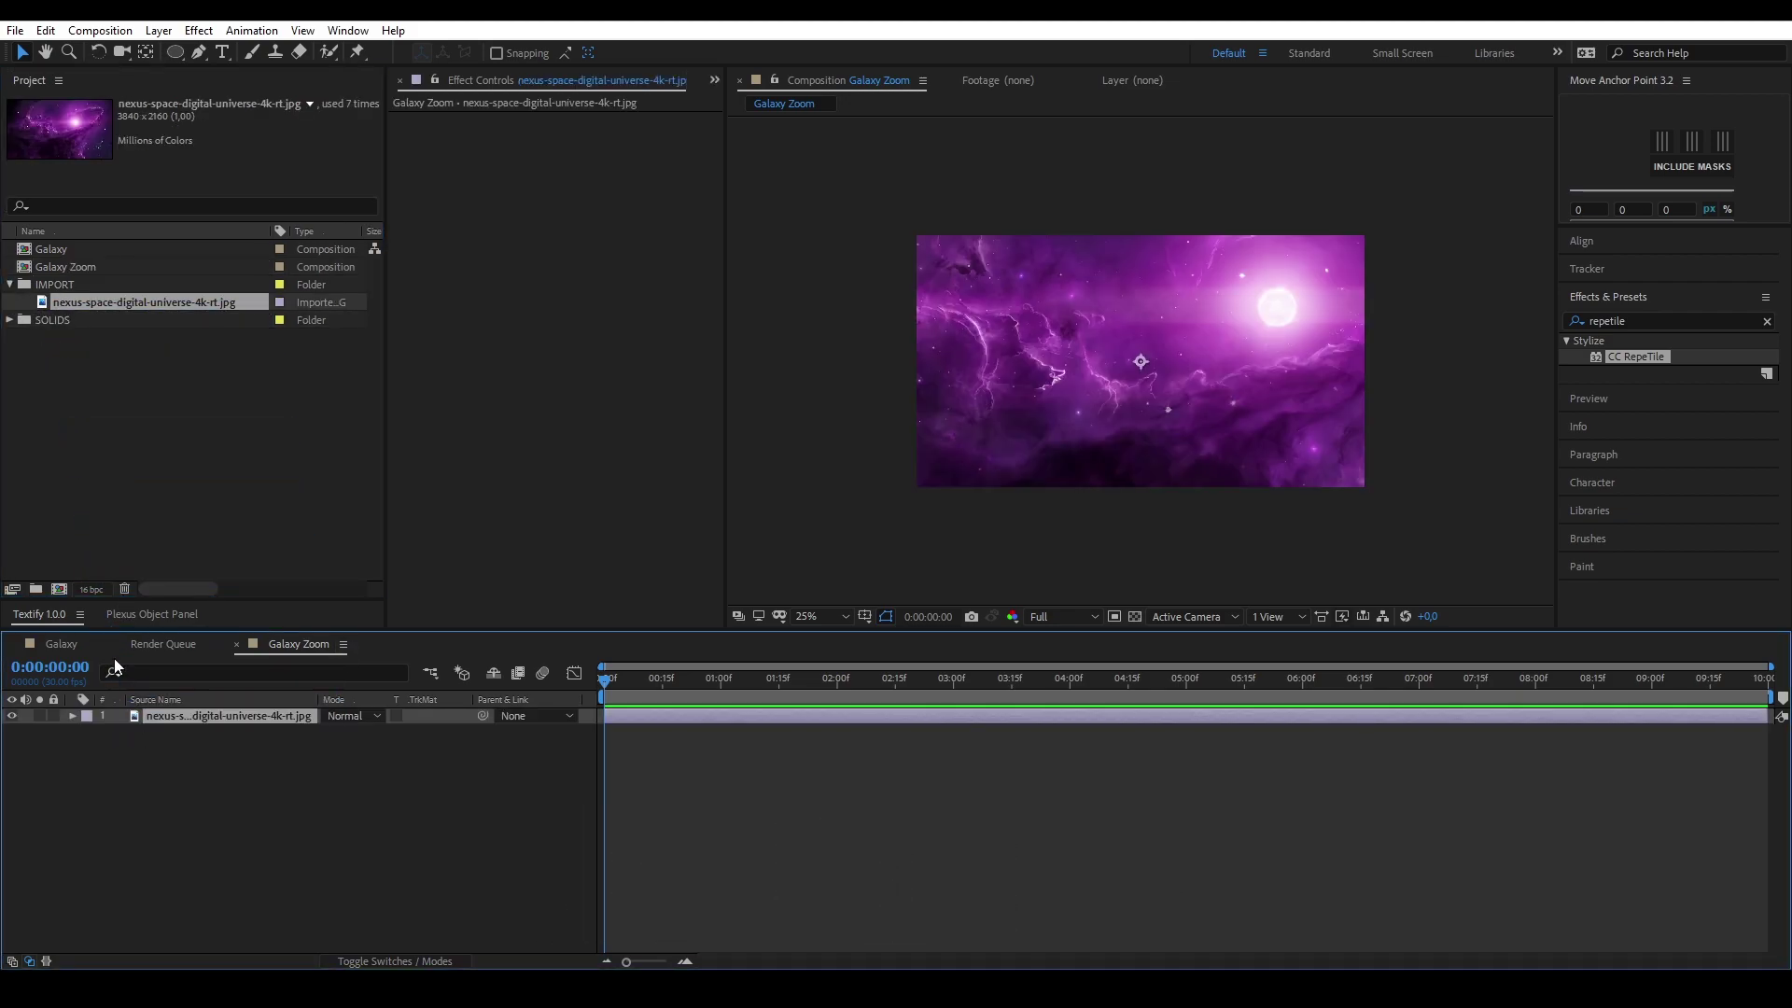
click(9, 284)
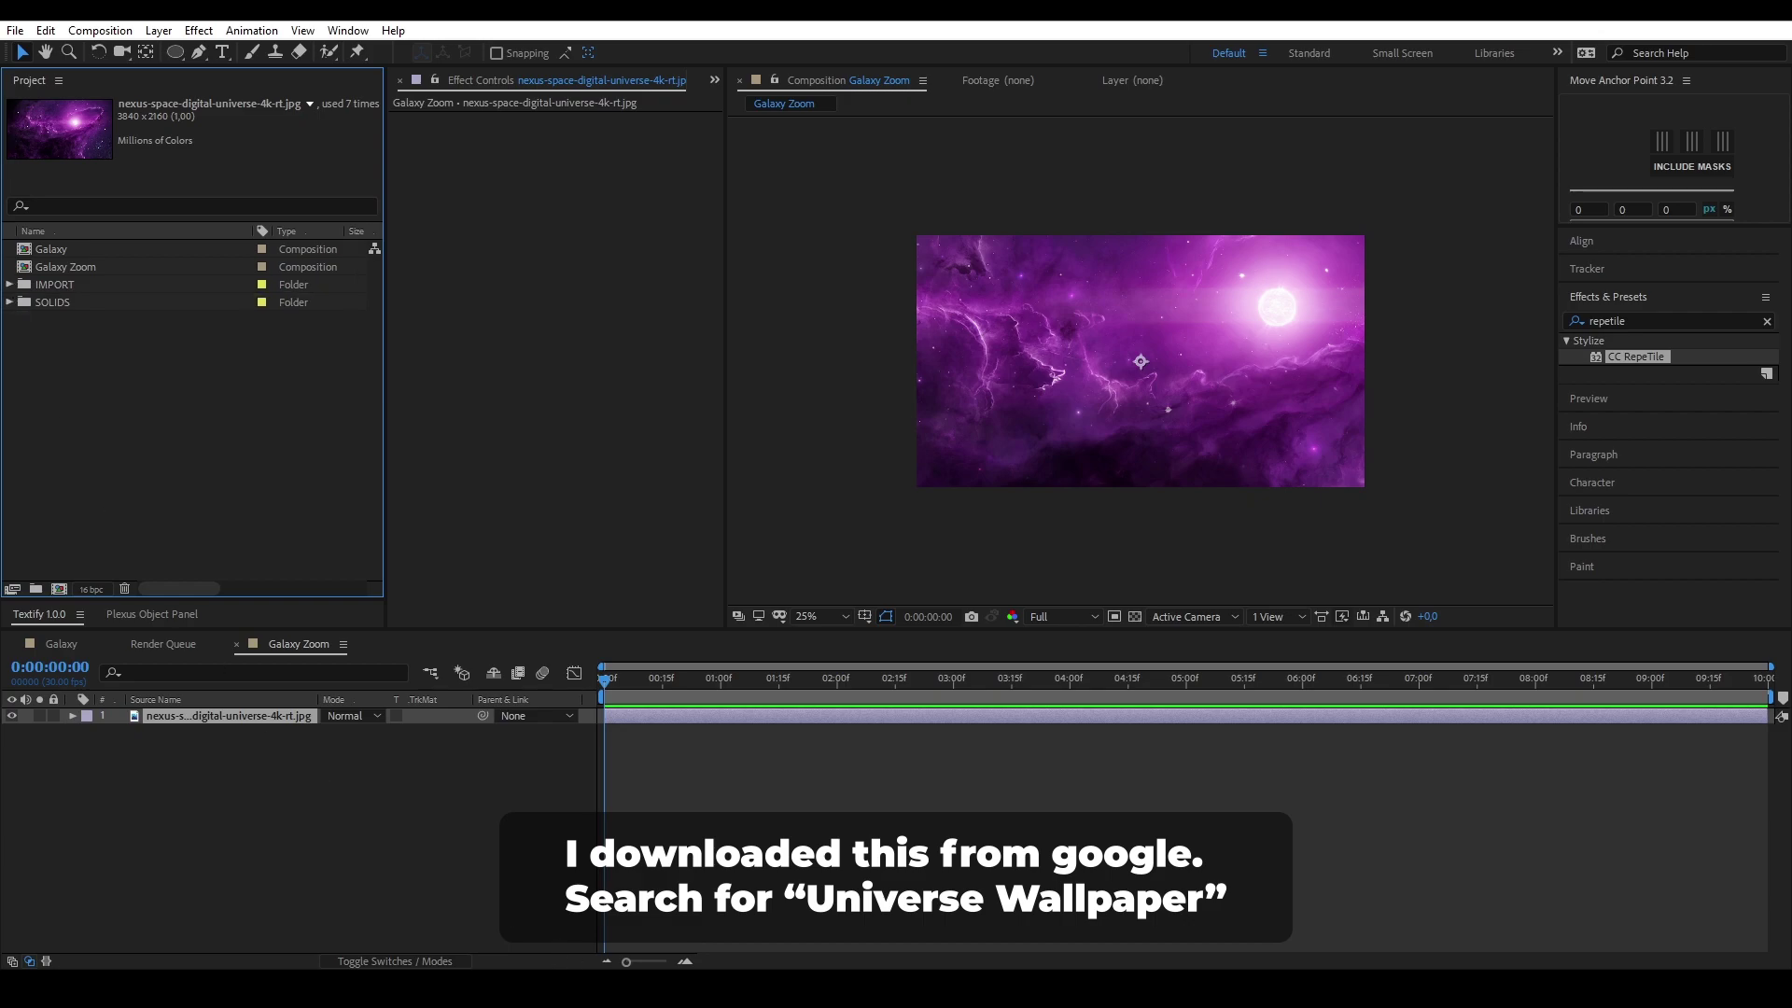
click(584, 697)
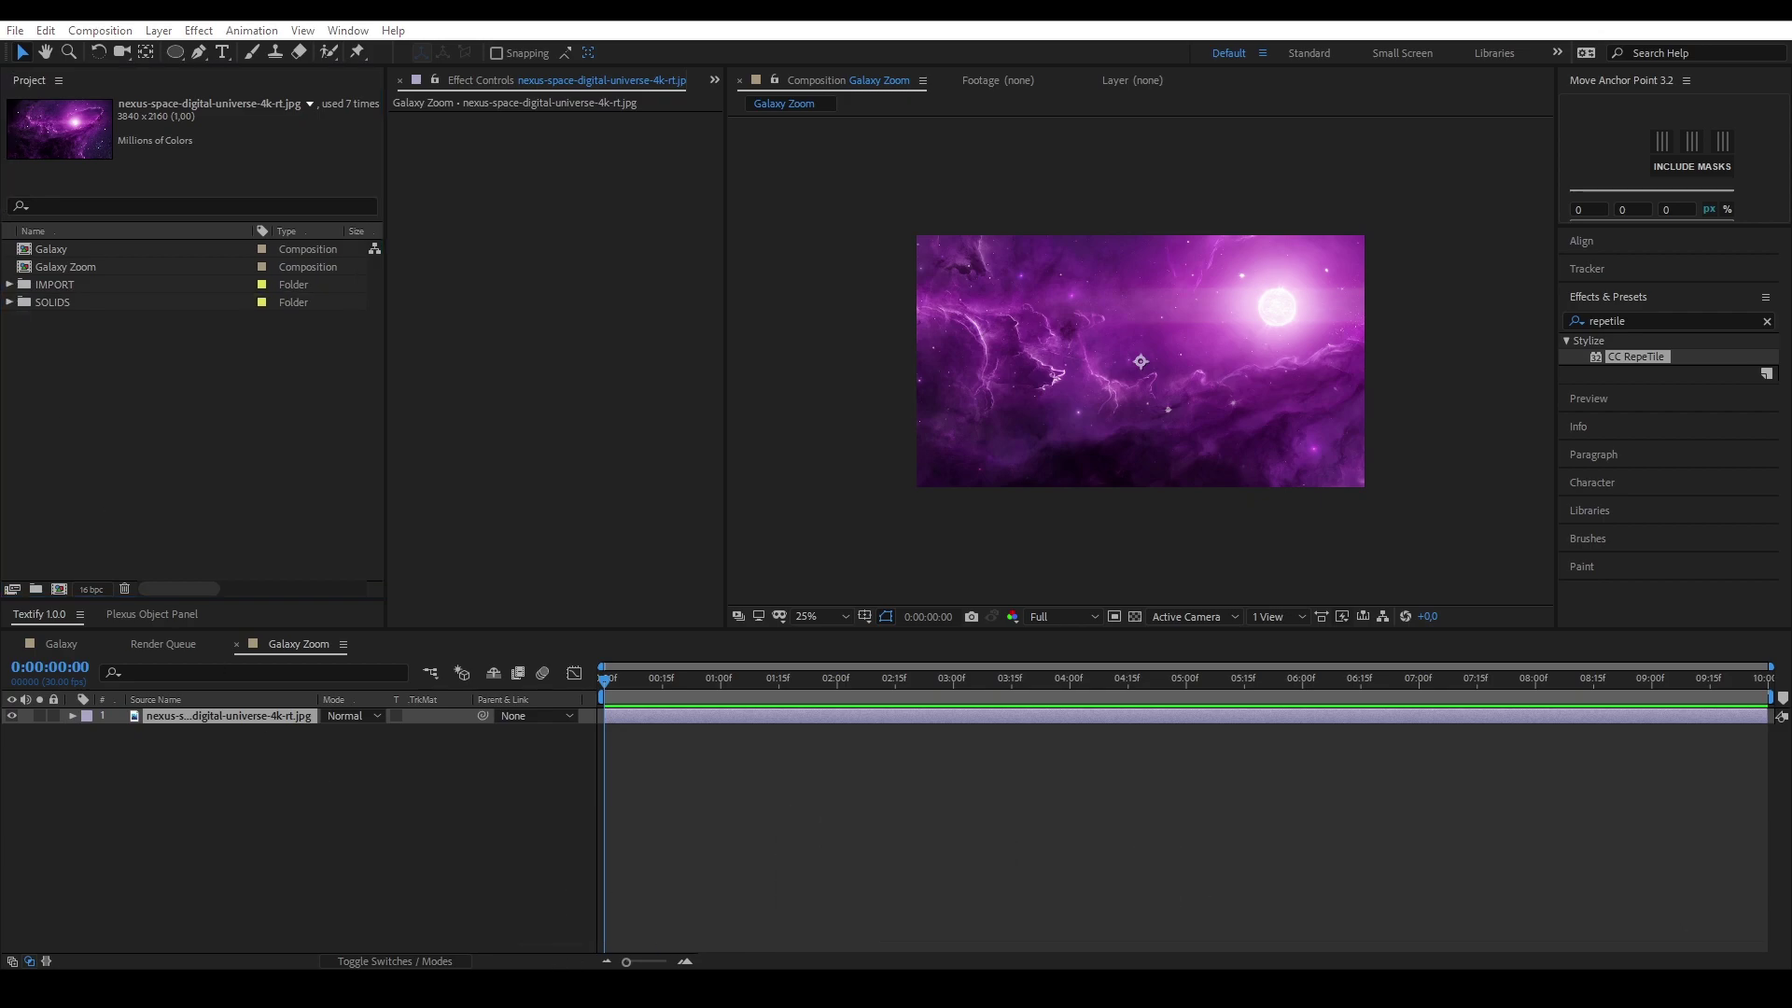
click(511, 840)
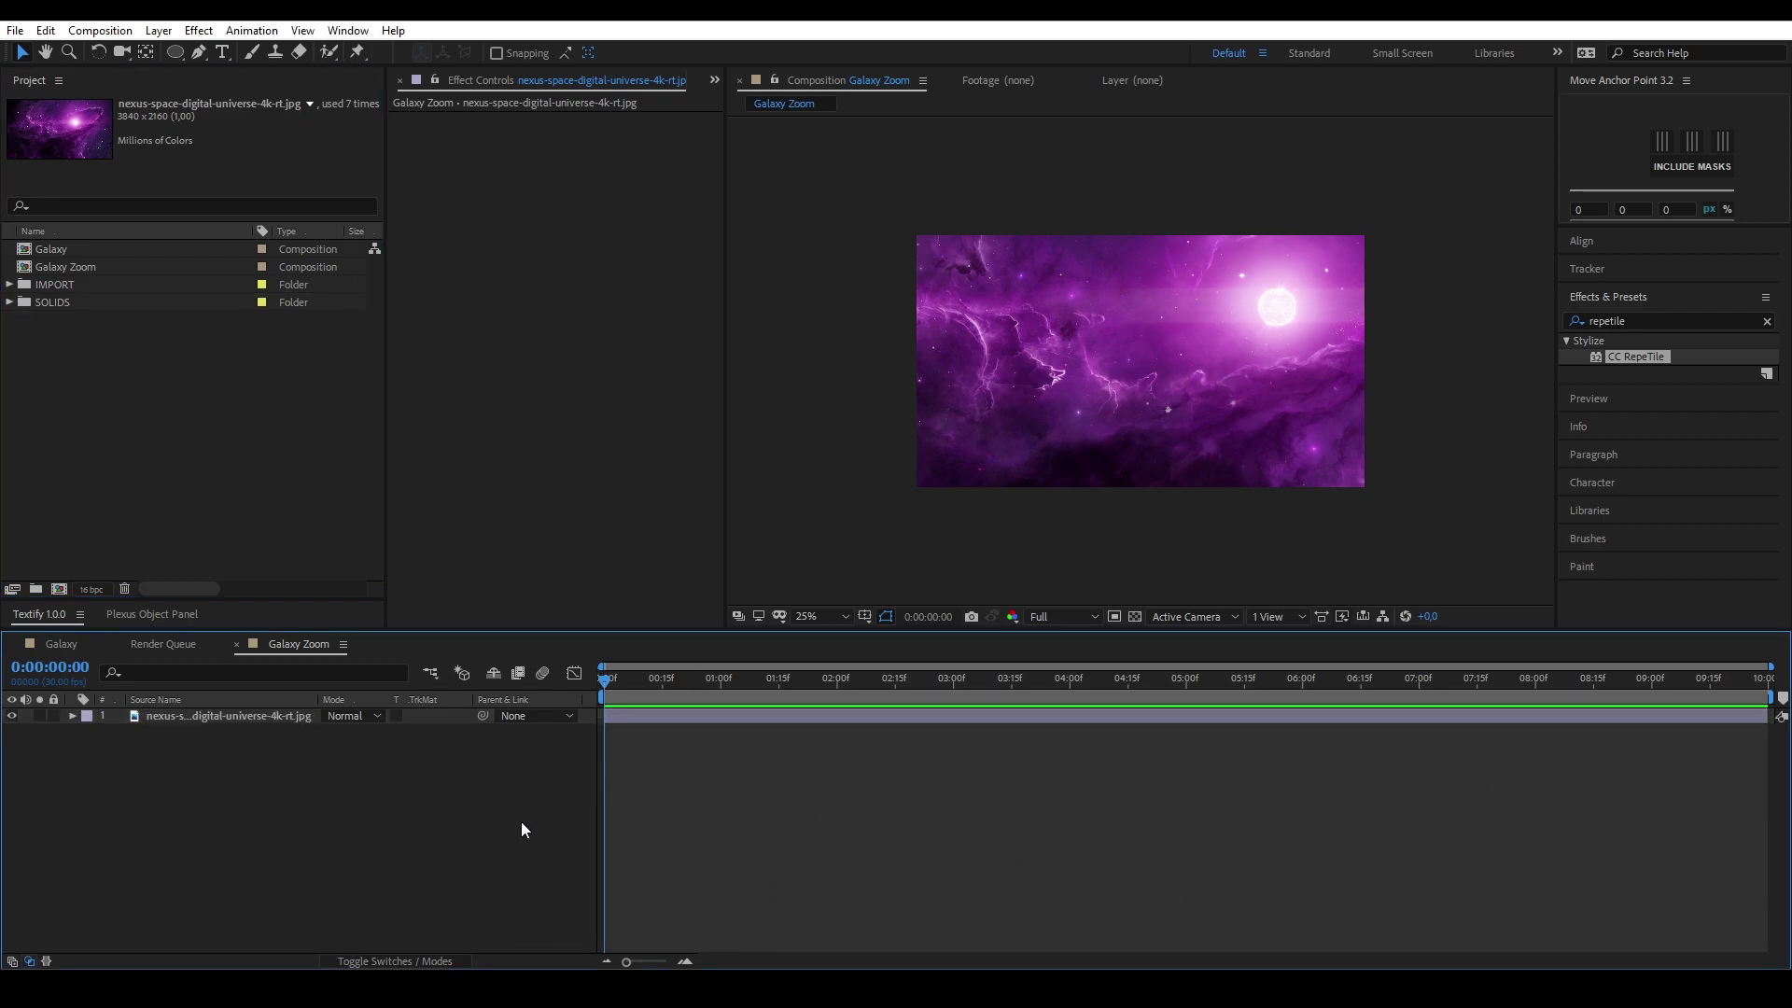
Add a new Camera layer with default settings
right_click(308, 758)
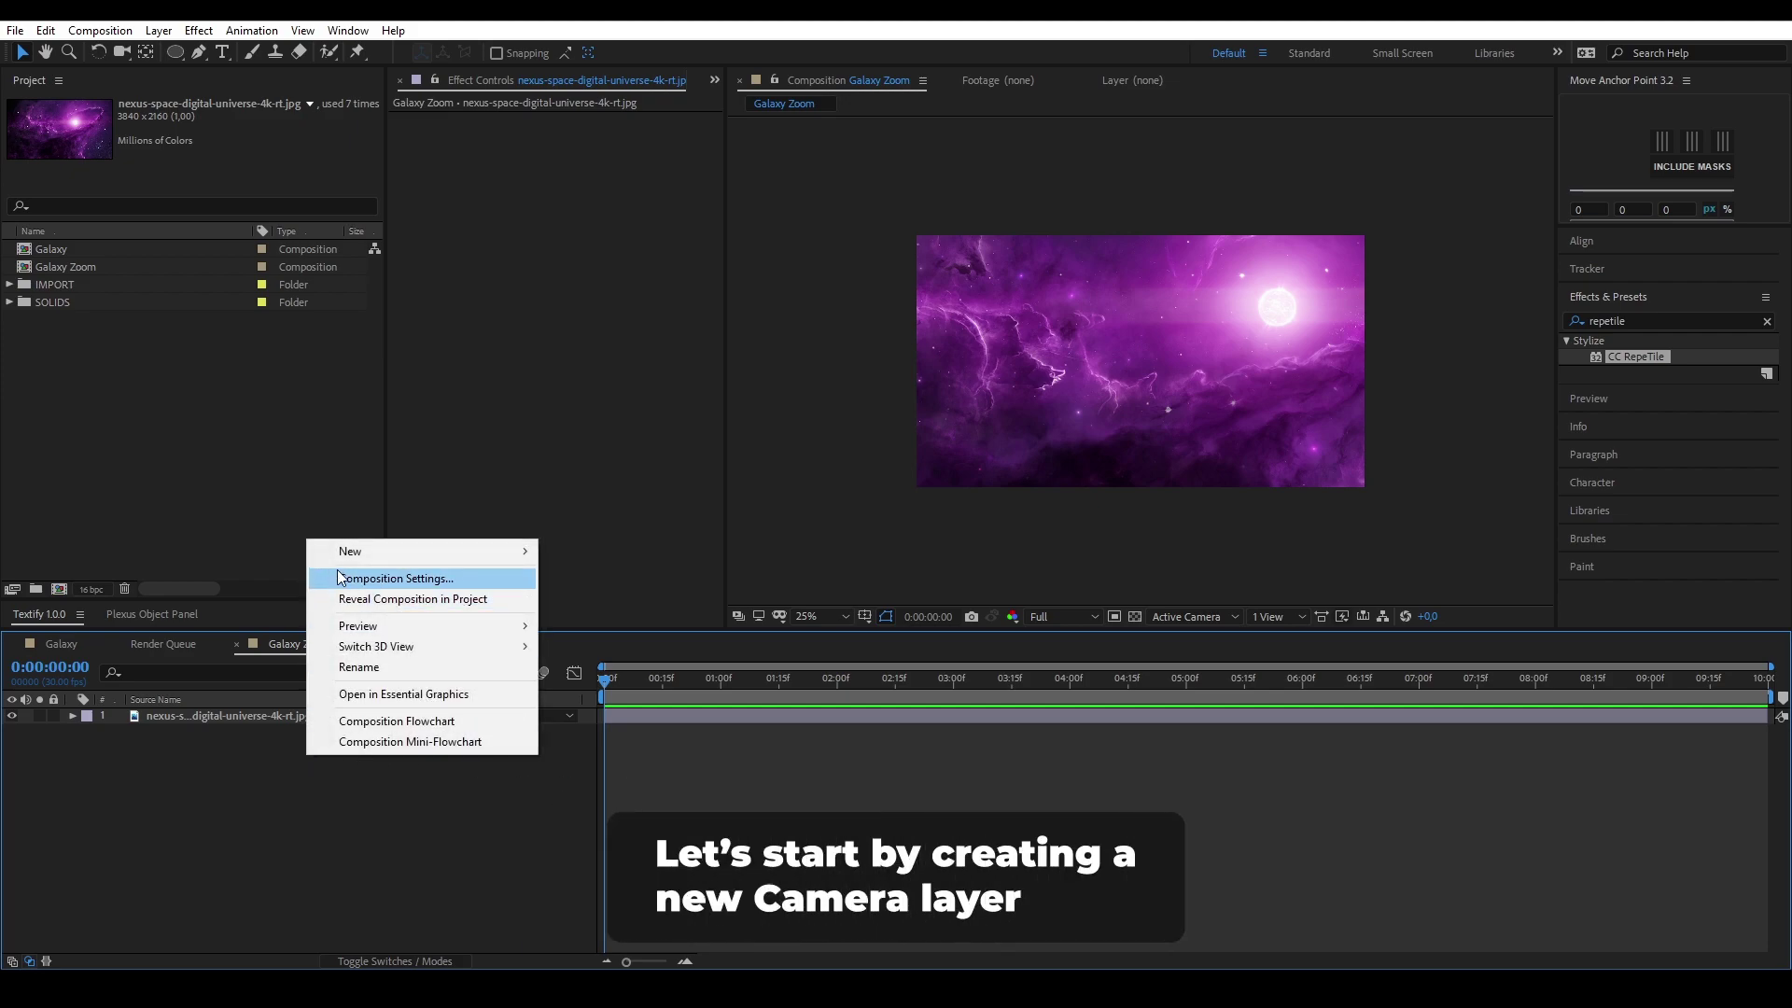
mouse_move(349, 558)
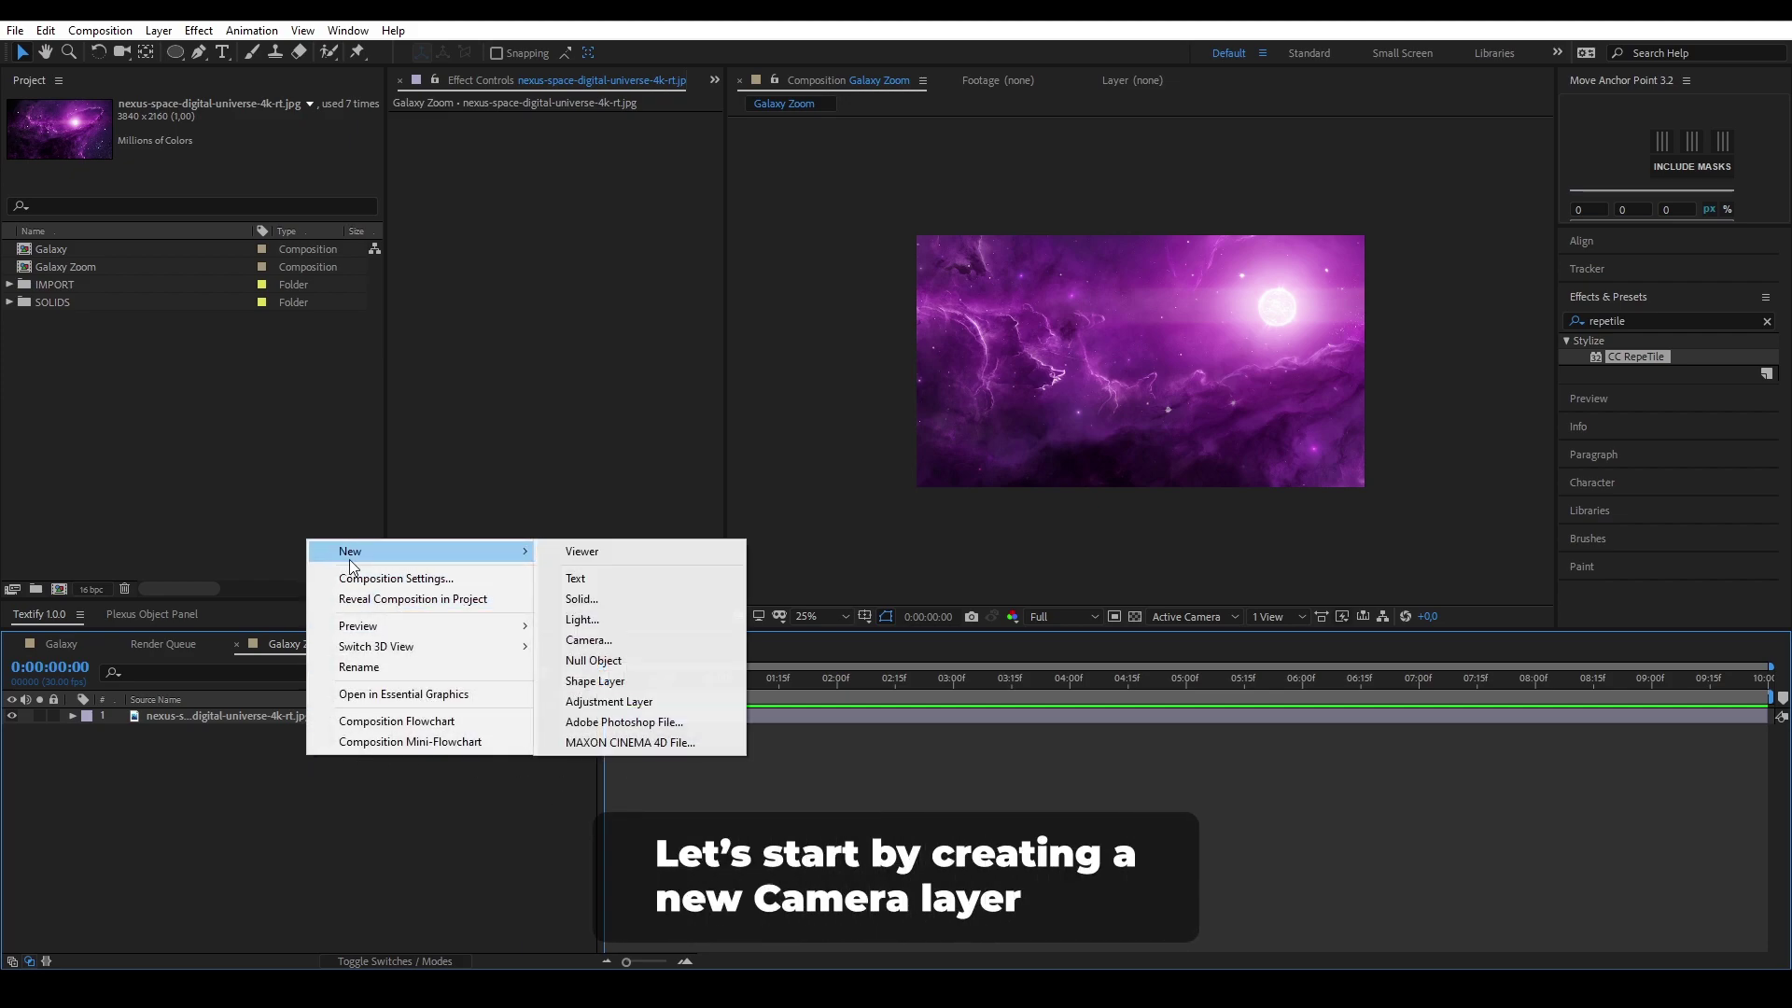
click(635, 646)
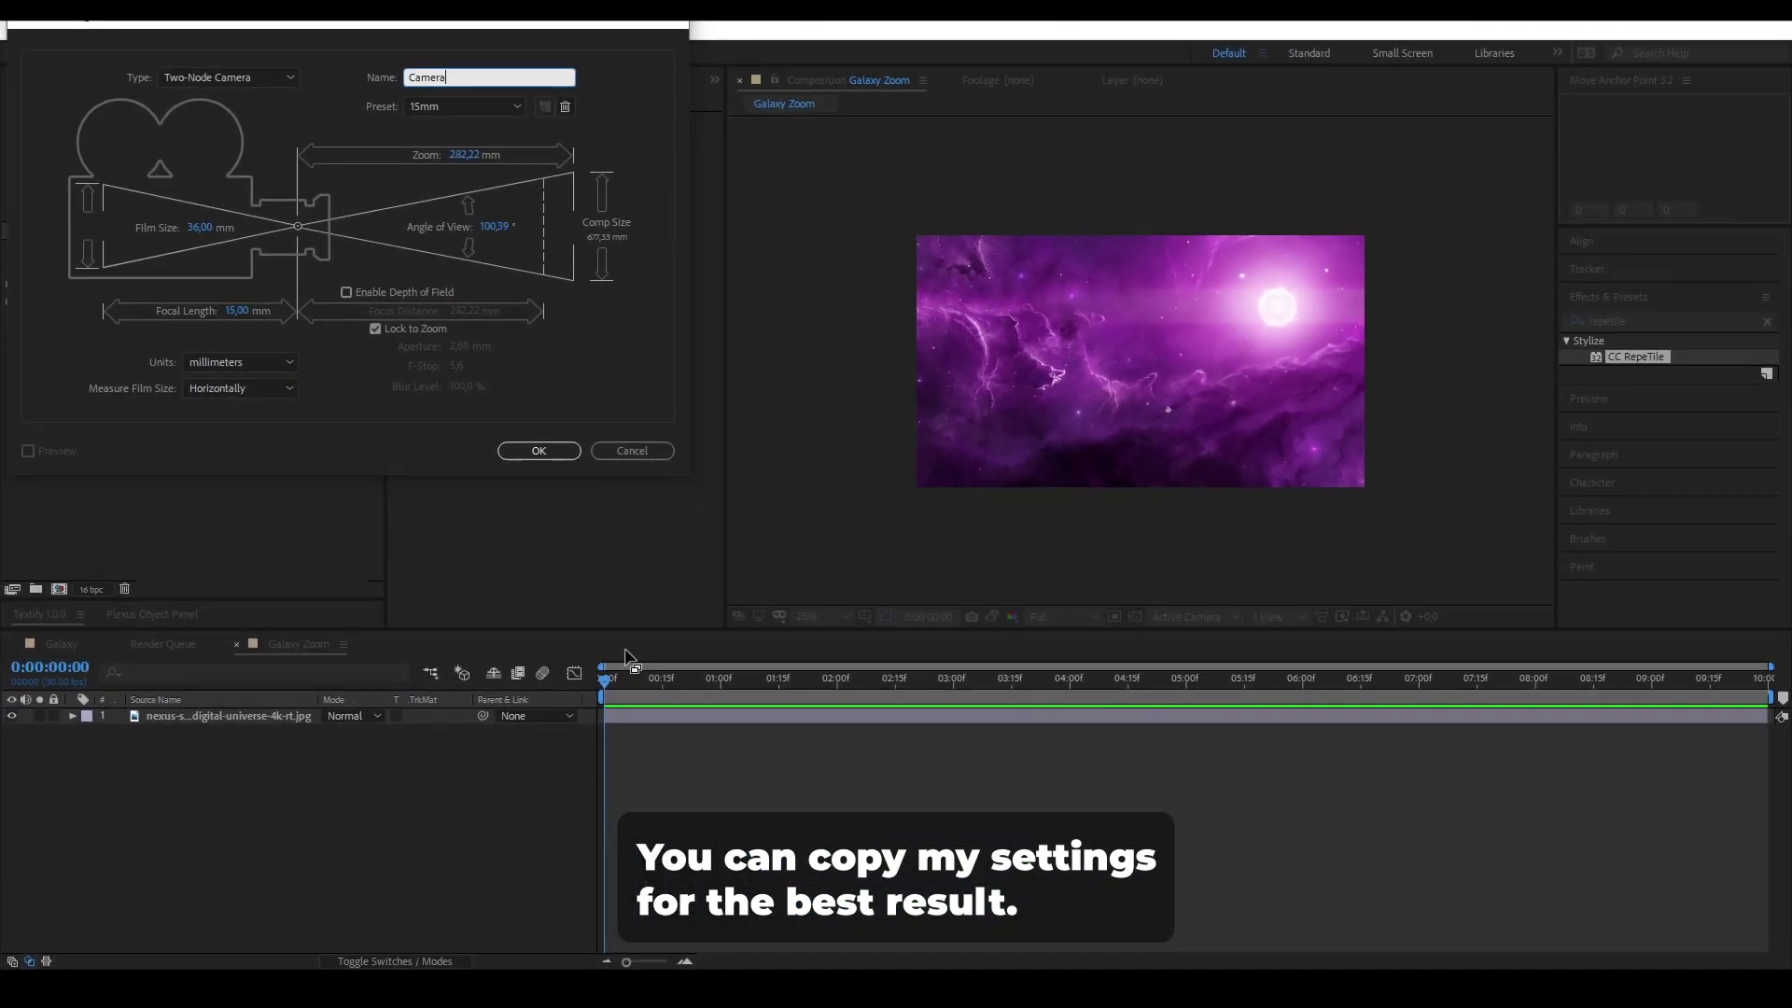
key(Return)
Add a null object named Camera Controller, make it 3D, and reveal its Position
right_click(461, 754)
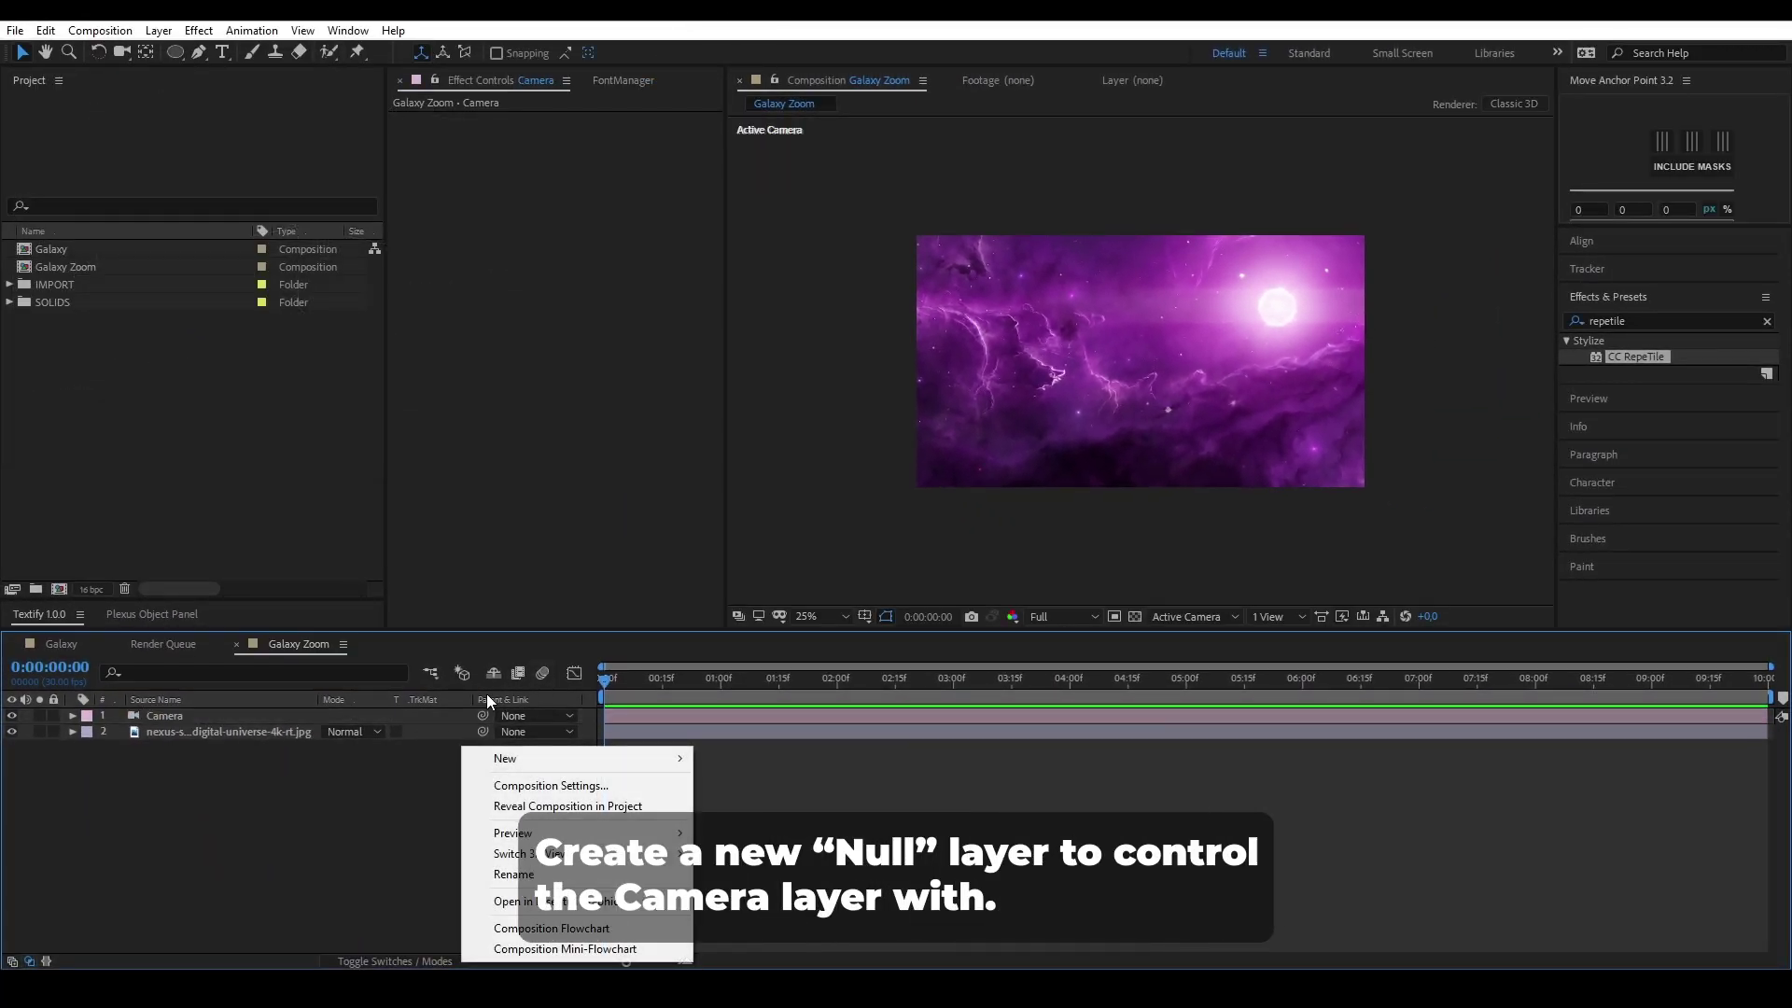
mouse_move(560, 758)
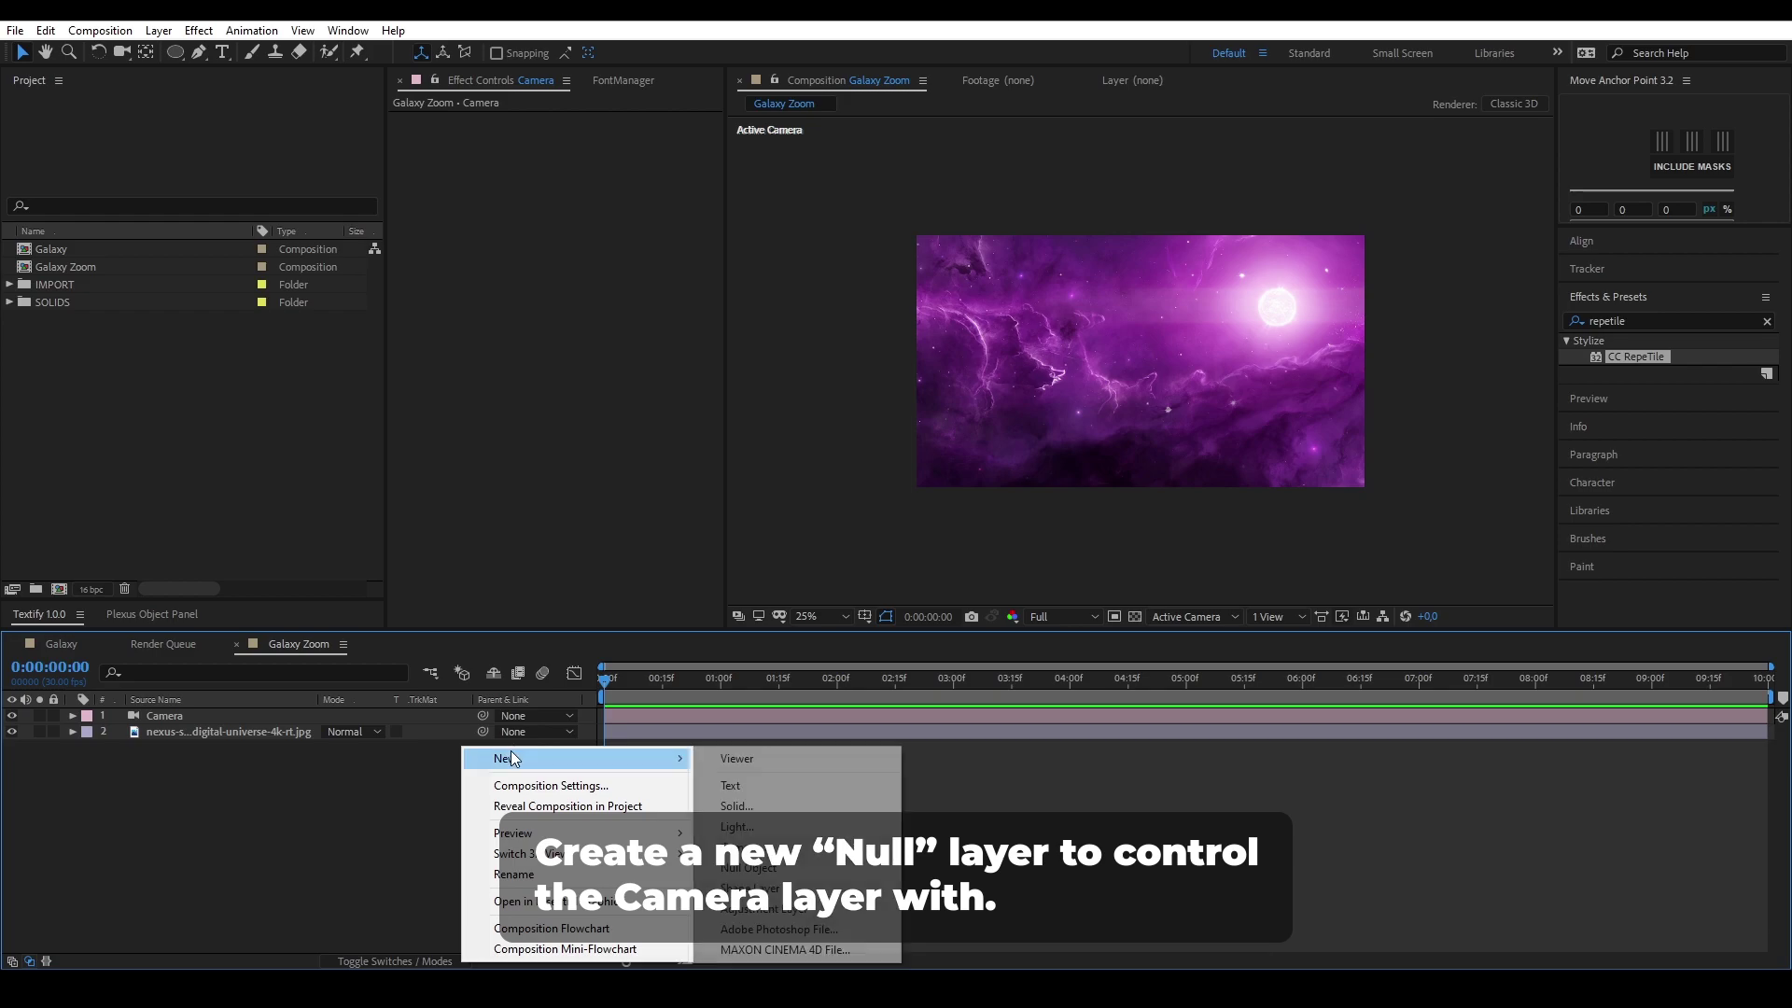
click(748, 867)
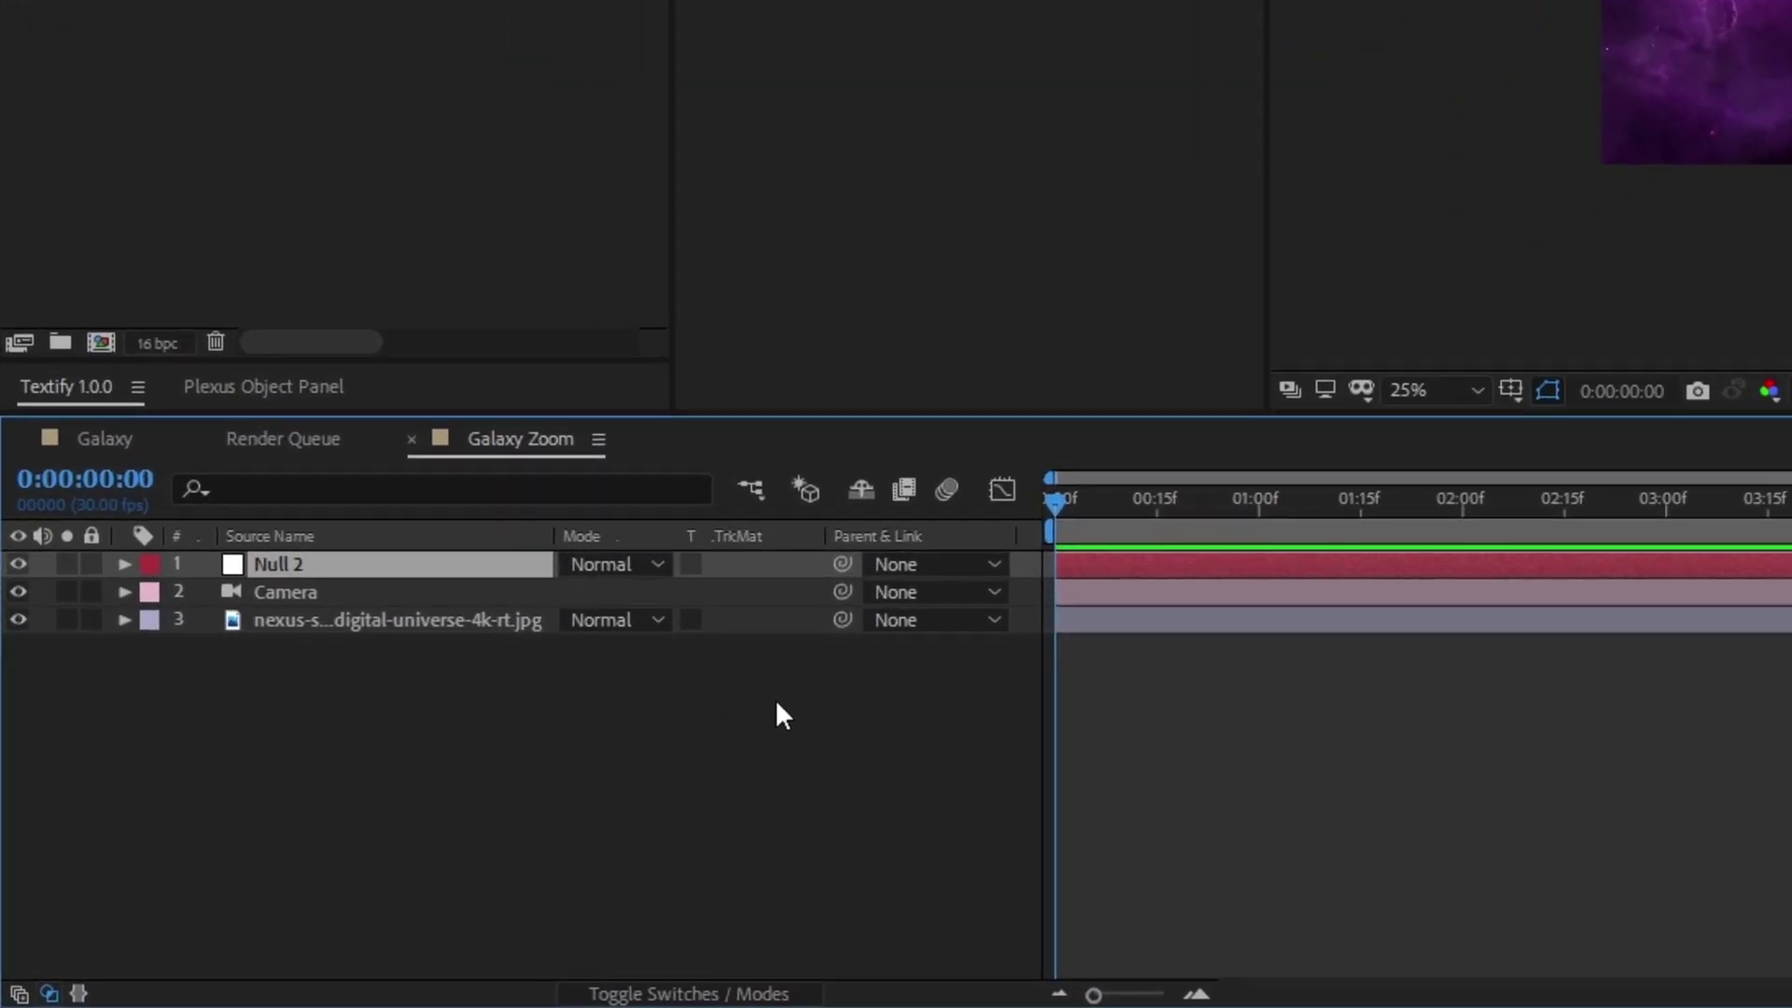
key(Return)
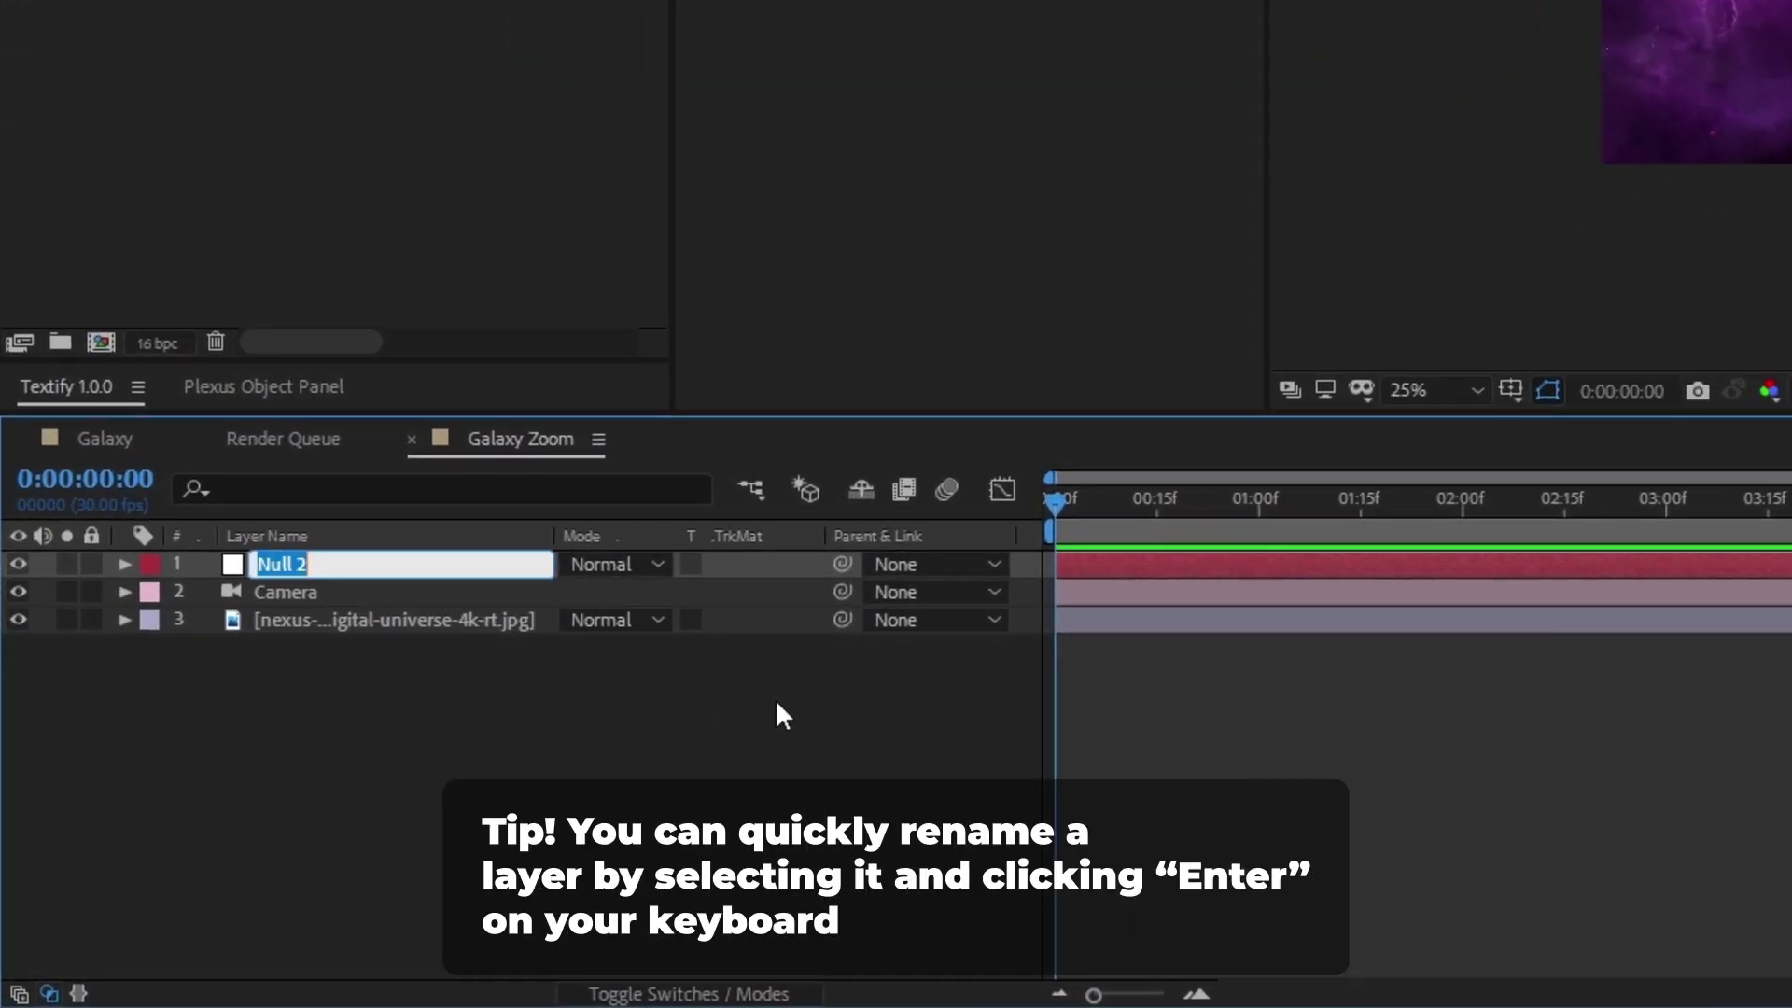
text(Camera C)
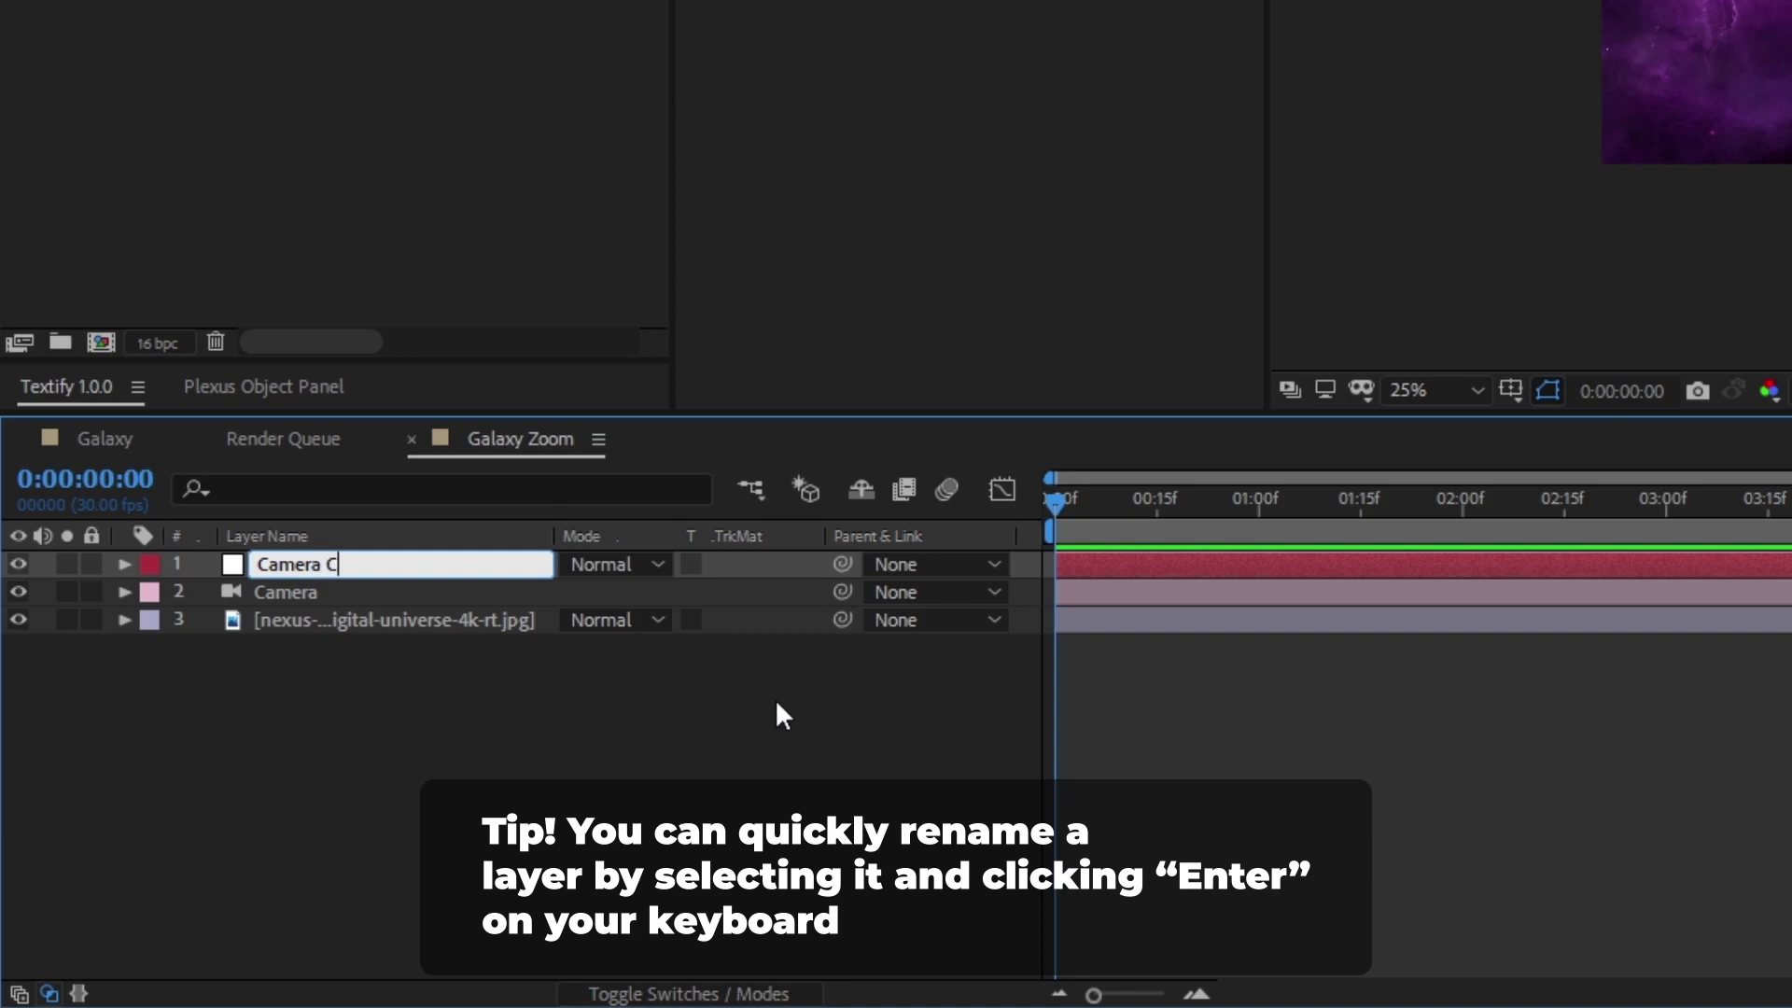
text(ontroller)
key(Return)
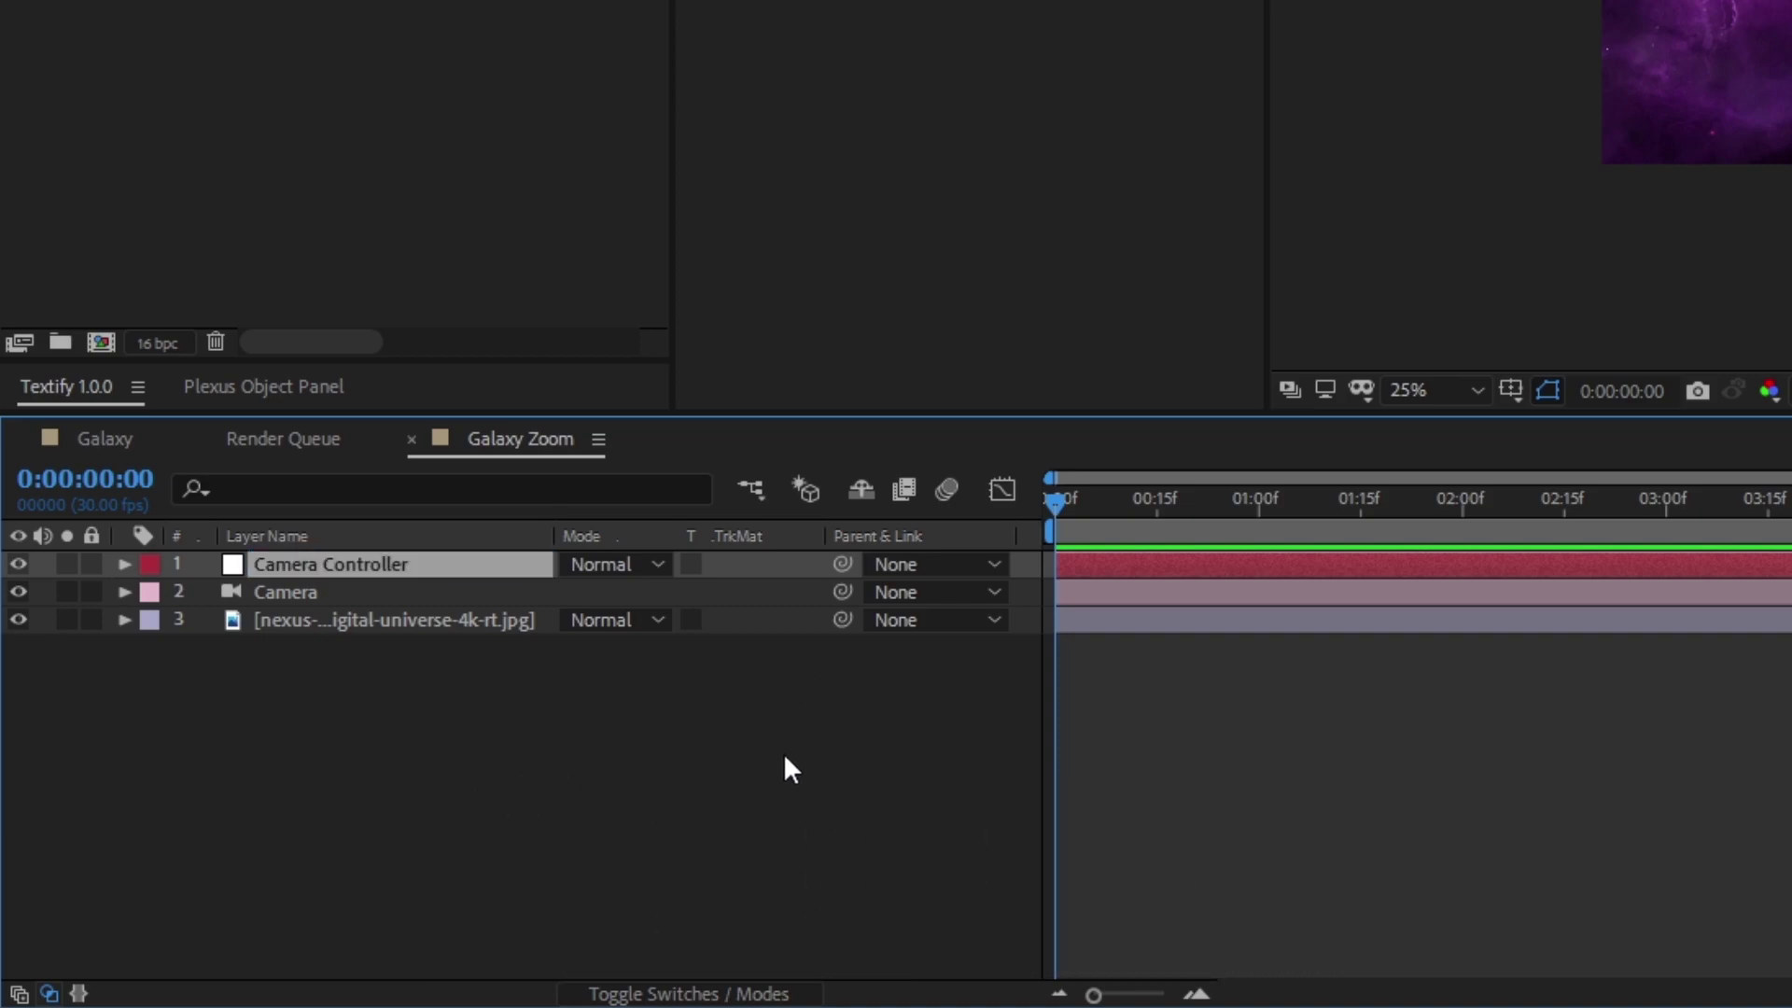
click(740, 993)
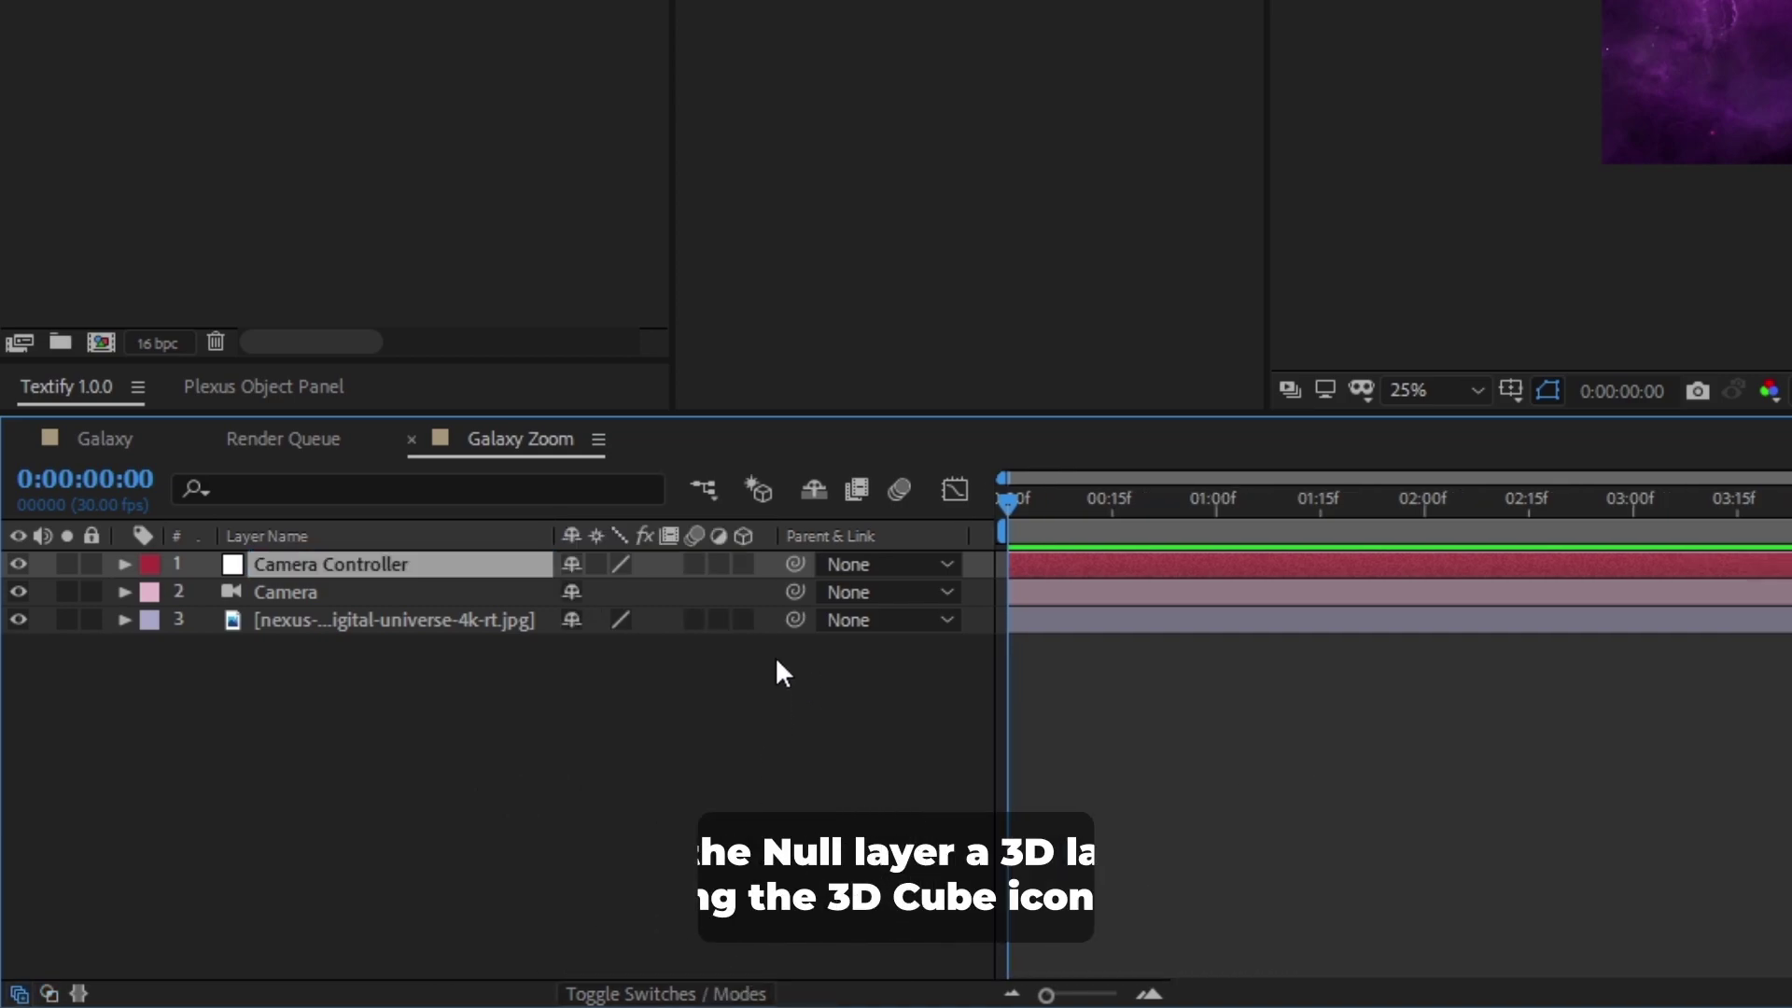
click(744, 564)
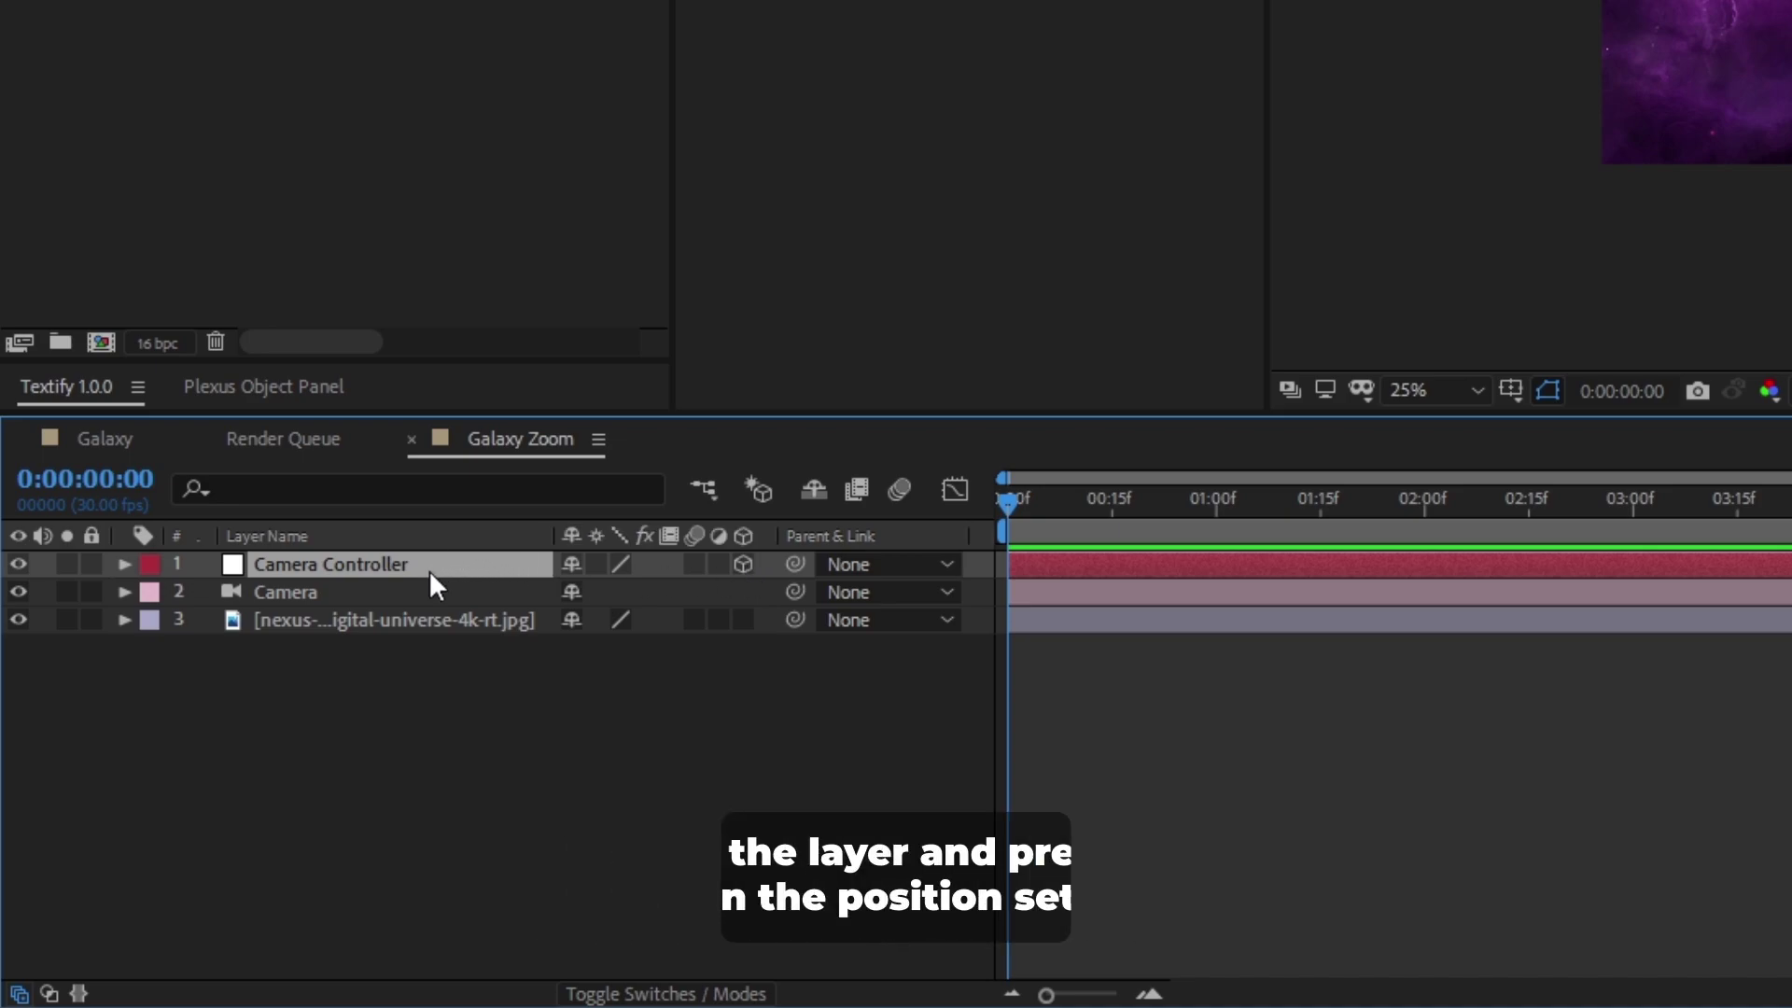
key(p)
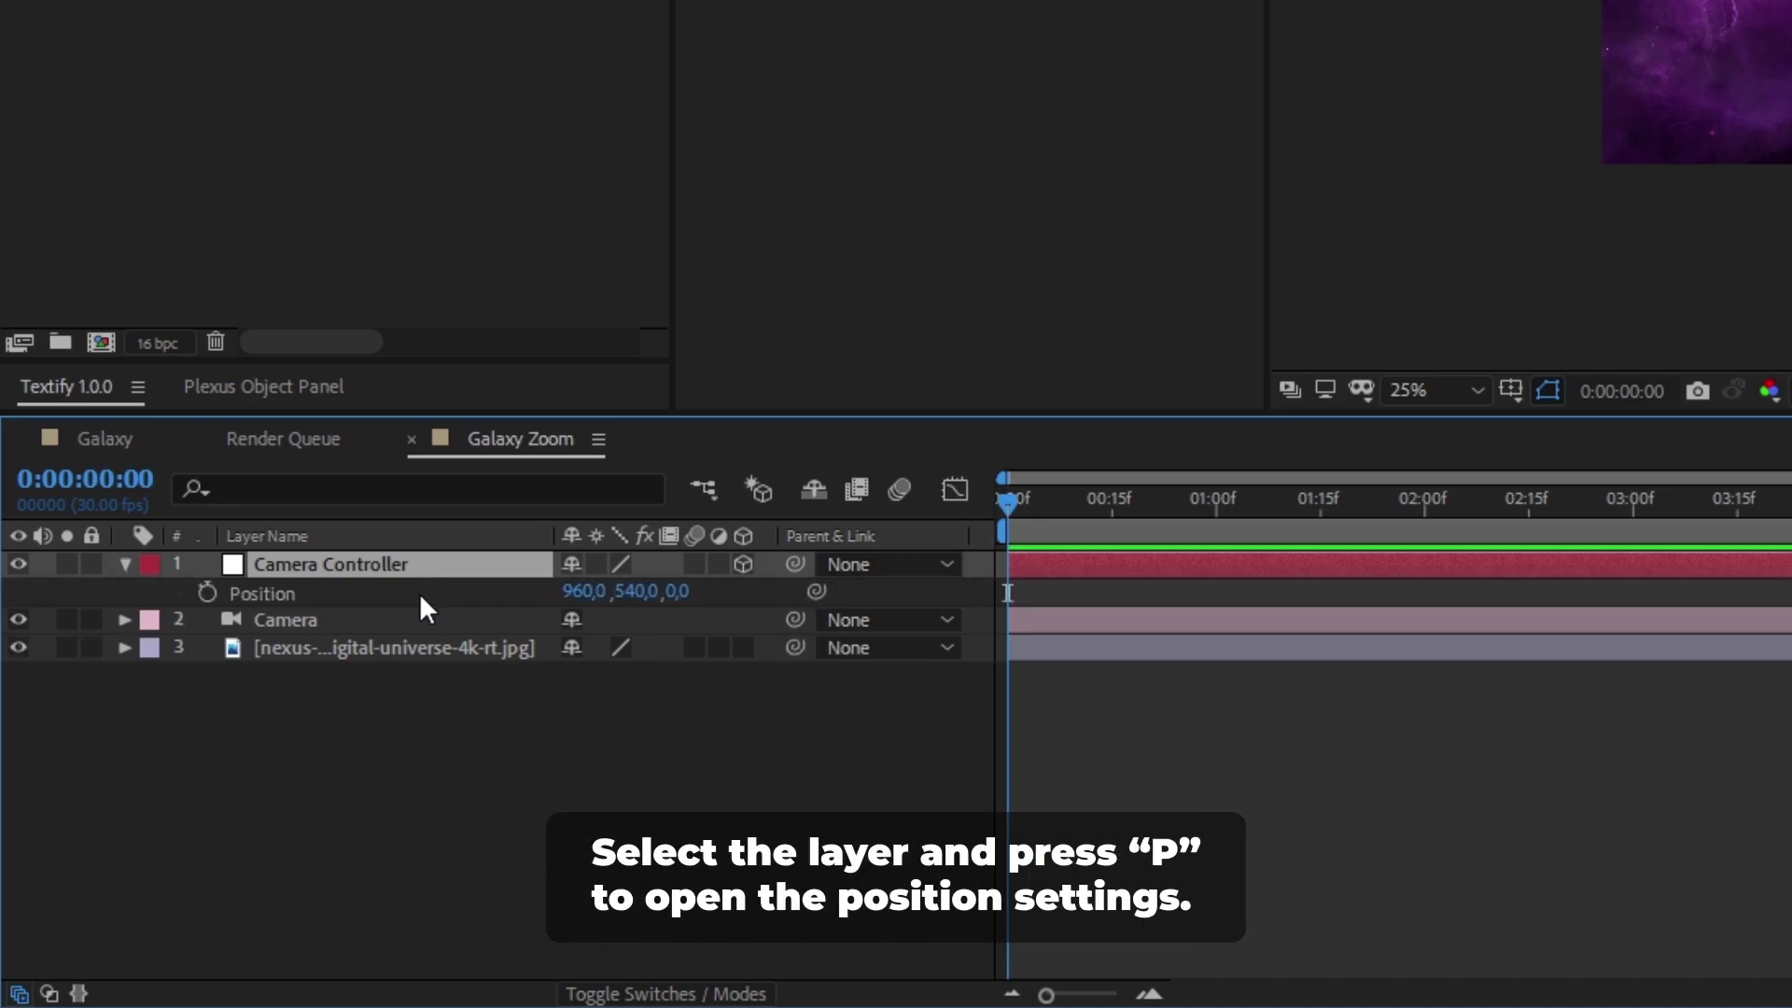
Separate Camera Controller's Position dimensions and parent the Camera to Camera Controller
right_click(419, 595)
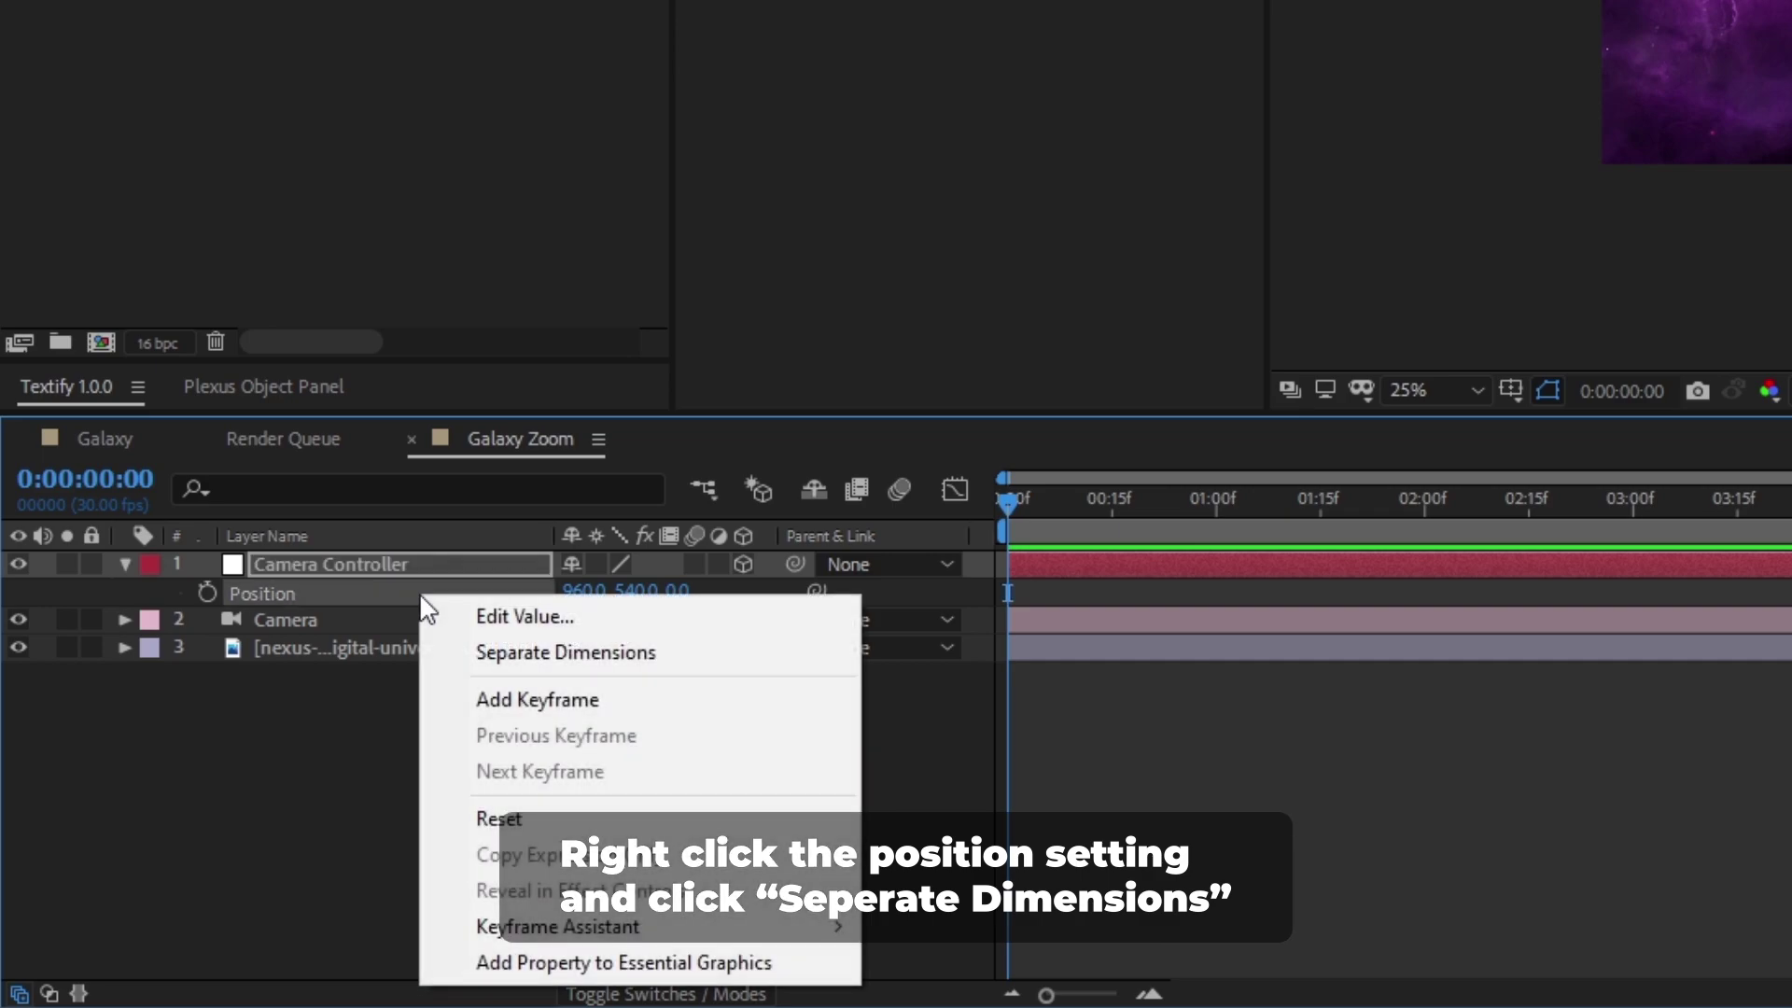
click(441, 652)
click(414, 756)
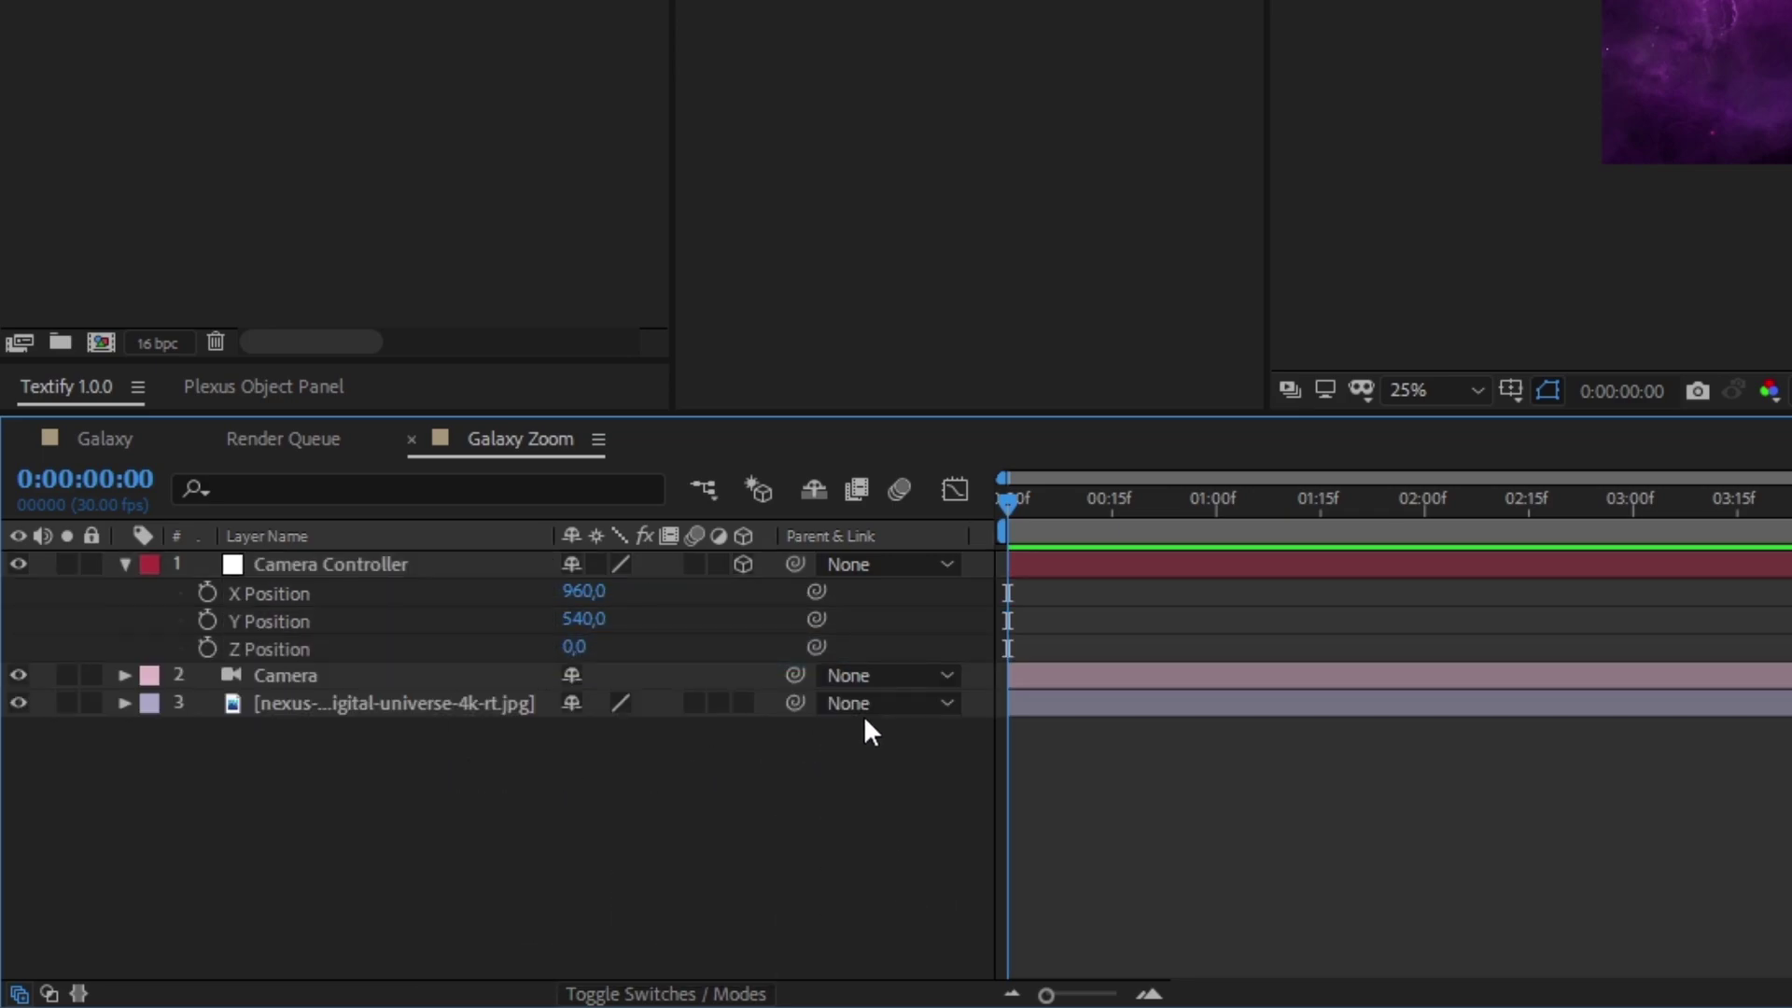
click(915, 677)
click(907, 754)
Separate the galaxy footage's Position dimensions and set its Z Position to 800
click(523, 702)
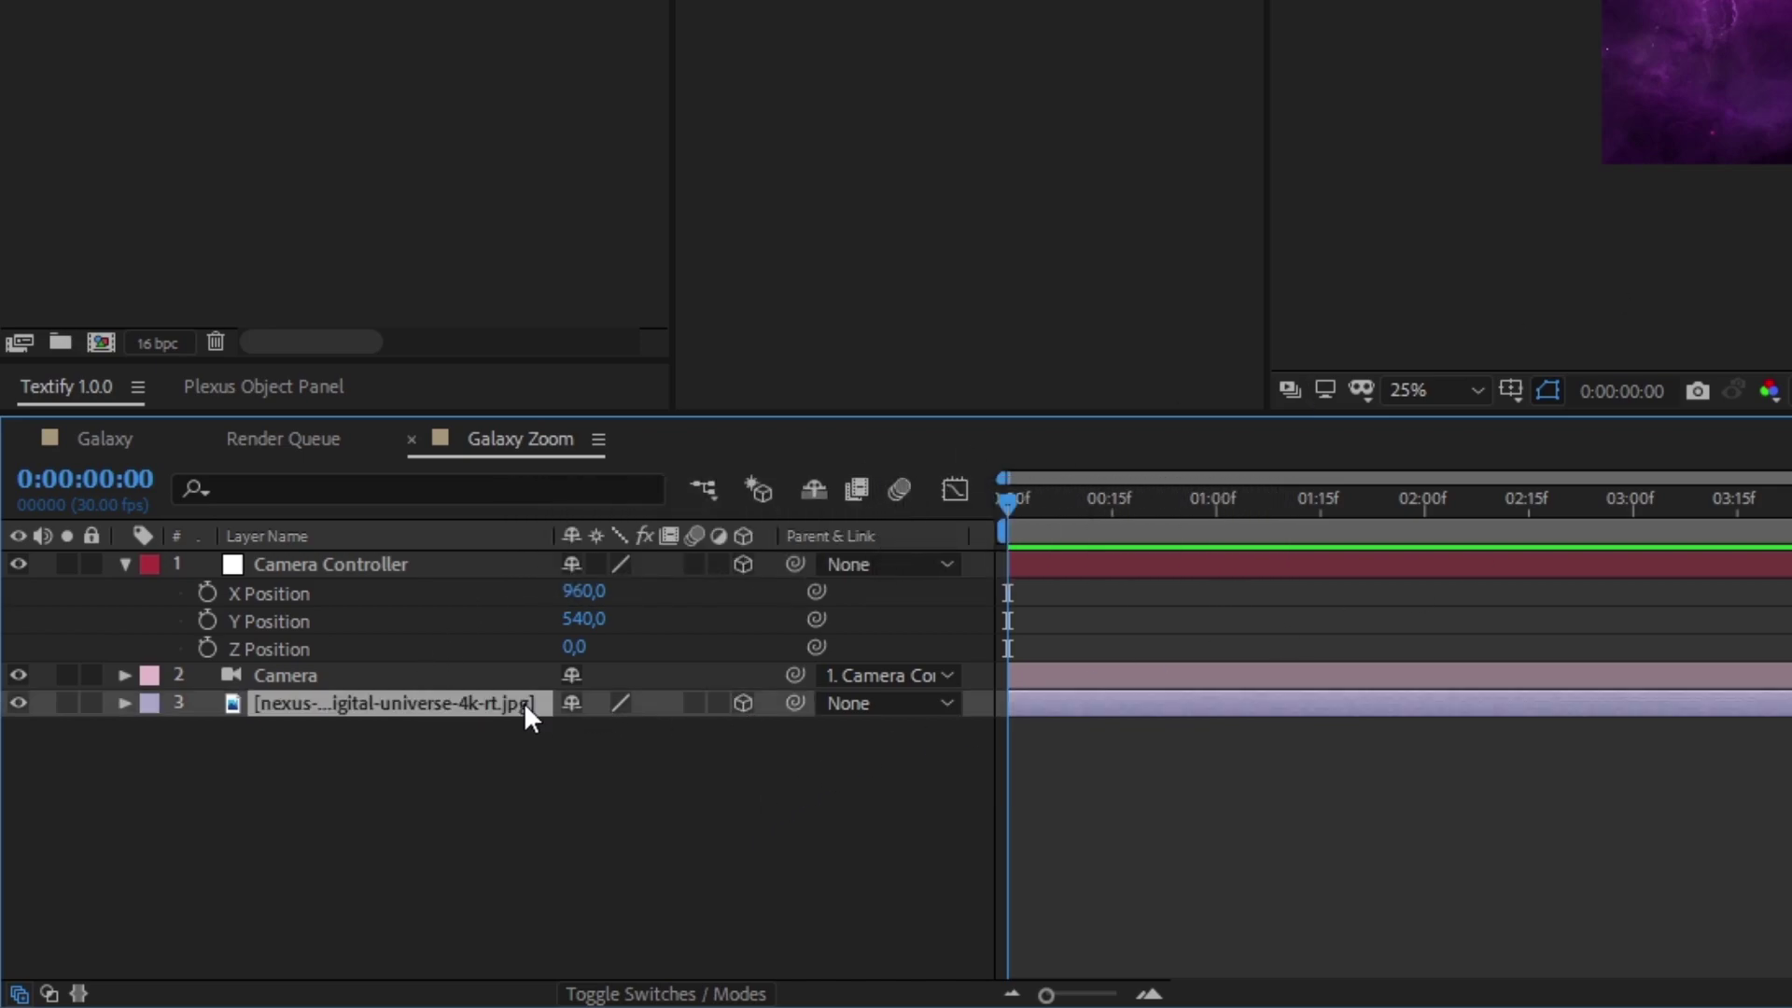
key(p)
right_click(502, 730)
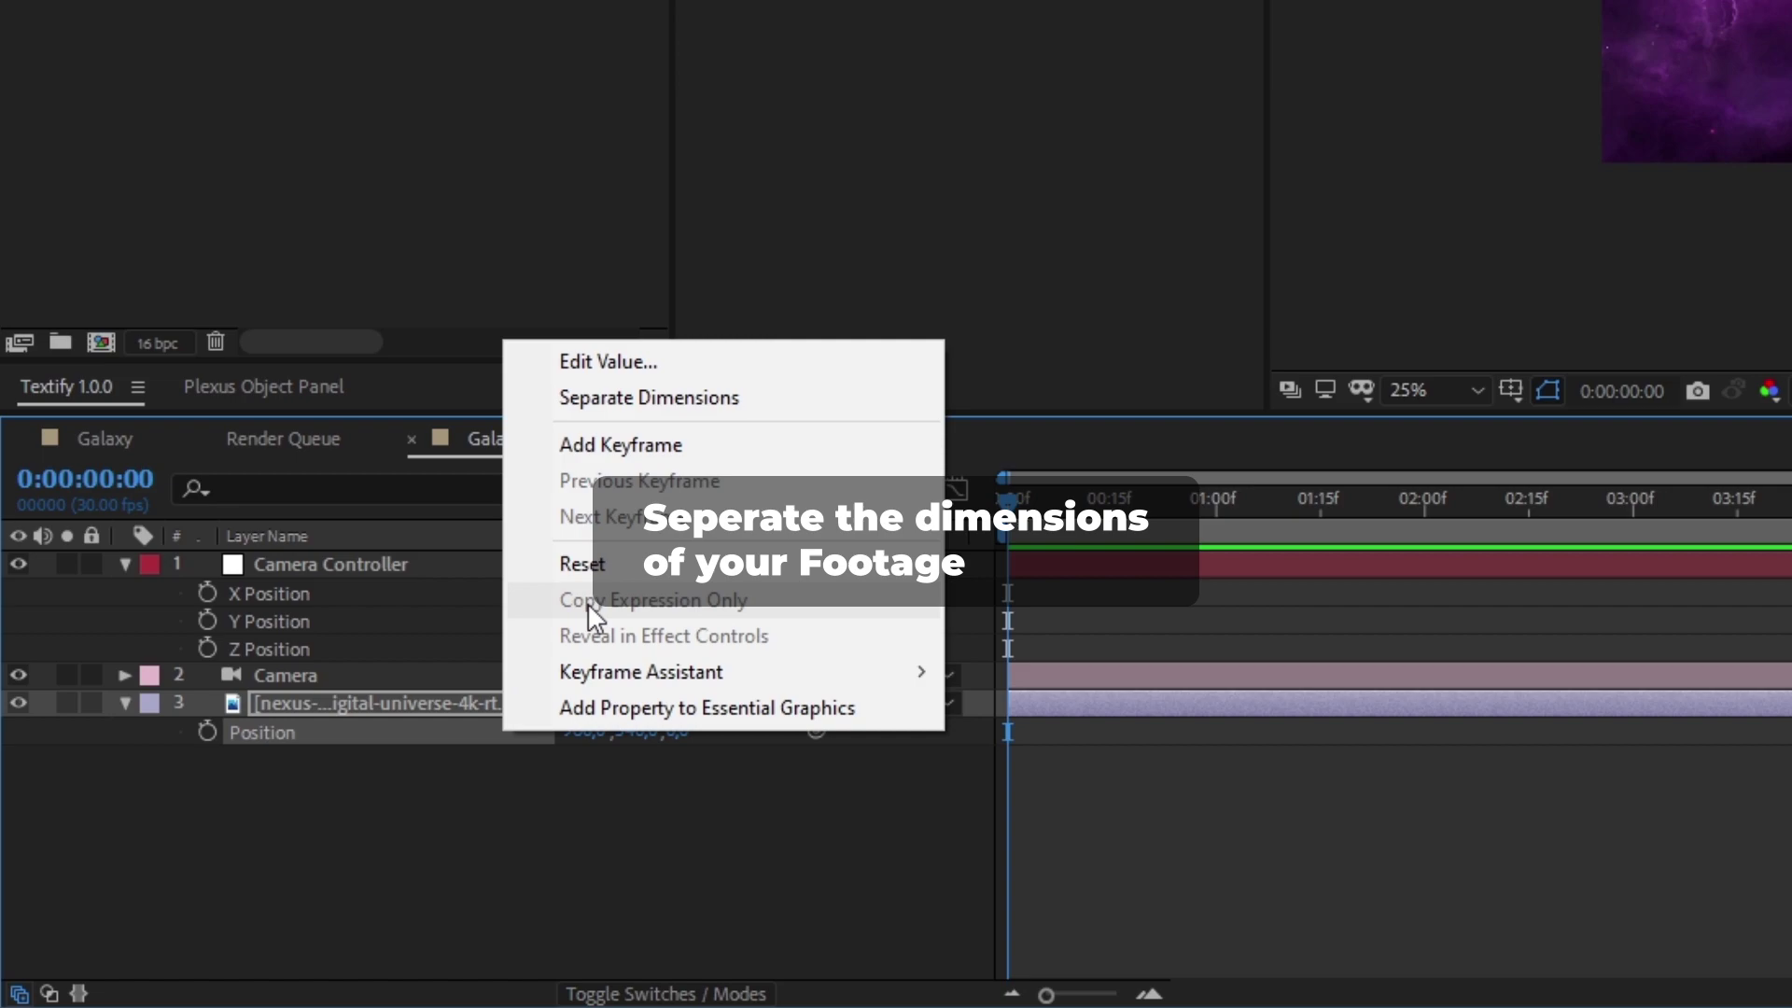
click(640, 401)
drag(574, 786, 1022, 788)
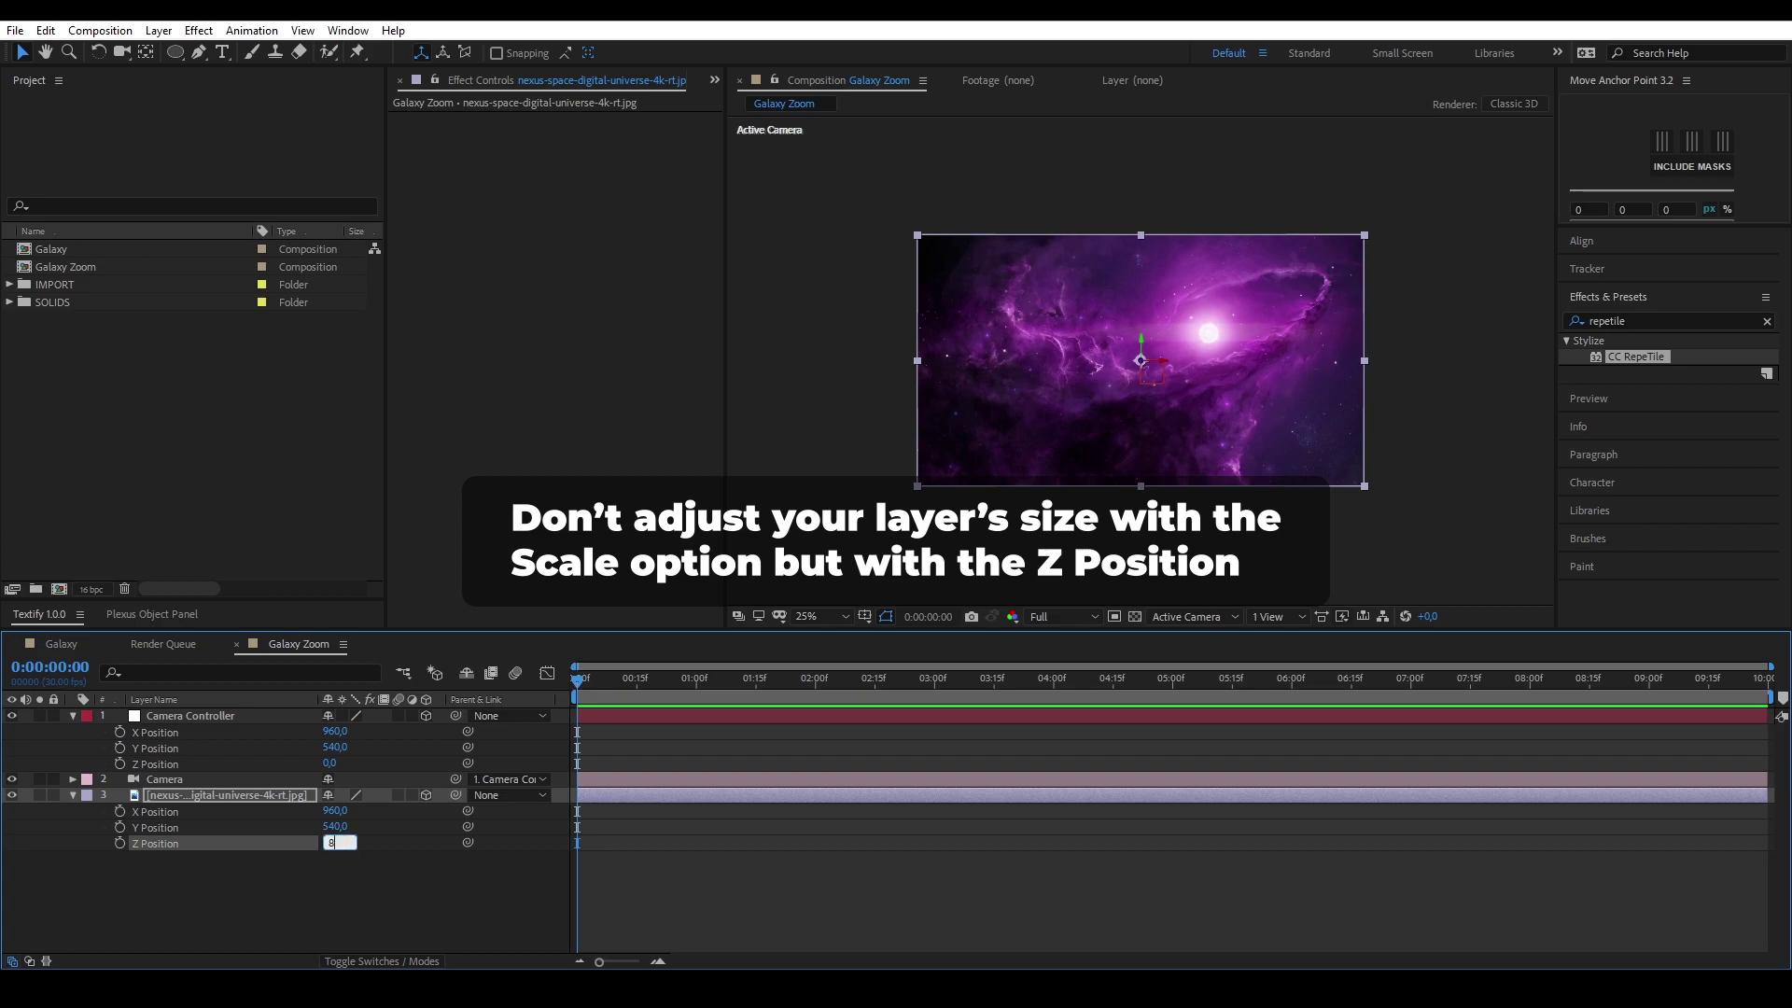
text(00)
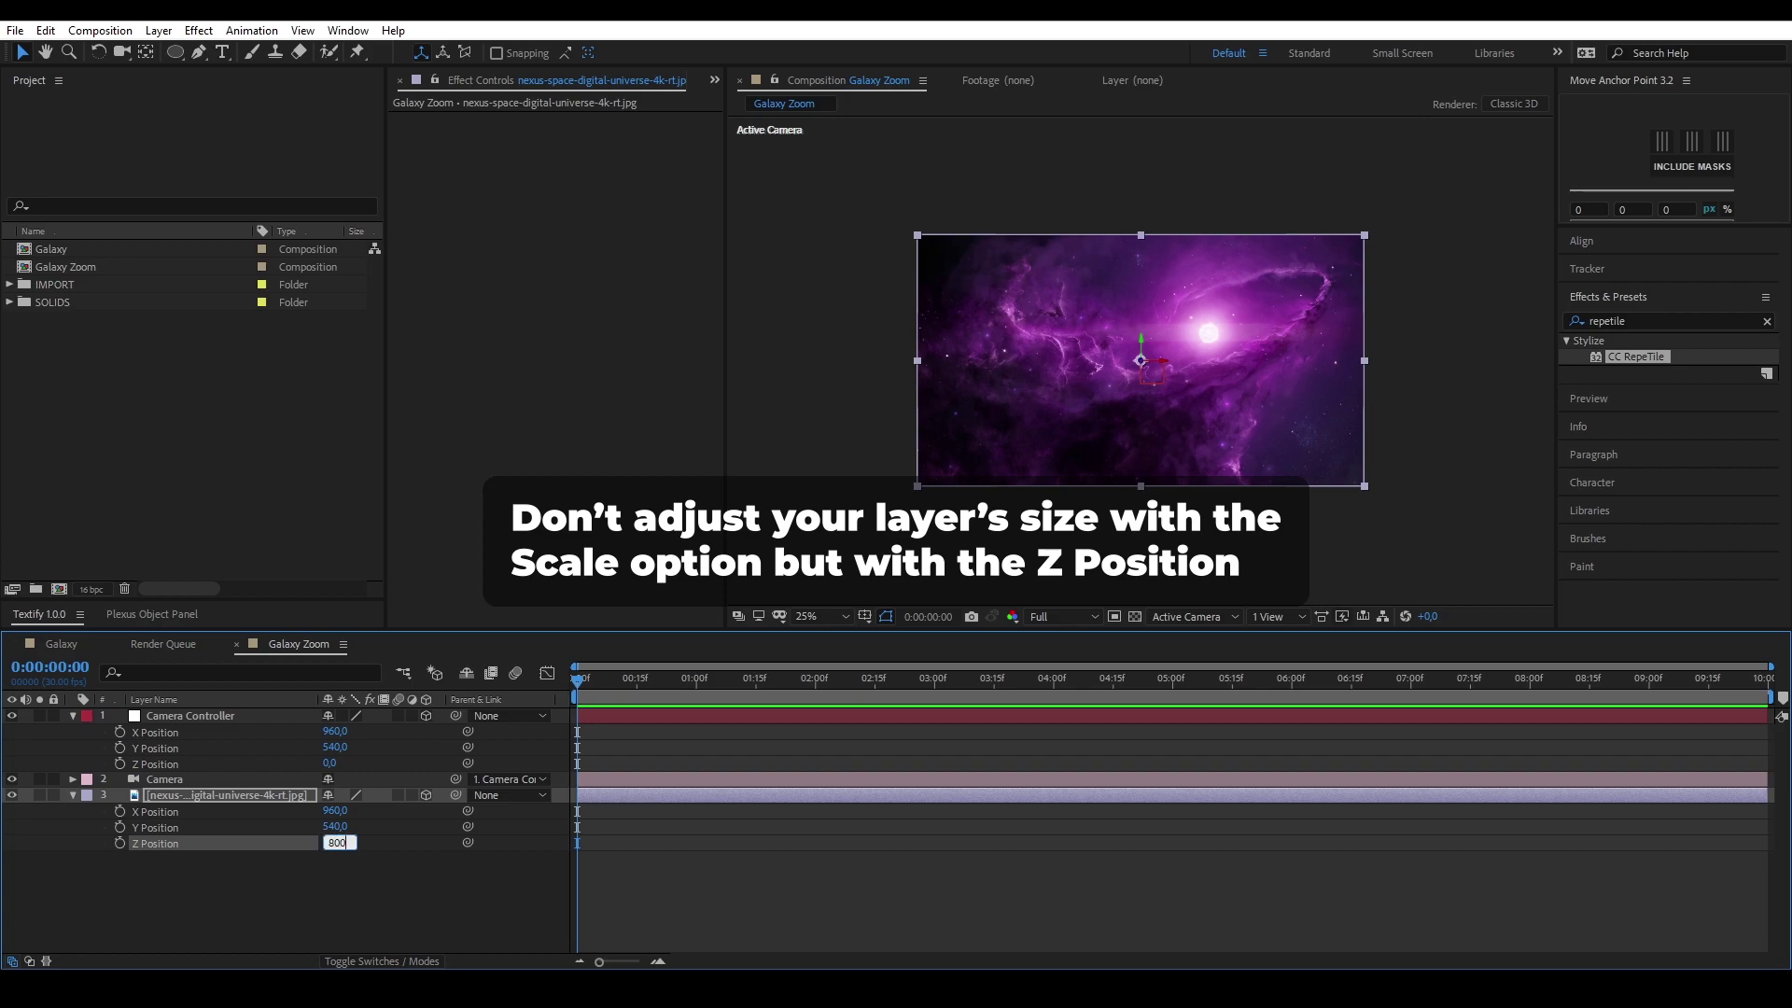
click(528, 819)
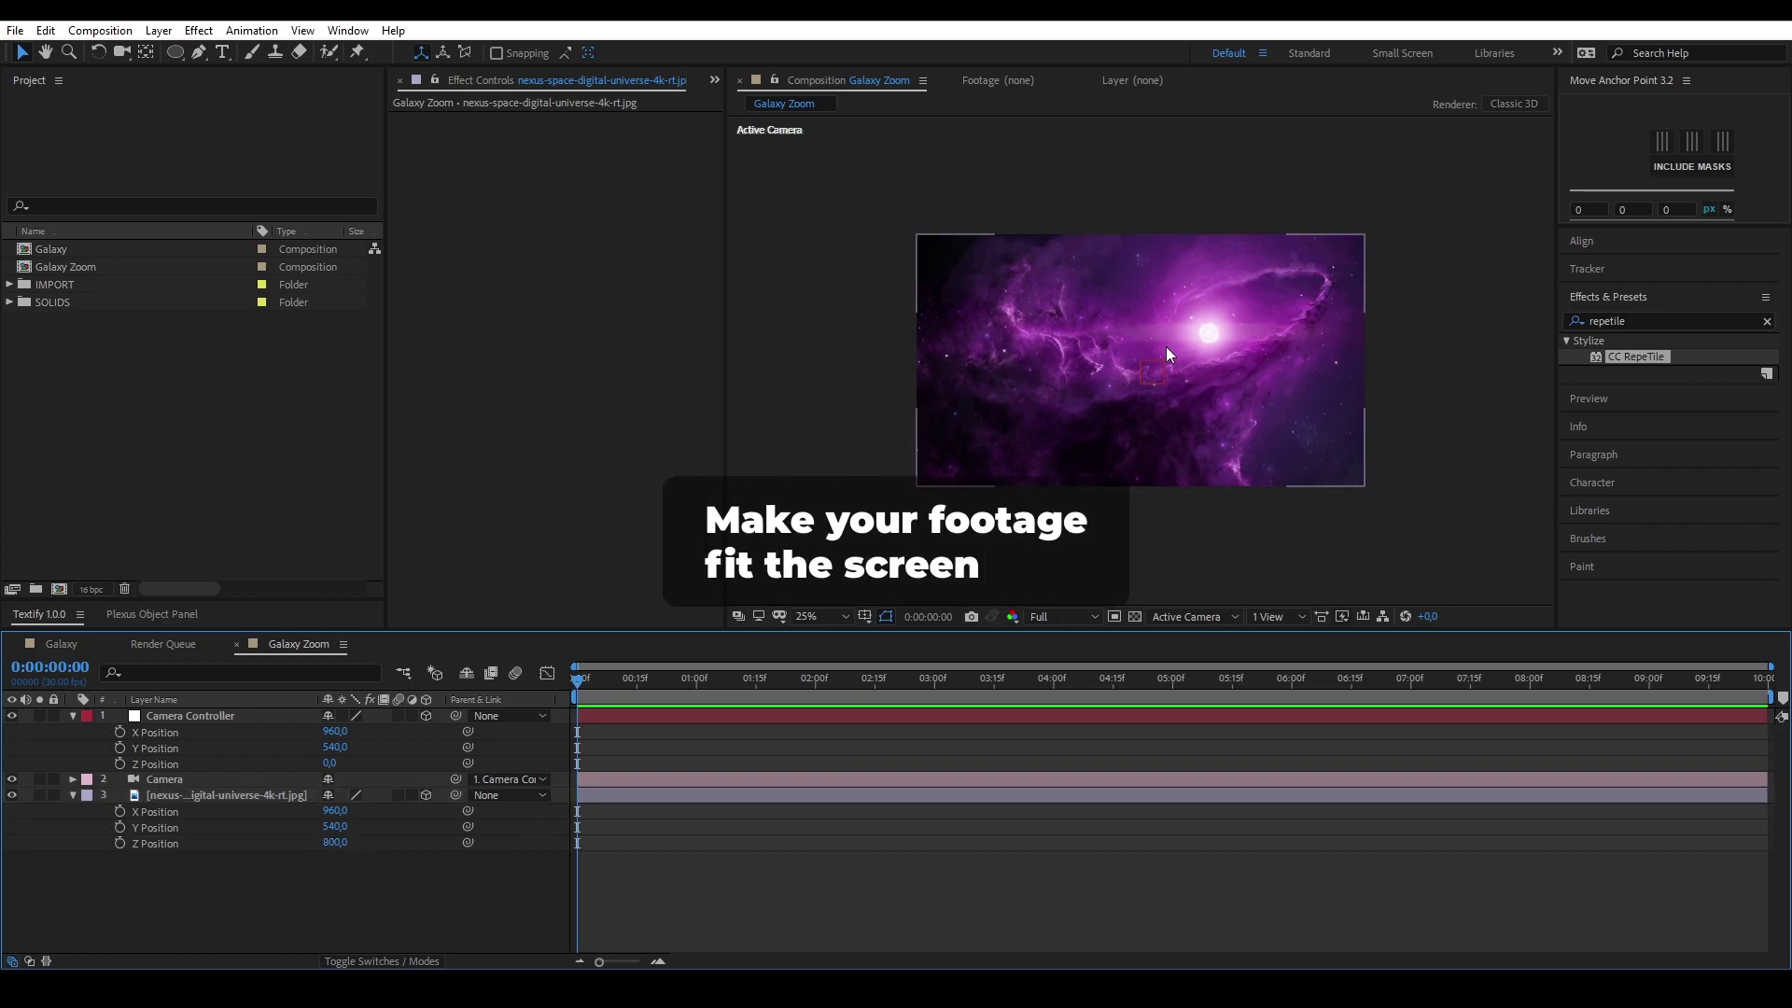
key(period)
key(comma)
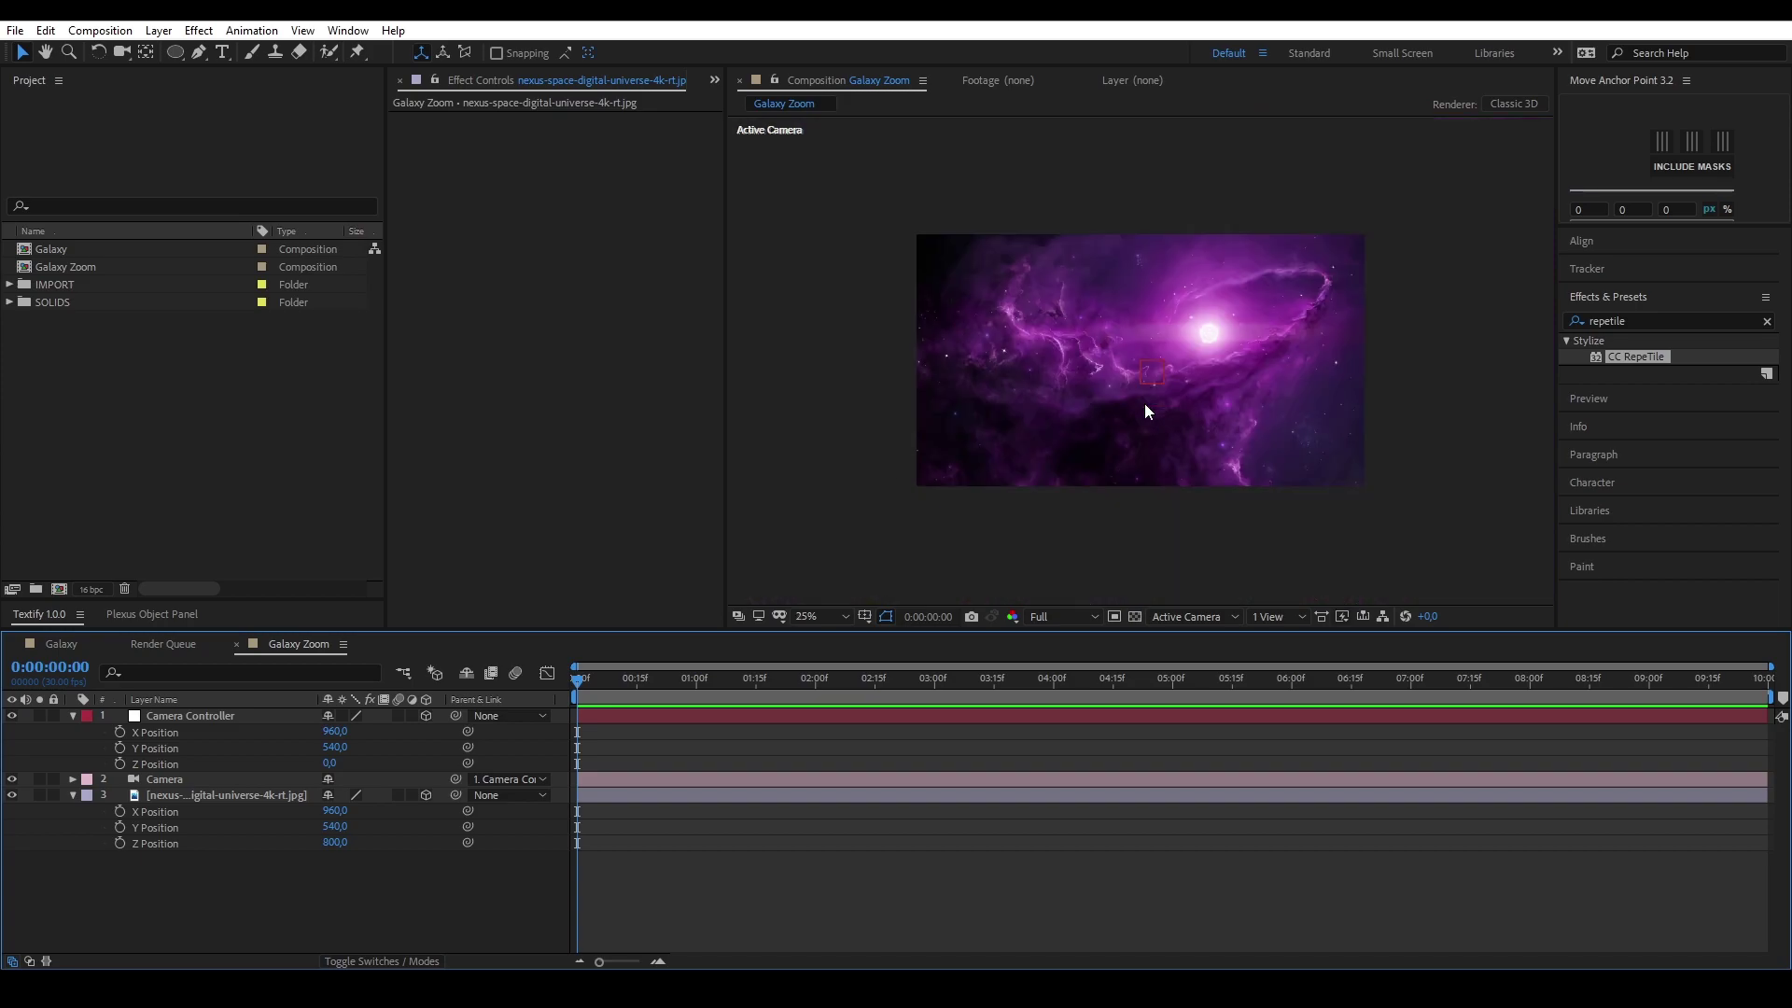
click(221, 794)
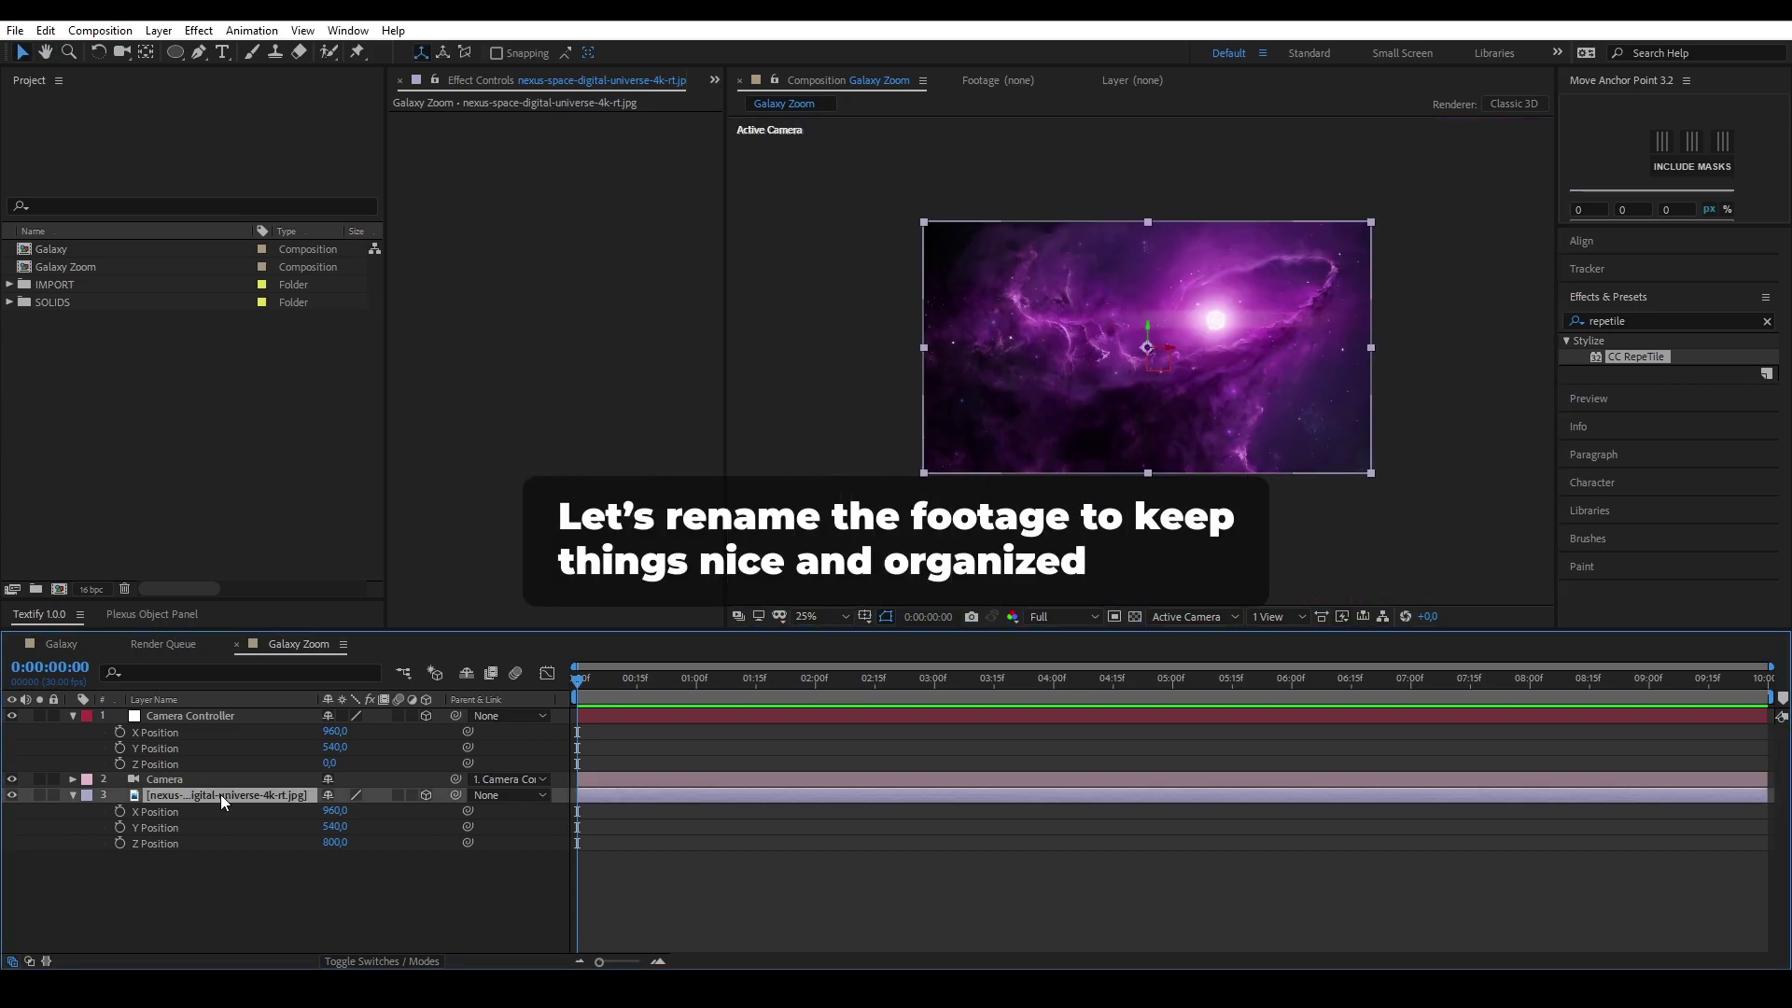
Rename the footage layer ORIGINAL and duplicate it as a layer named Mask 1
key(Return)
text(ORIGINAL)
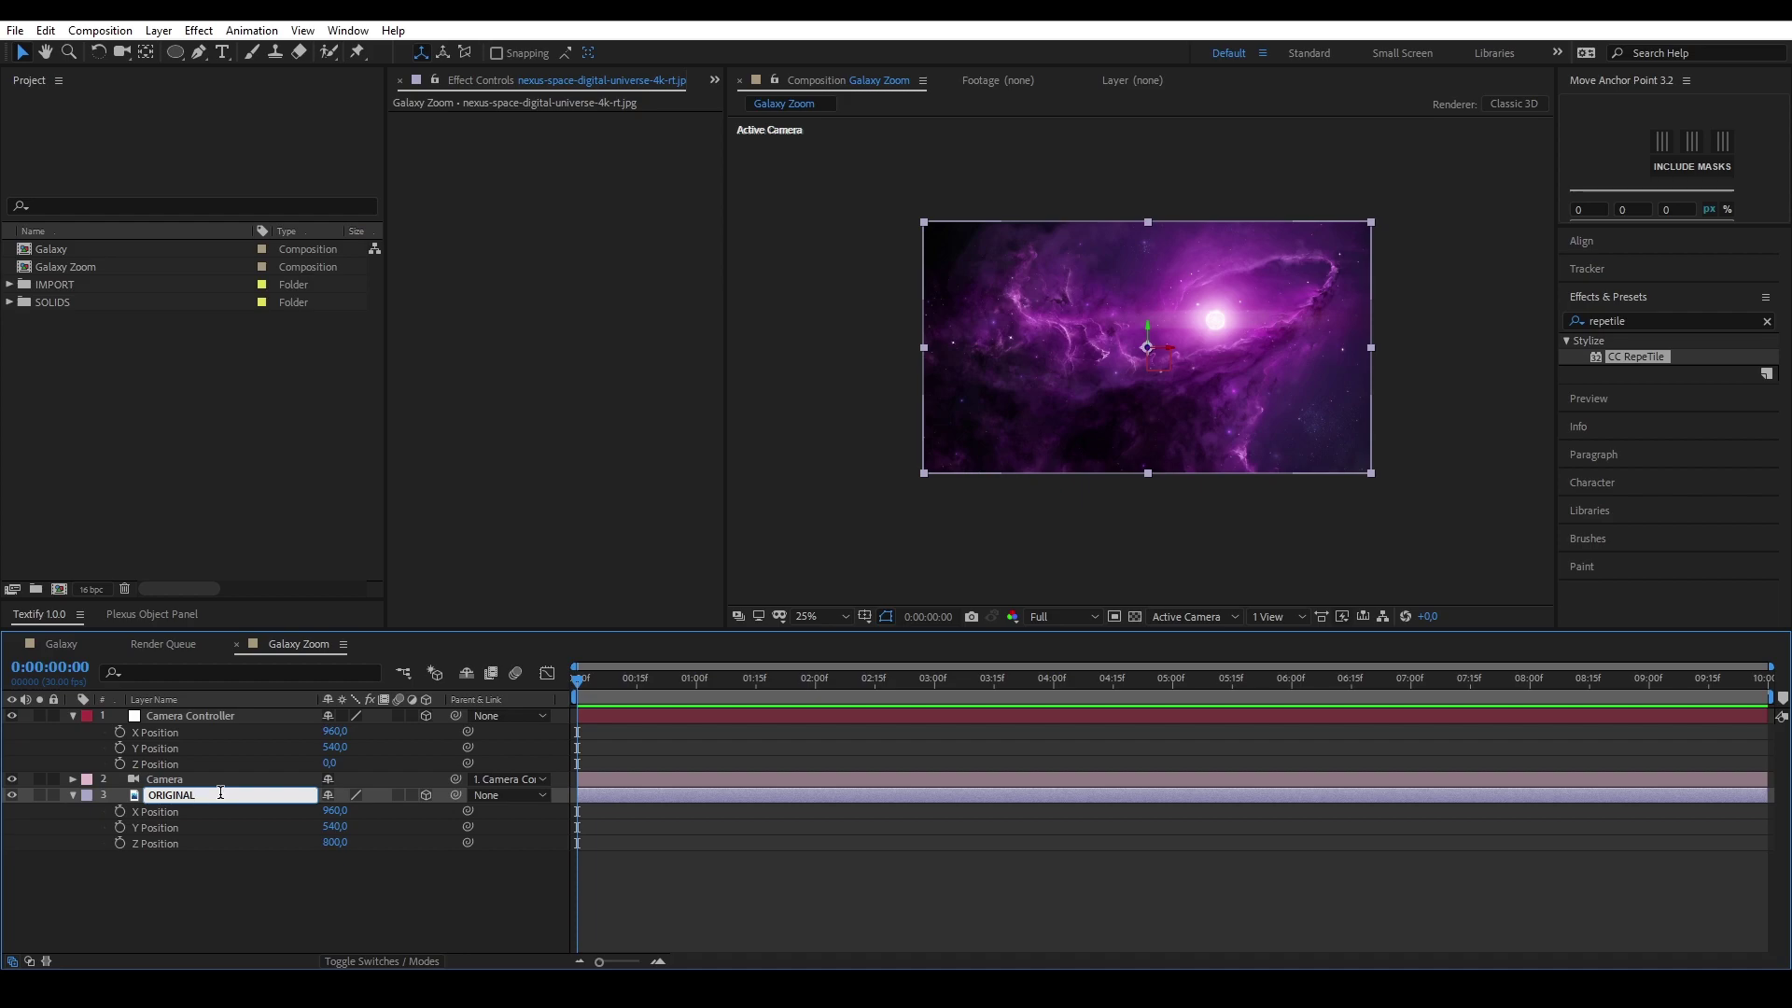
key(Return)
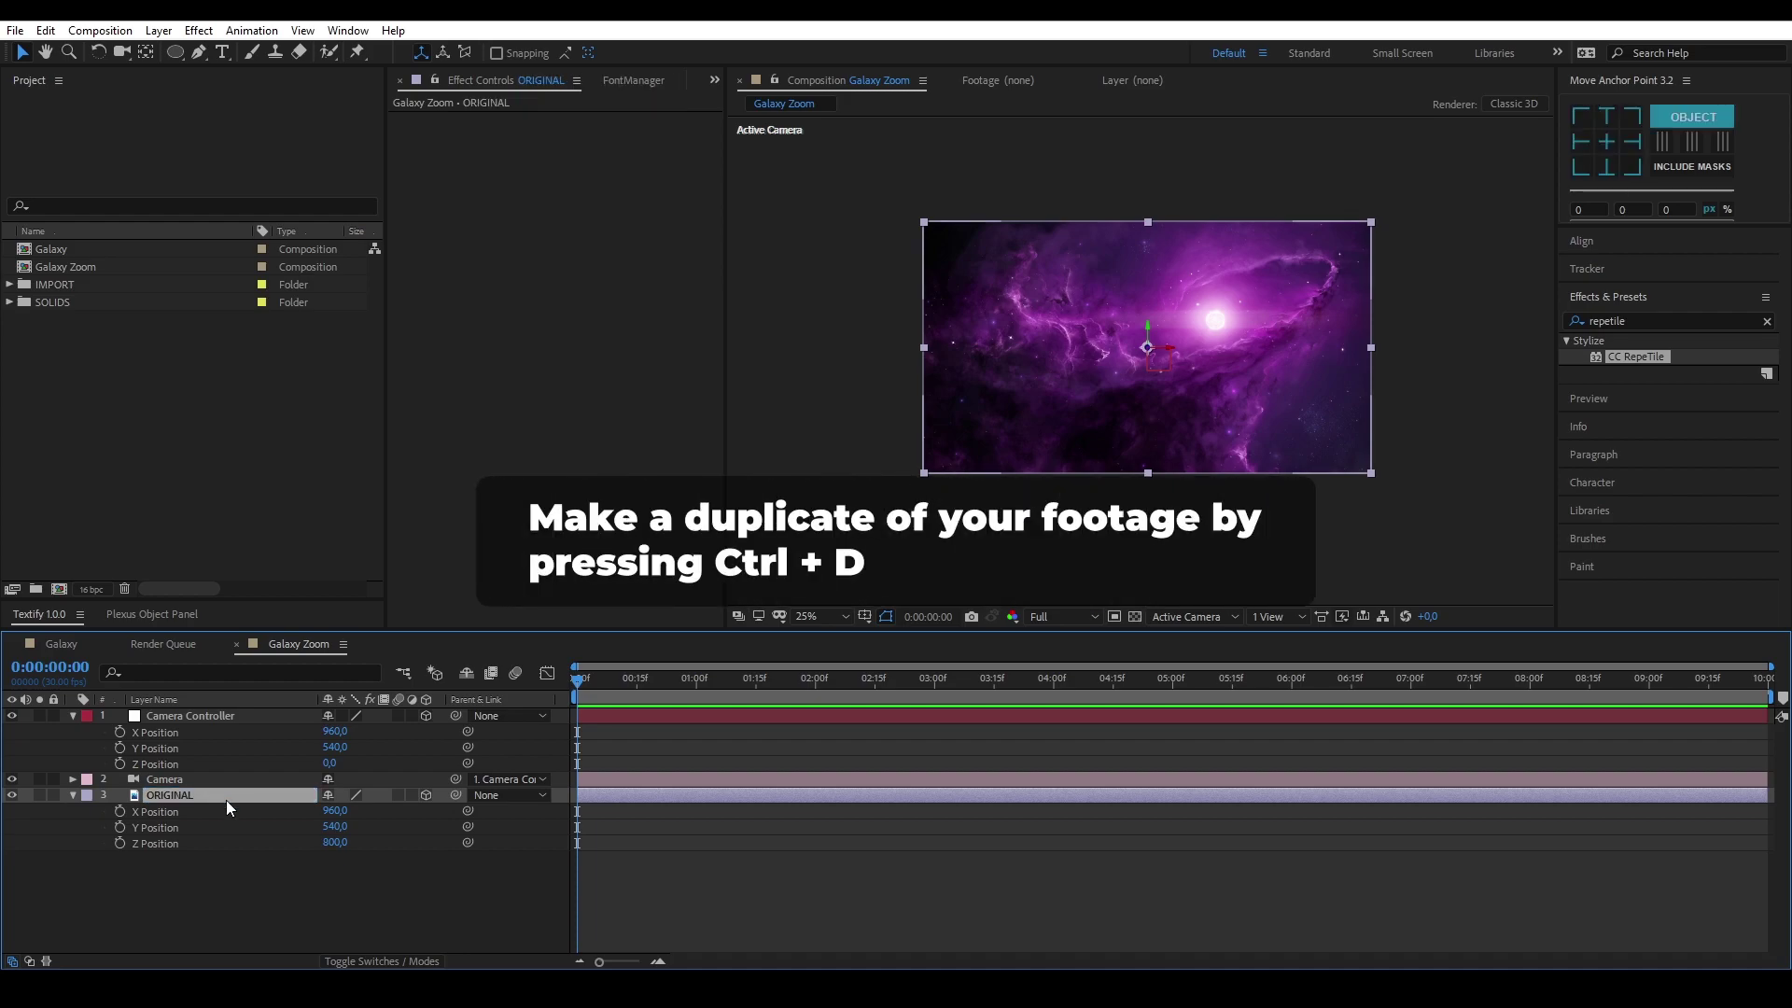
key(ctrl+d)
key(Return)
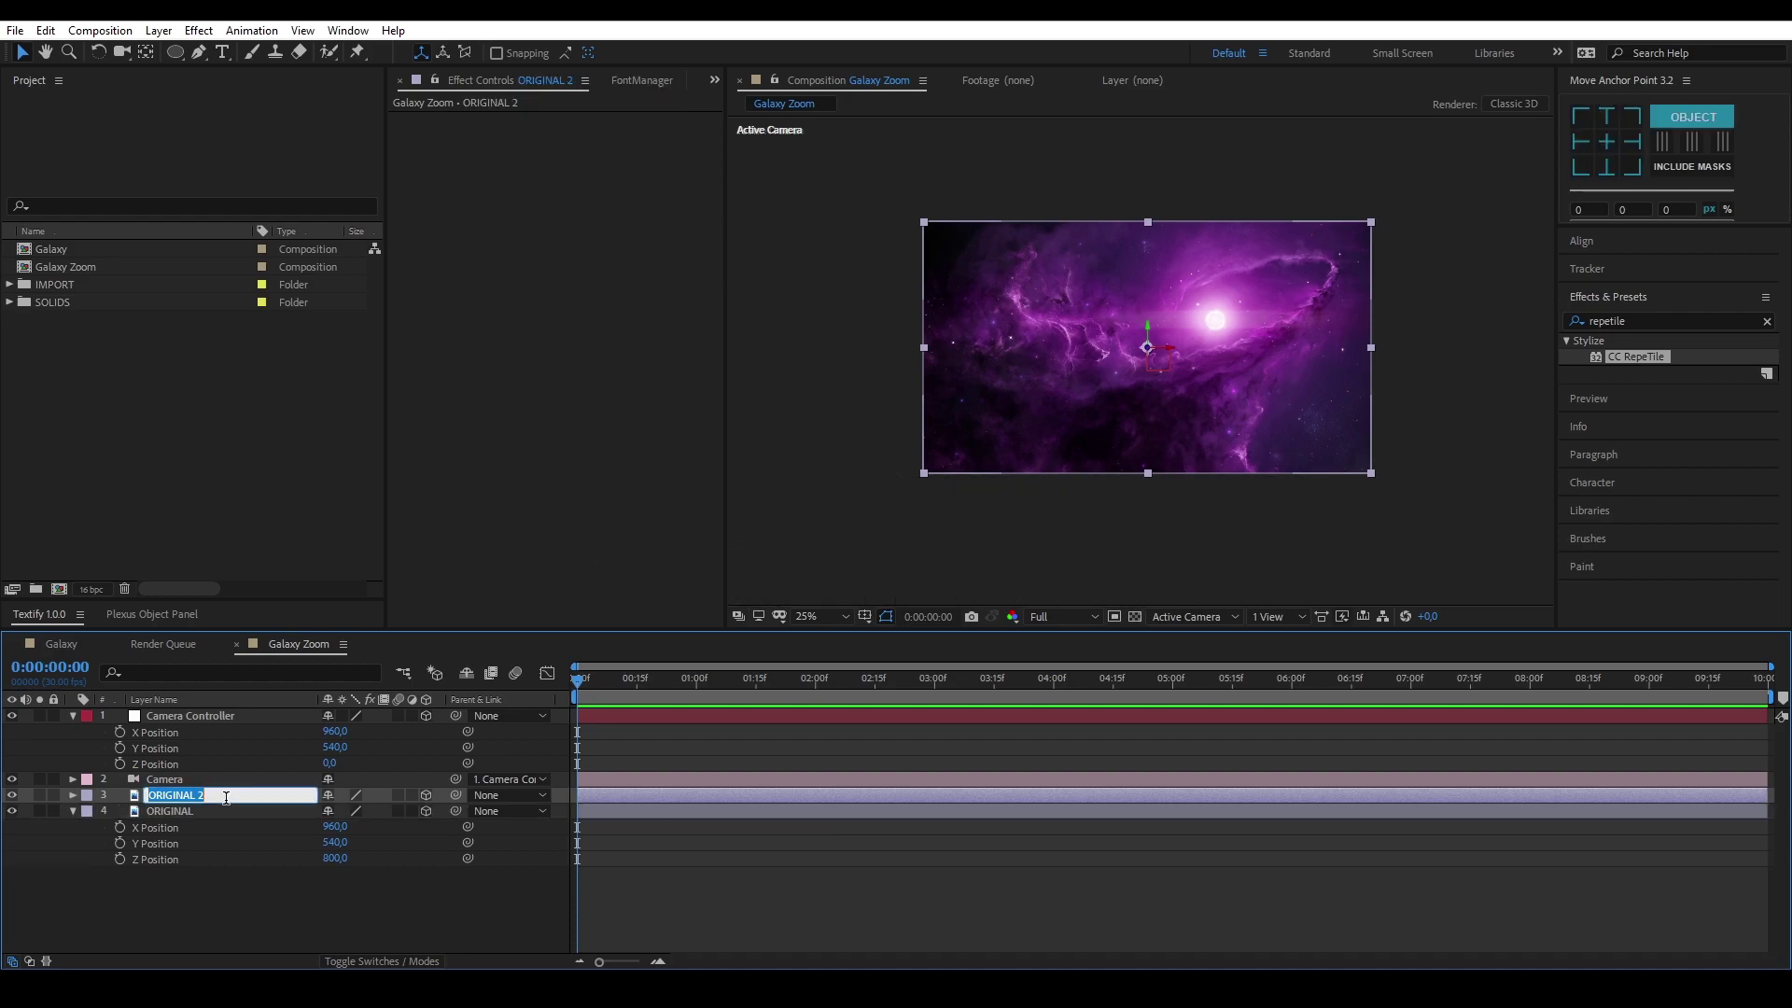
text(Mask 1)
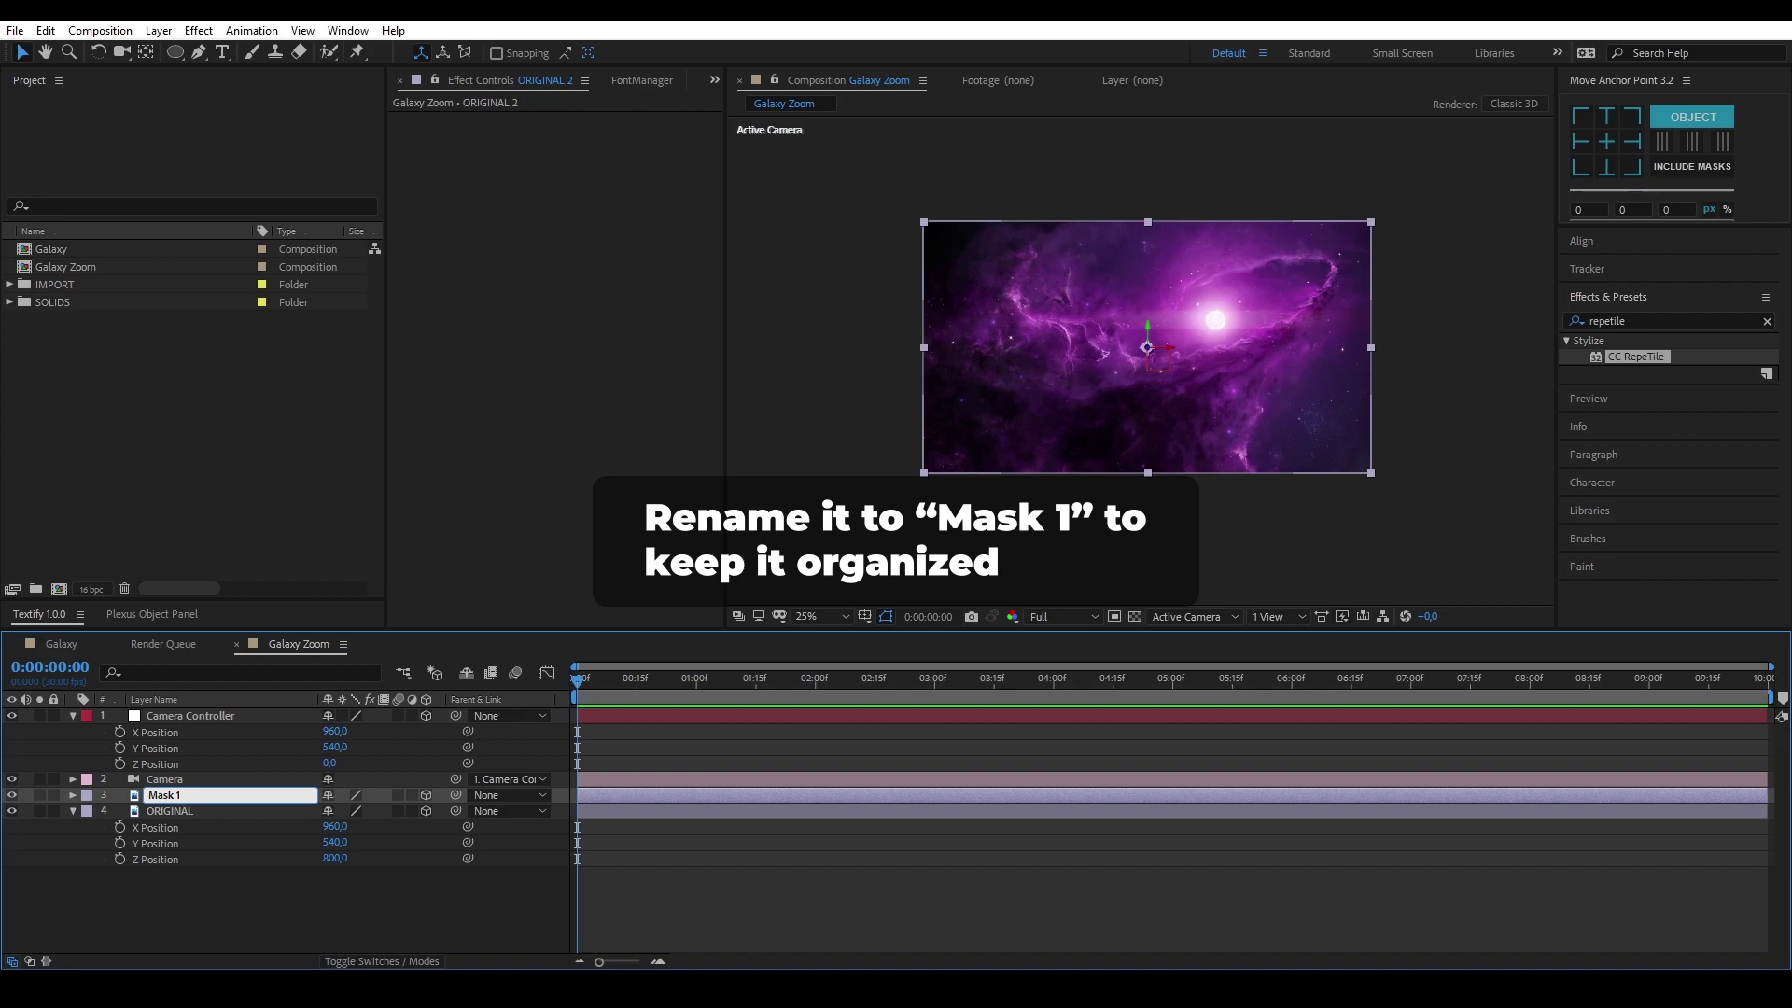
key(Return)
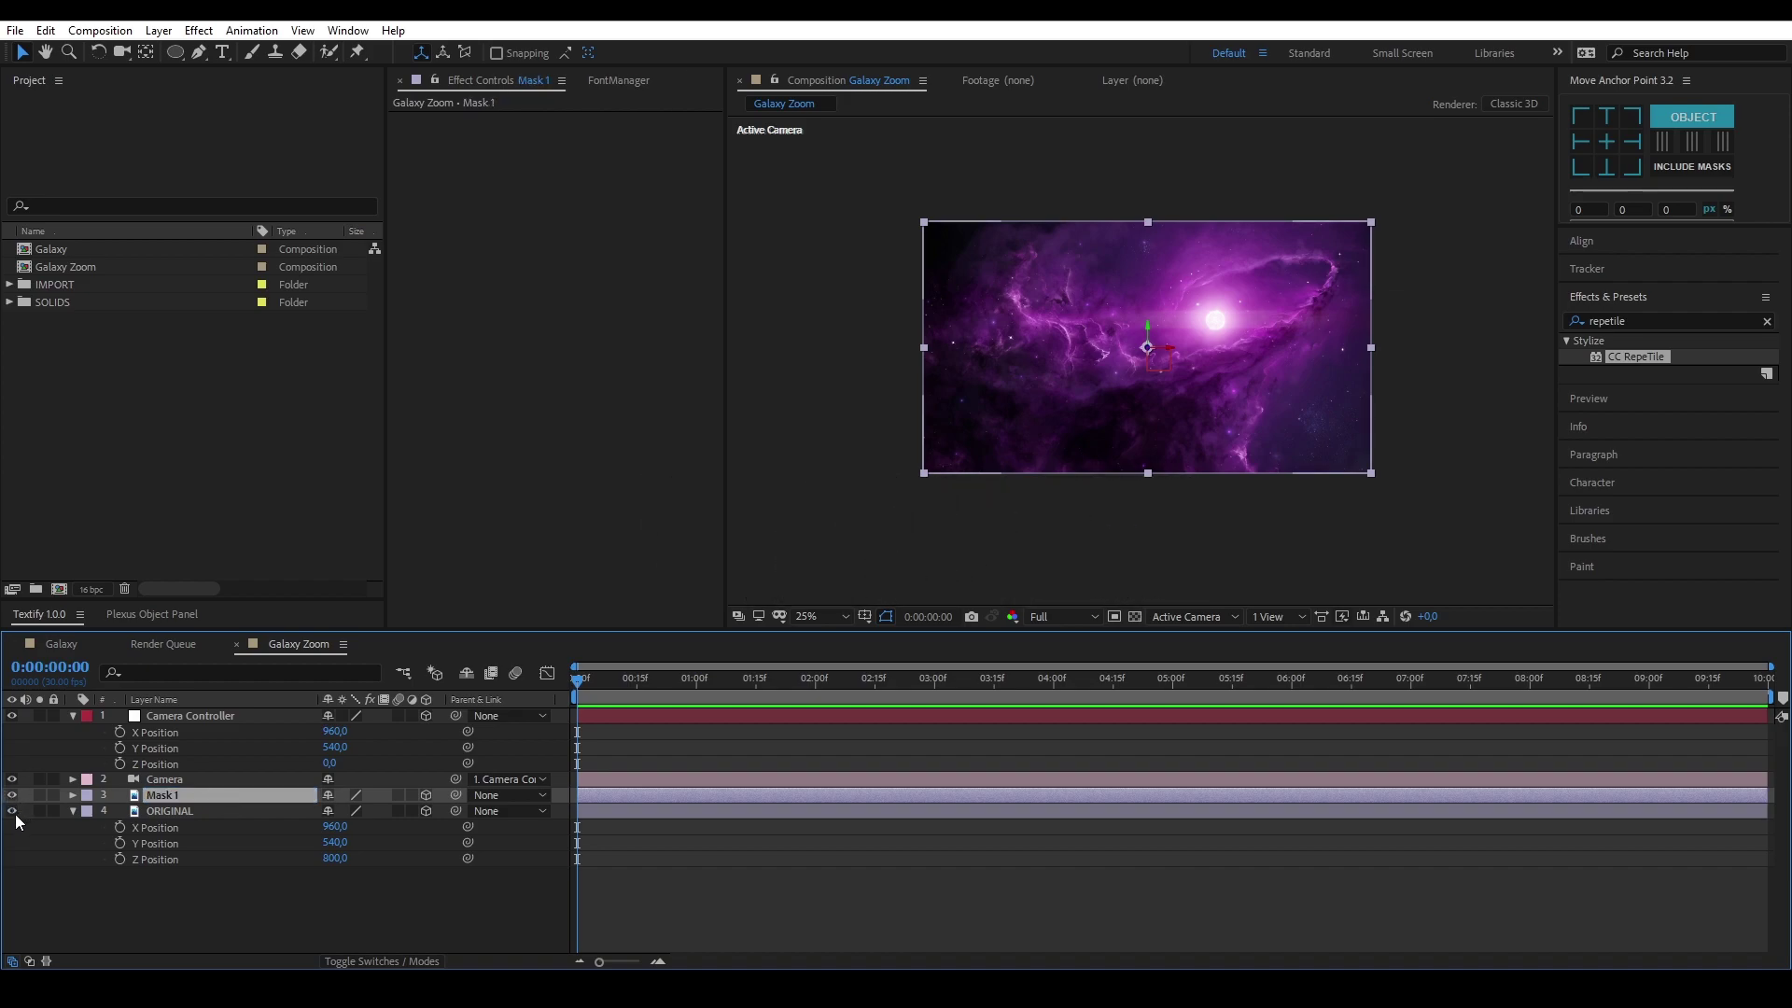
Hide the ORIGINAL layer and select Mask 1
click(13, 811)
click(137, 900)
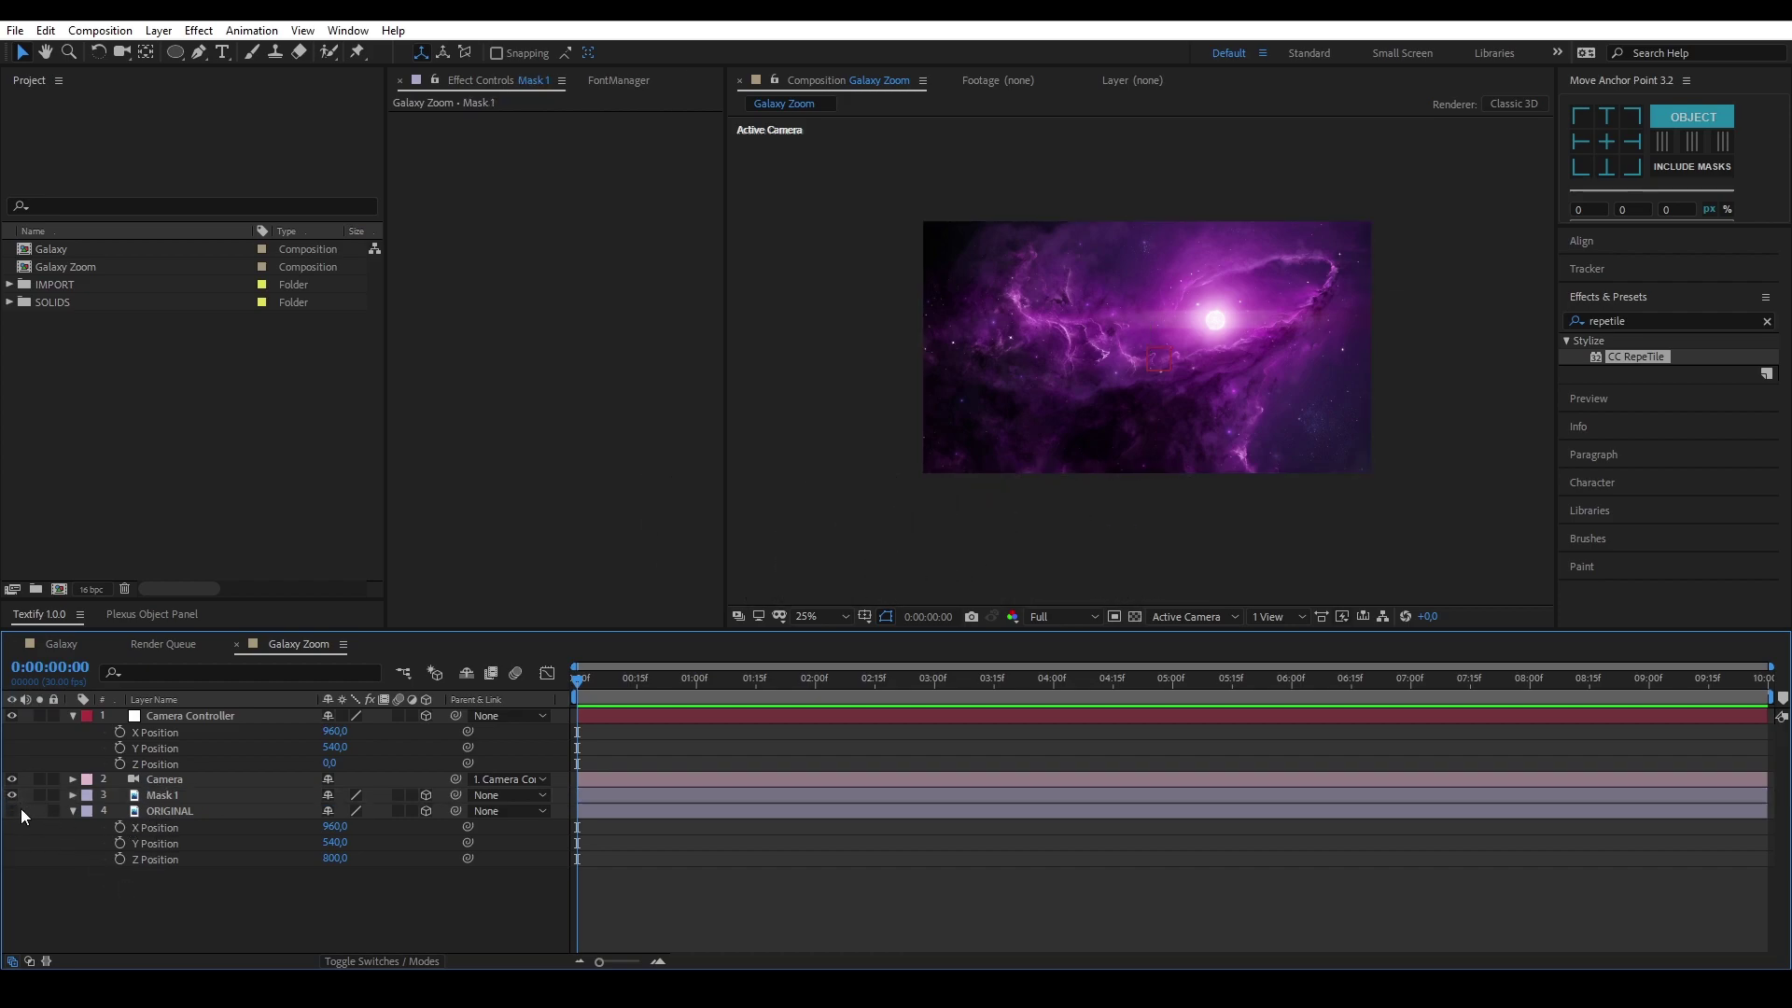
click(76, 810)
click(166, 796)
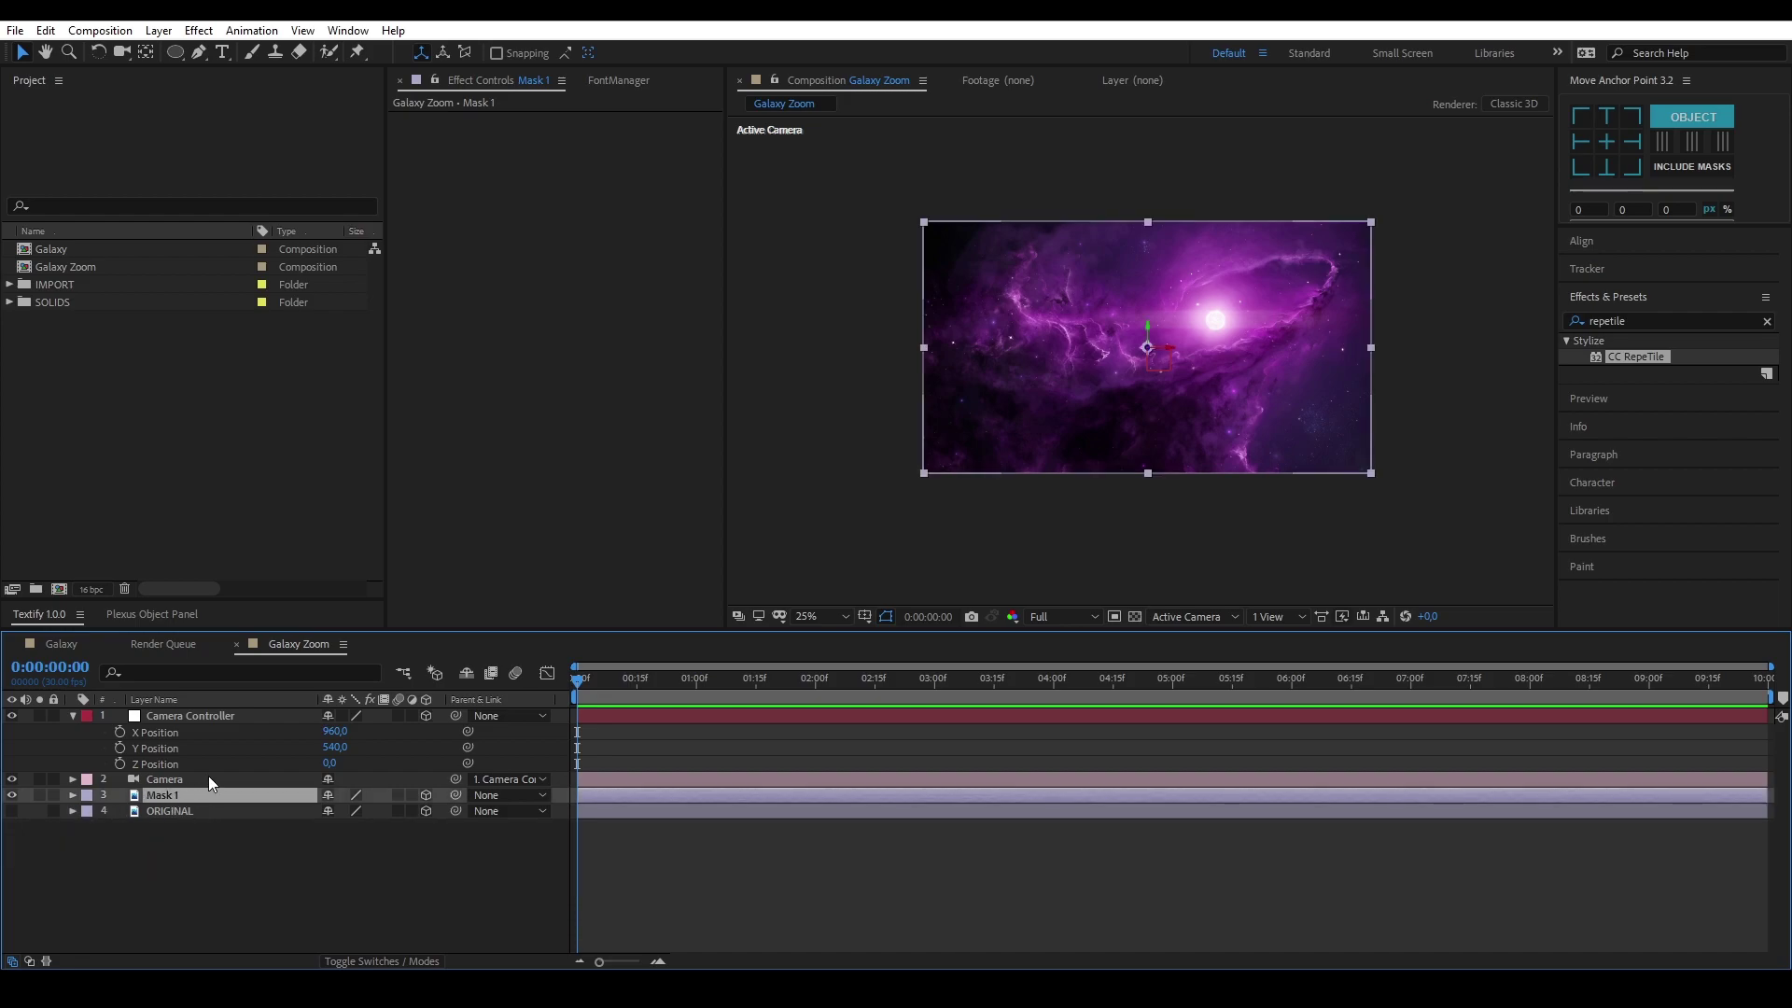
Draw a closed curved pen mask on Mask 1 around the lower-left nebula region
click(199, 51)
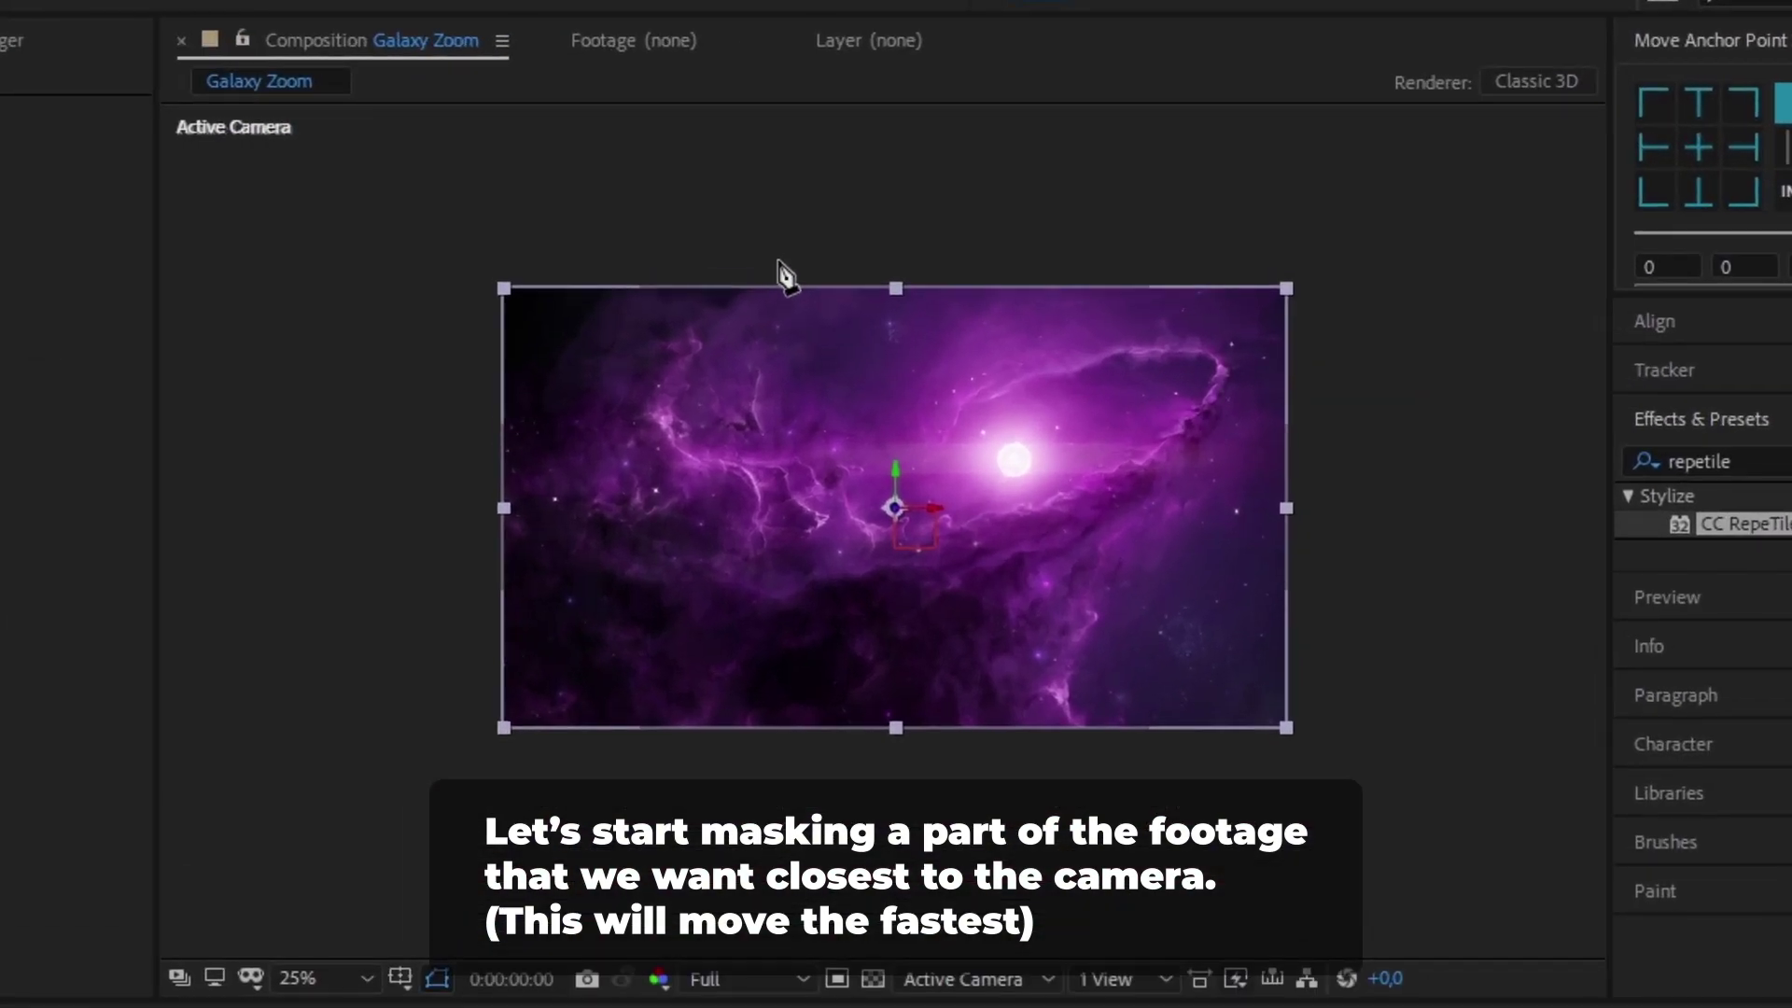
click(1083, 204)
drag(1077, 313, 1104, 348)
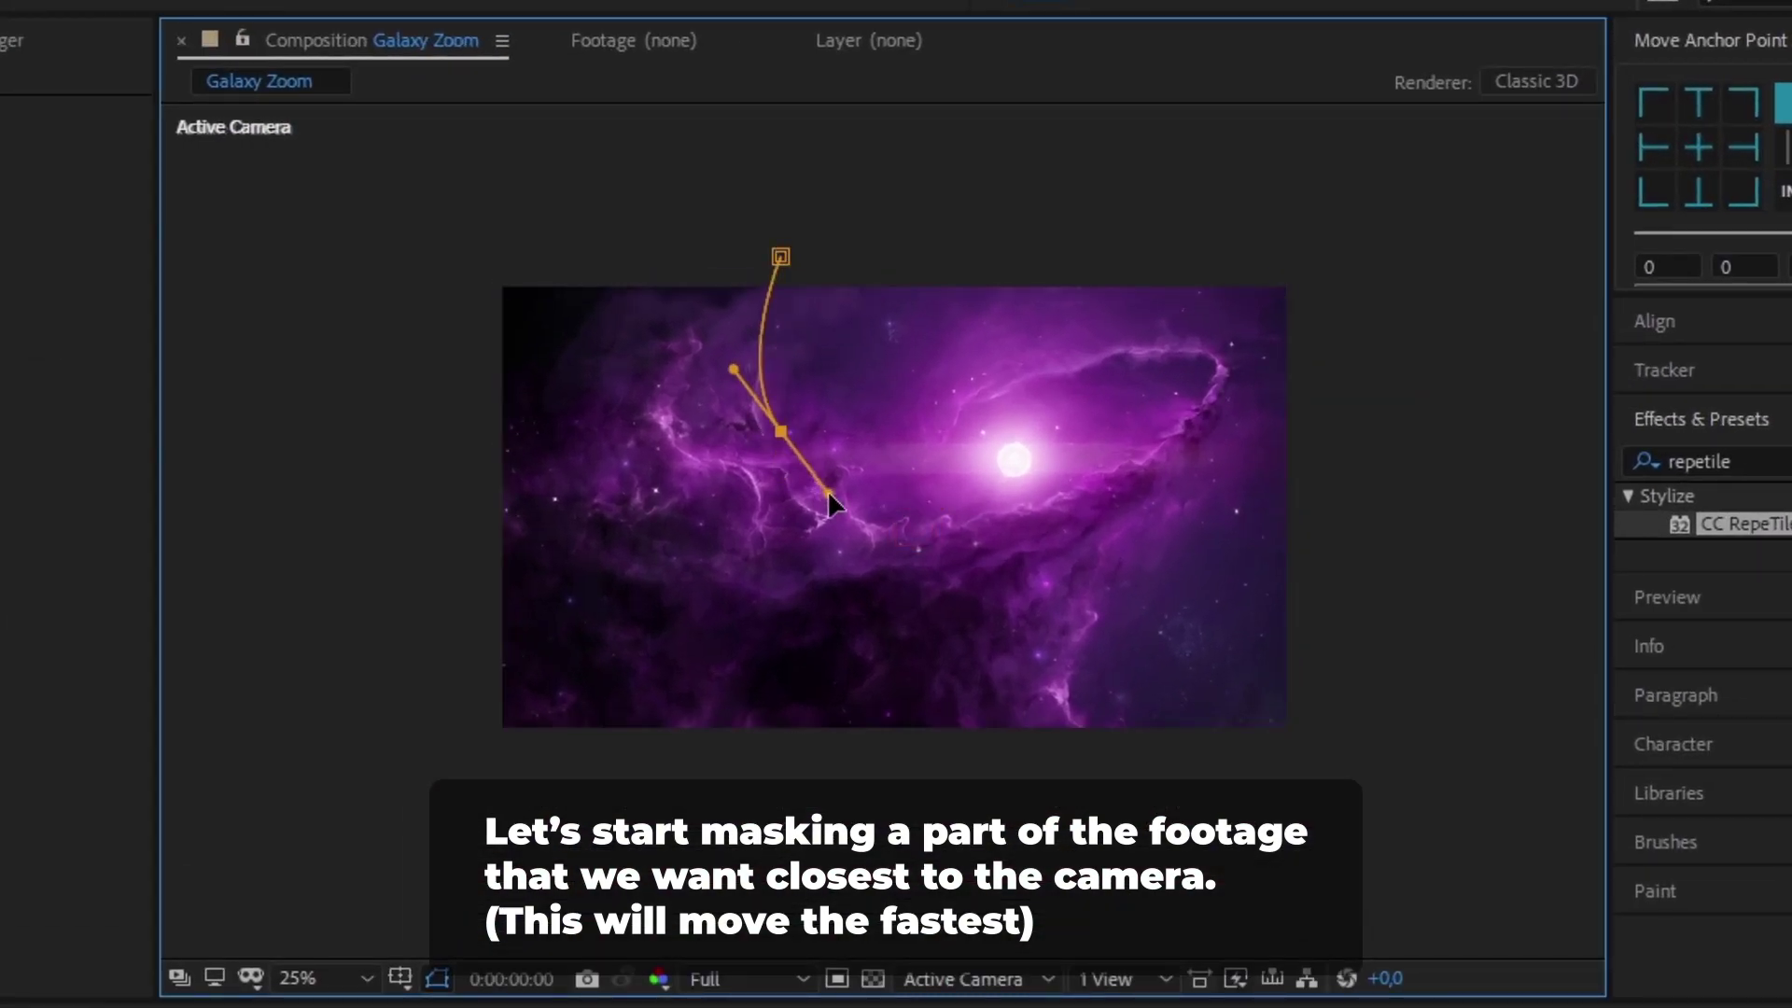
click(1181, 351)
mouse_move(989, 536)
mouse_down()
mouse_move(997, 558)
mouse_move(957, 588)
mouse_up()
click(854, 636)
click(762, 672)
click(742, 773)
click(475, 773)
click(475, 258)
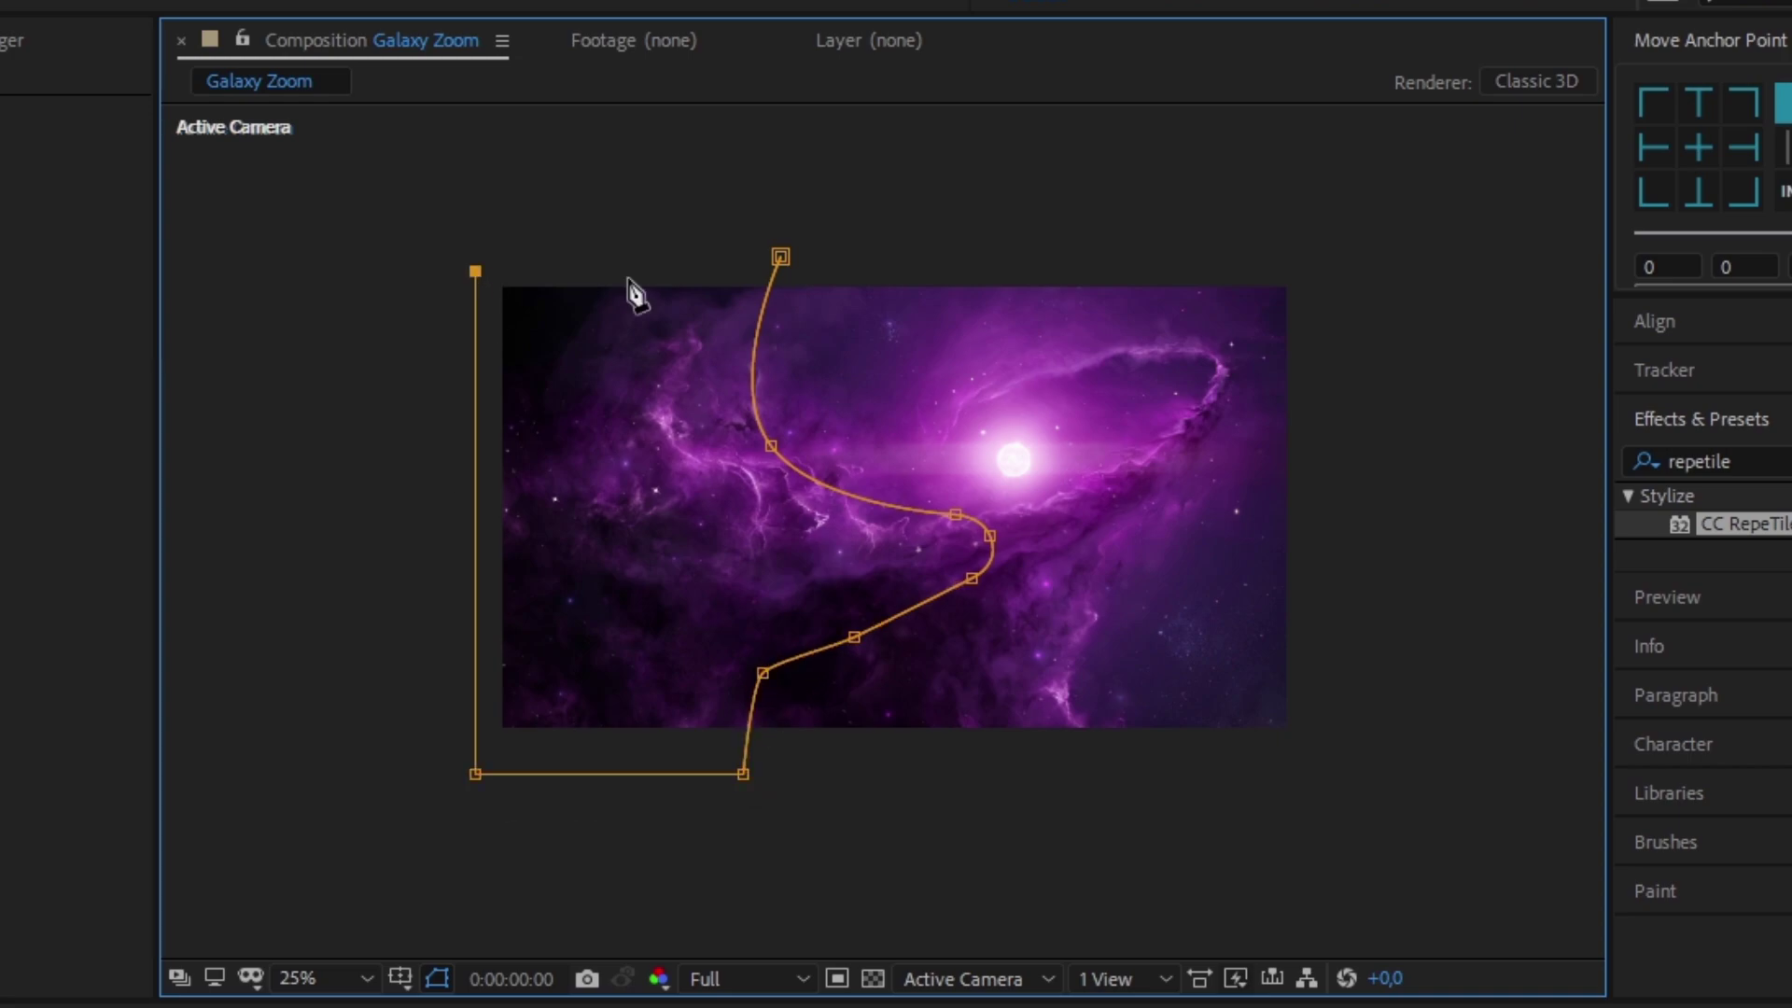
click(781, 256)
Give Mask 1's mask a feather of 300 and an expansion of 110
key(v)
click(131, 821)
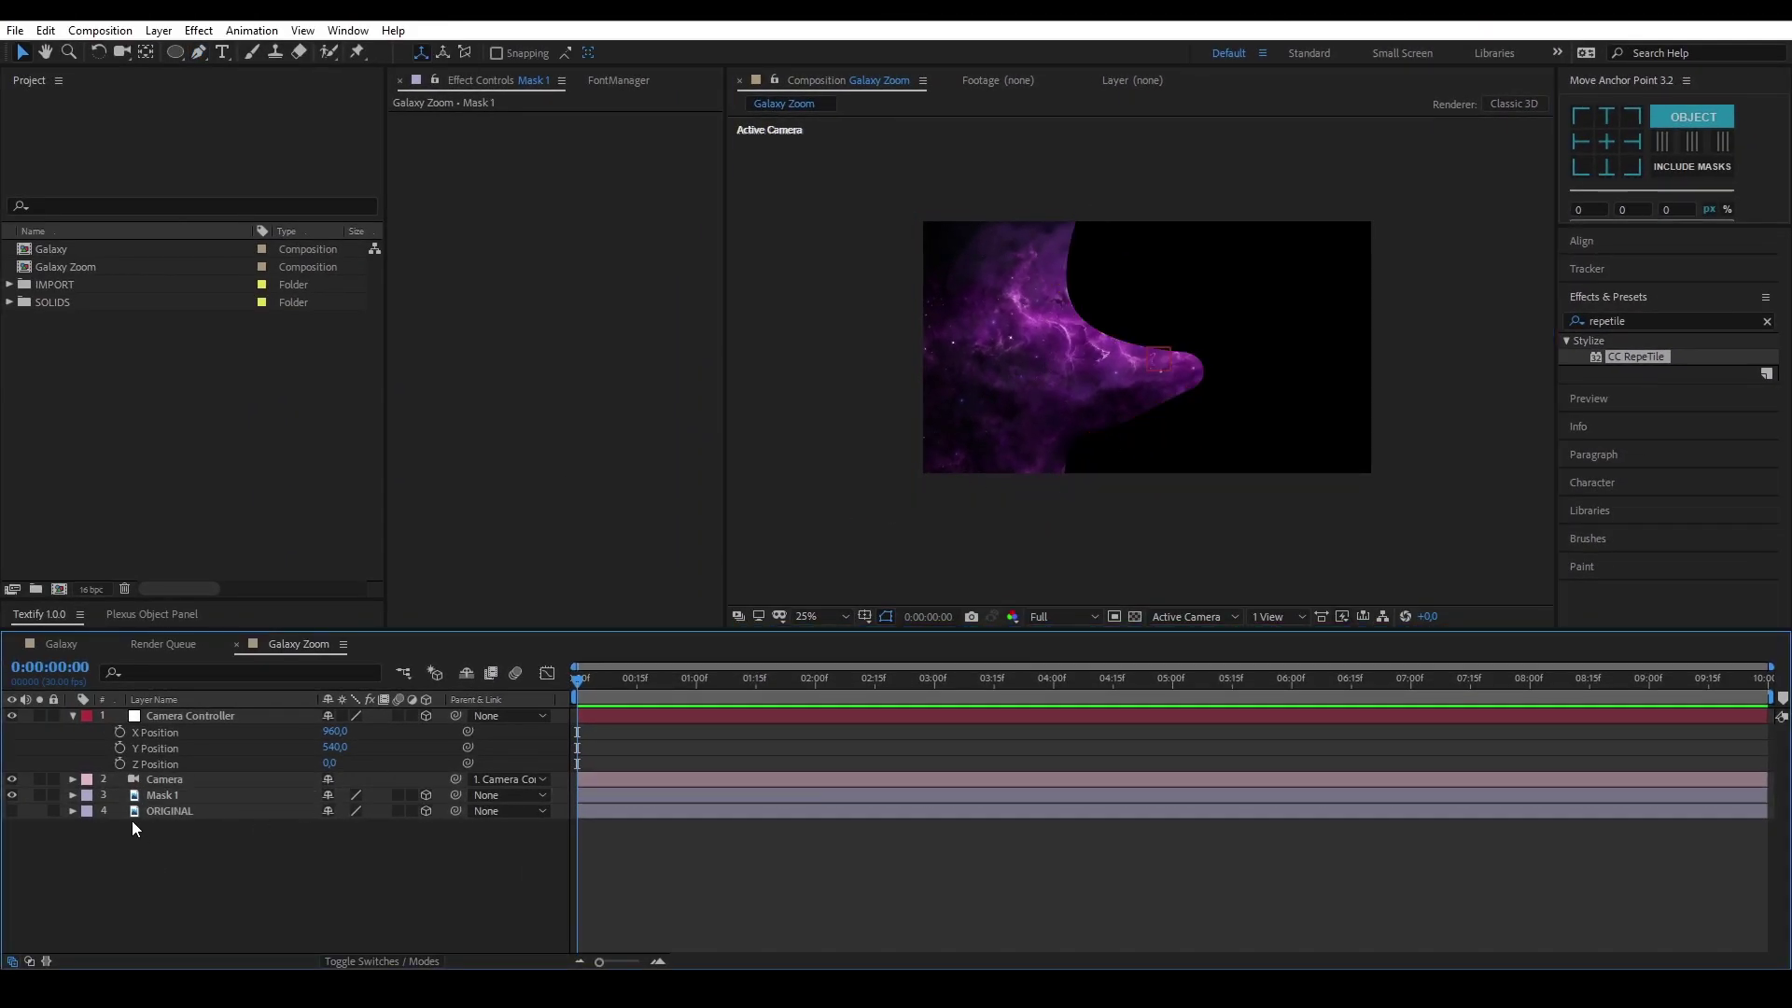
click(159, 799)
key(m)
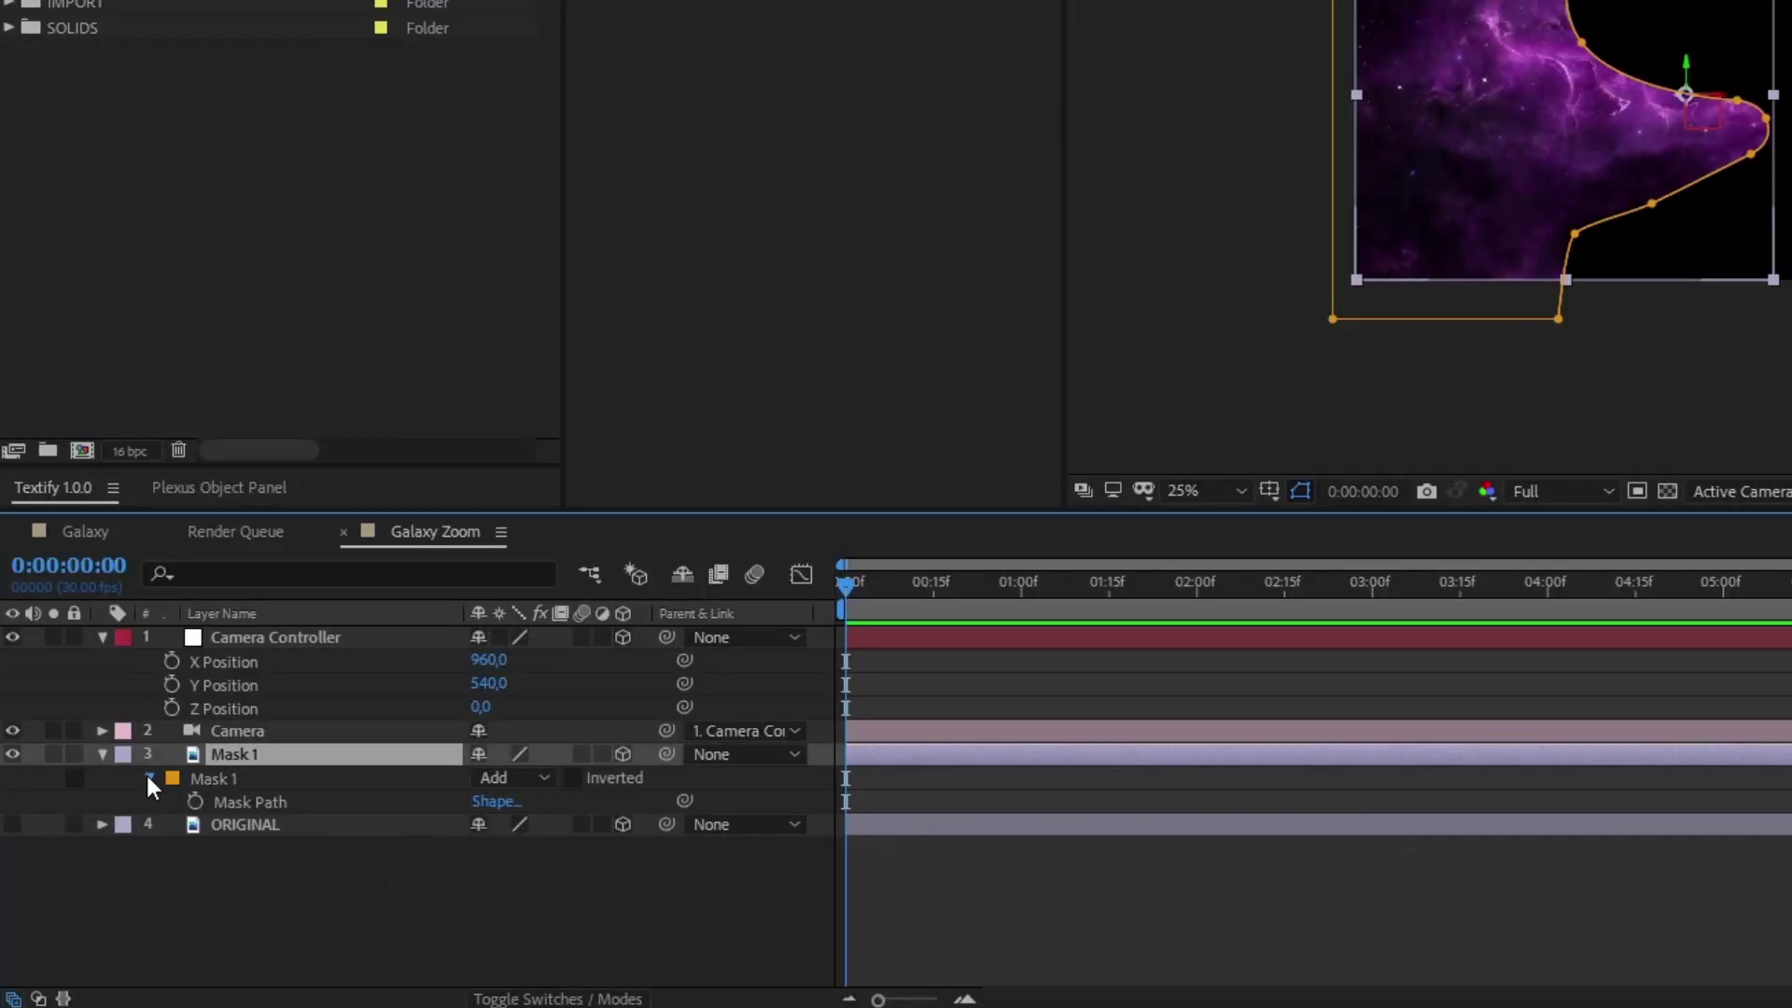
click(150, 778)
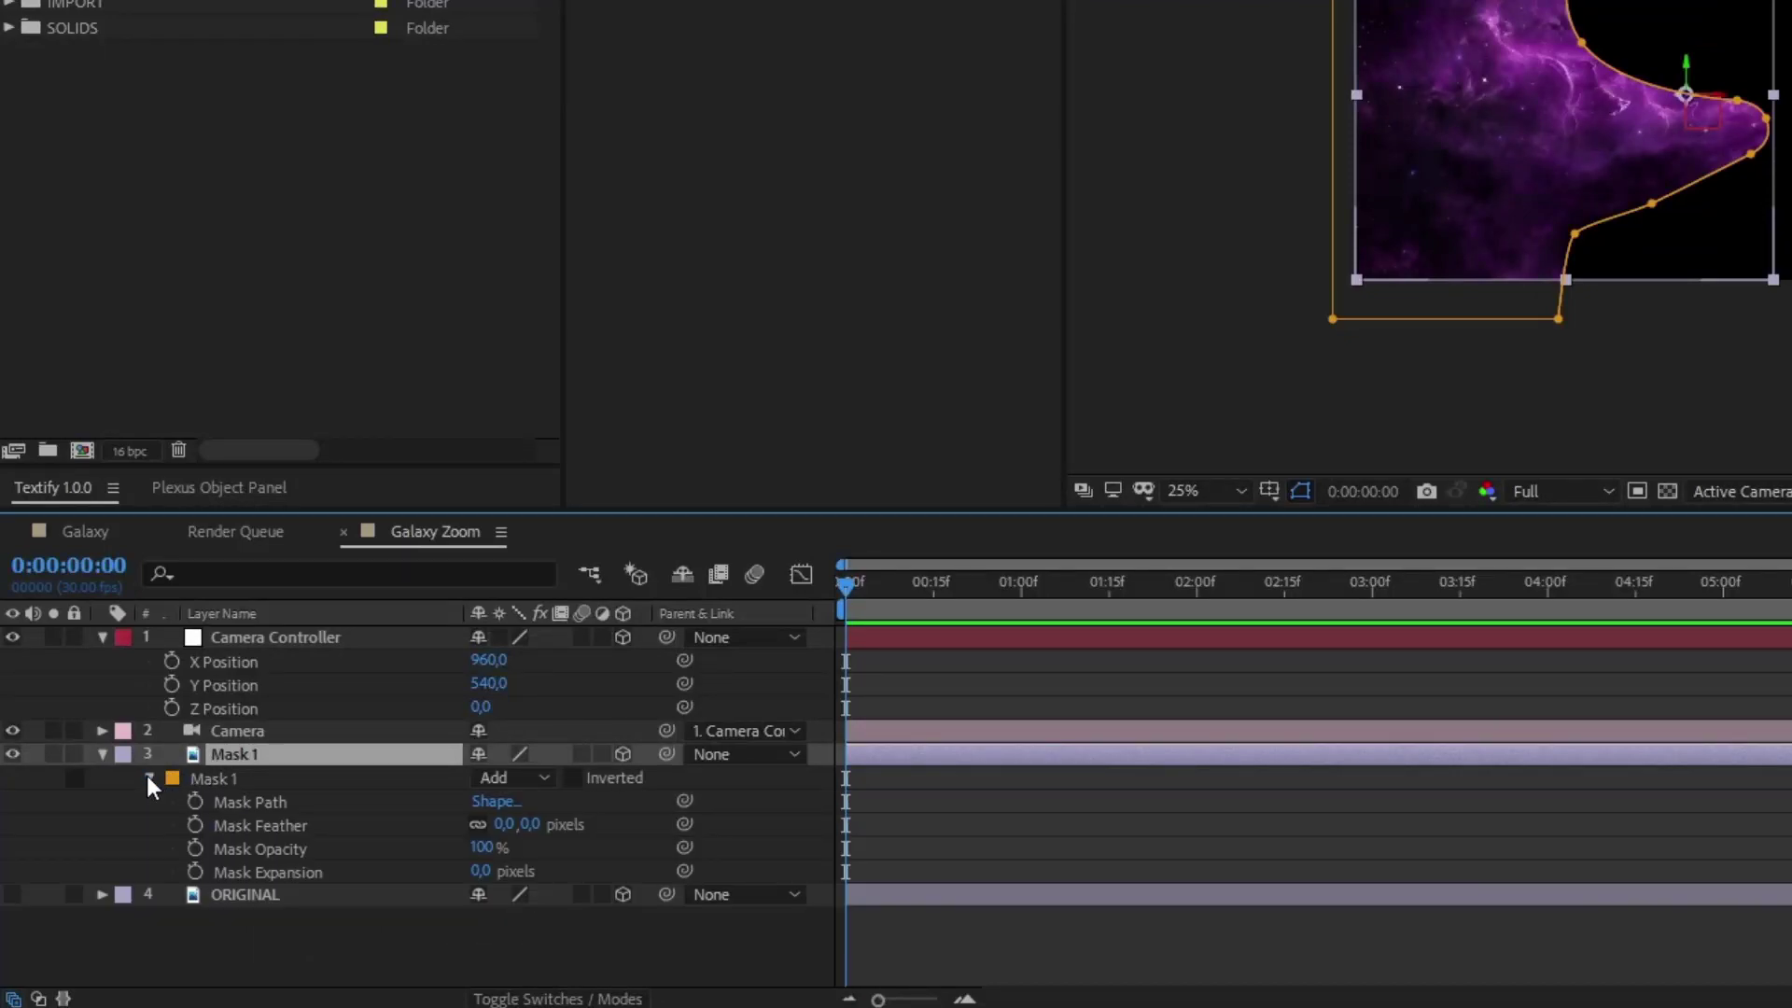
click(530, 825)
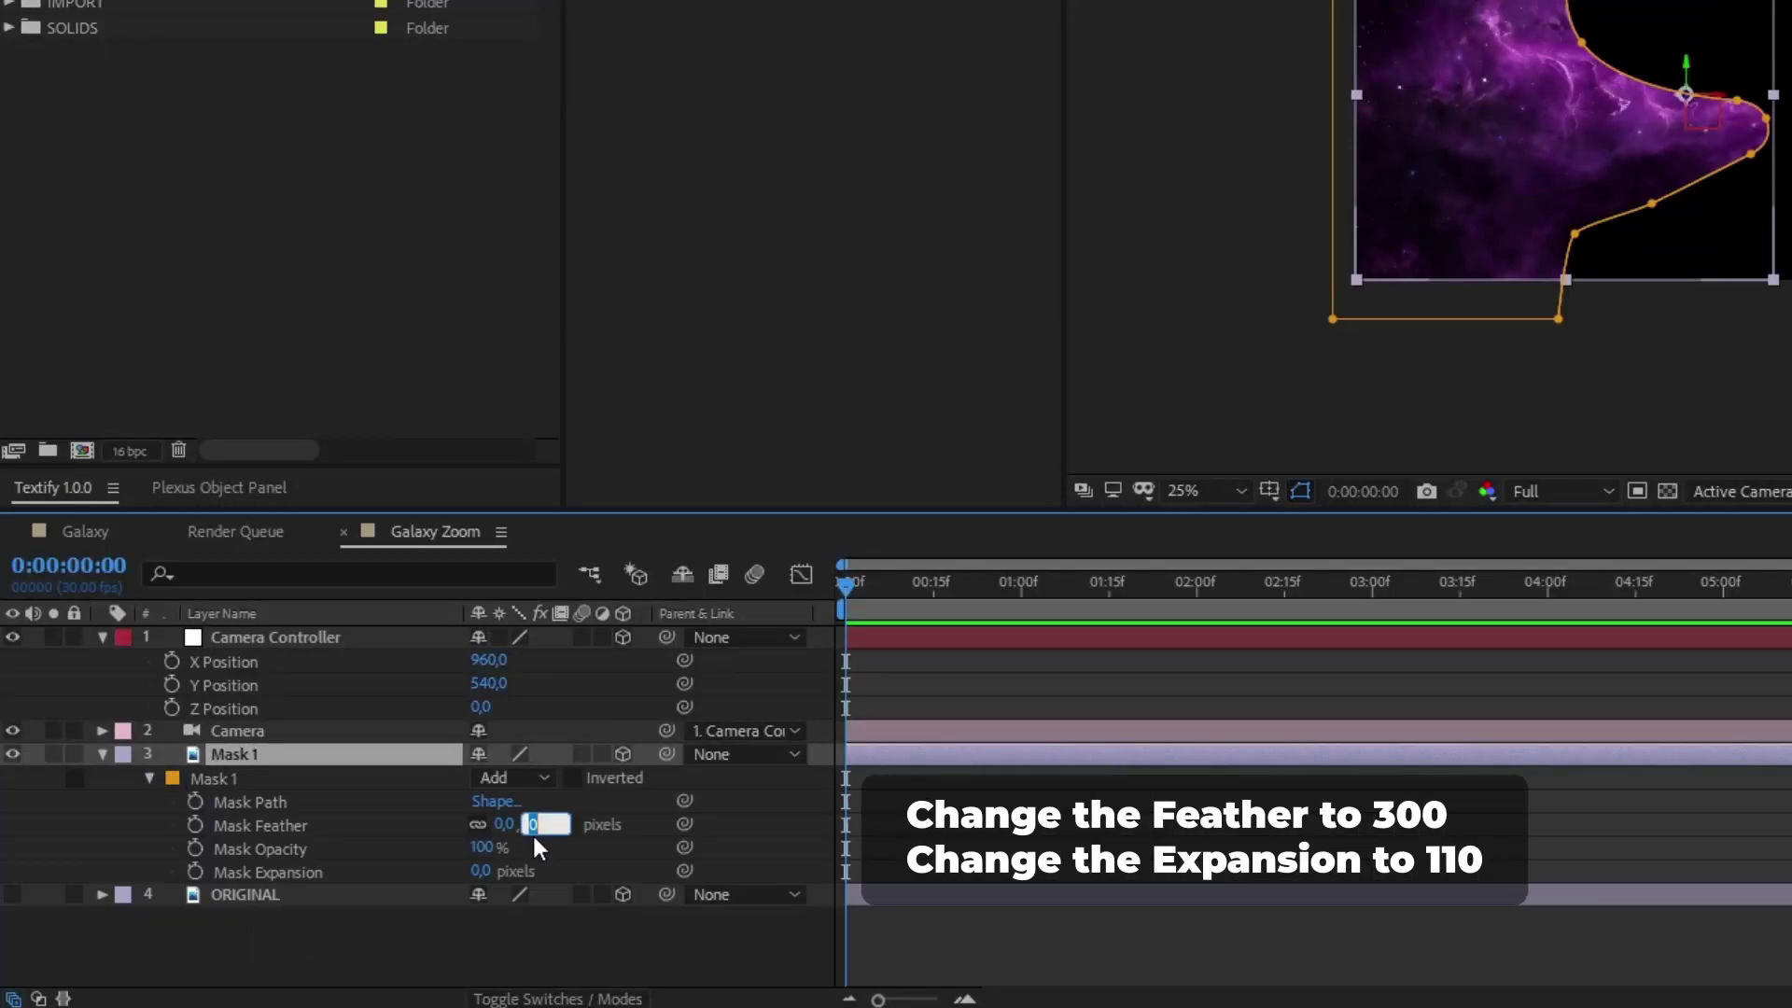
text(300)
click(532, 833)
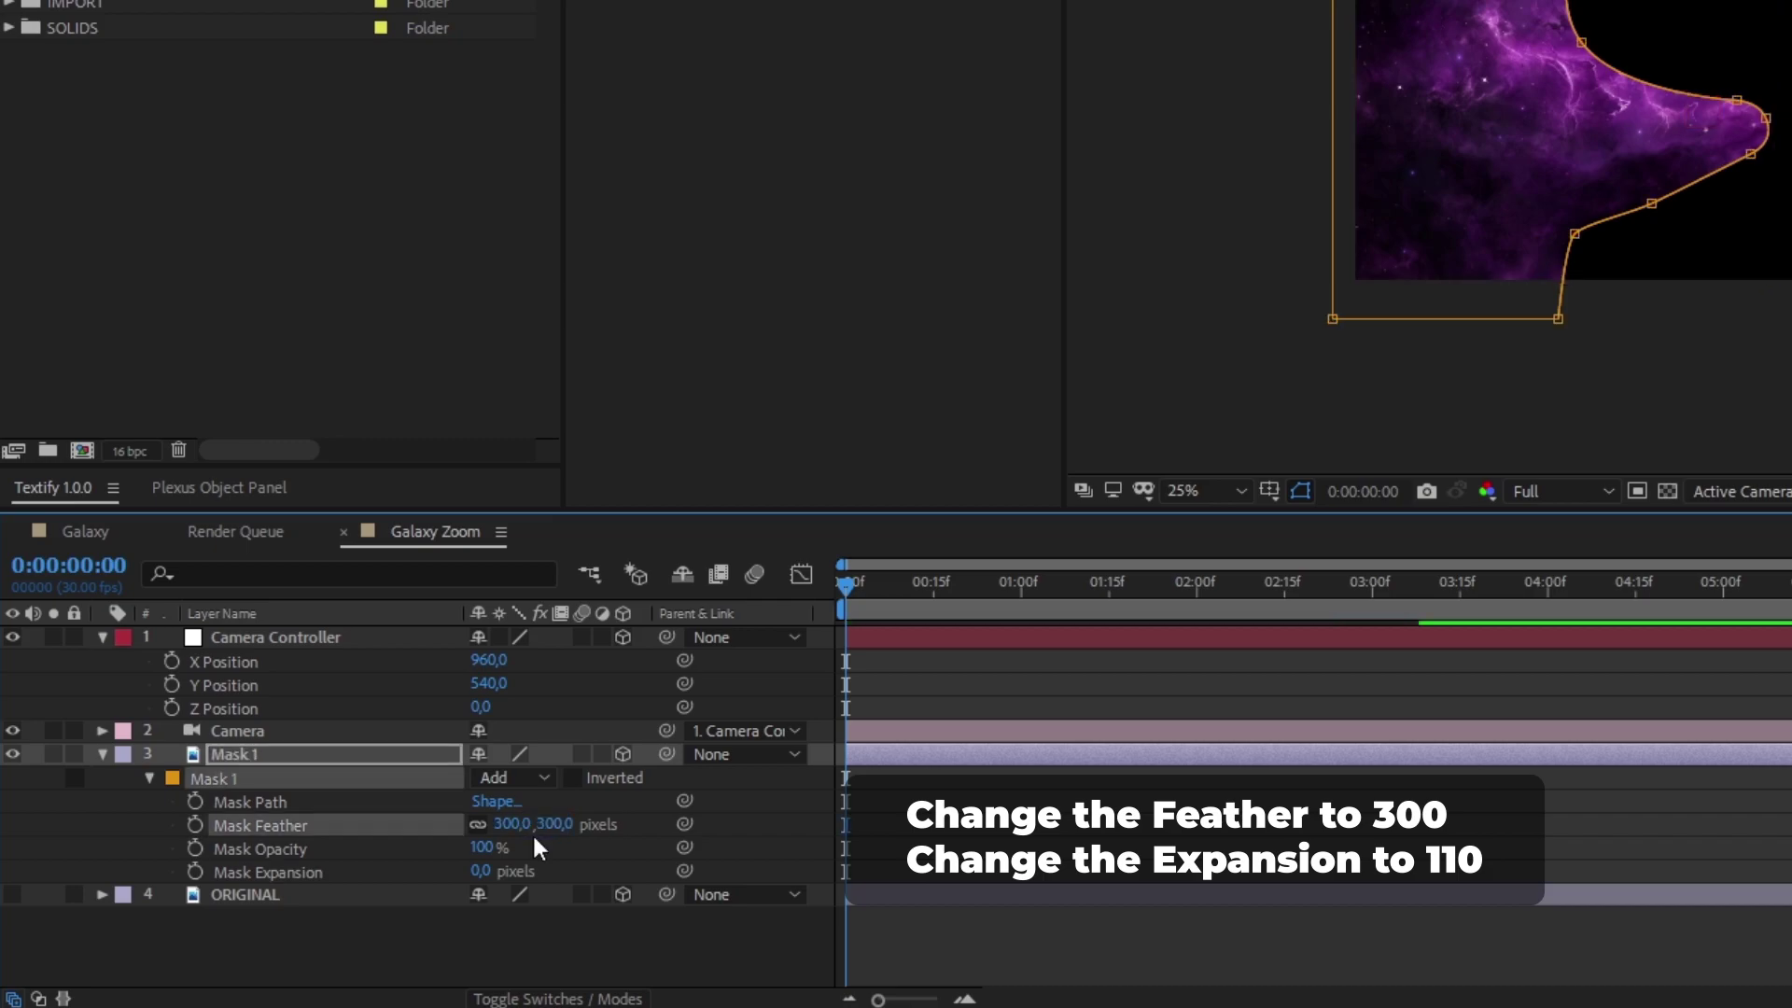
click(545, 856)
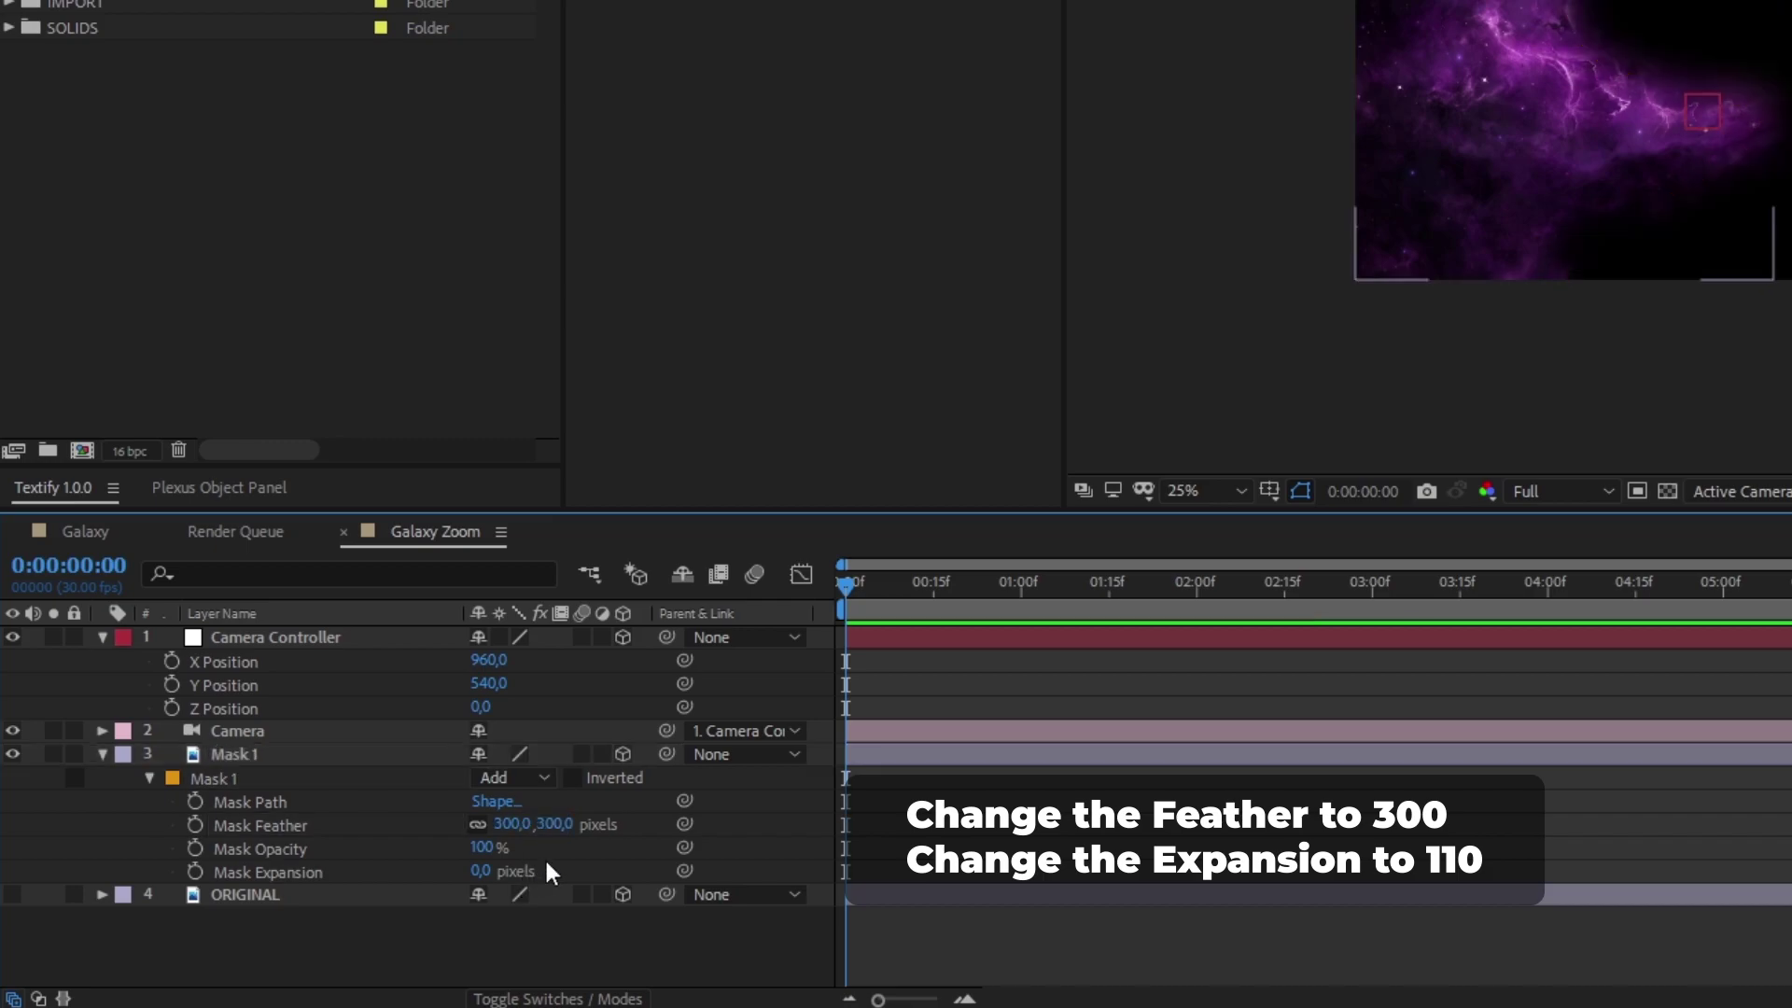
click(480, 871)
text(110)
key(Return)
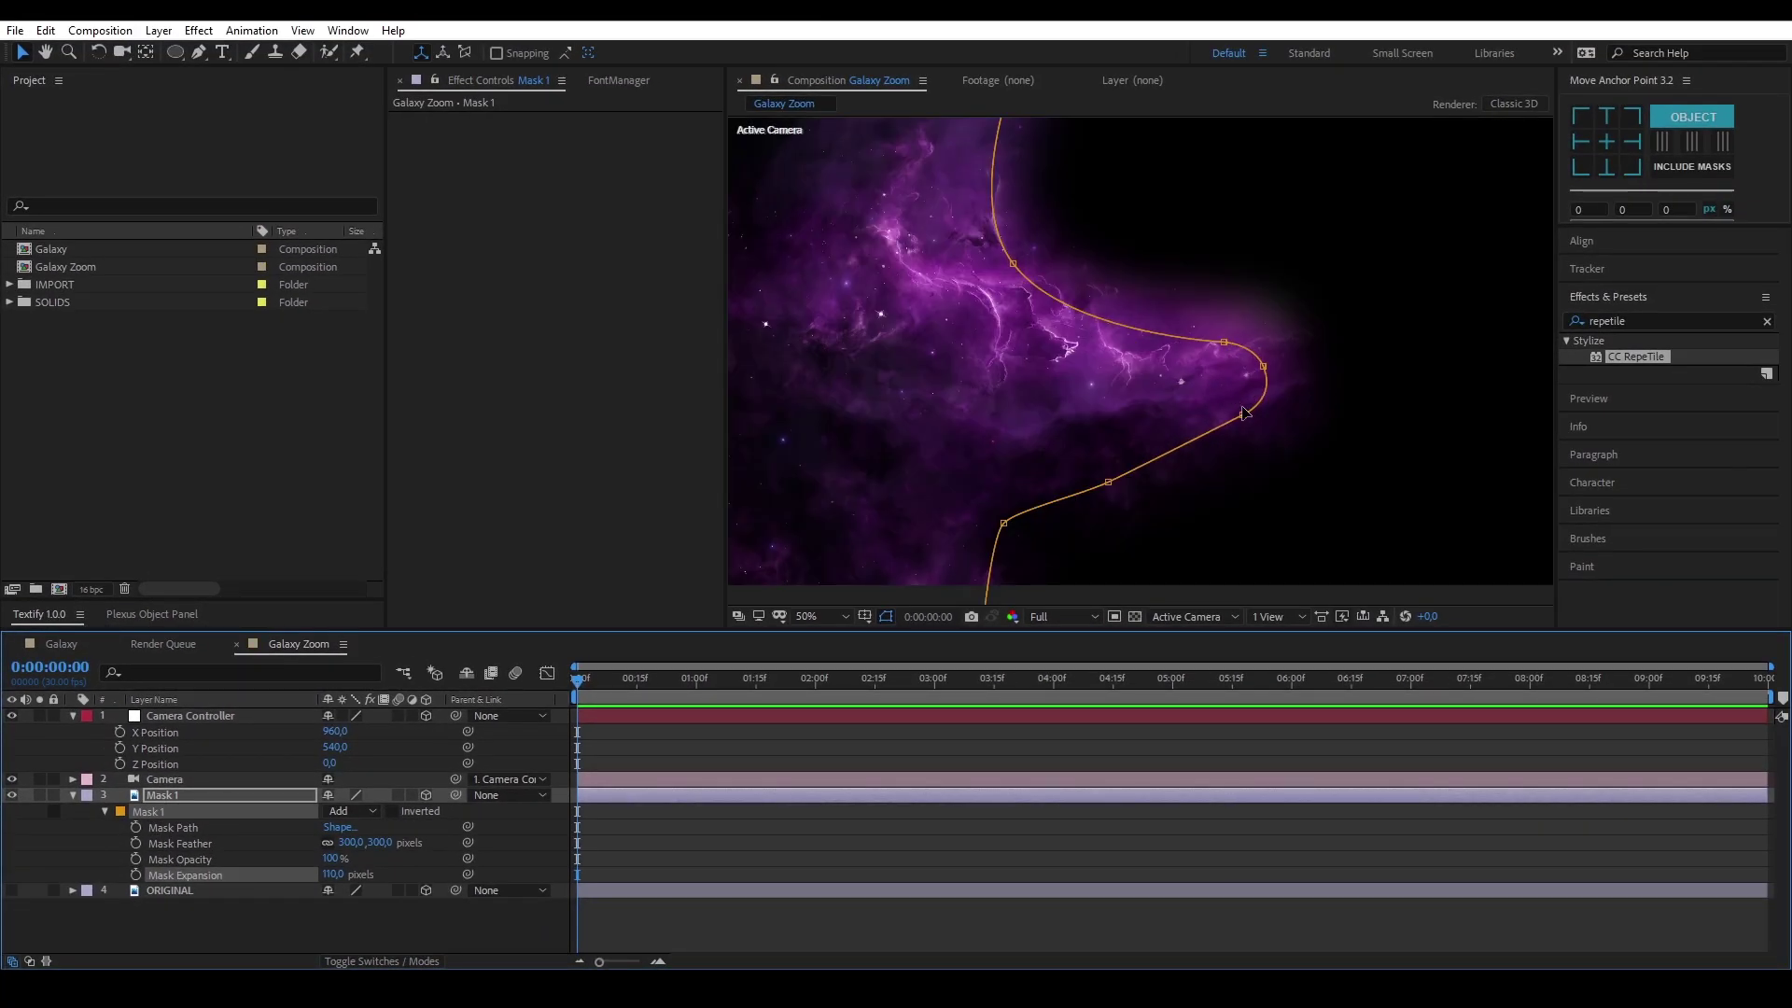
click(300, 931)
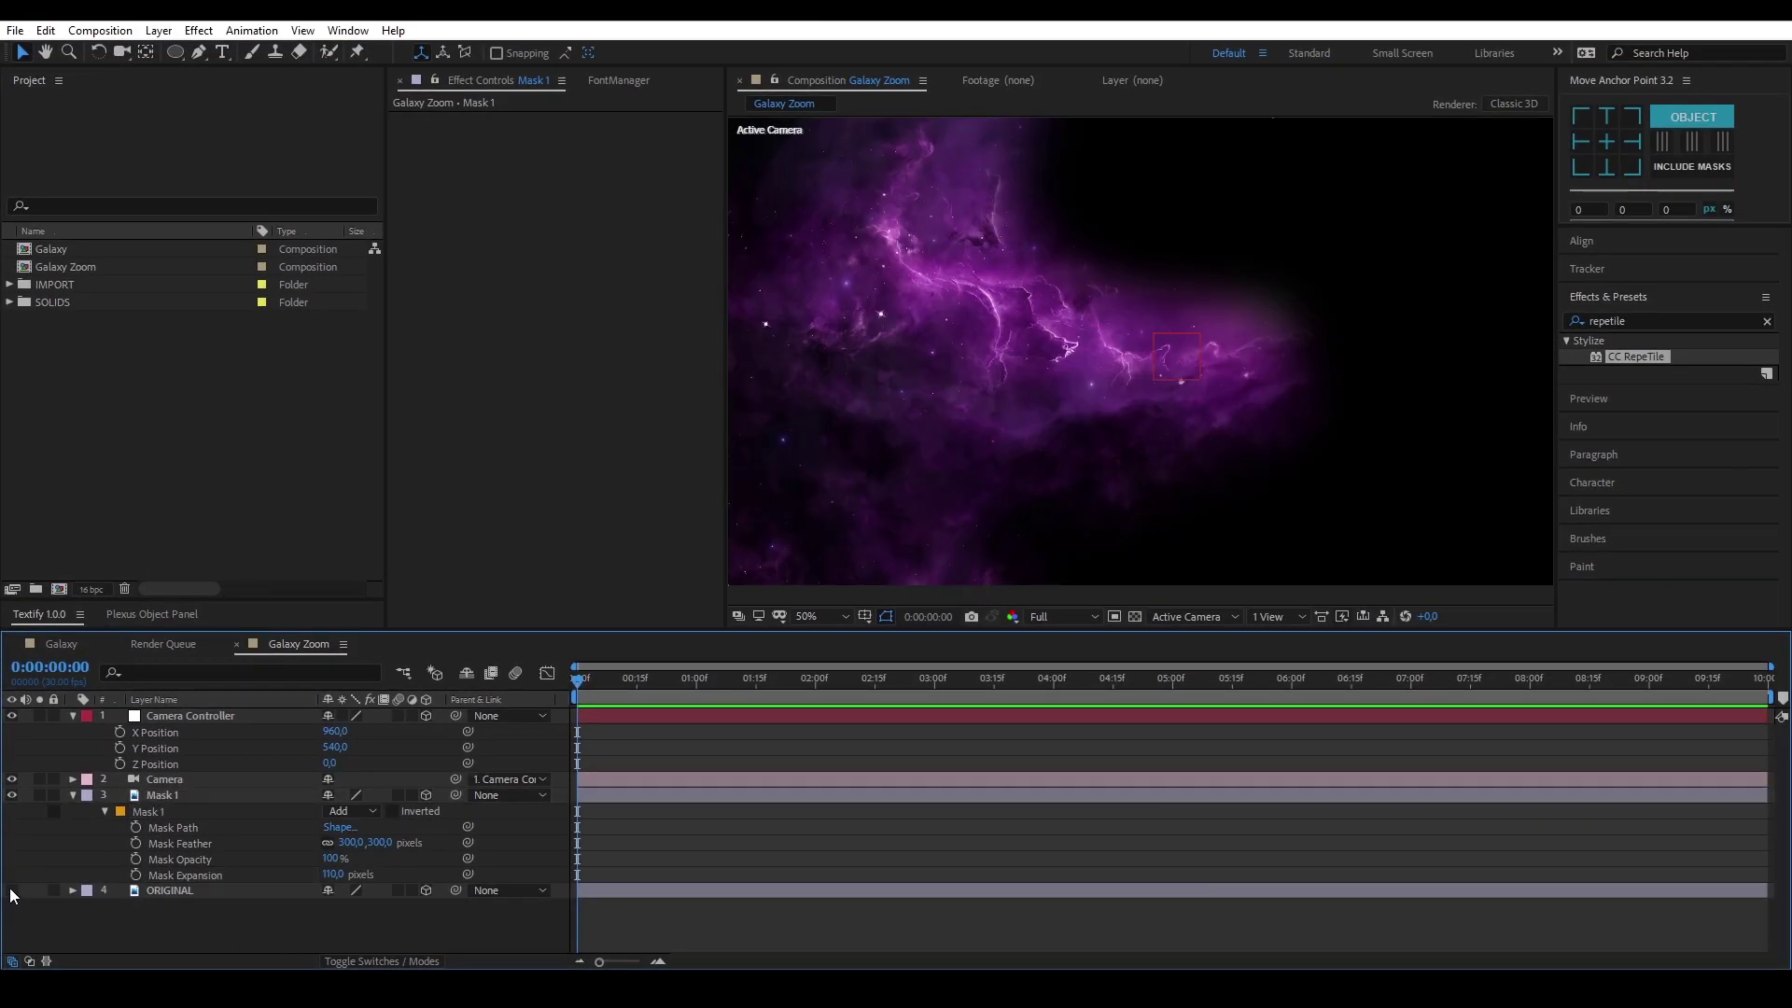
Keyframe Camera Controller's Z Position from 0 at the start to 300 at 5 seconds
click(11, 891)
click(11, 891)
click(119, 763)
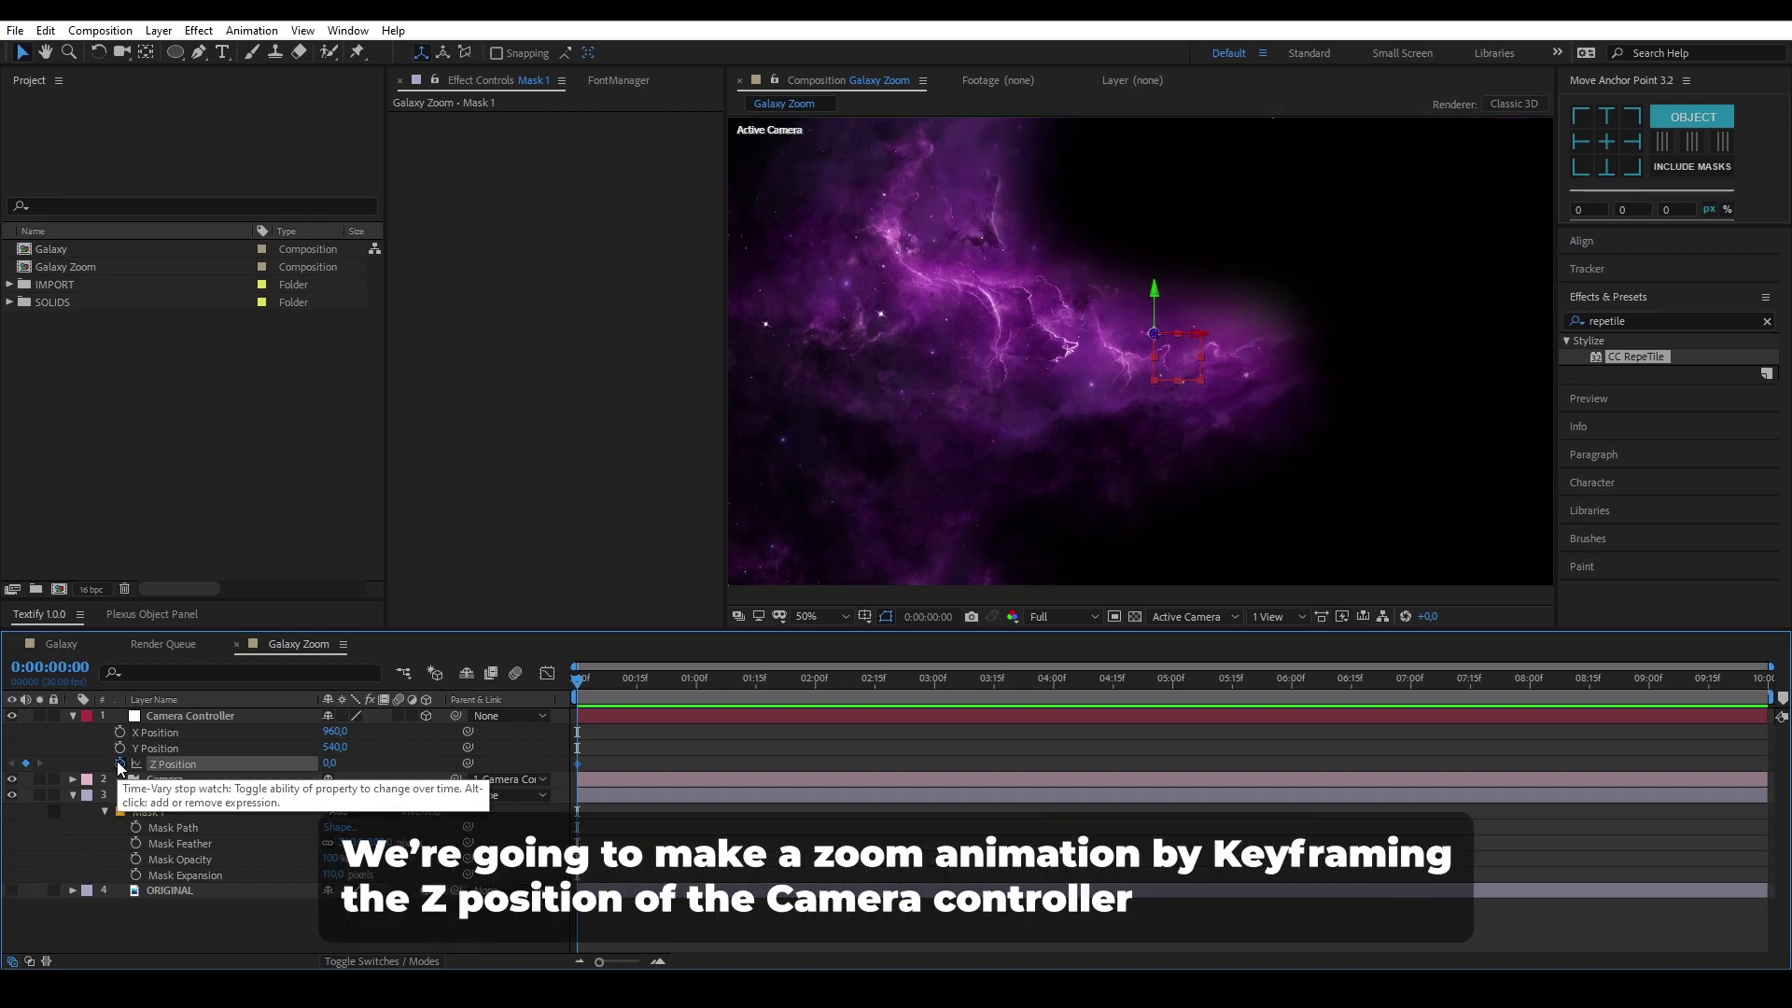
click(1173, 687)
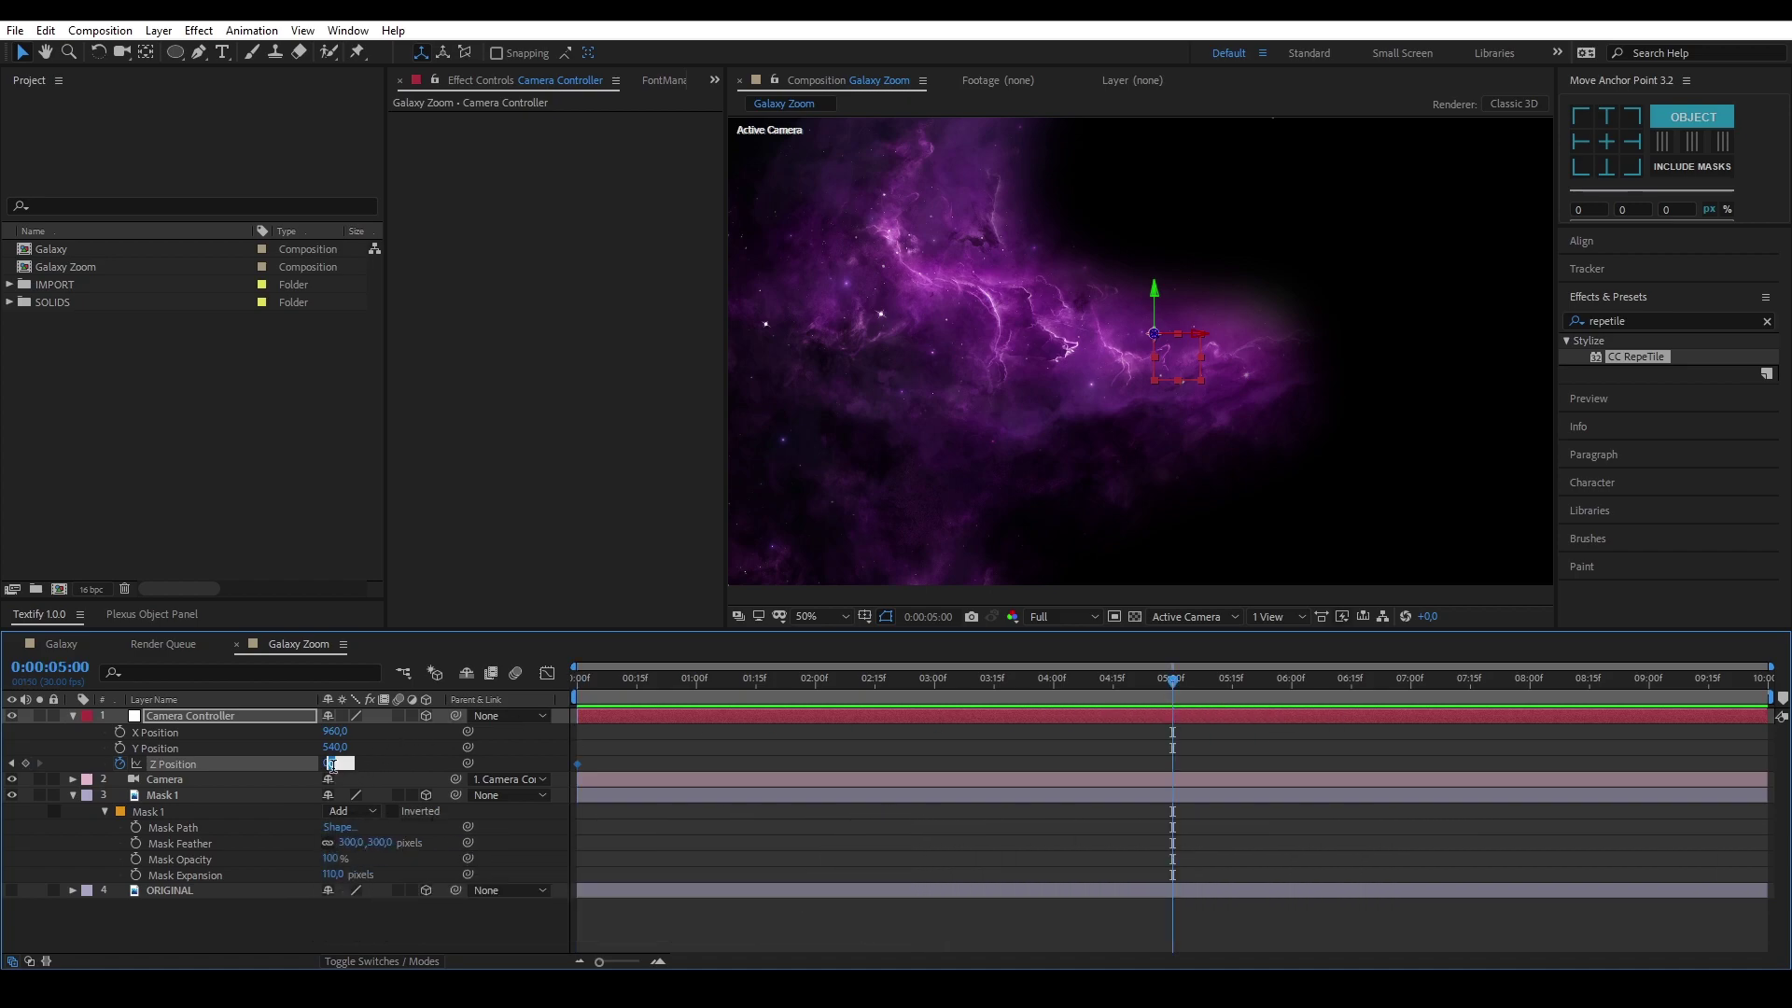
text(00)
key(Return)
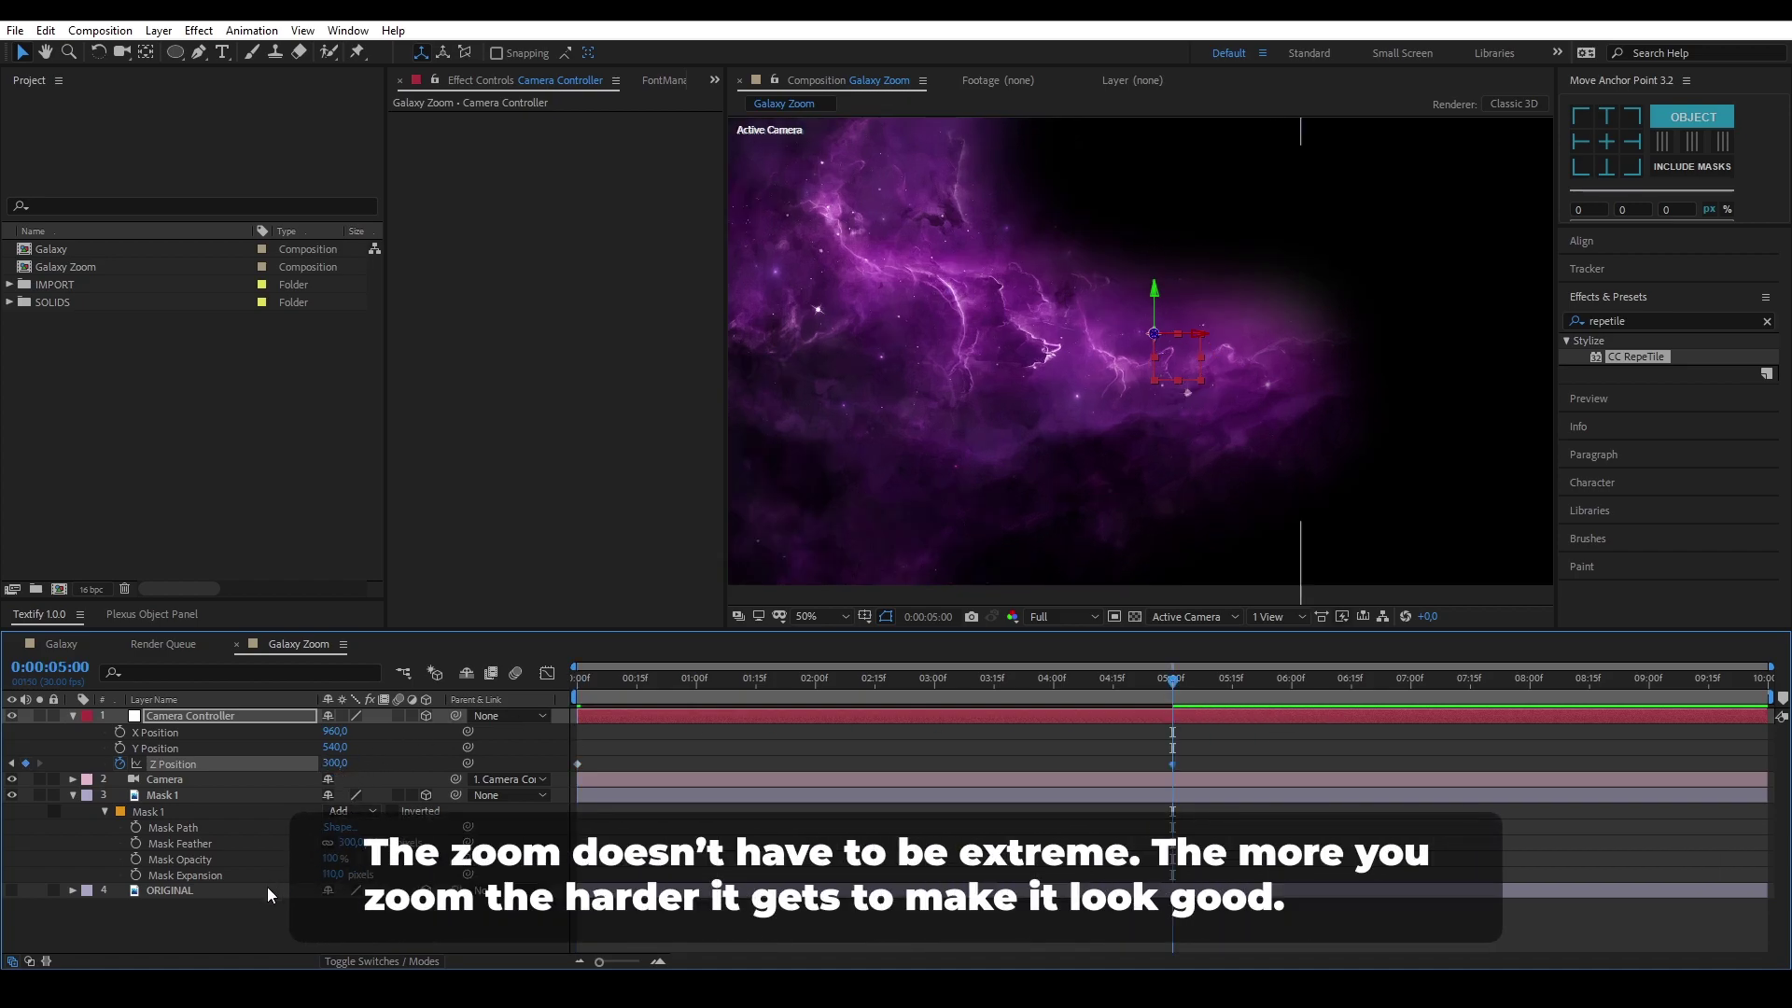
Make ORIGINAL visible again and start editing Mask 1's Z Position
click(12, 890)
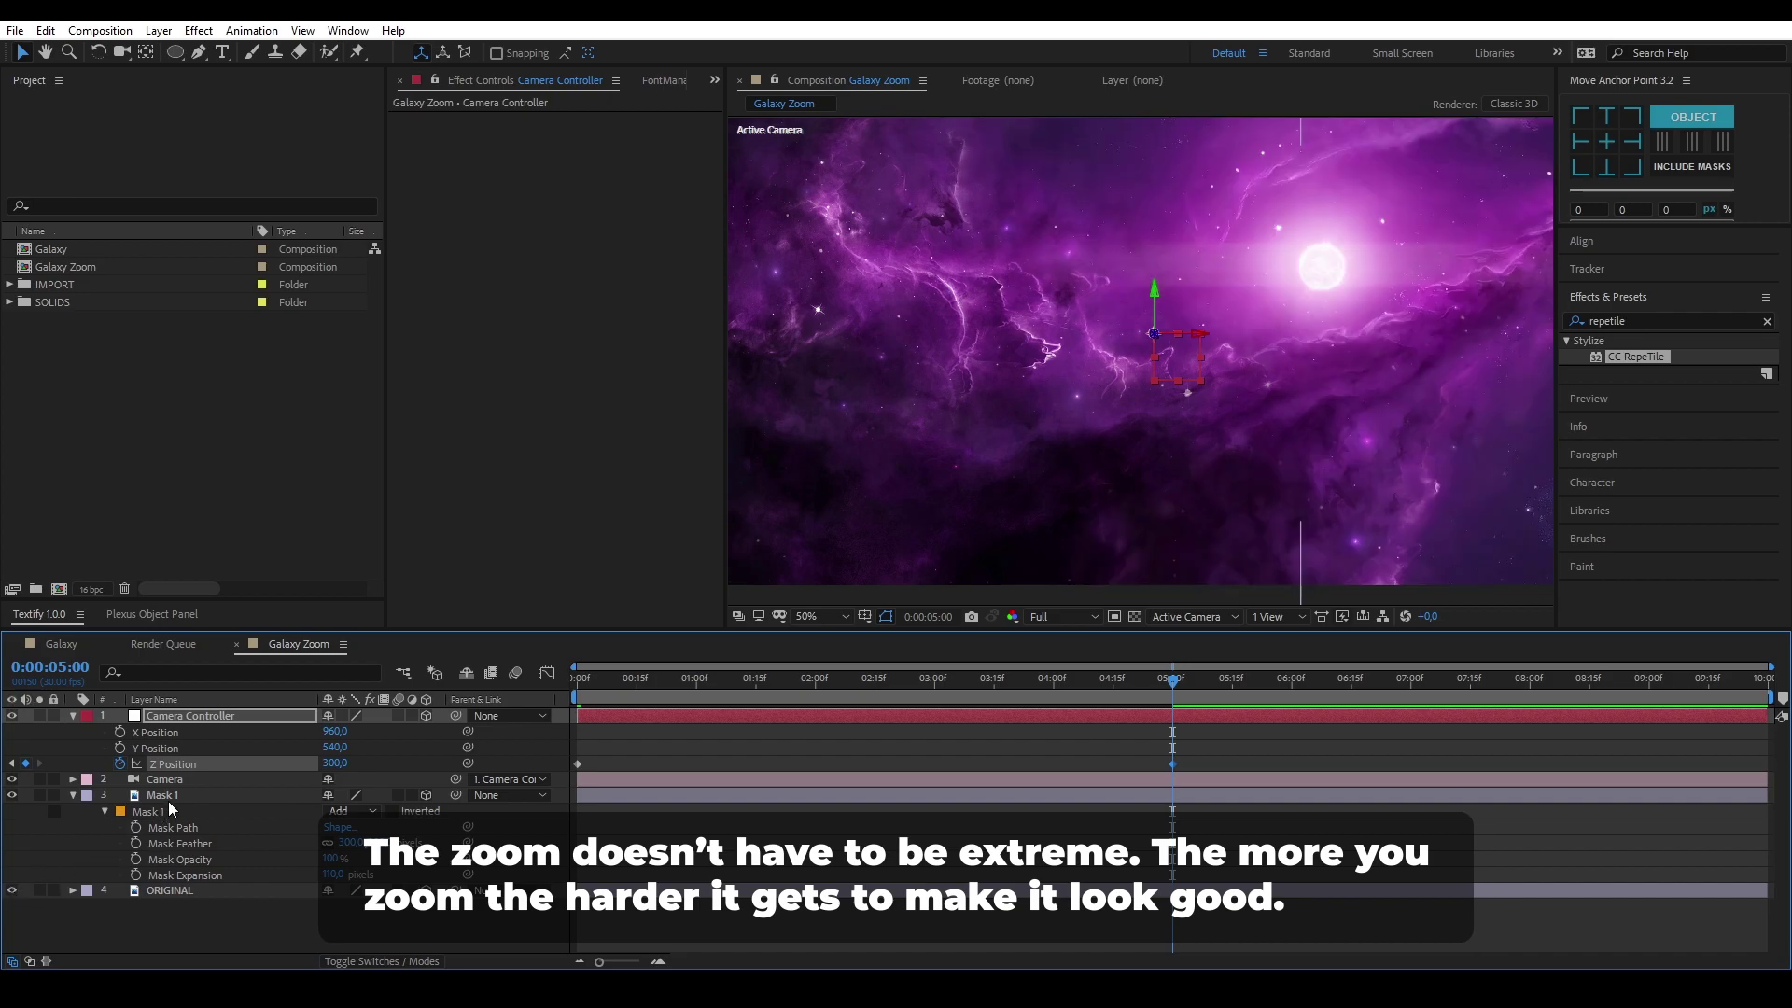
click(175, 797)
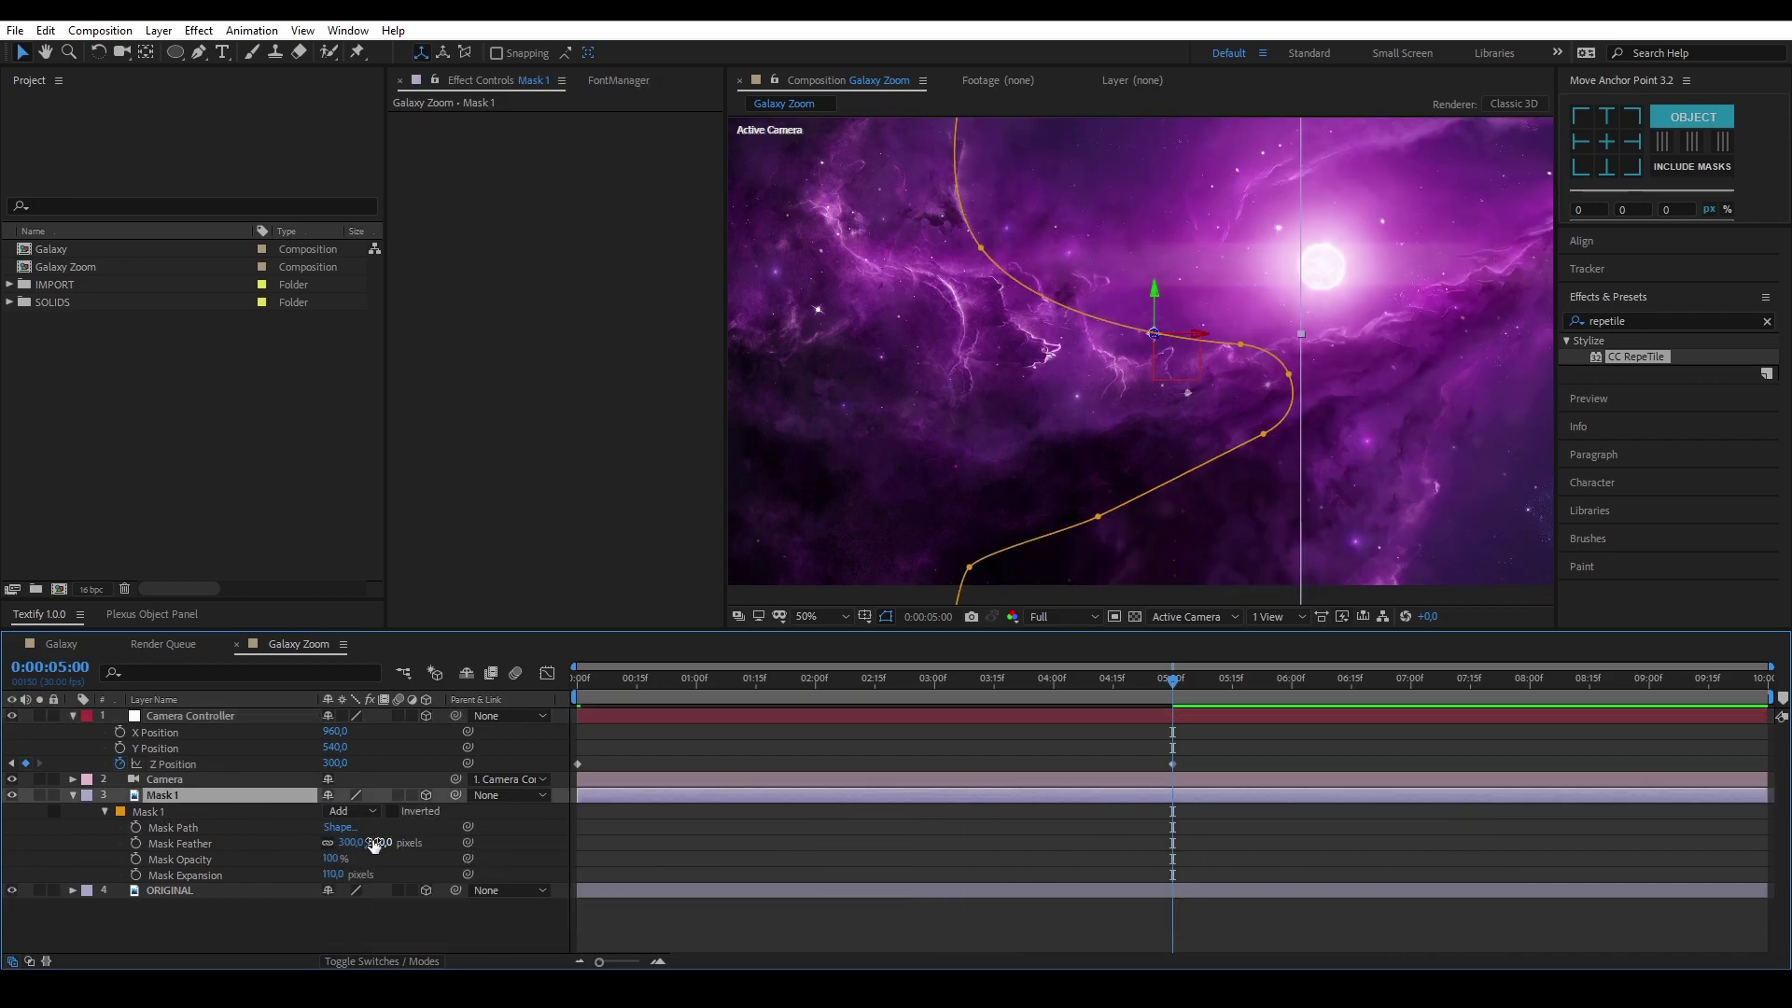
key(p)
click(342, 843)
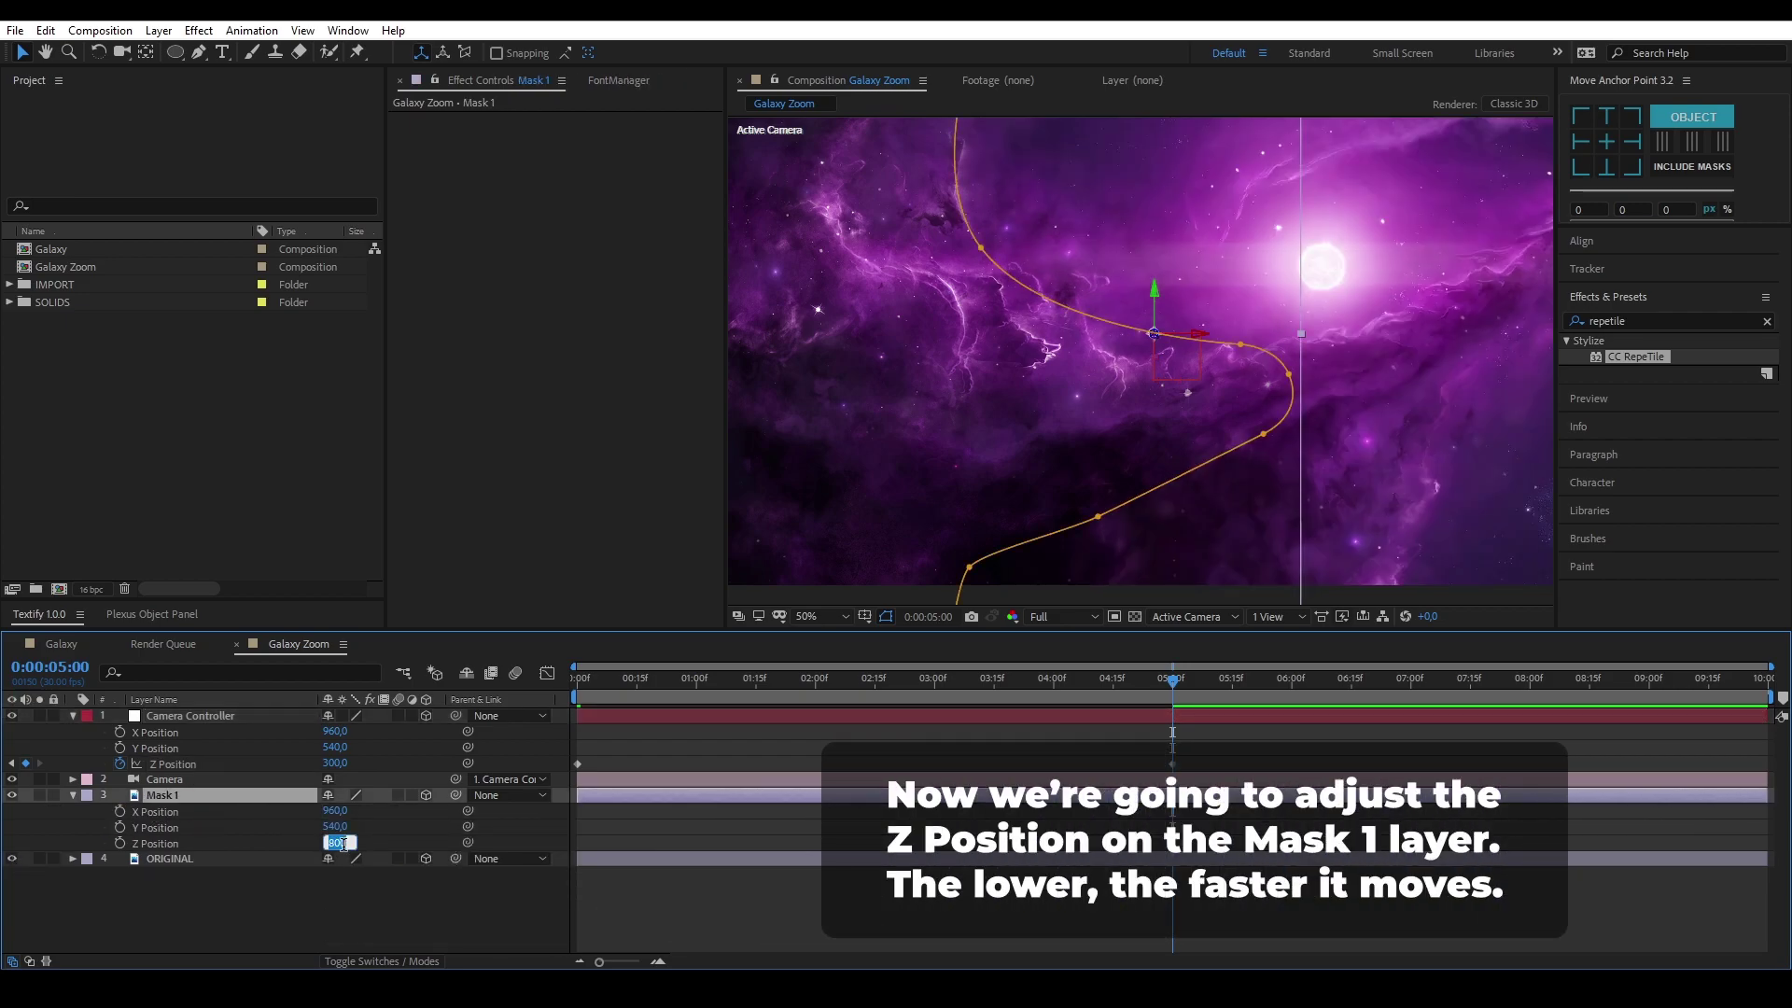
Set Mask 1's Z Position to 300 and its scale to 61.6%
text(30)
key(Return)
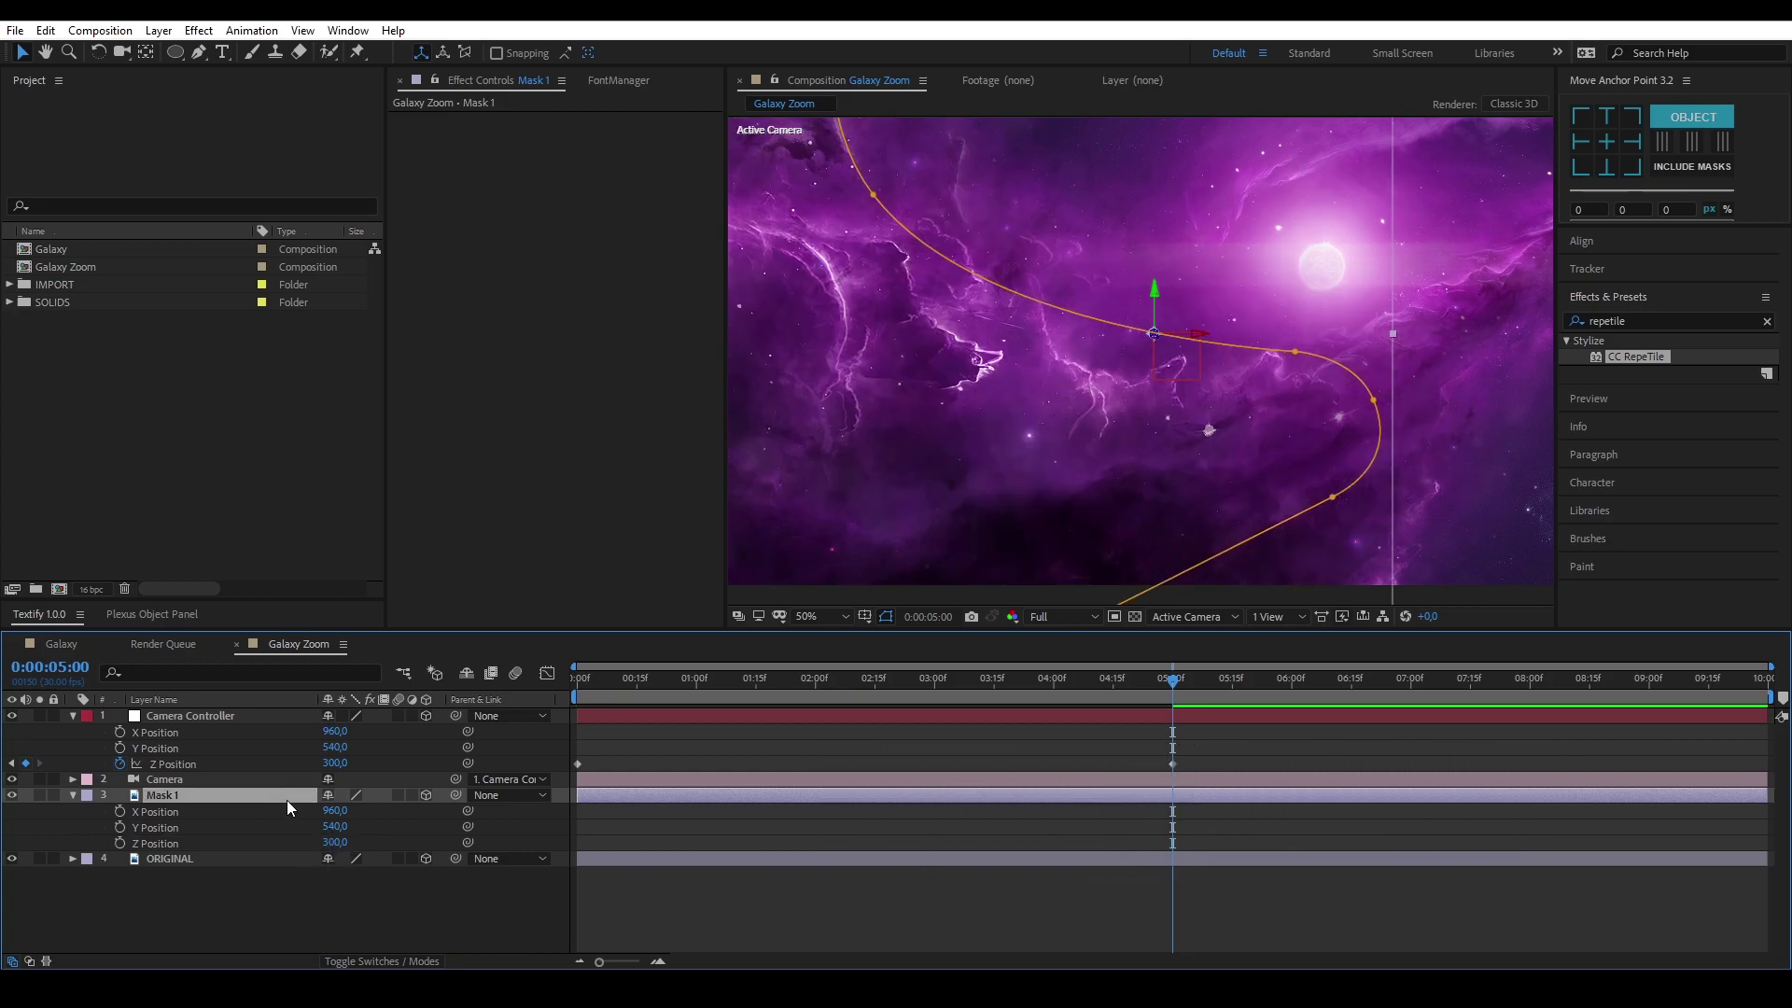
key(s)
click(344, 812)
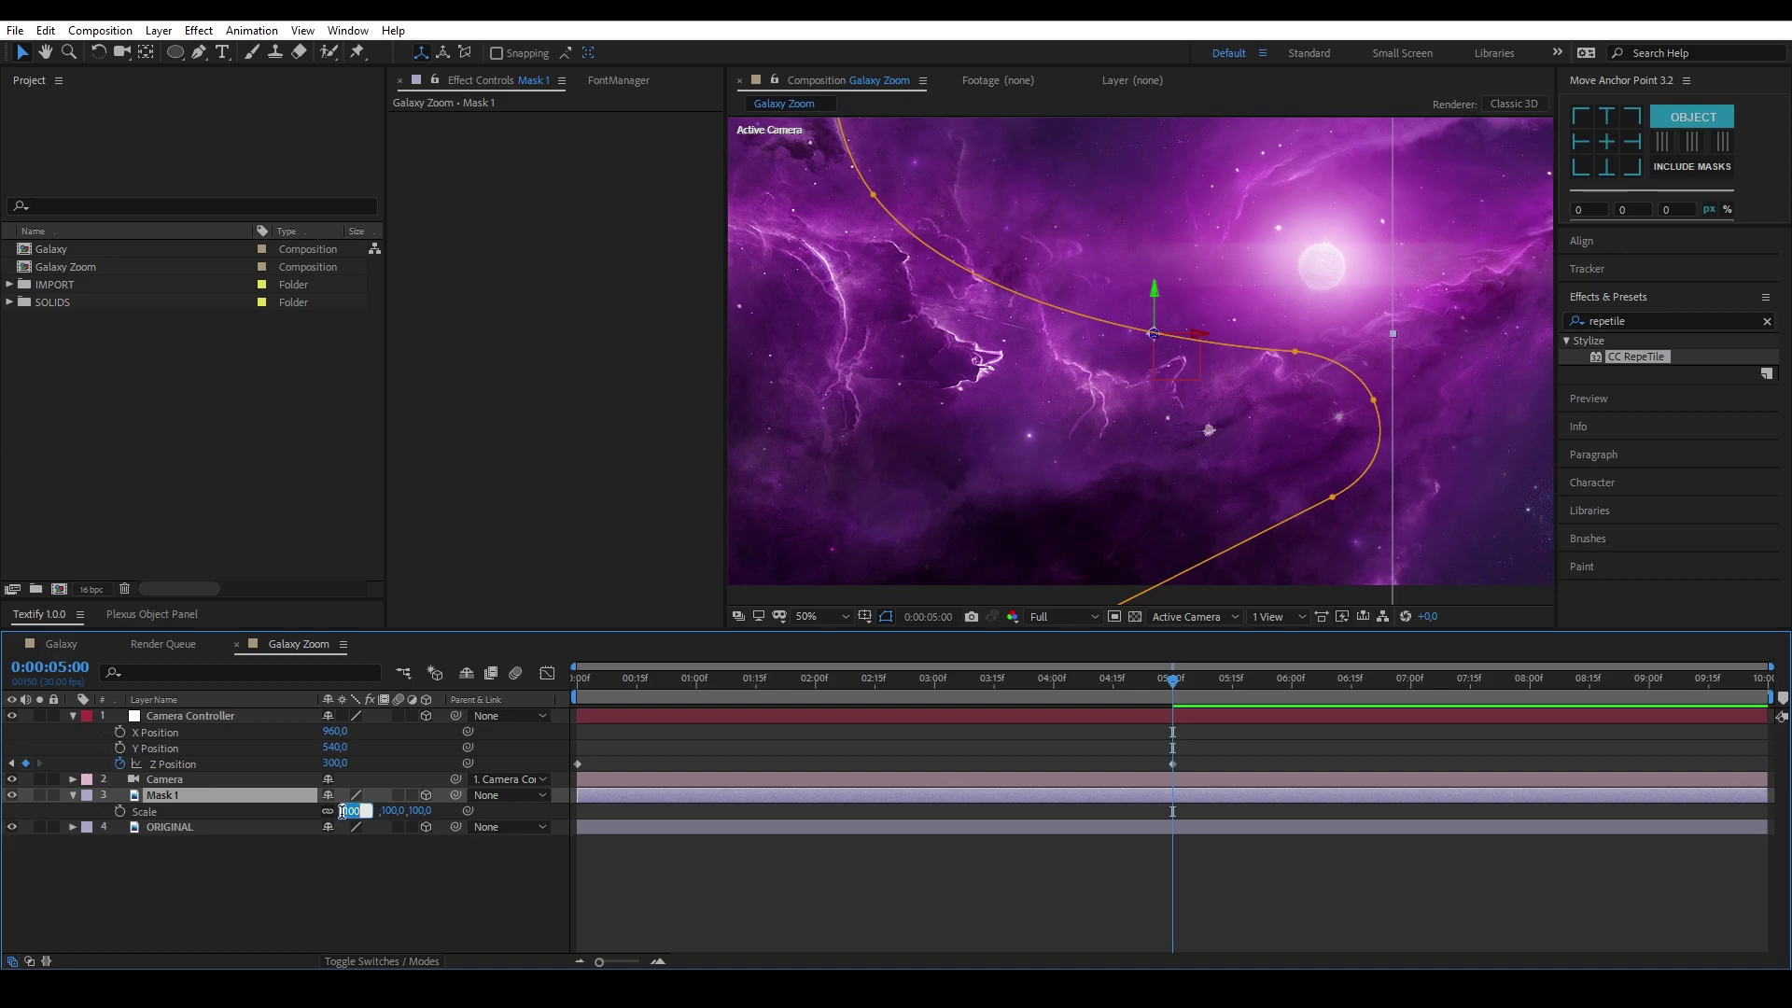
text(61,6)
key(Return)
At the timeline start, refine Mask 1's scale to 69% to match ORIGINAL
drag(988, 676, 560, 644)
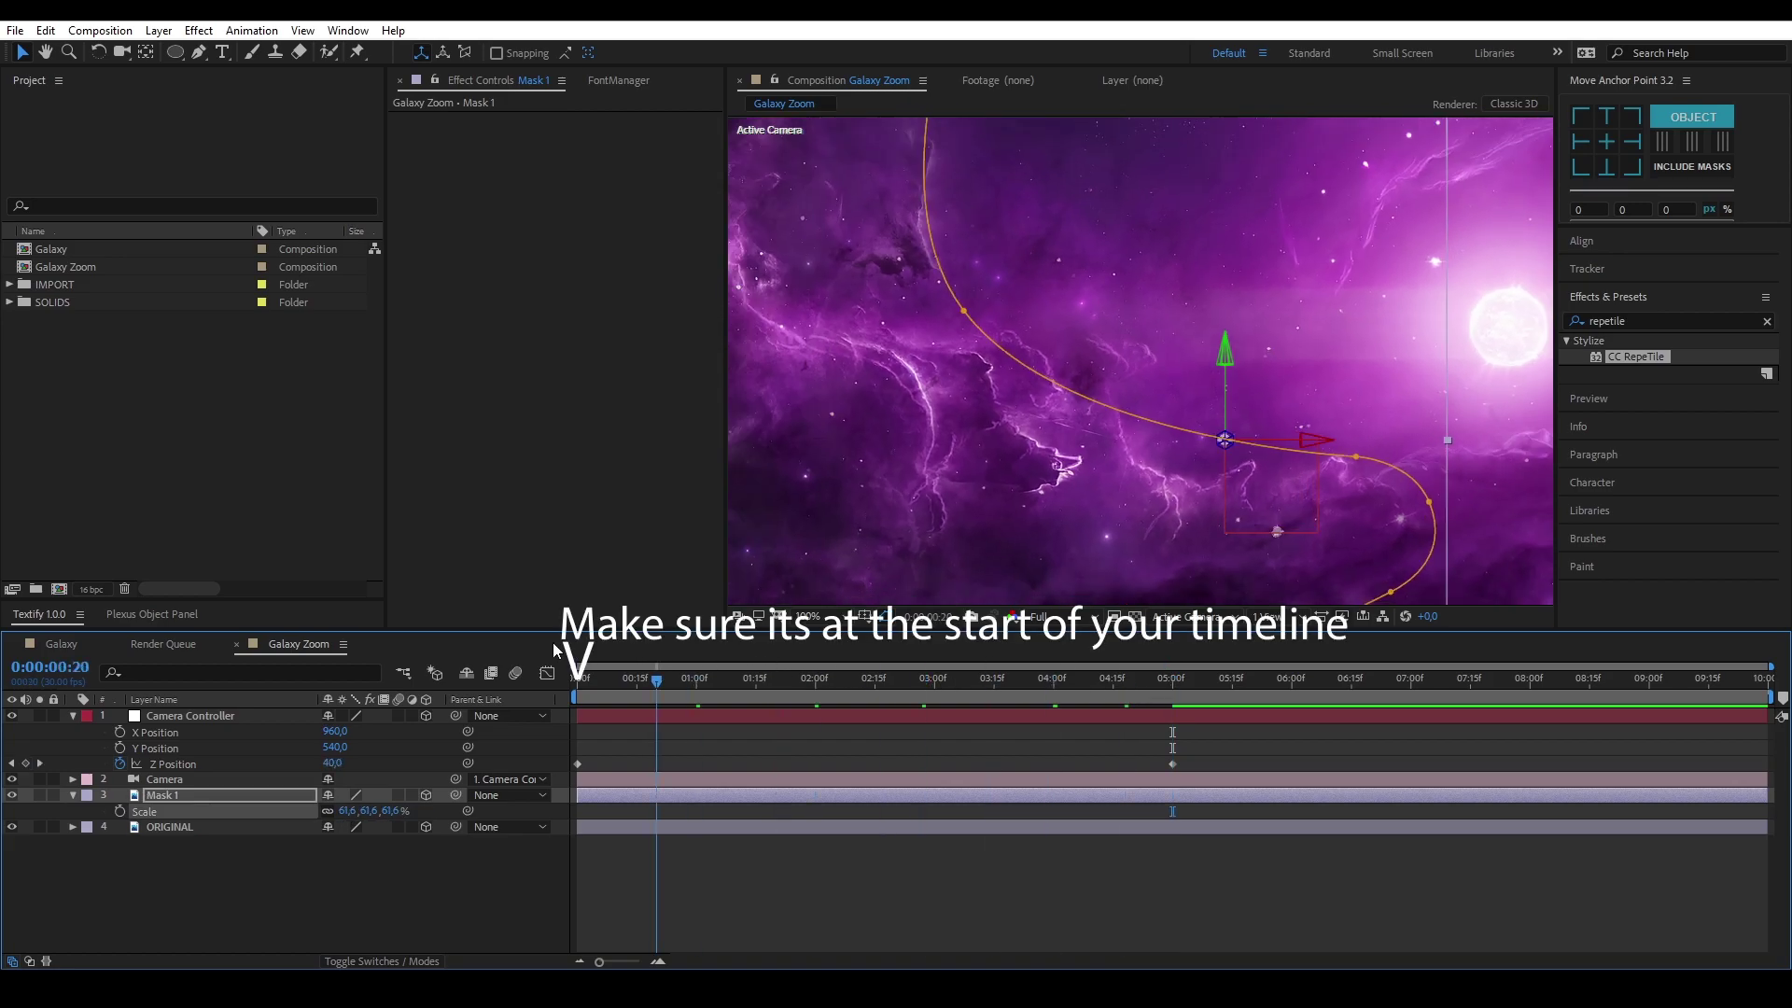
click(373, 820)
text(62)
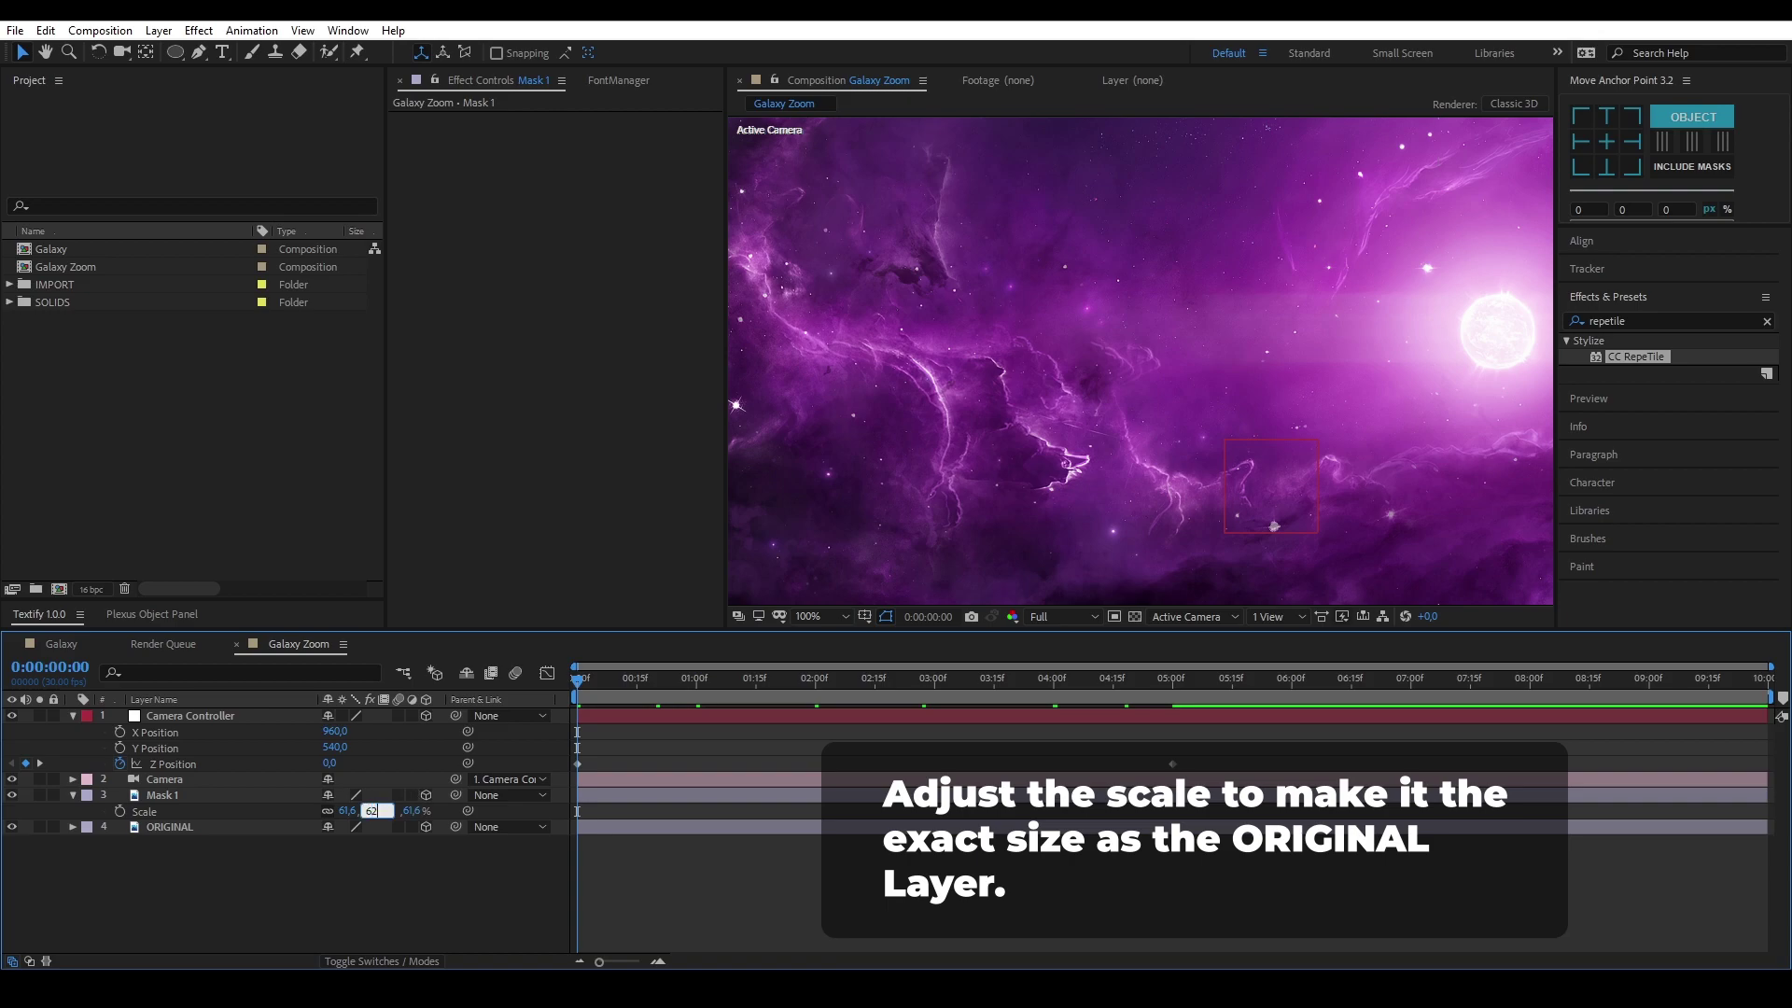
key(Return)
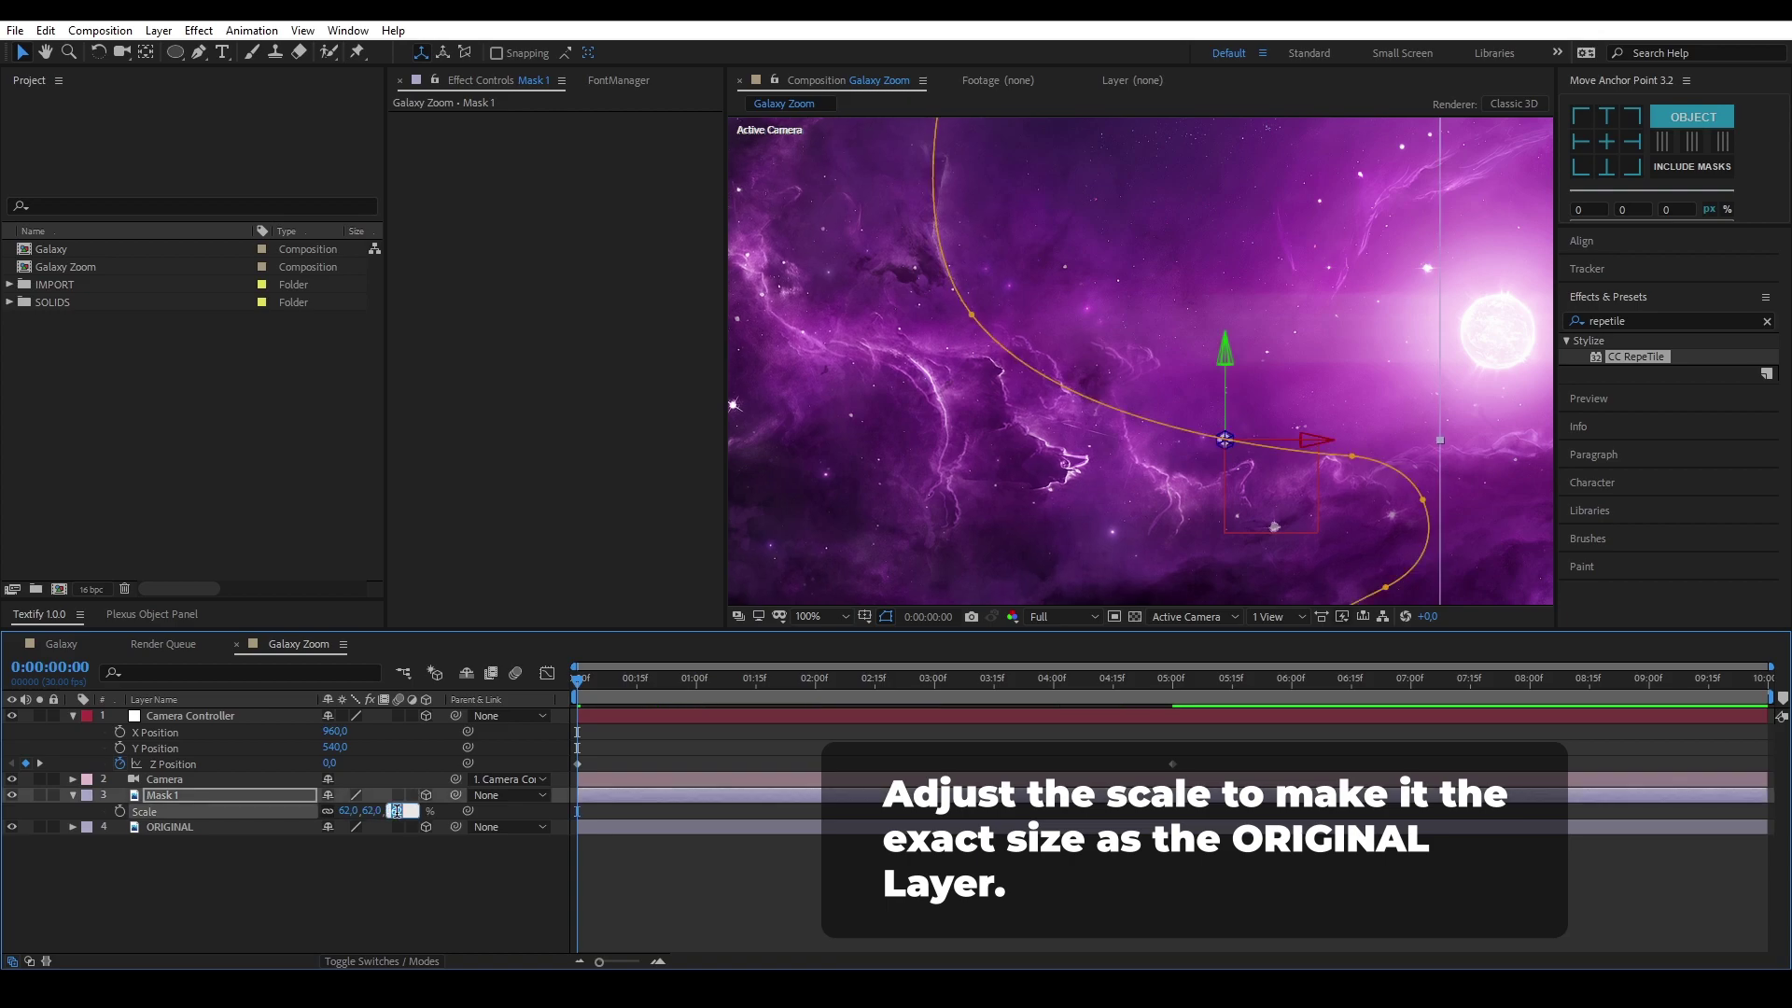
text(68)
key(Return)
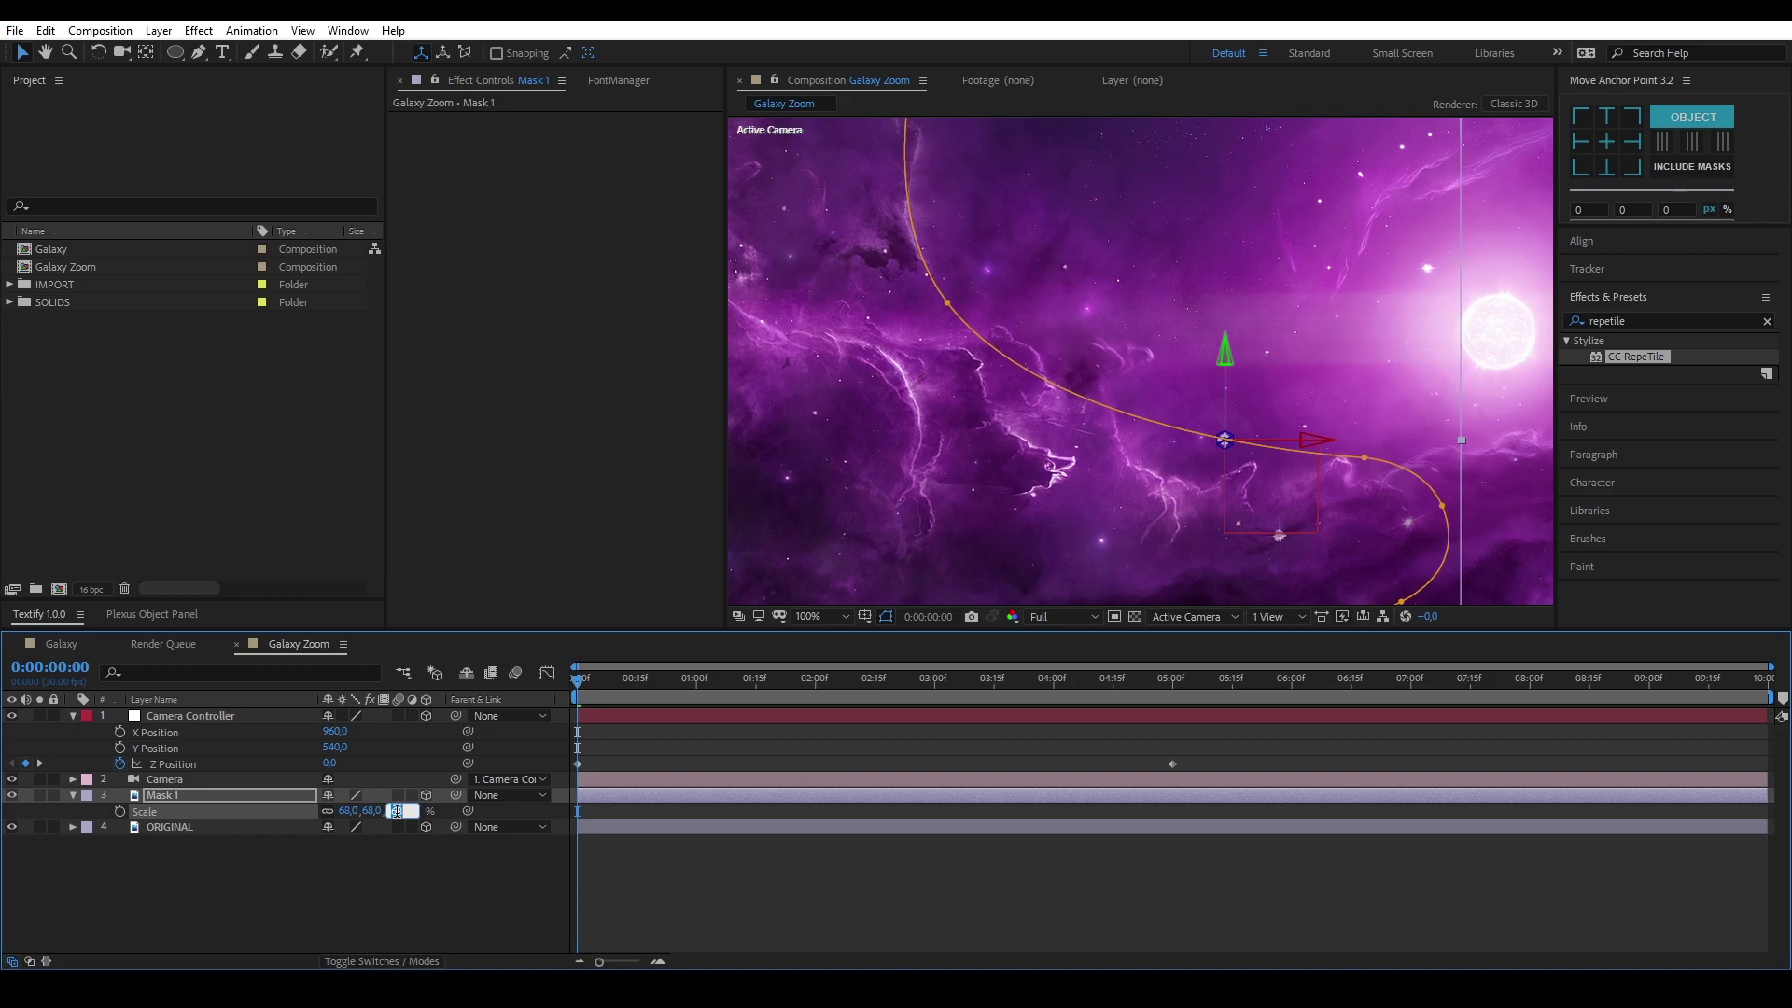
key(Up)
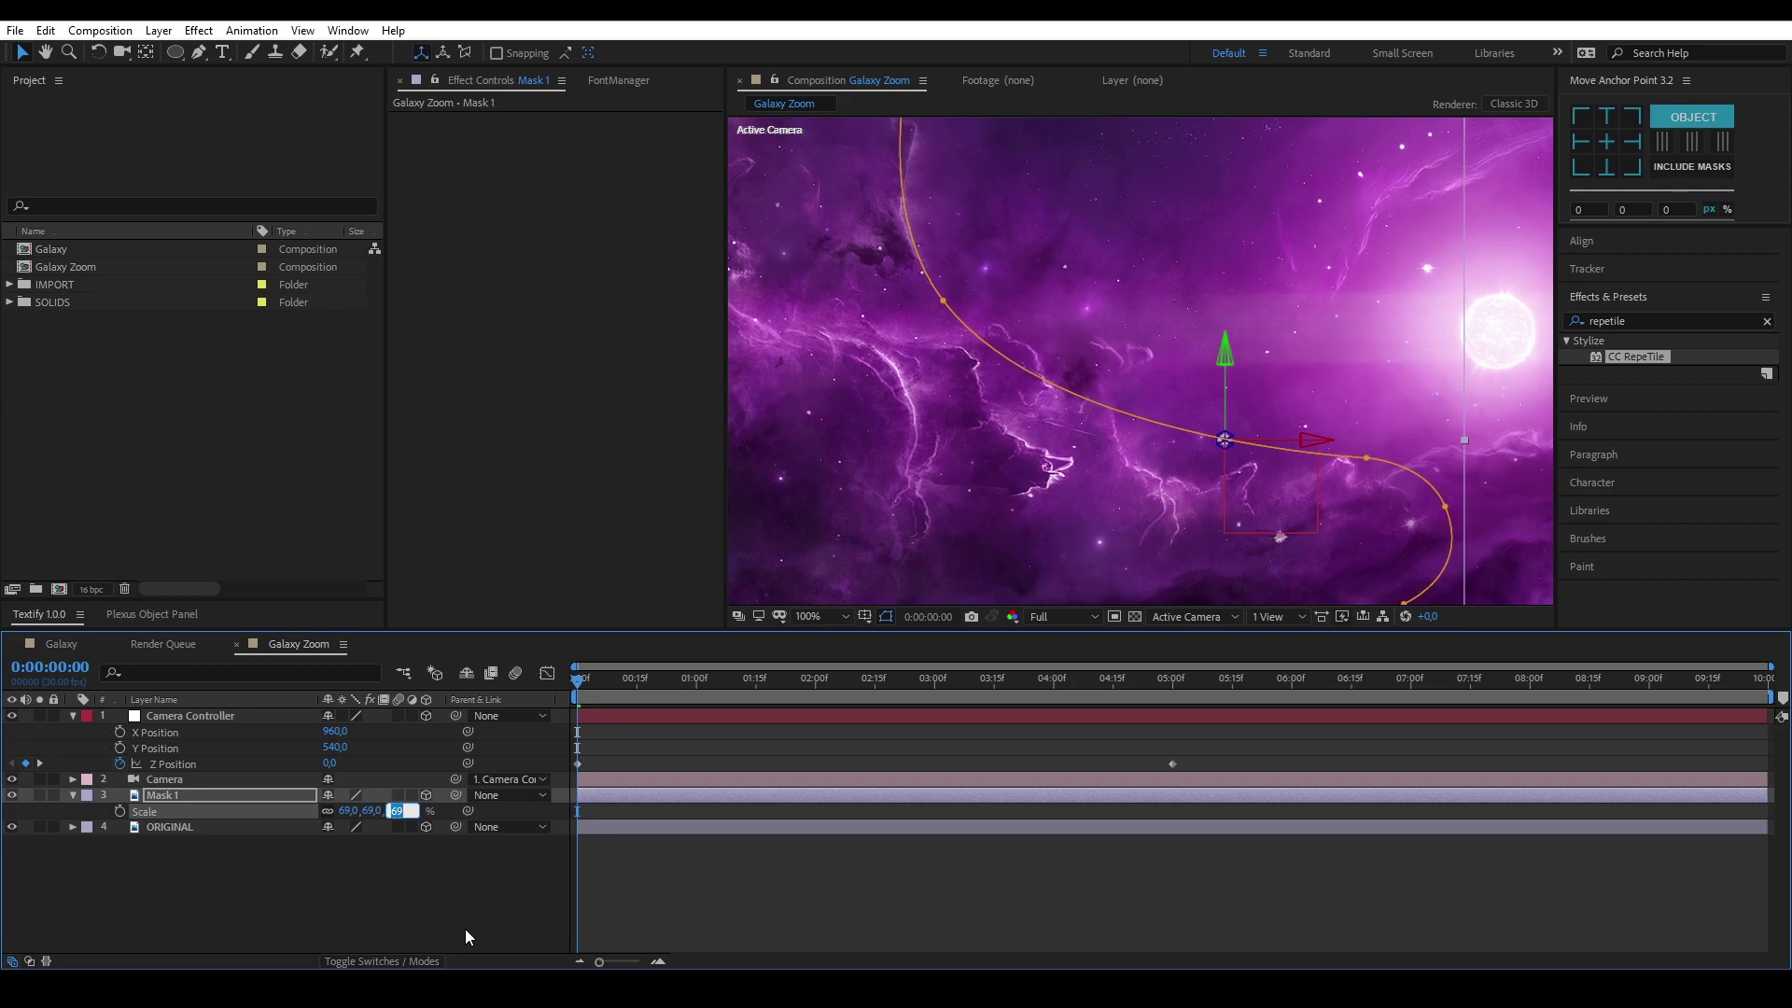
click(465, 928)
Zoom and pan the composition view to check Mask 1's alignment, then reselect Mask 1
key(h)
scroll(1158, 369, up, 4)
scroll(1147, 373, down, 3)
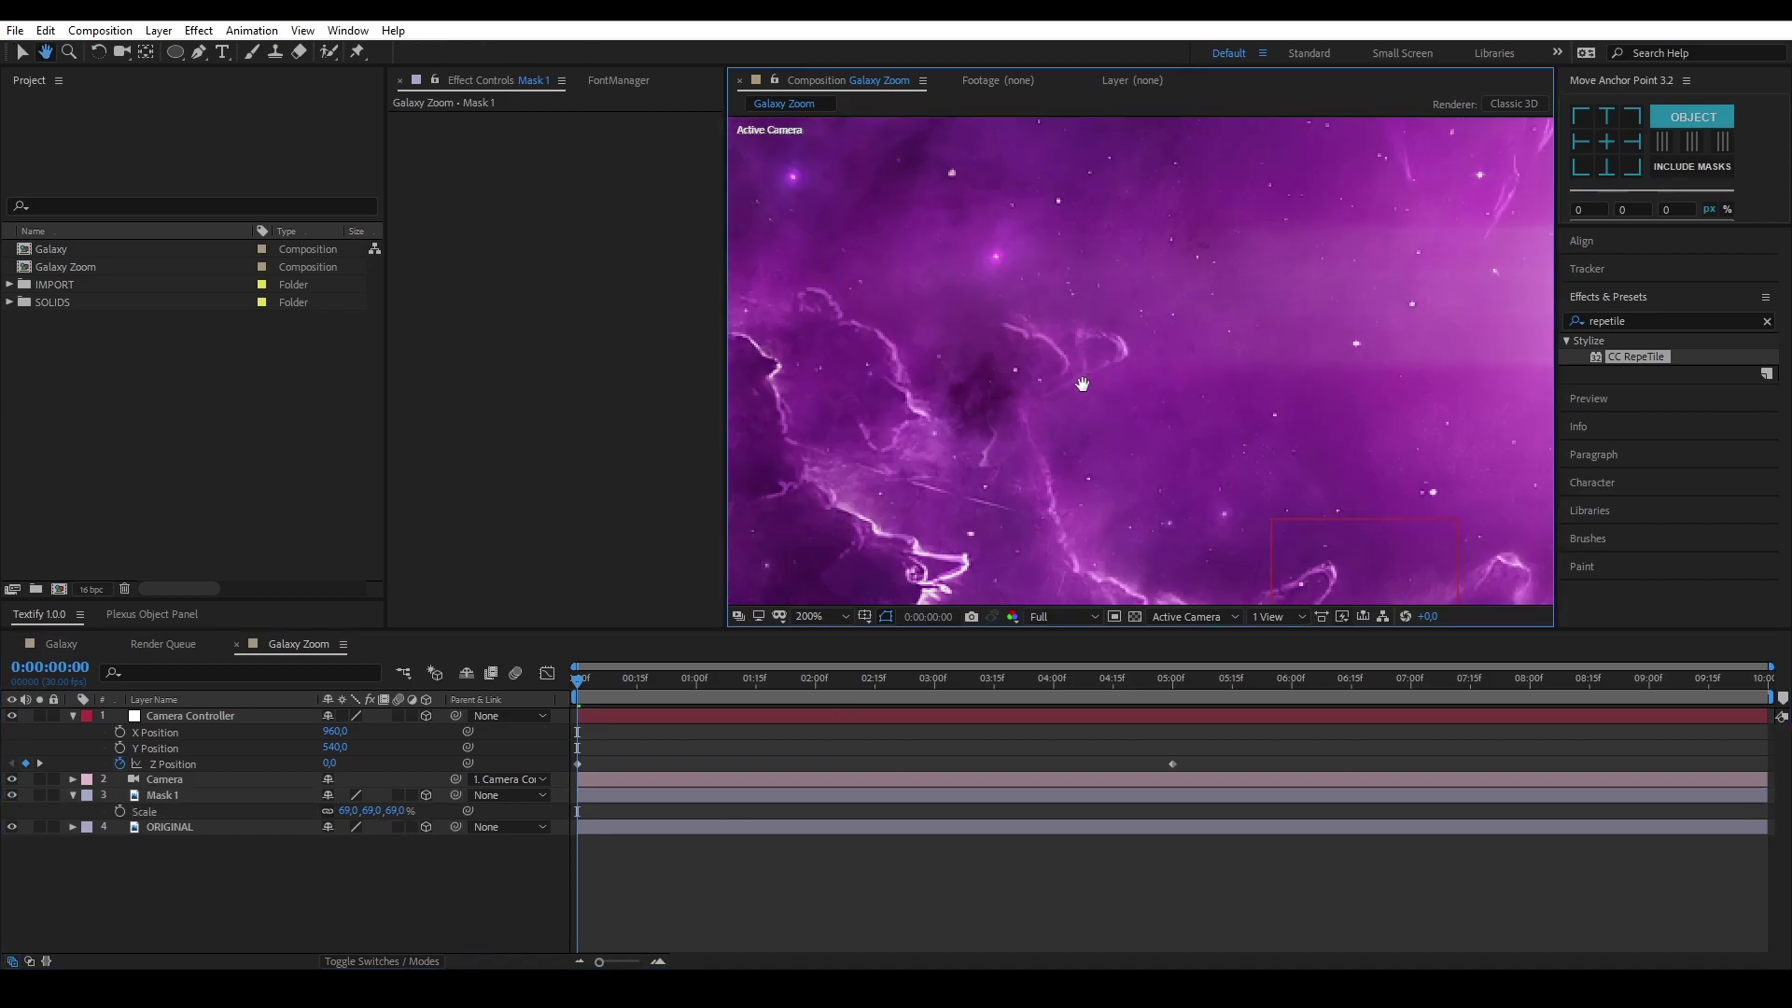
scroll(1120, 383, down, 1)
scroll(1111, 388, down, 1)
scroll(1105, 393, down, 1)
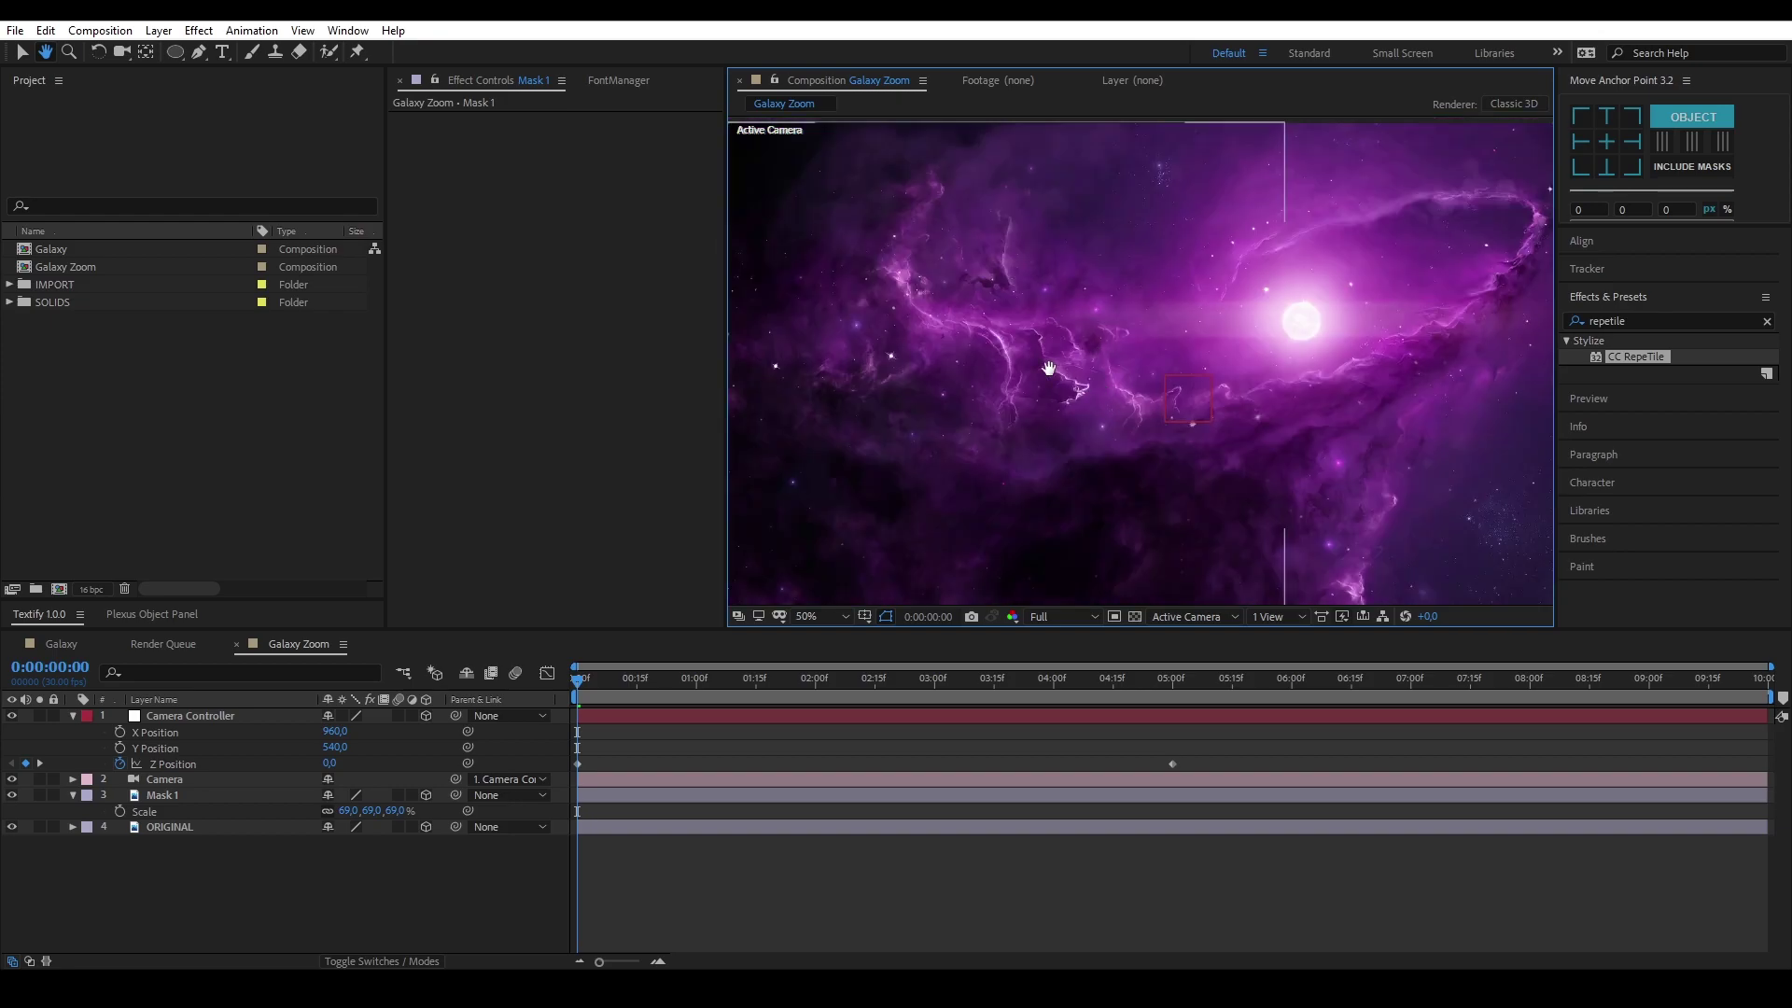
drag(1033, 370, 919, 314)
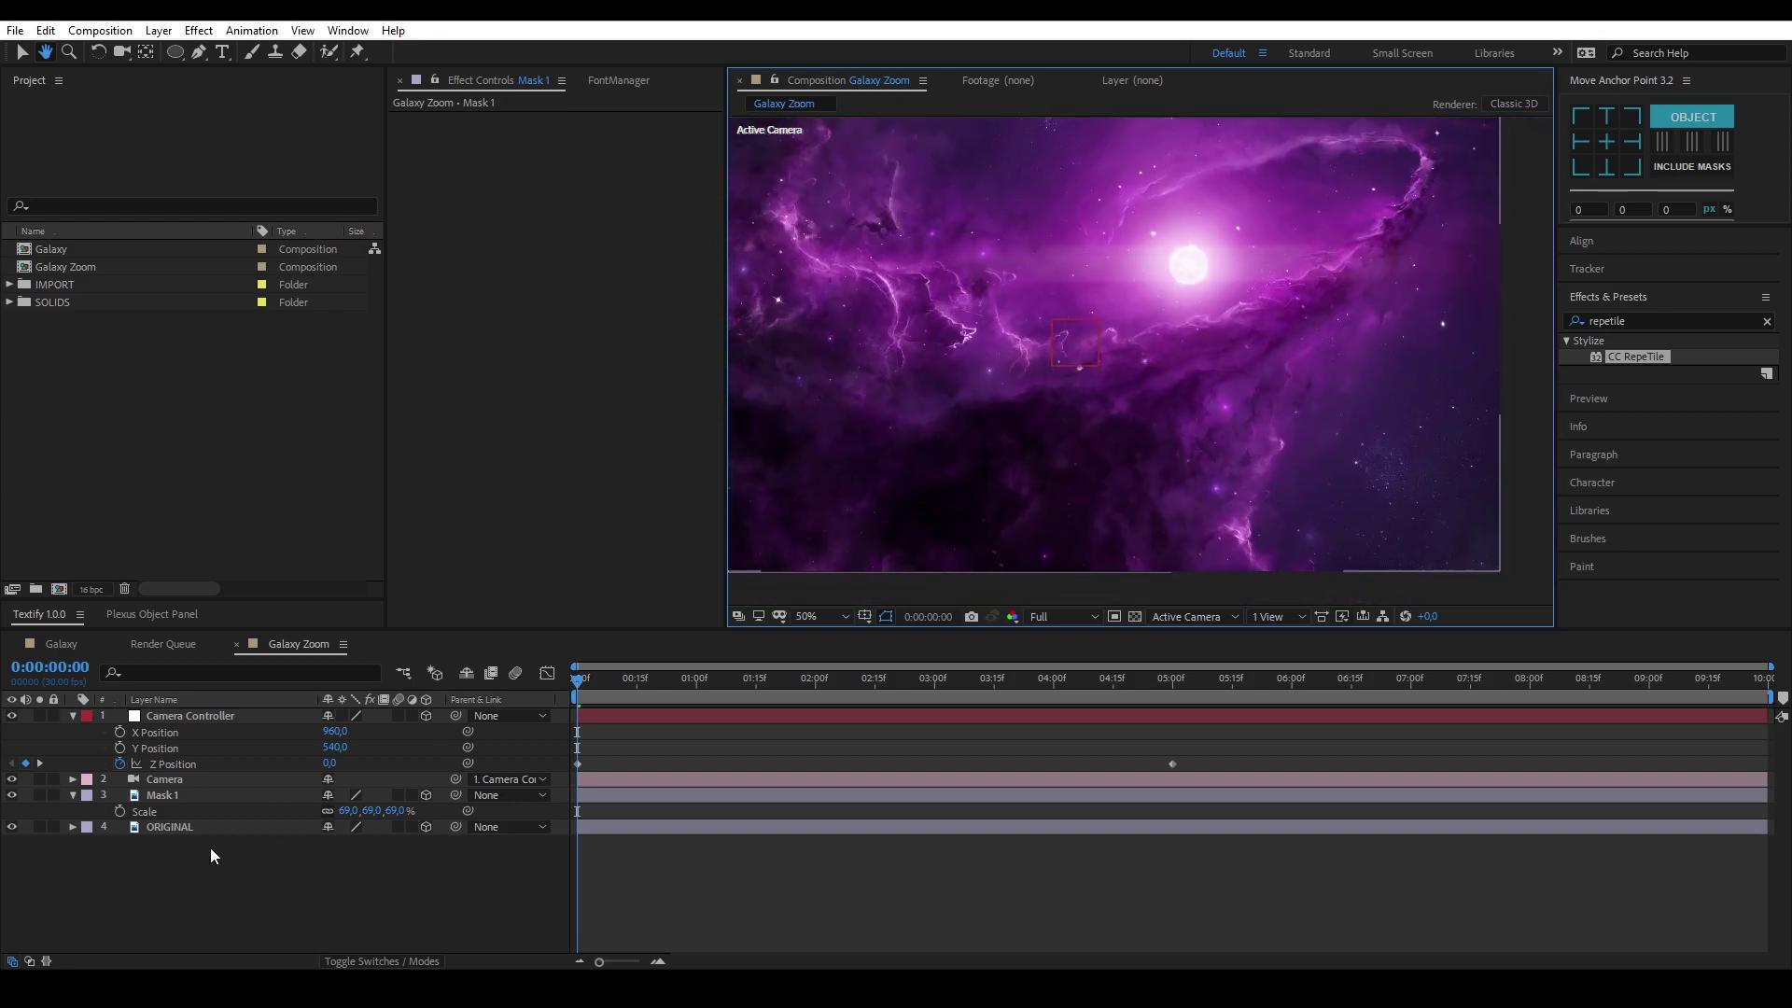
key(v)
click(198, 796)
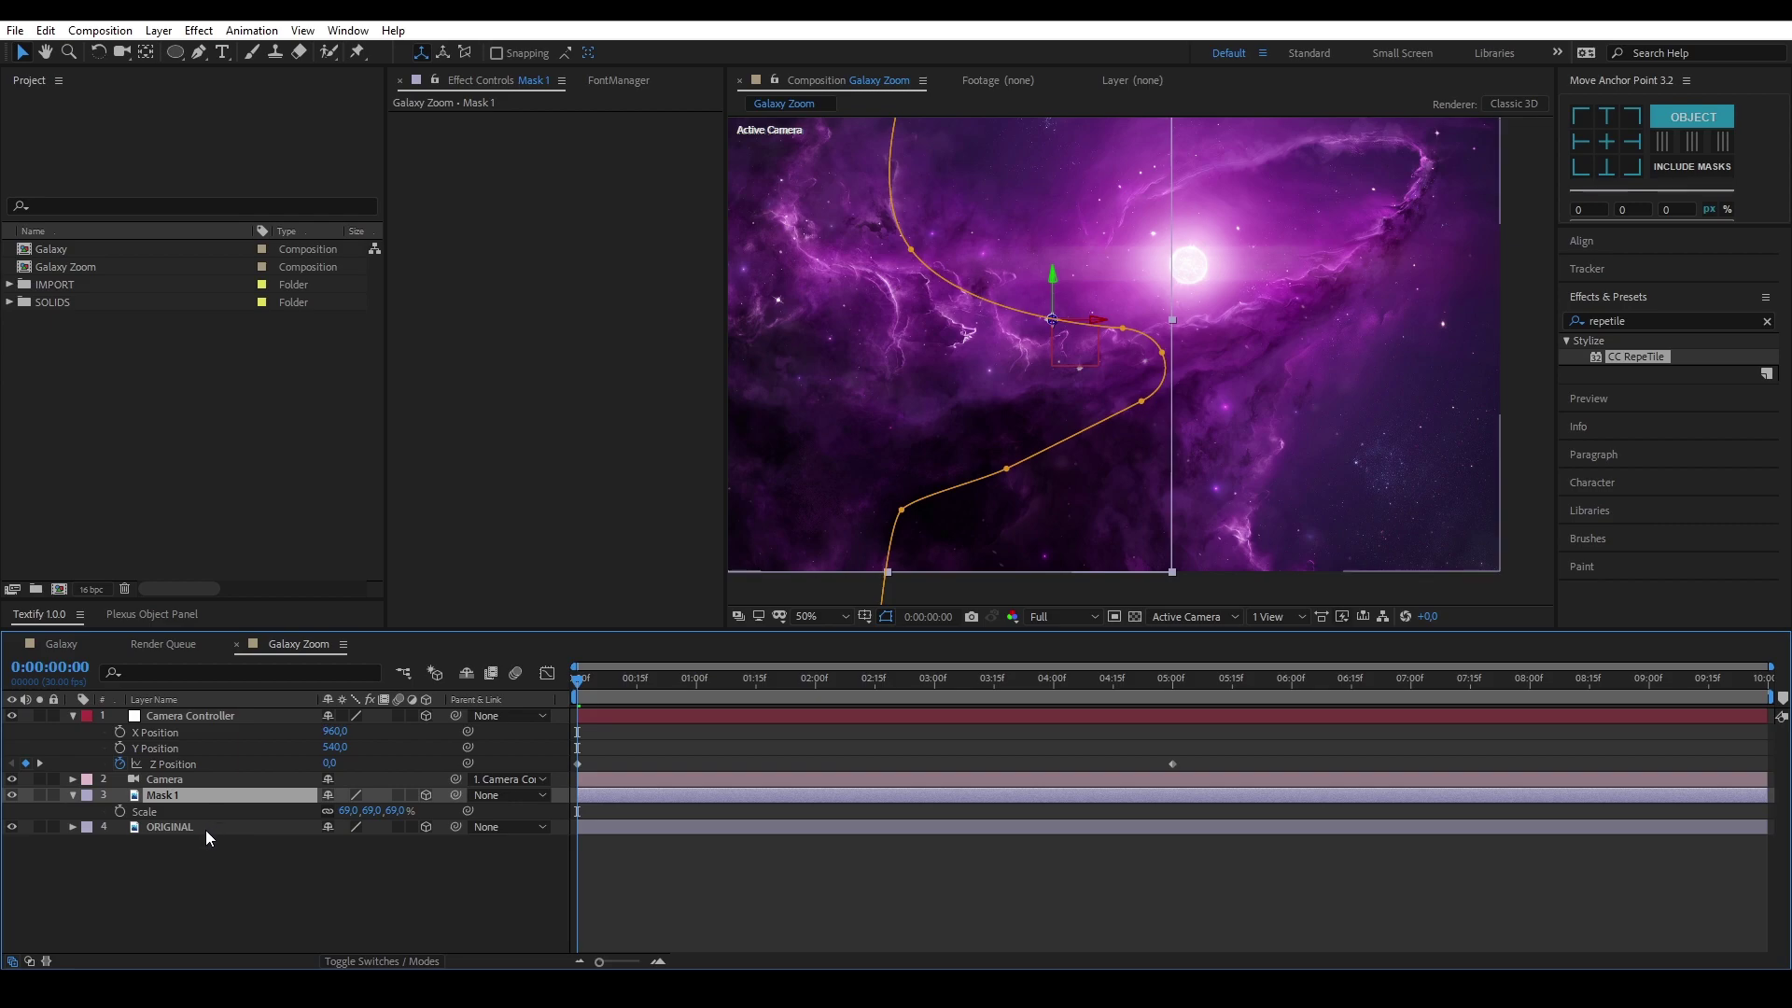
Duplicate the ORIGINAL layer and name the copy Mask 2
click(205, 828)
key(ctrl+d)
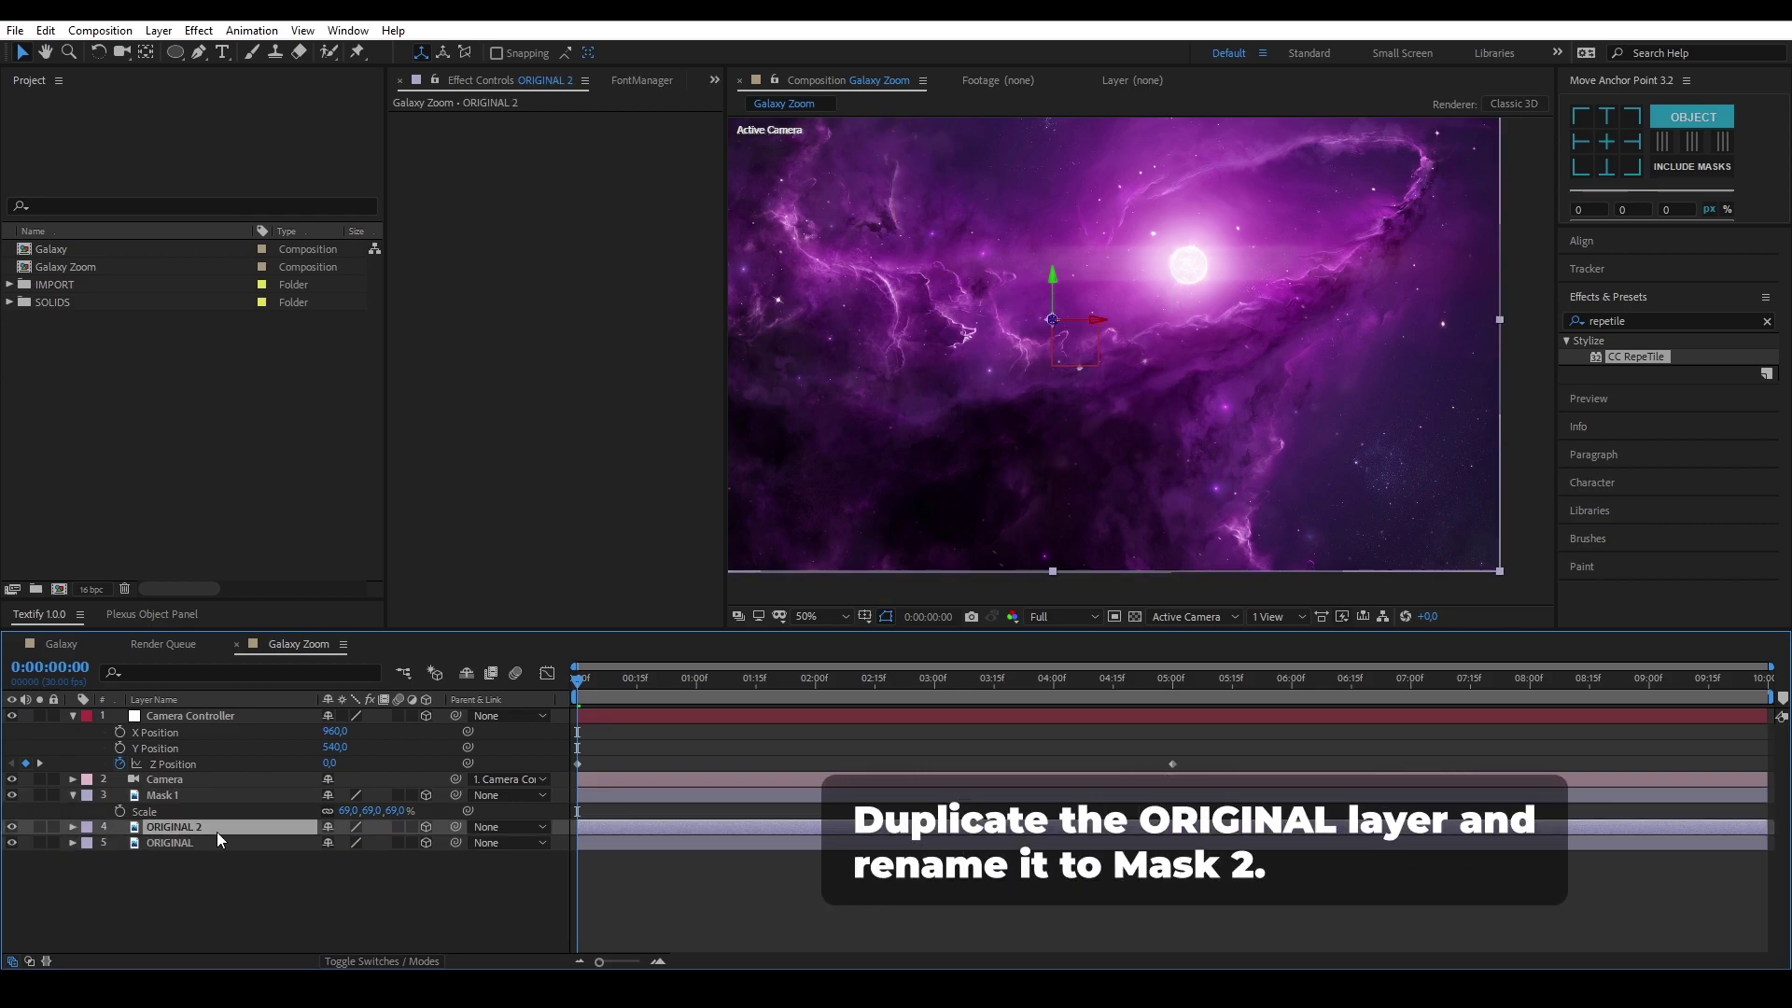
key(Return)
text(Mask 2)
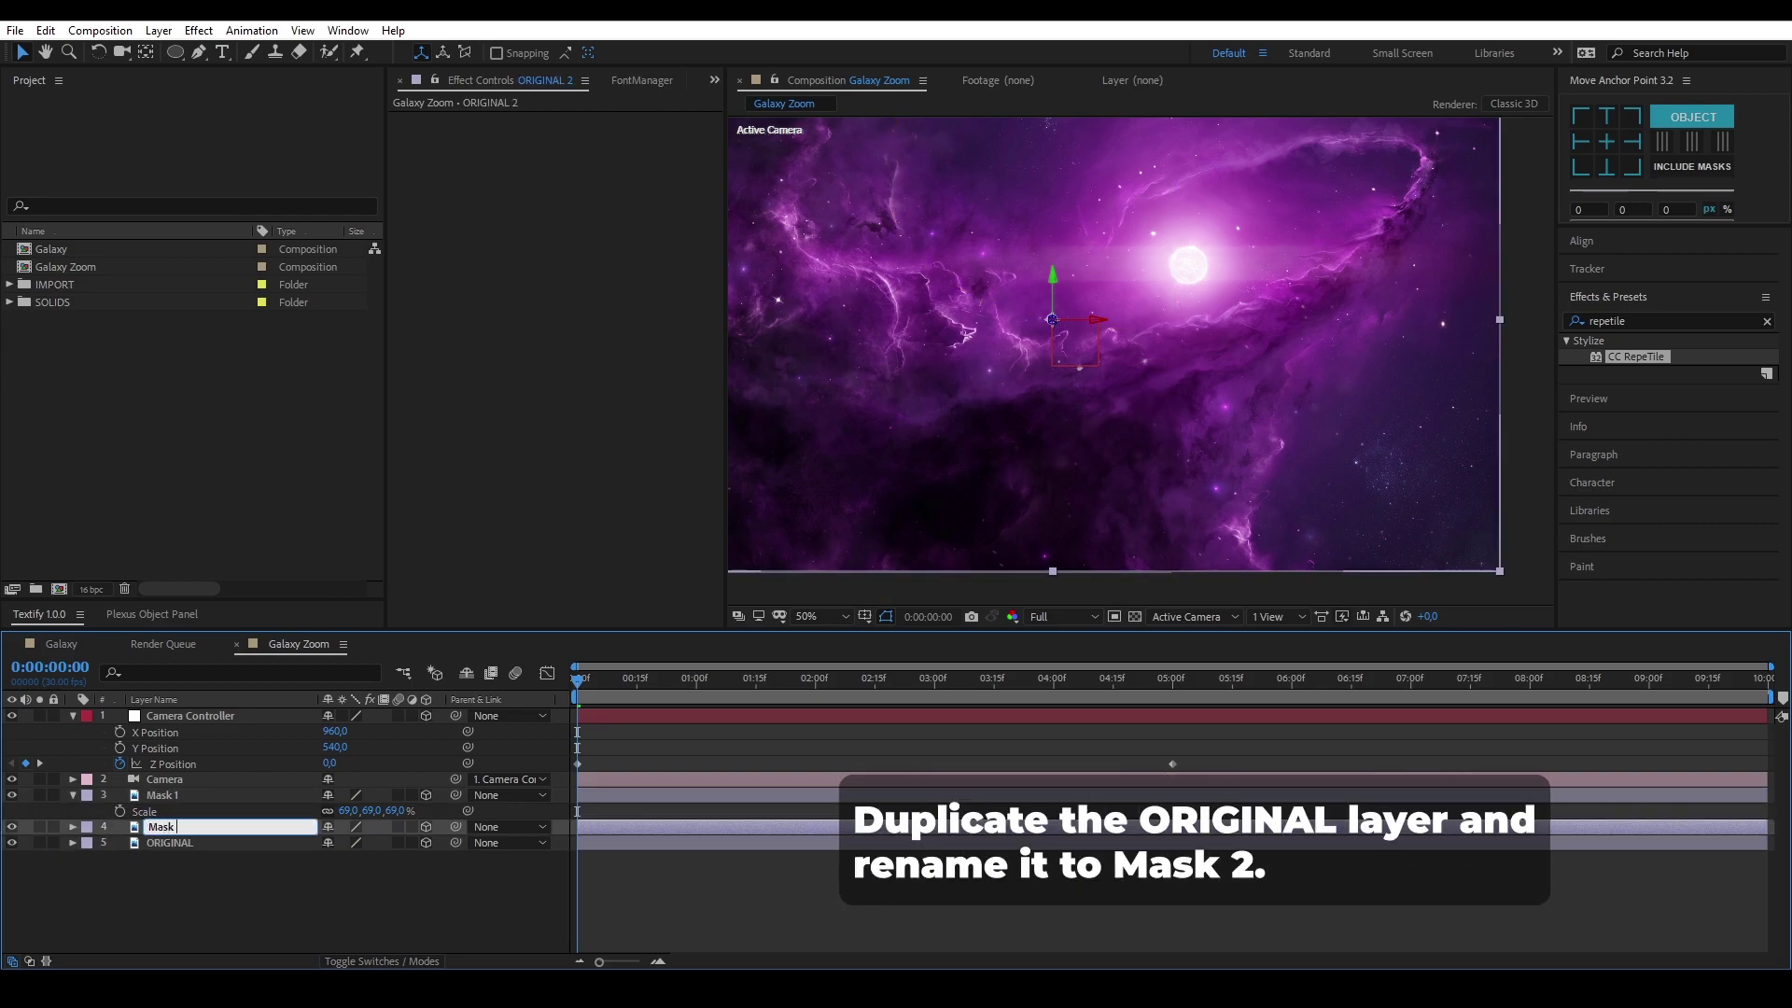
key(Return)
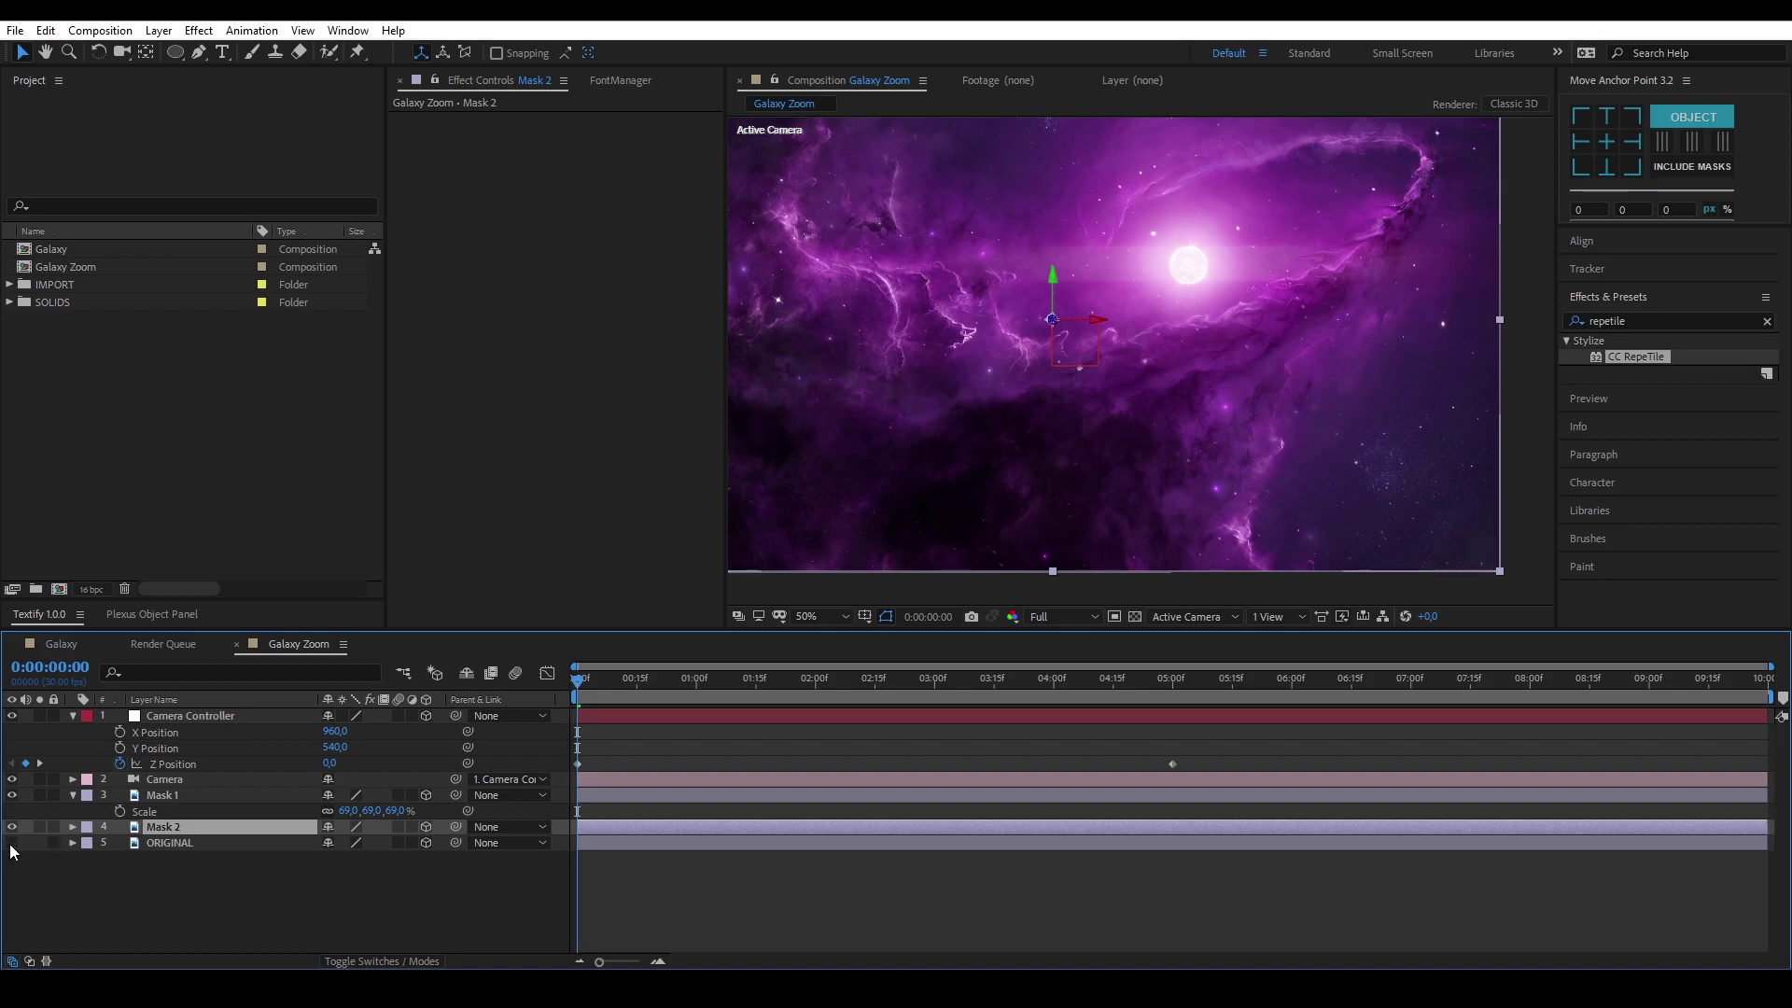
Begin a pen mask on Mask 2 with a first point below the image
scroll(893, 582, down, 3)
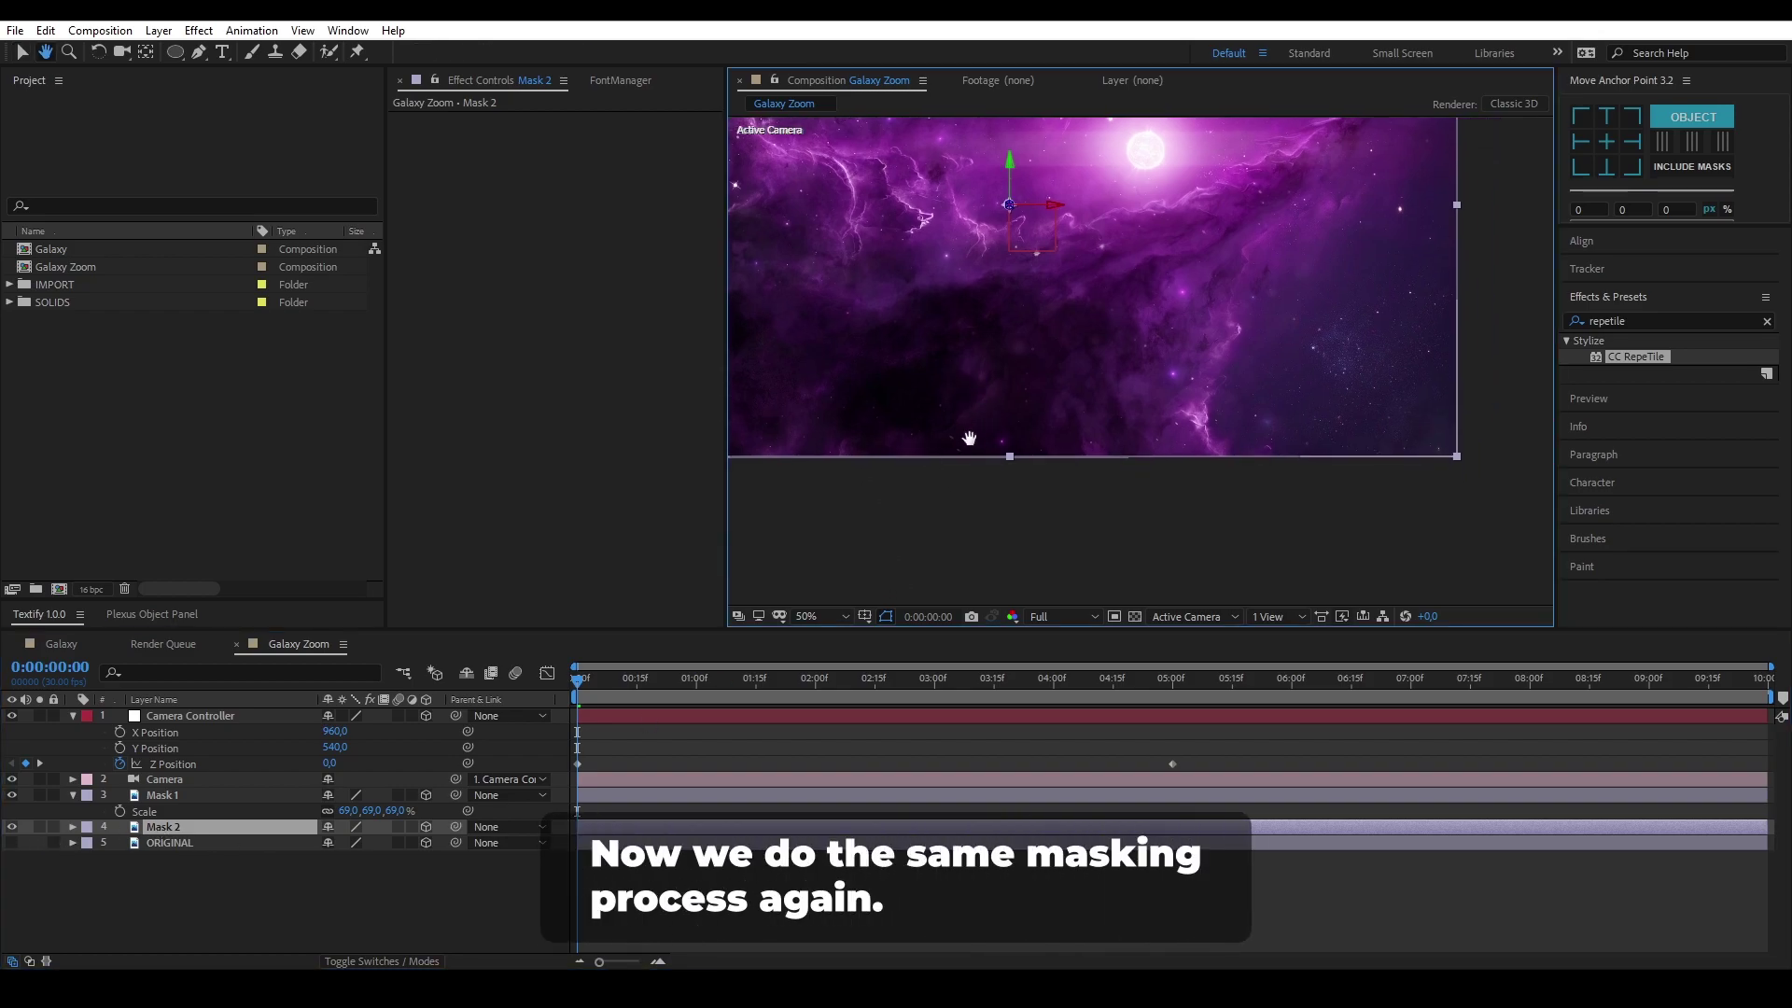
key(g)
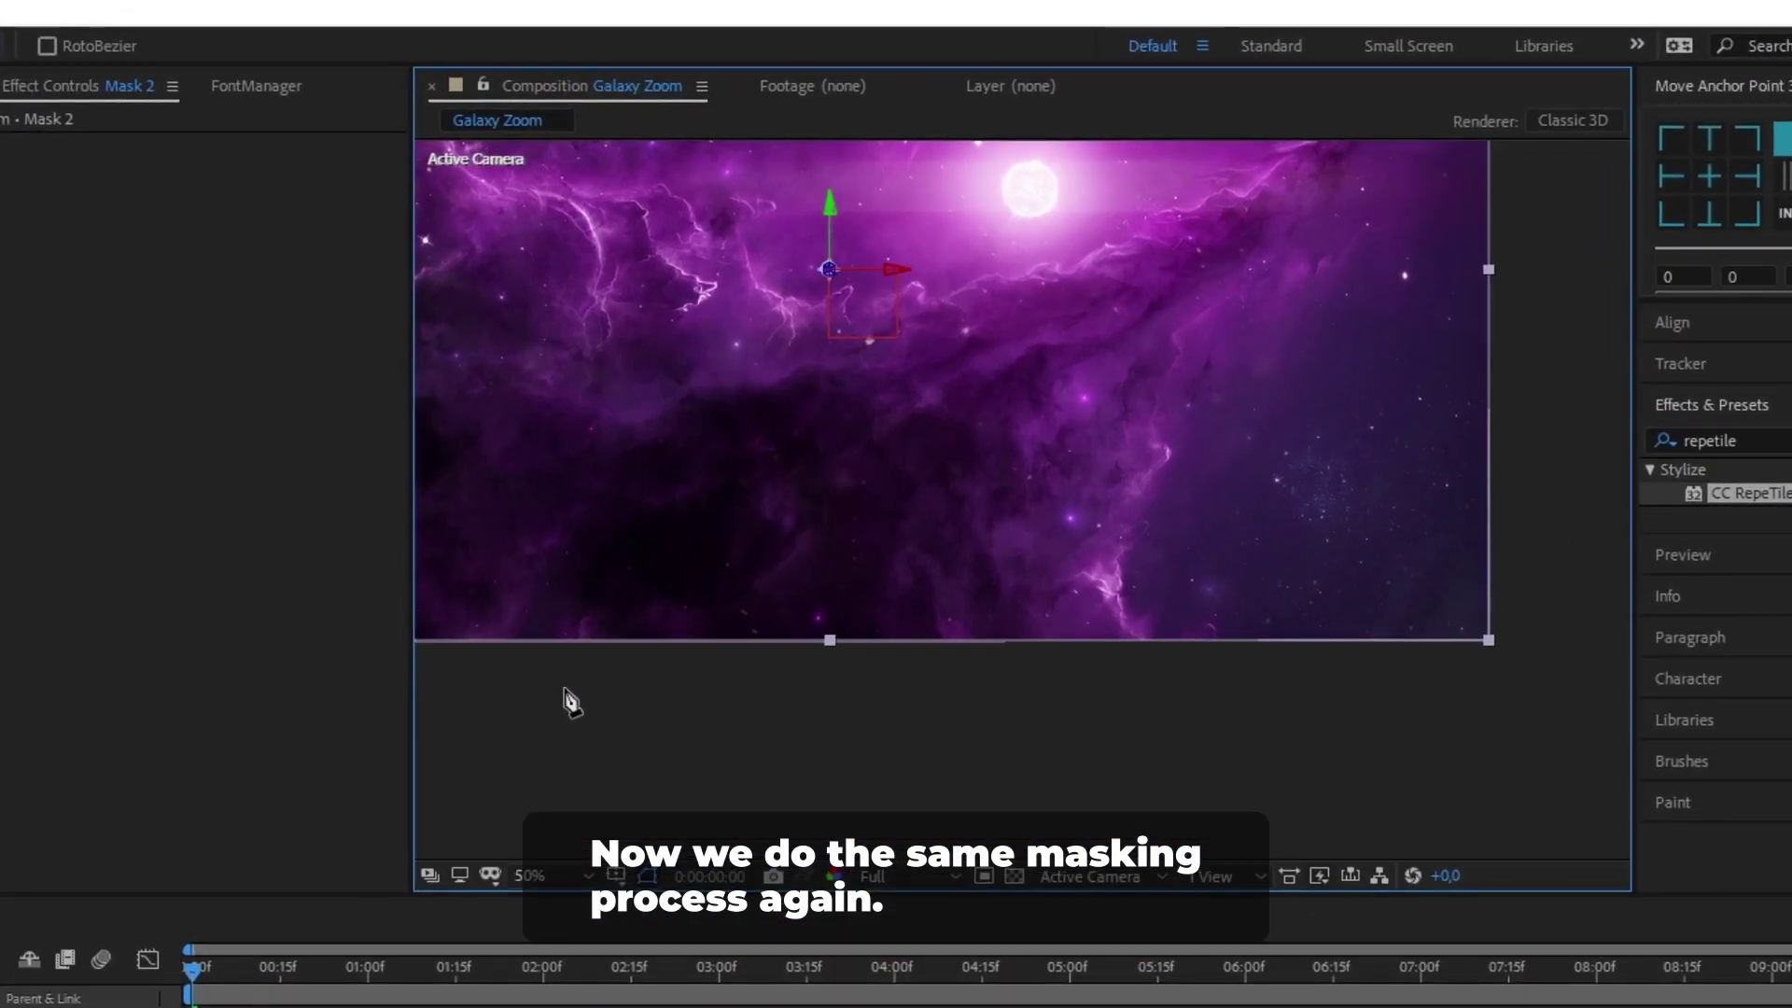
click(564, 689)
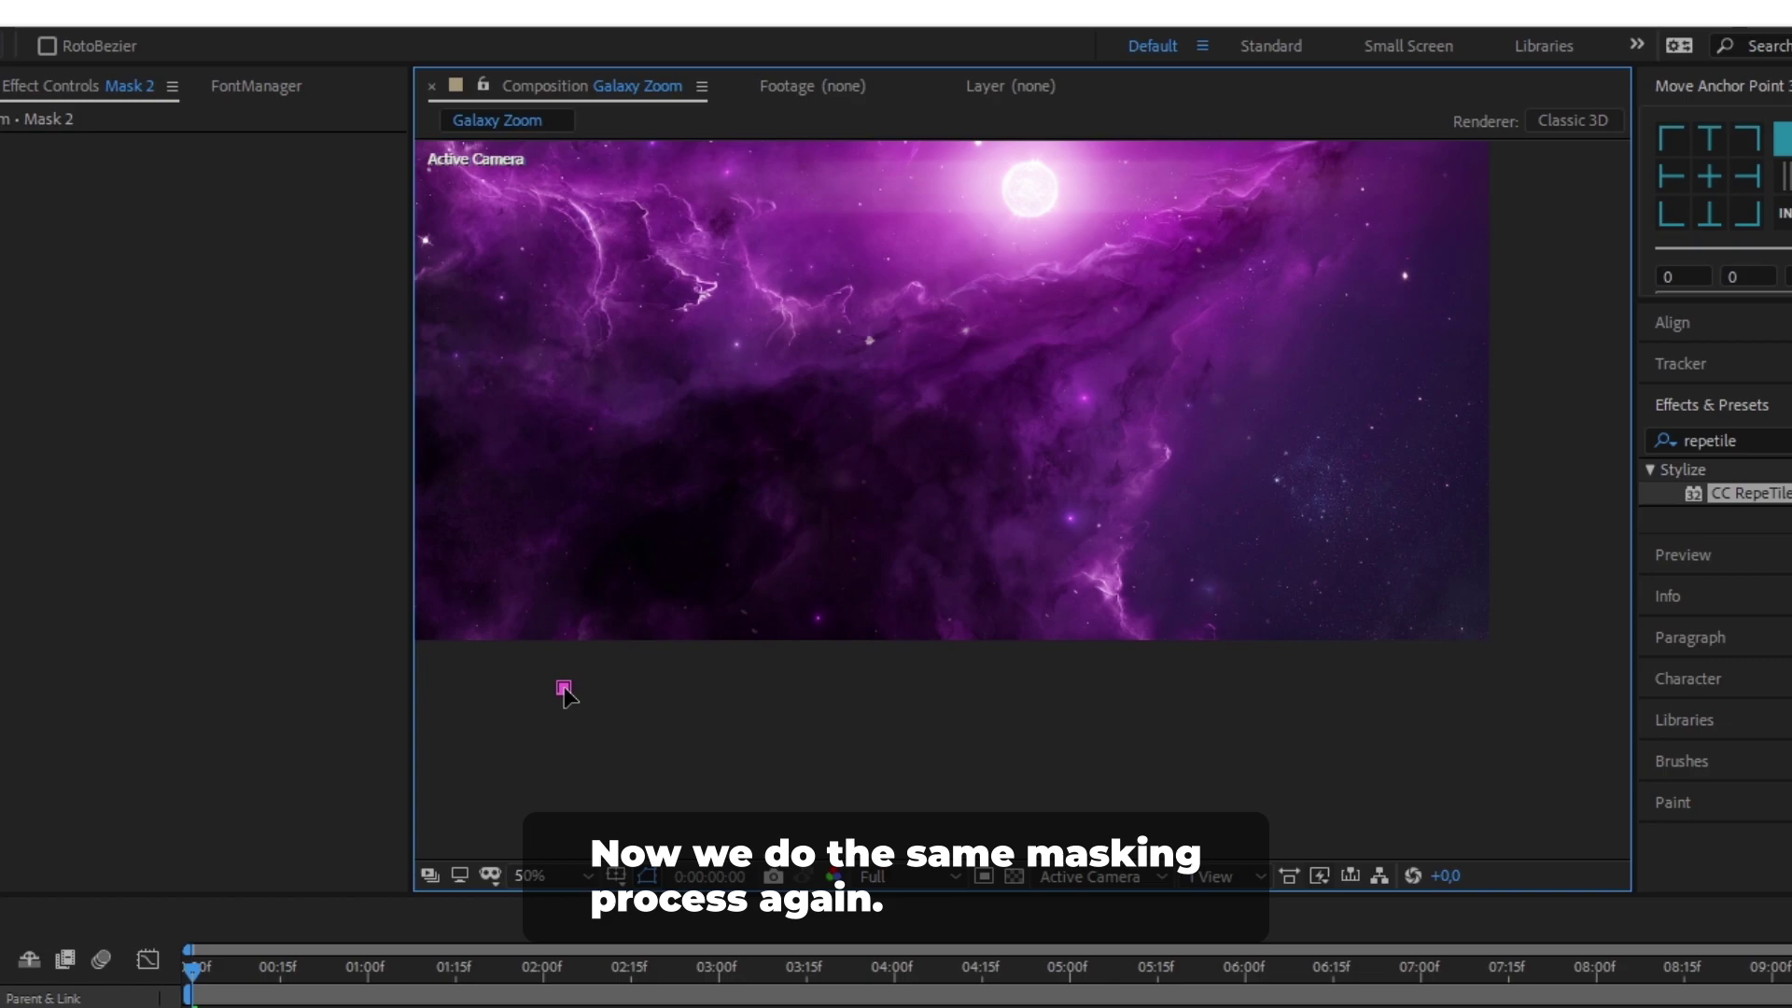
Trace a closed RotoBezier pen mask on Mask 2 along the previous mask's nebula edge
click(613, 541)
click(662, 501)
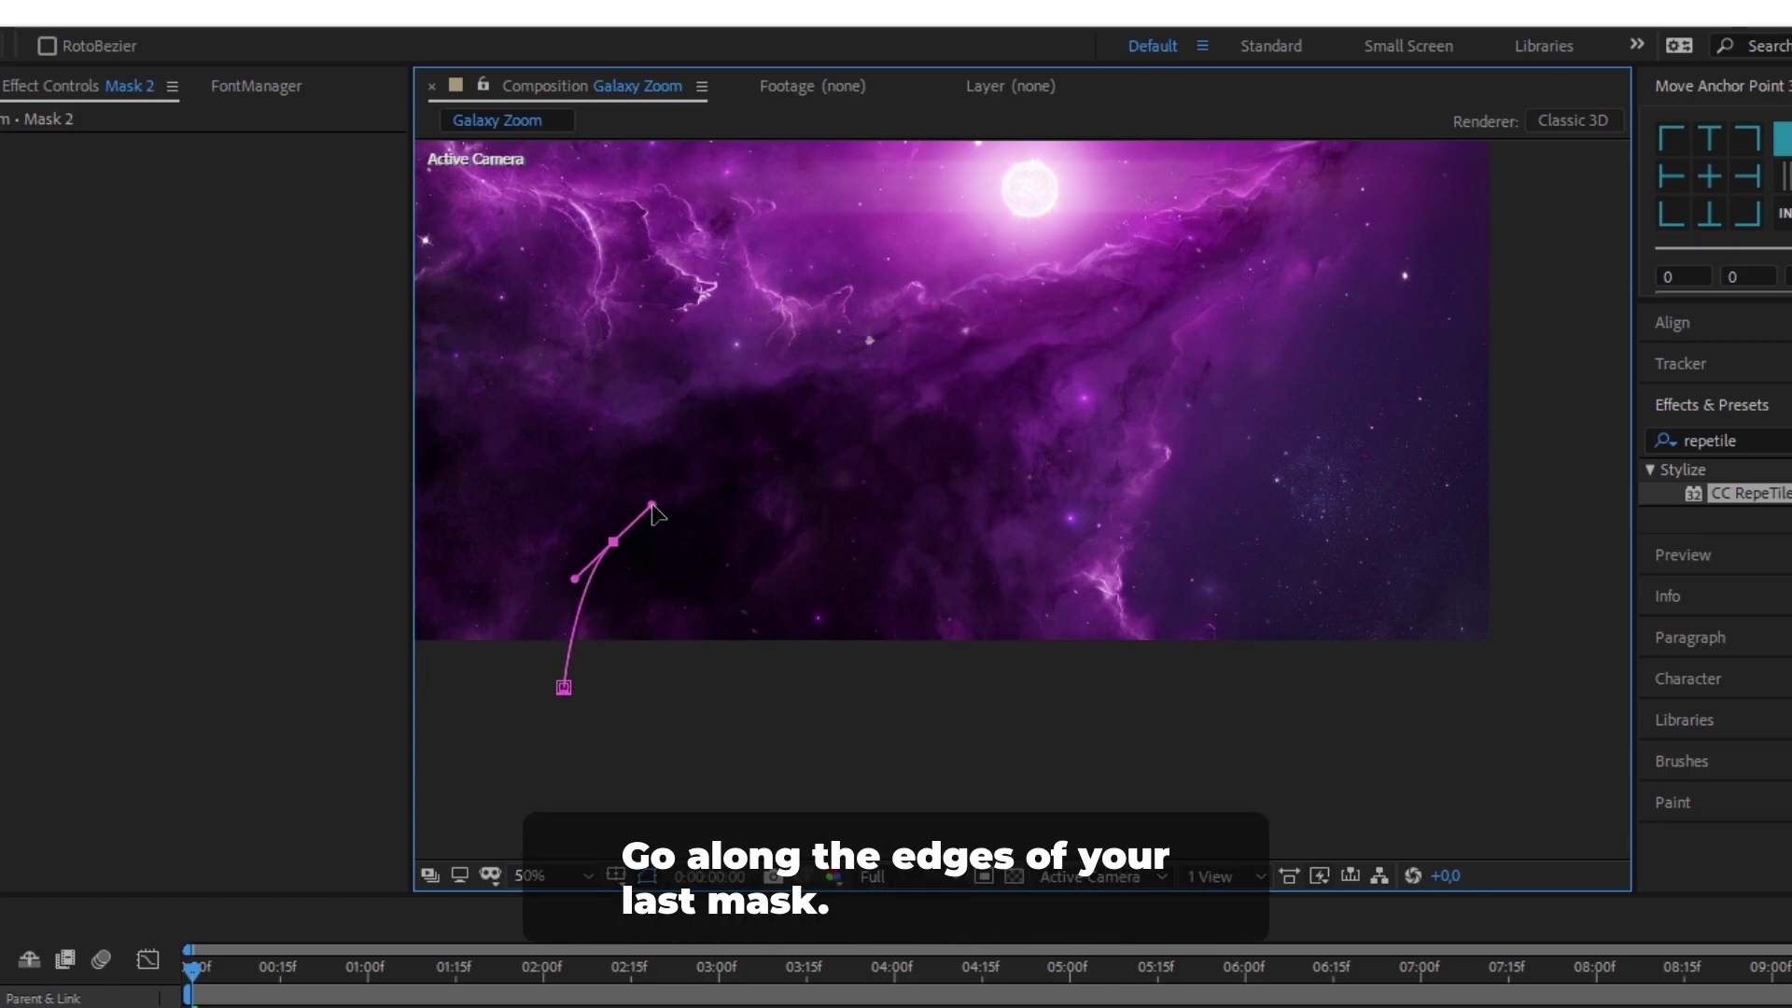
drag(664, 510, 666, 510)
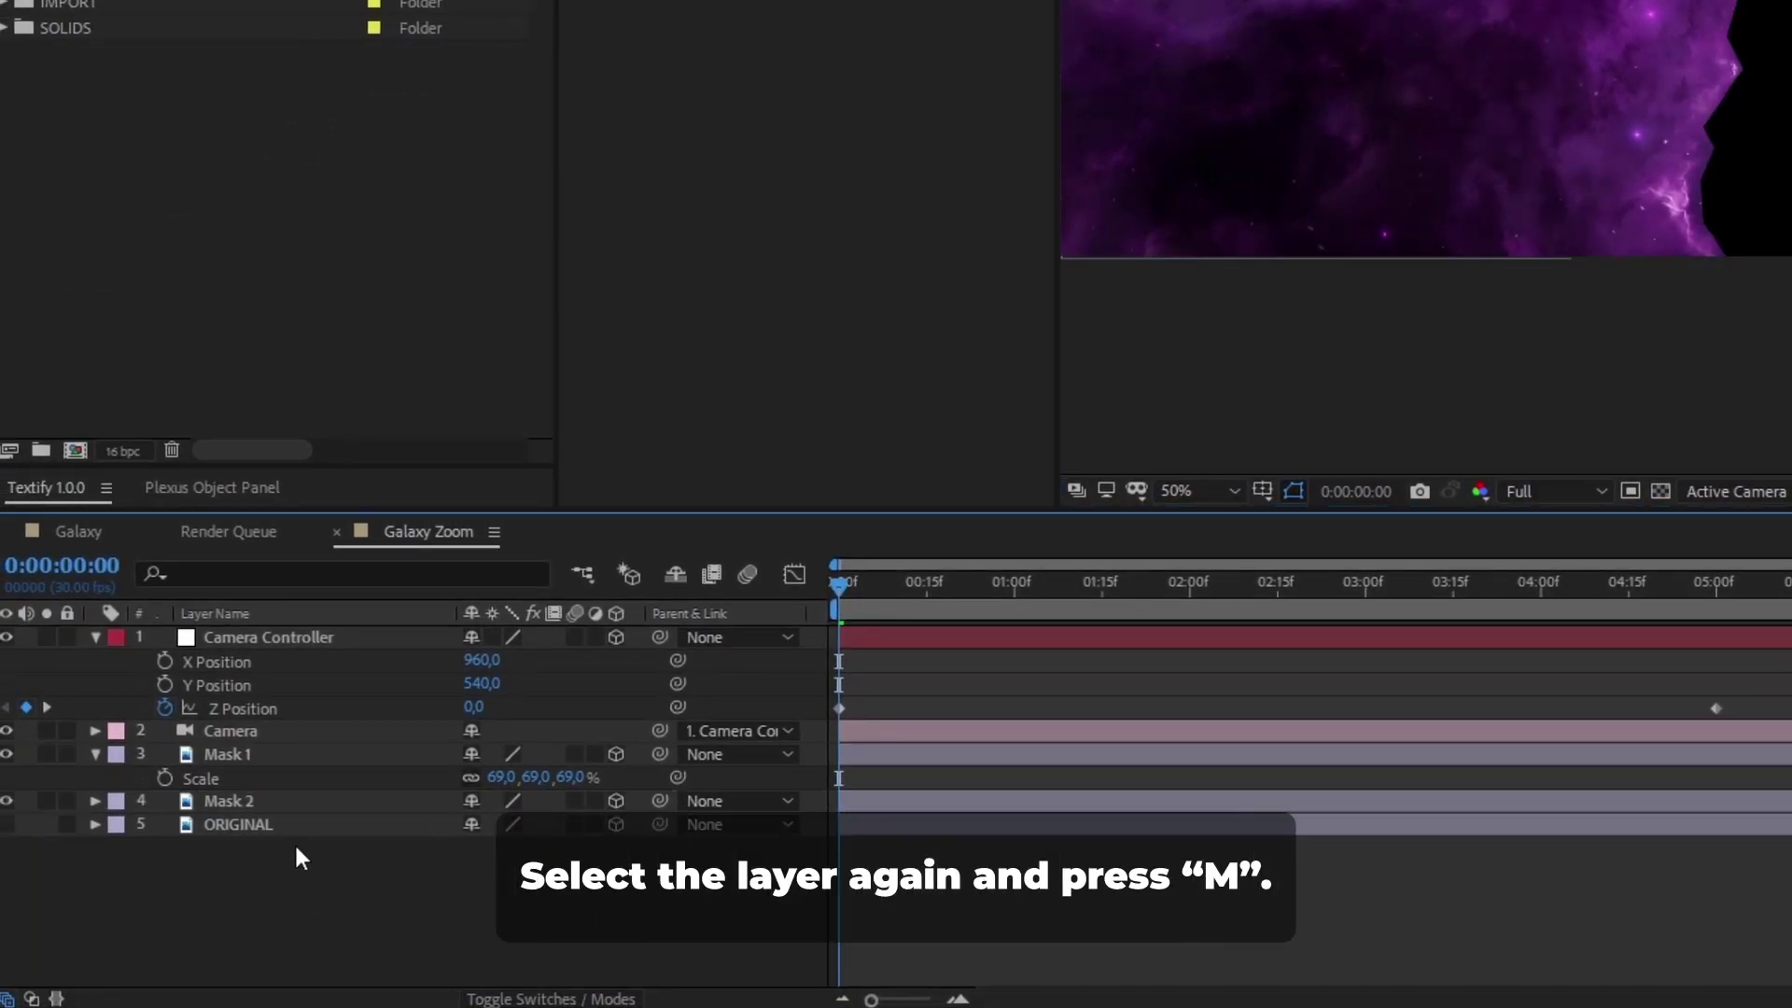
click(287, 801)
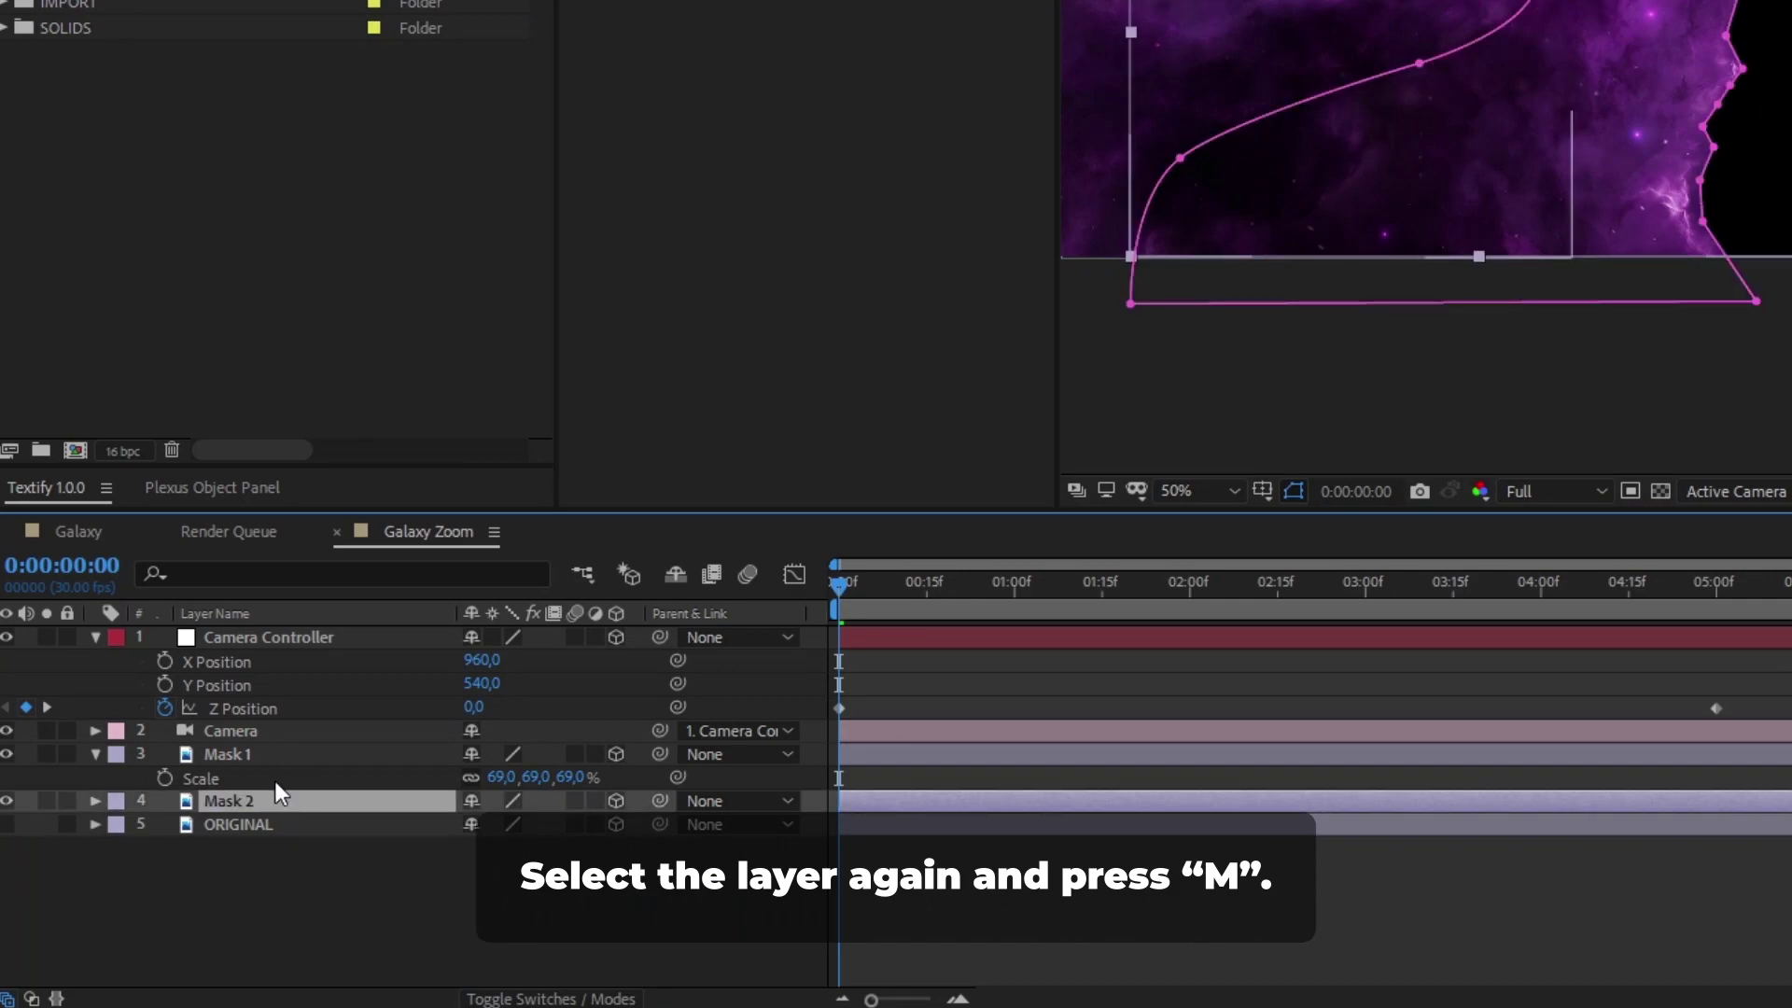
Set Mask 2's Mask Feather to 300 px and Mask Expansion to 110 px
key(m)
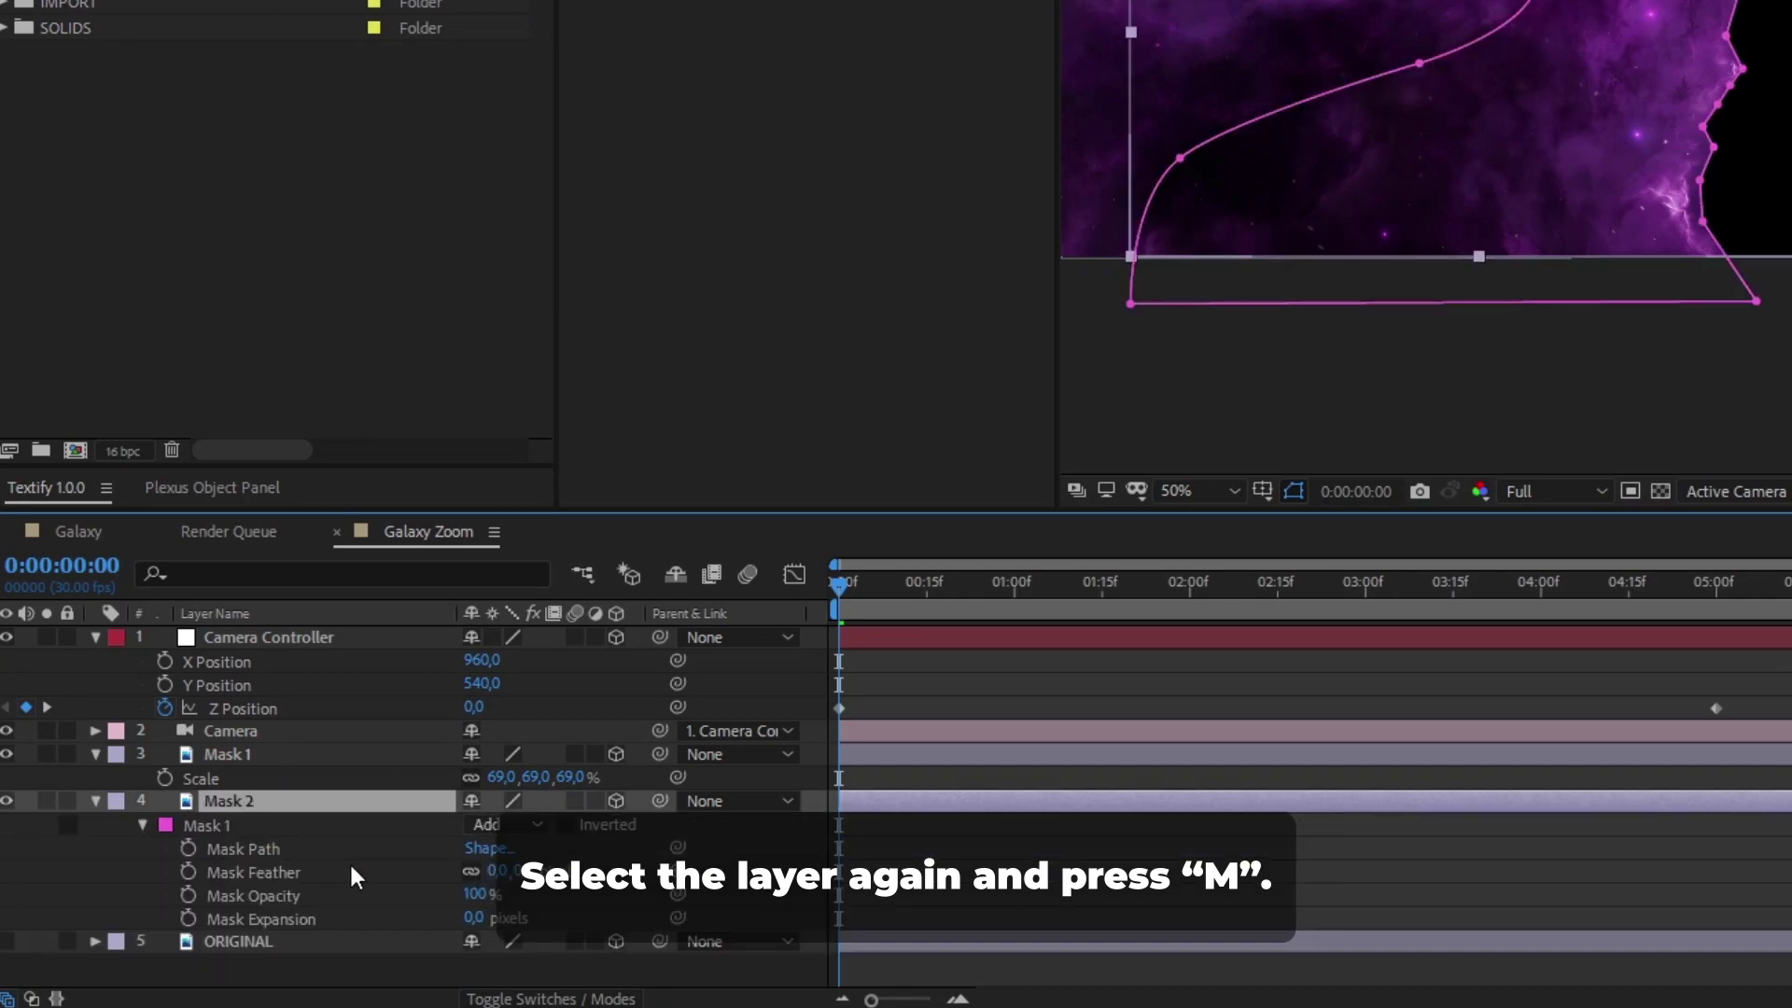
click(522, 870)
text(300)
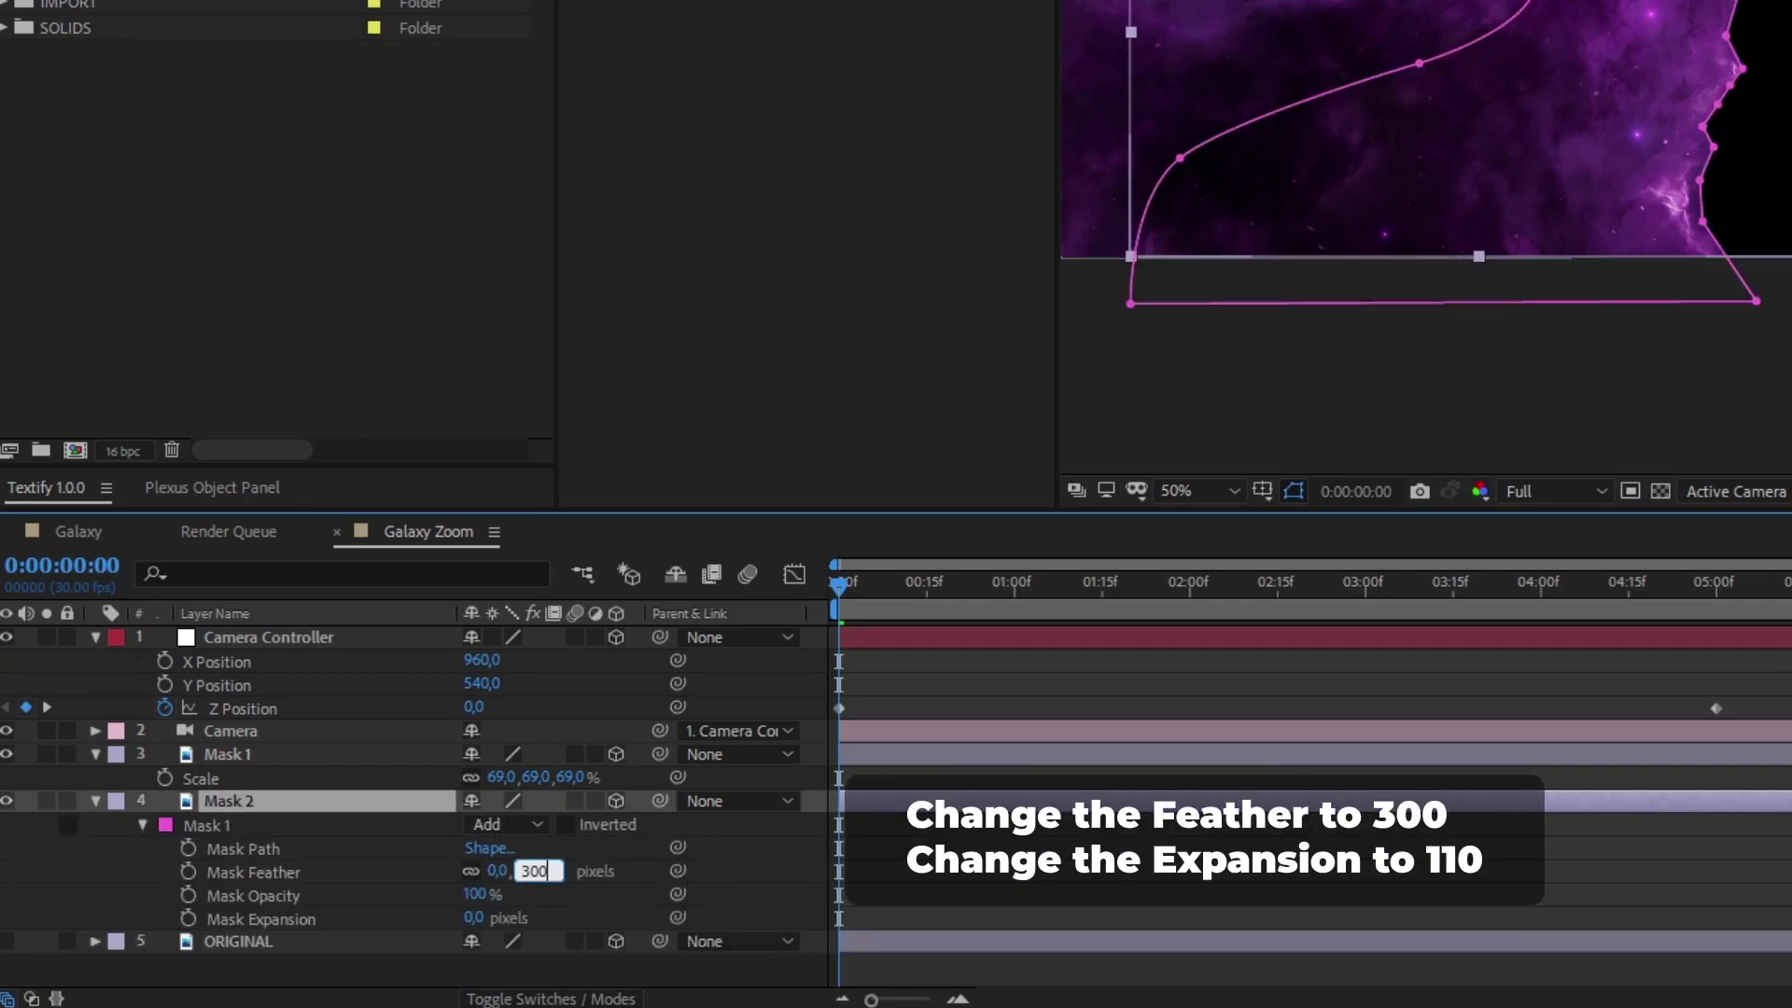
key(Return)
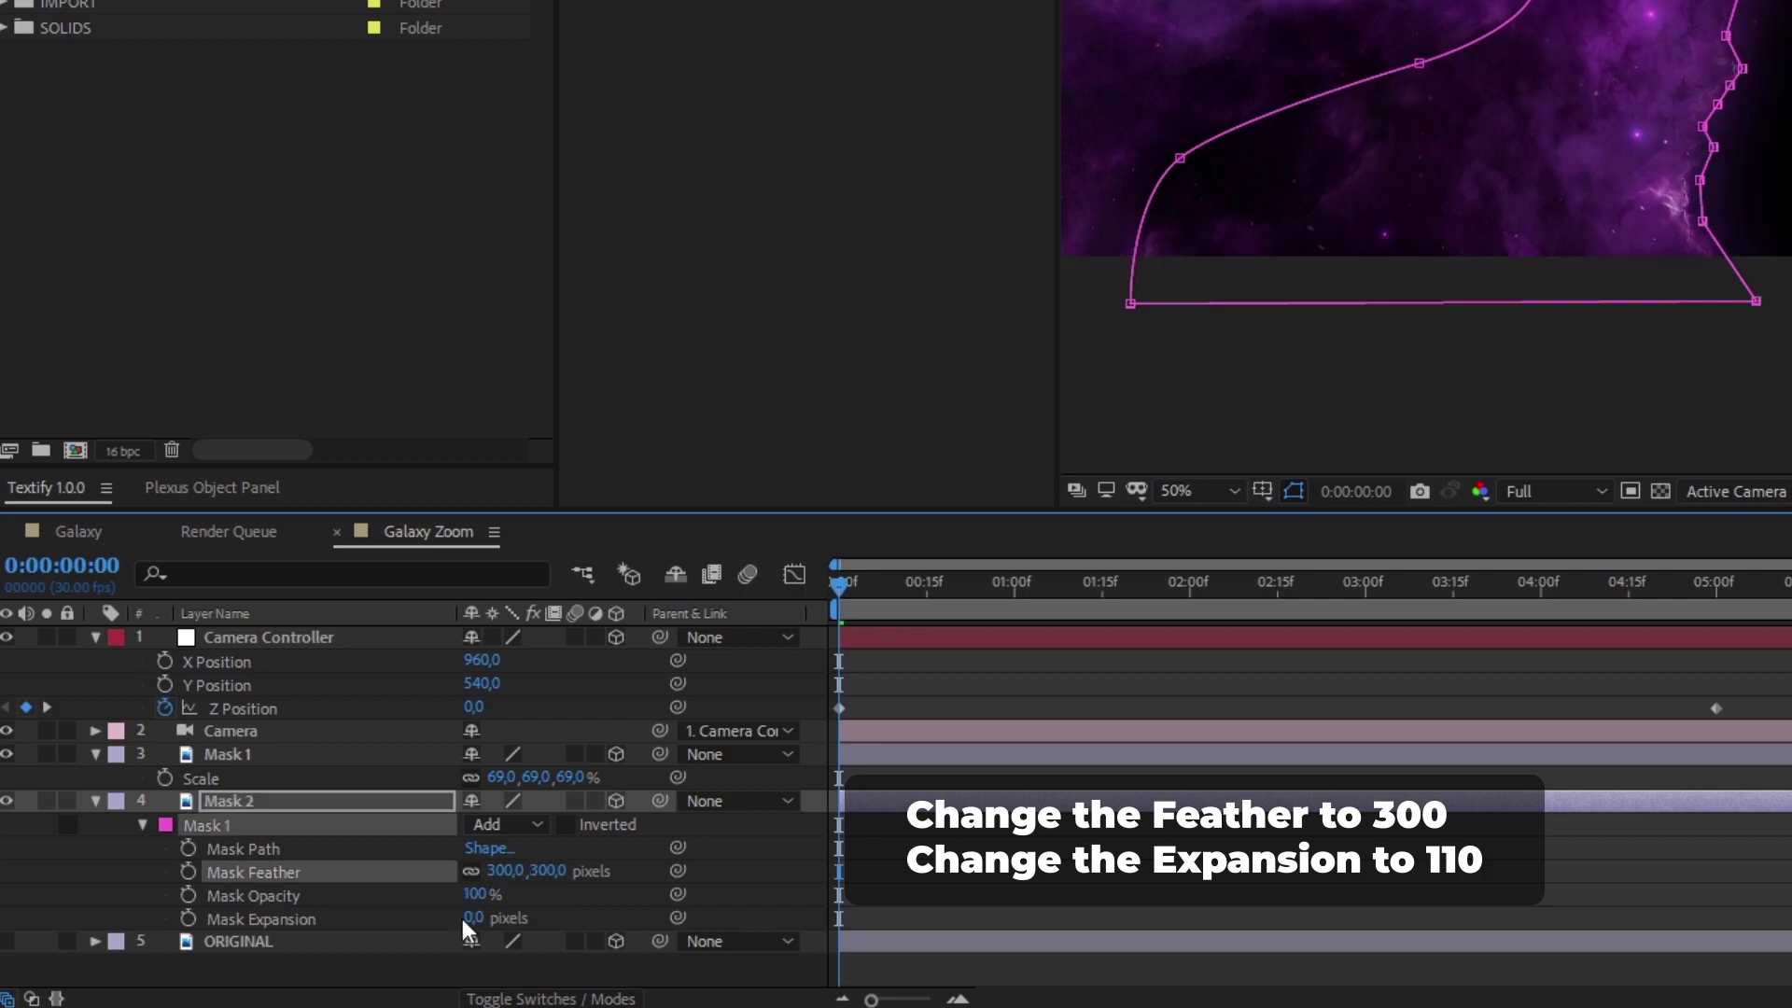
click(473, 918)
text(110)
key(Return)
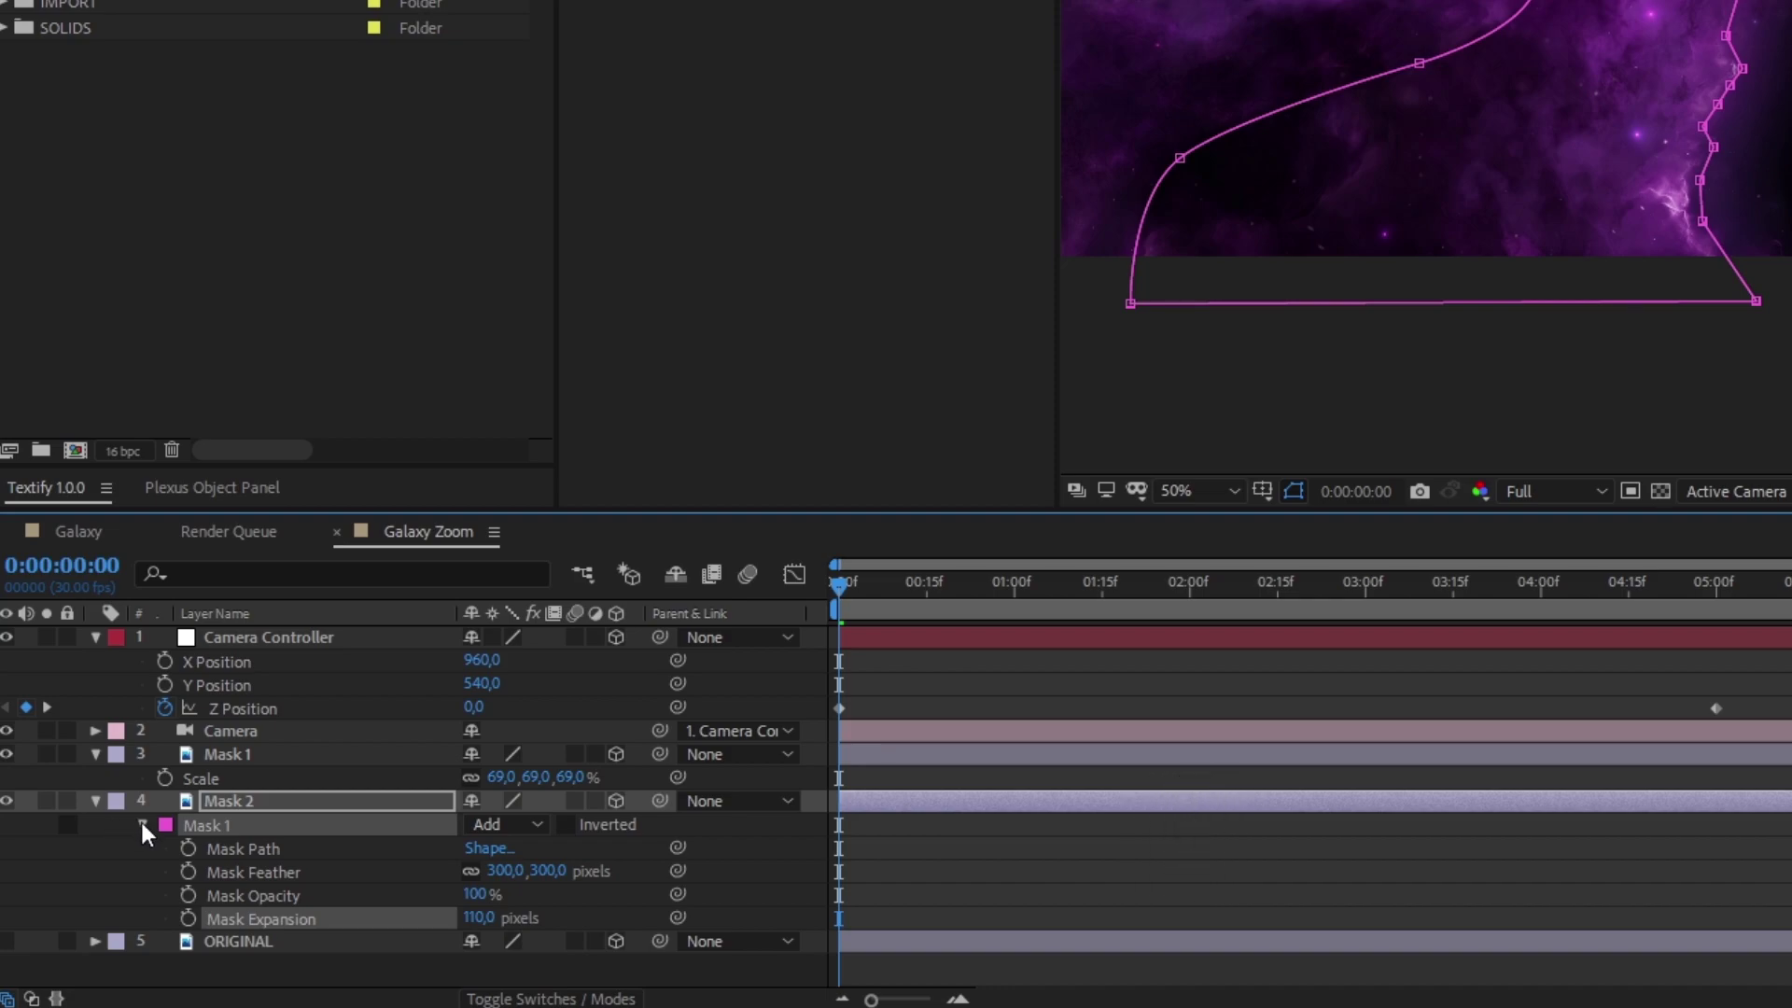
click(216, 803)
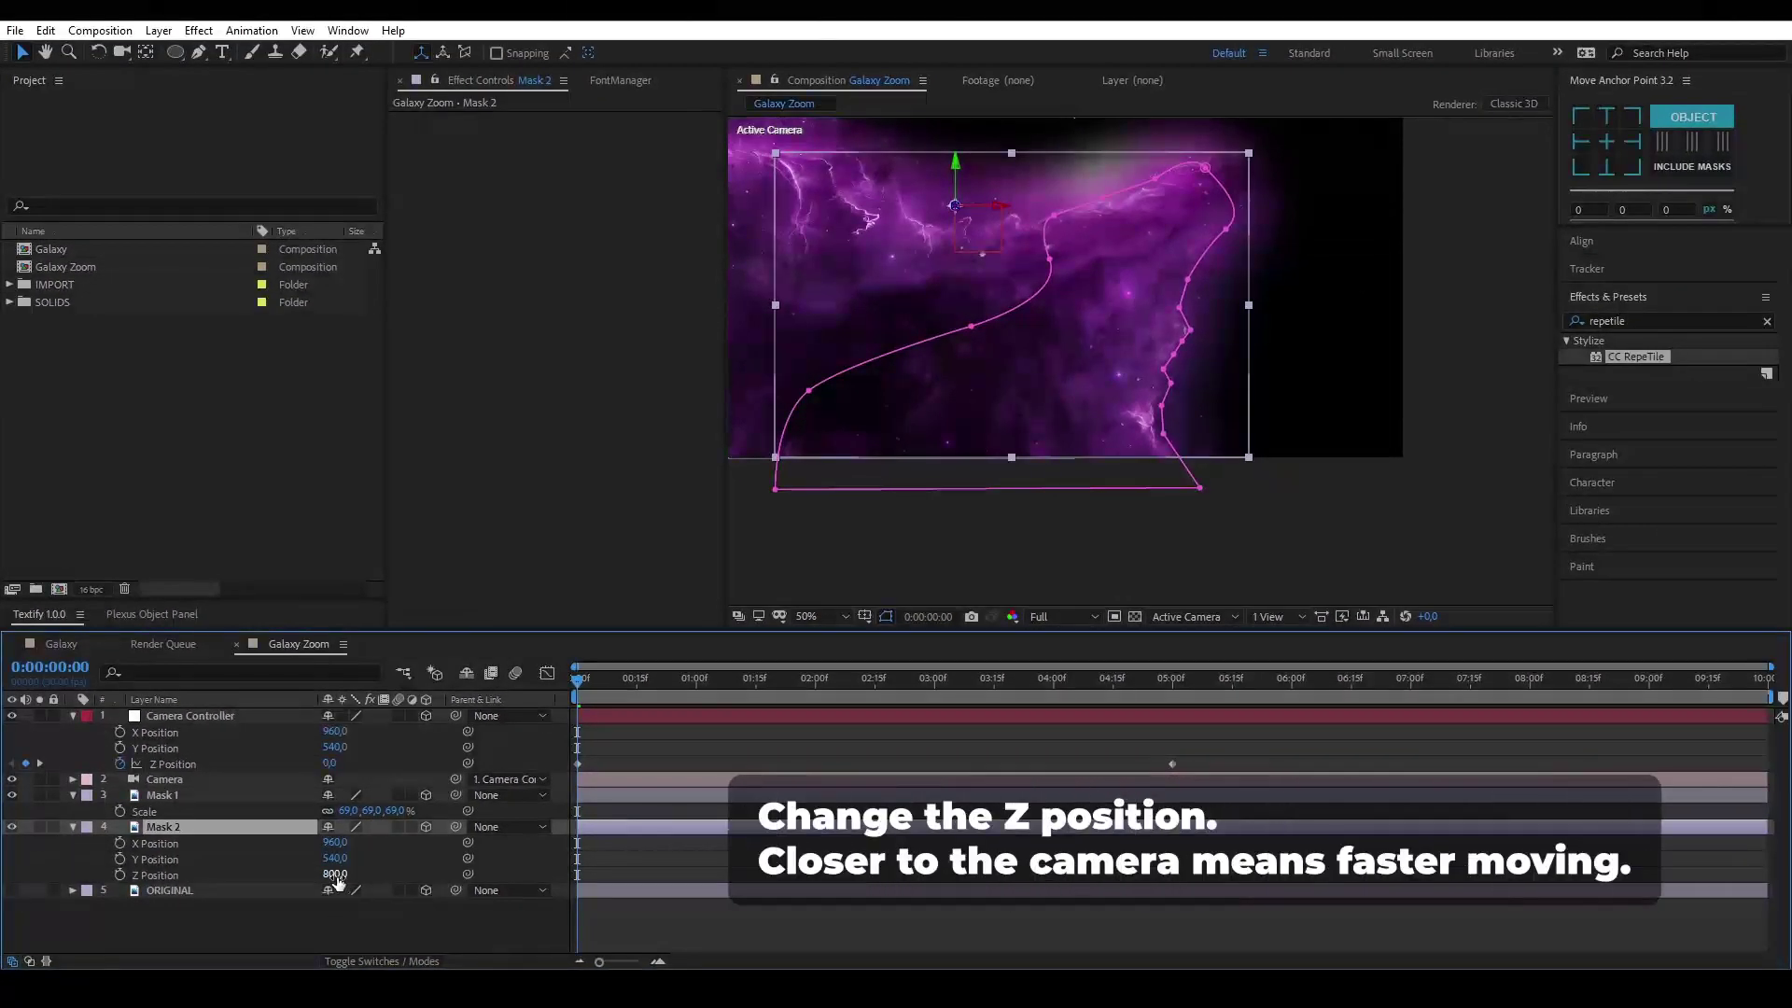
Set Mask 2's Z Position to 450, hide Mask 1 and show ORIGINAL again
click(336, 874)
click(237, 791)
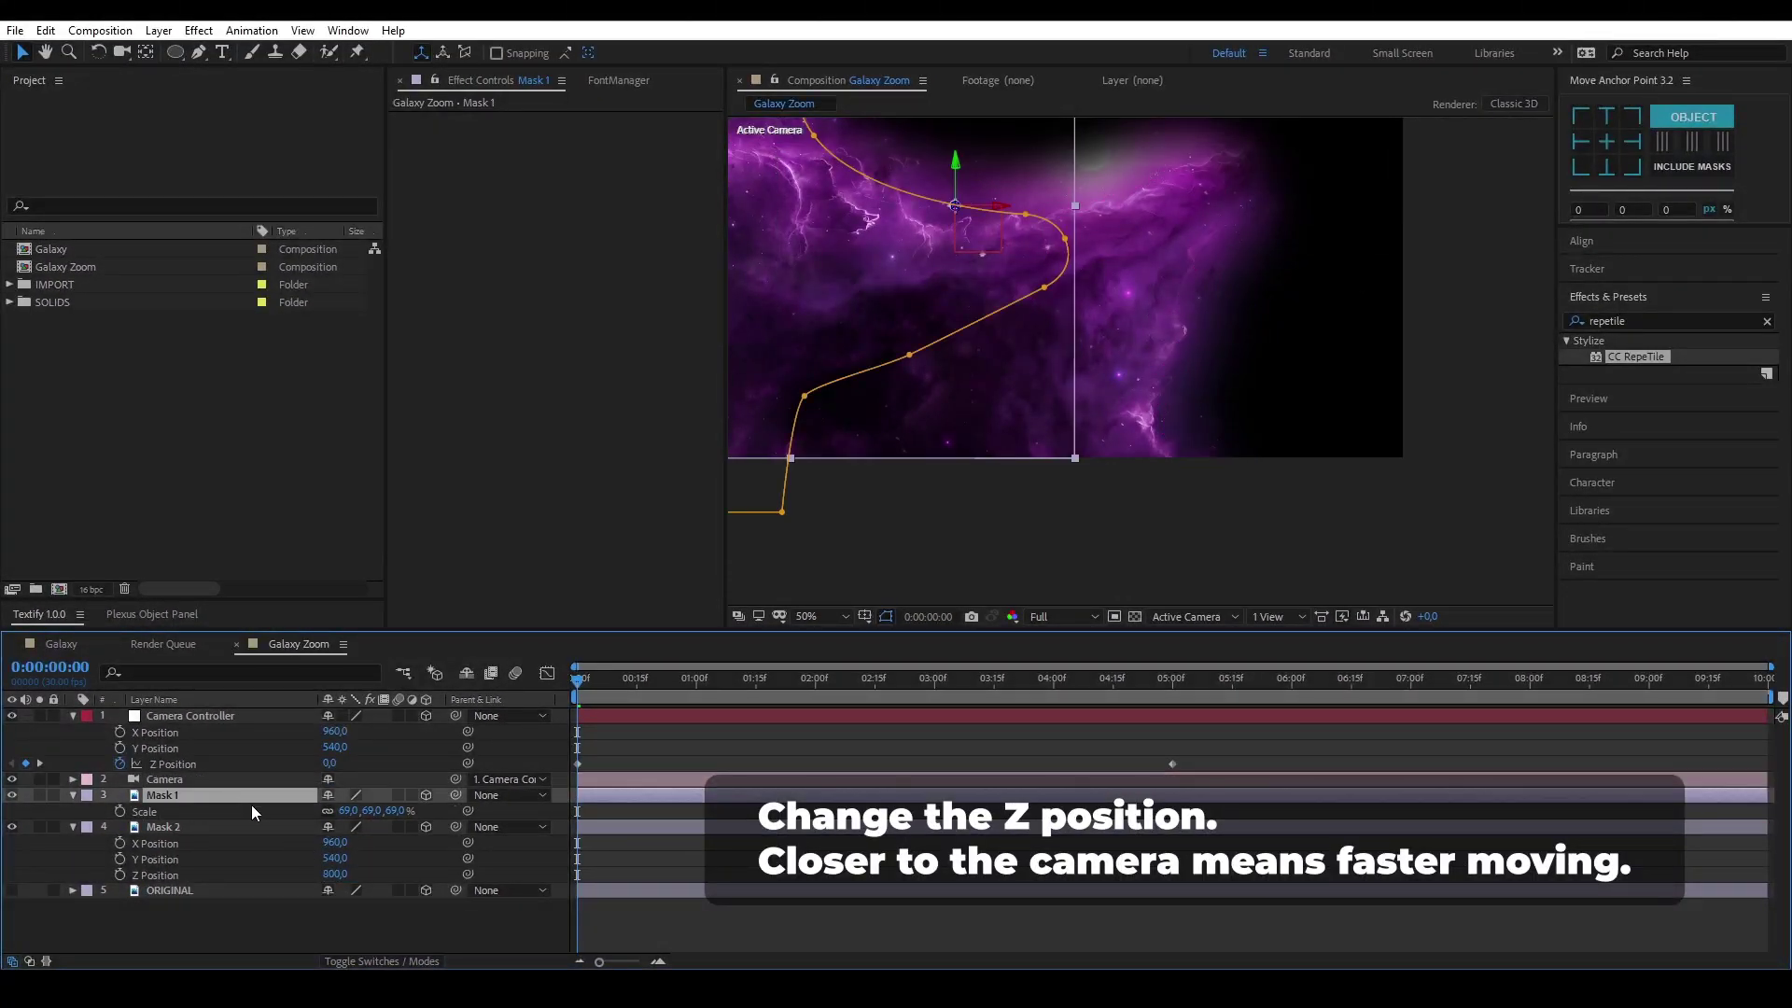
key(p)
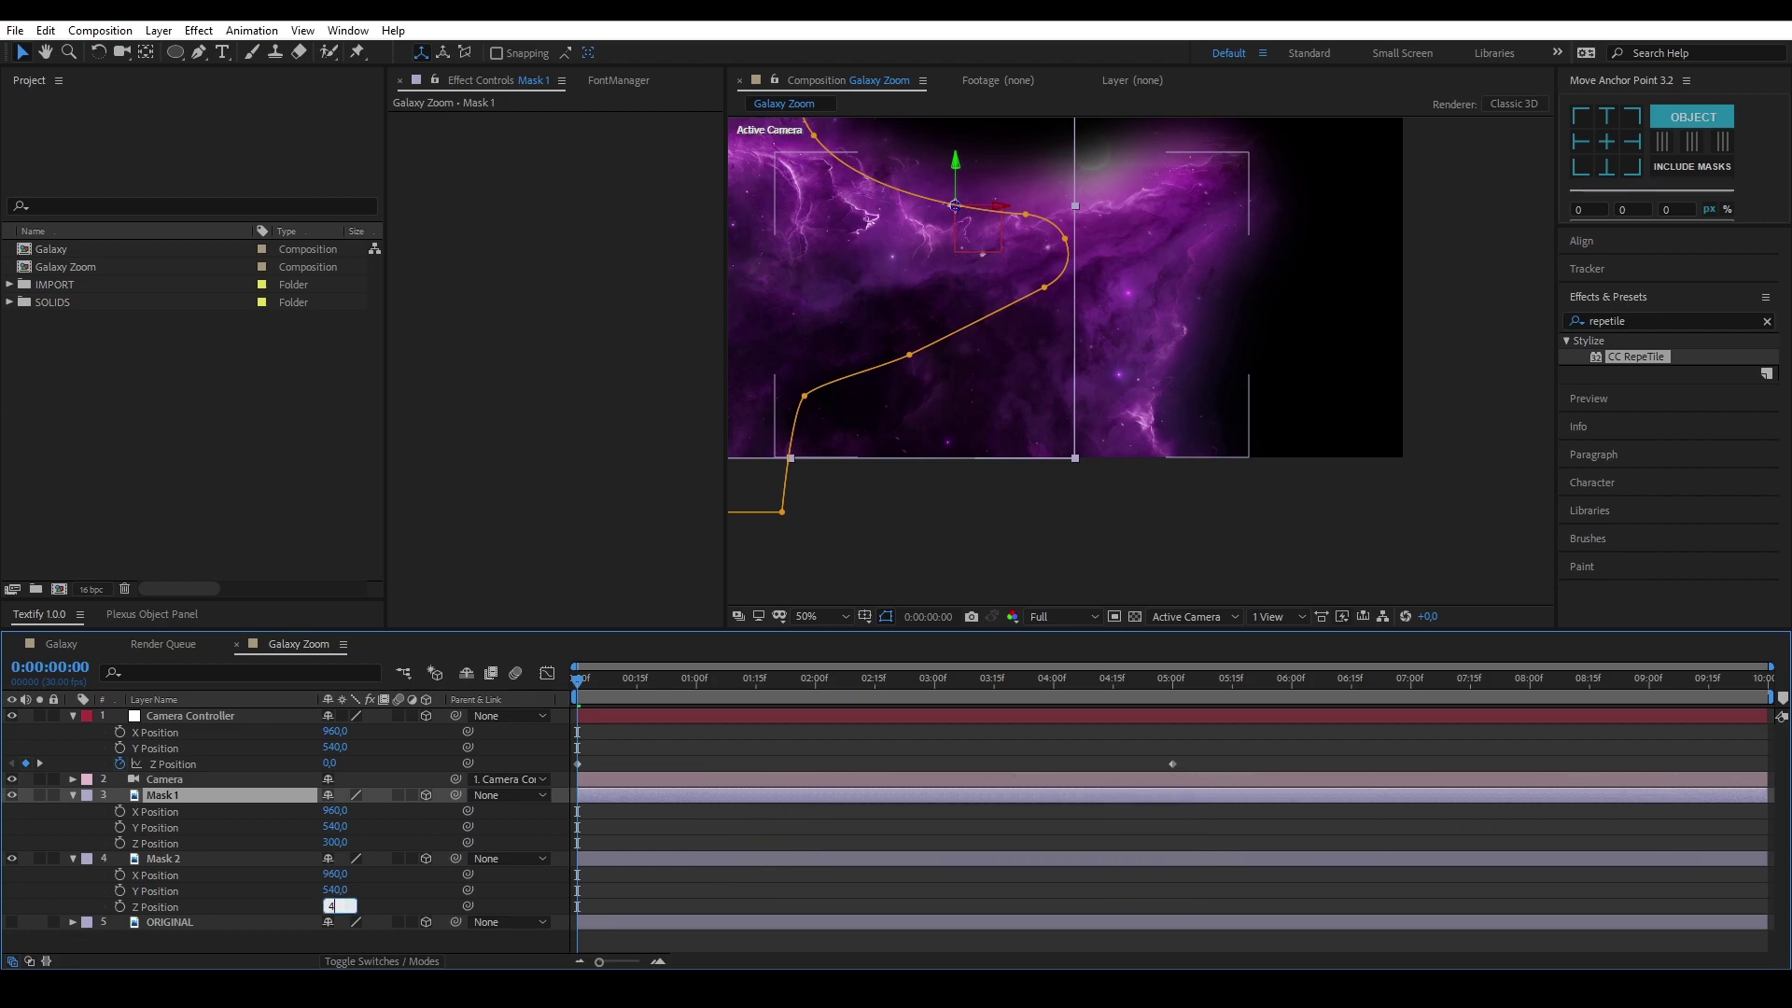
text(50)
key(Return)
key(s)
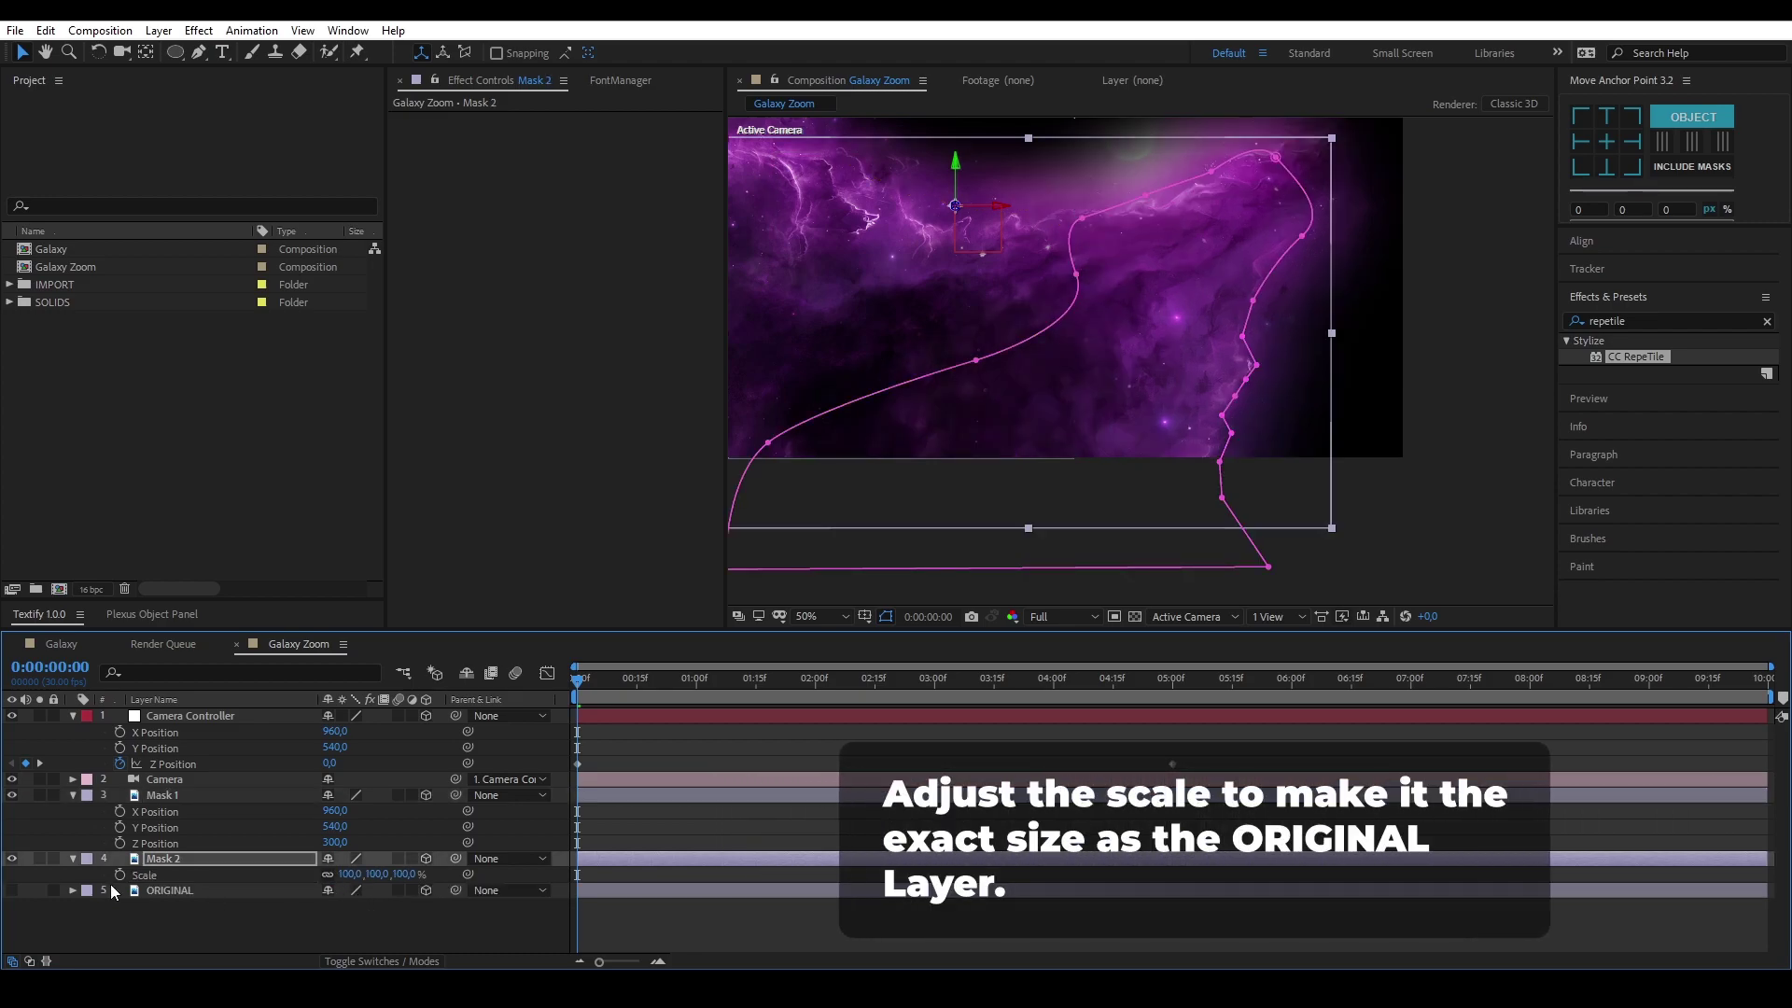
click(12, 795)
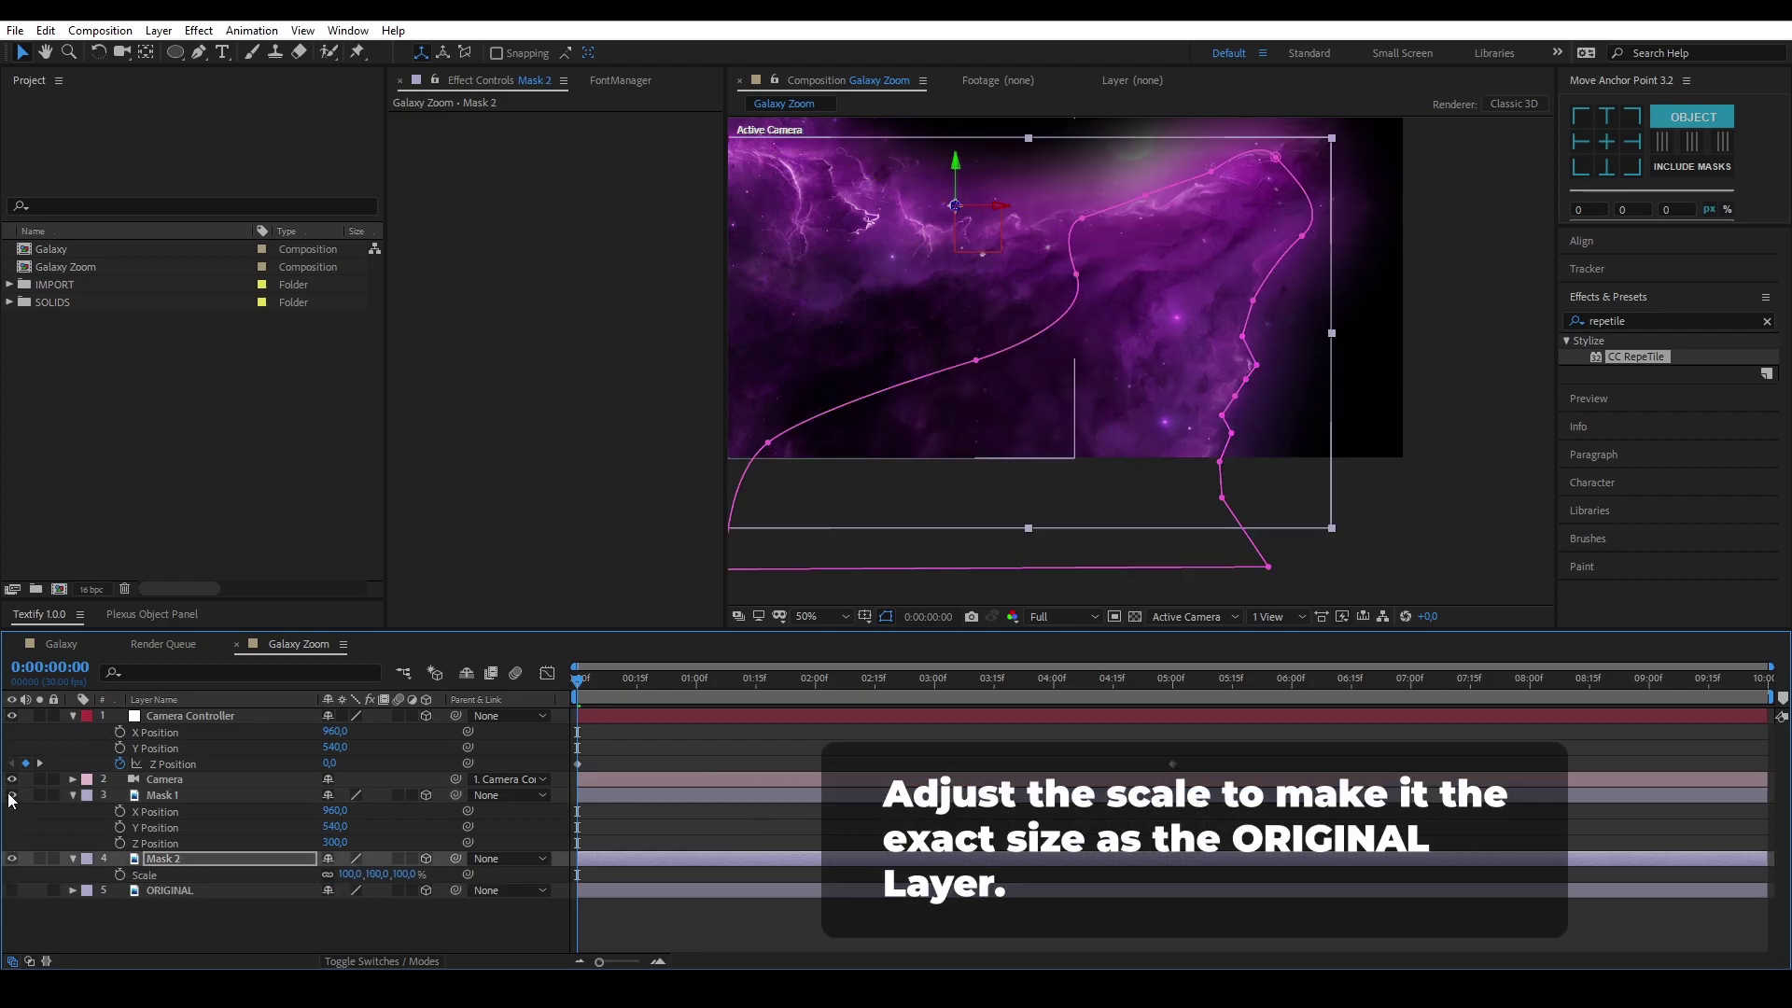
click(12, 890)
click(220, 859)
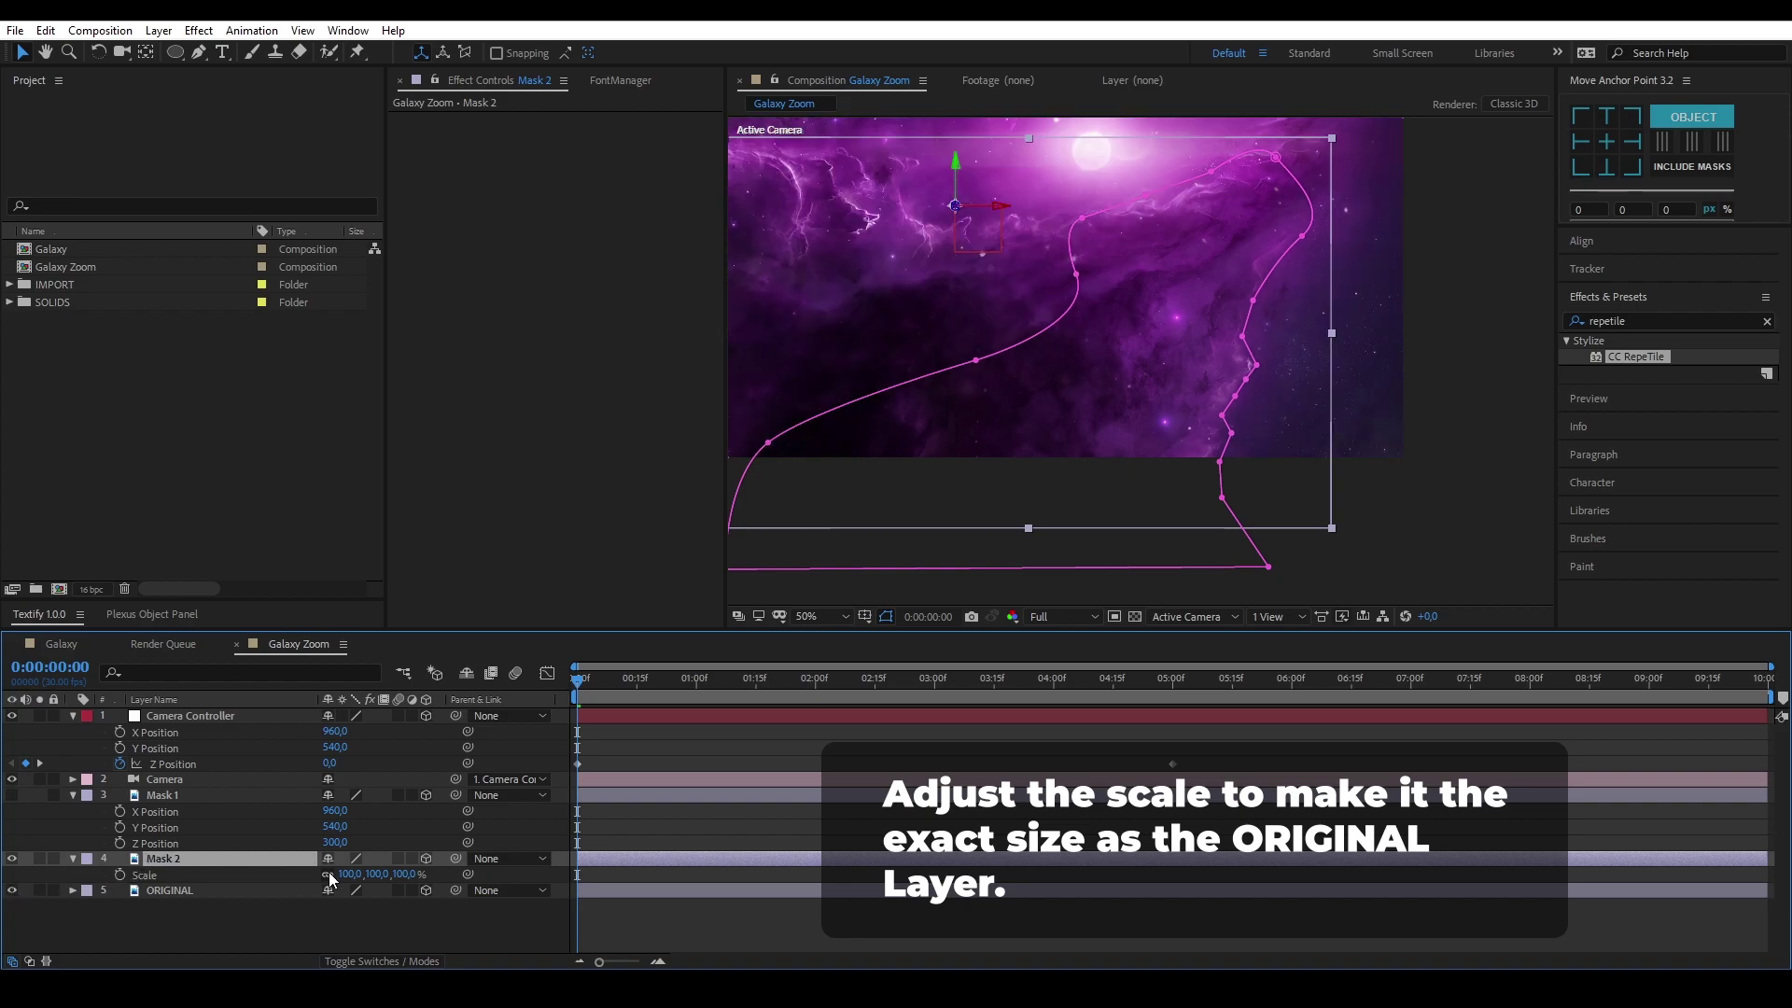
Scale Mask 2 to 80%, then fine-tune it down to 78%
click(377, 874)
text(80)
key(Return)
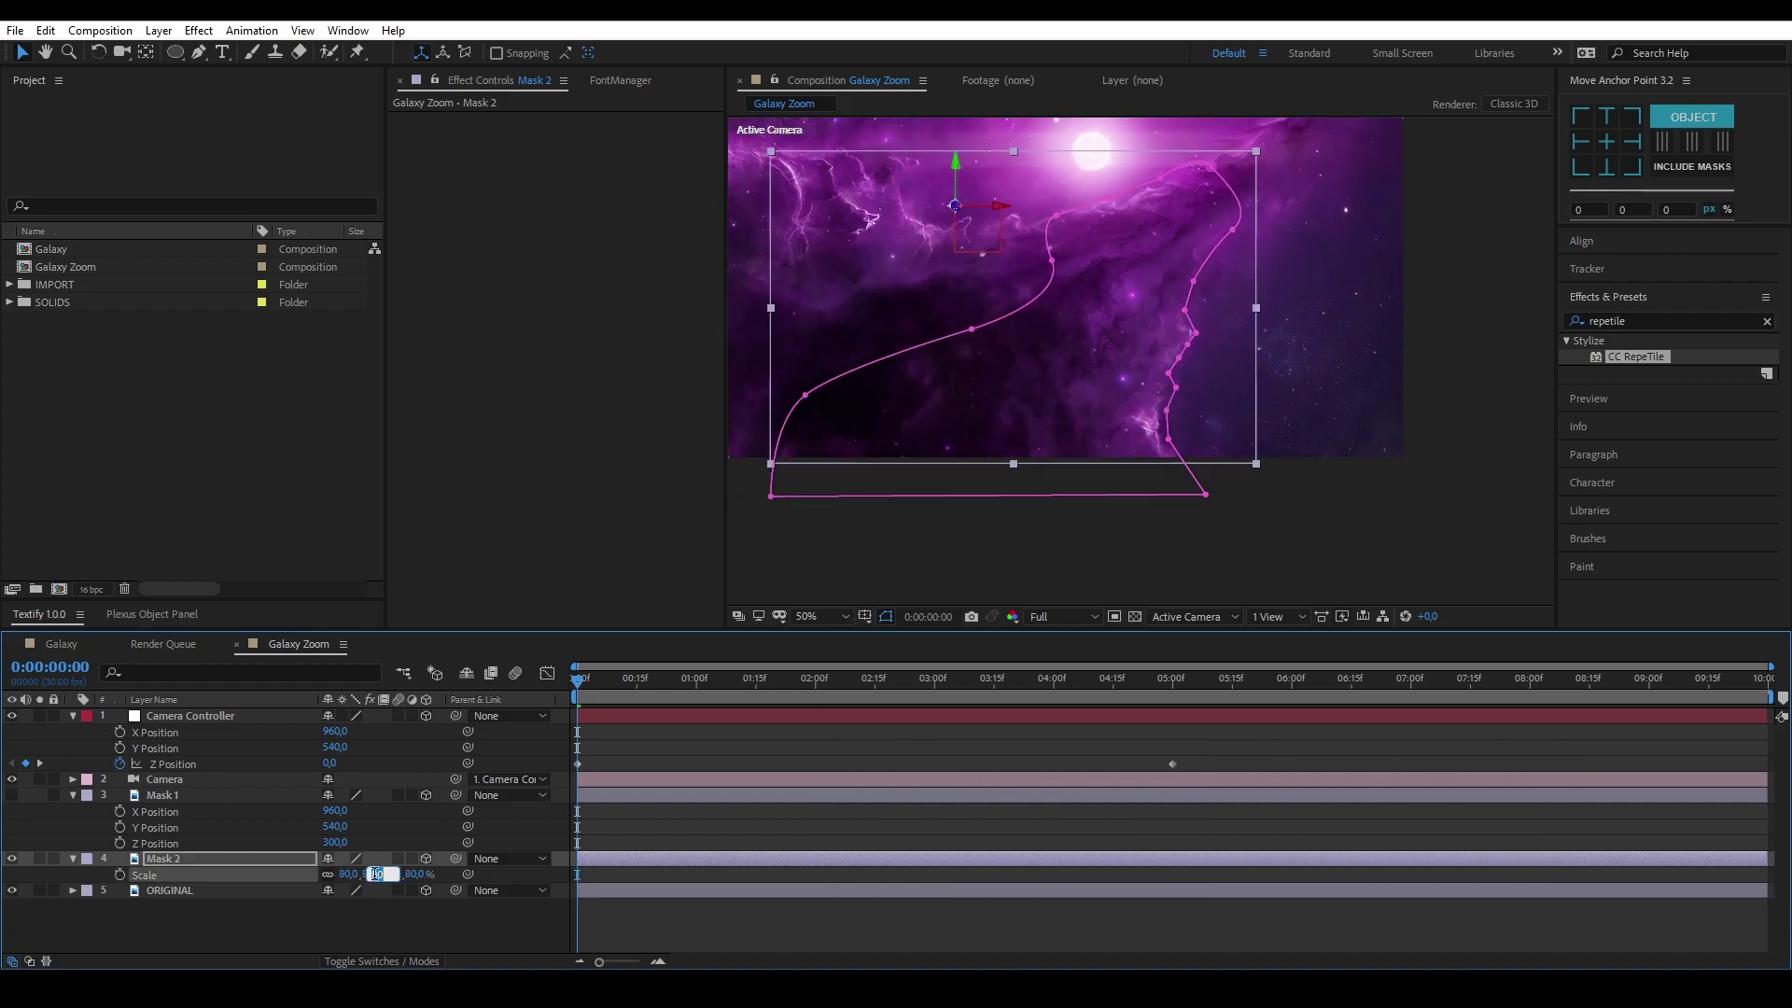
key(Down)
key(Down)
key(Down)
key(Down)
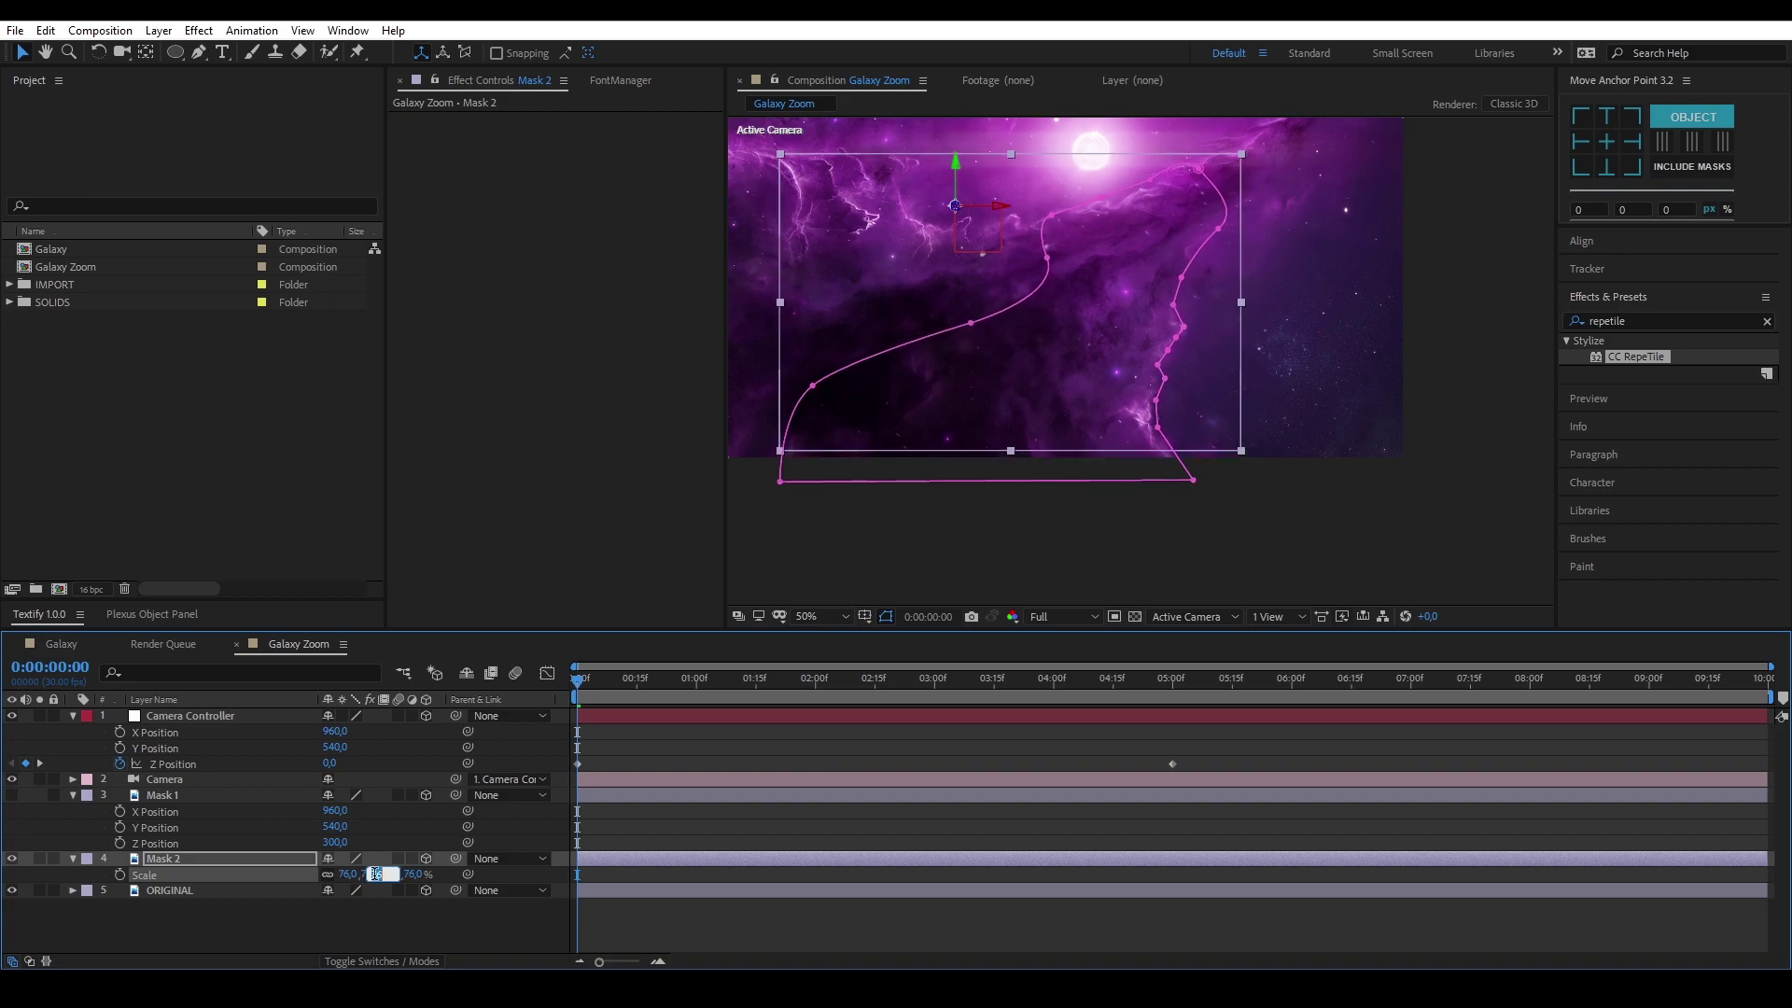
key(Down)
key(Down)
key(Up)
key(Up)
key(Up)
key(Up)
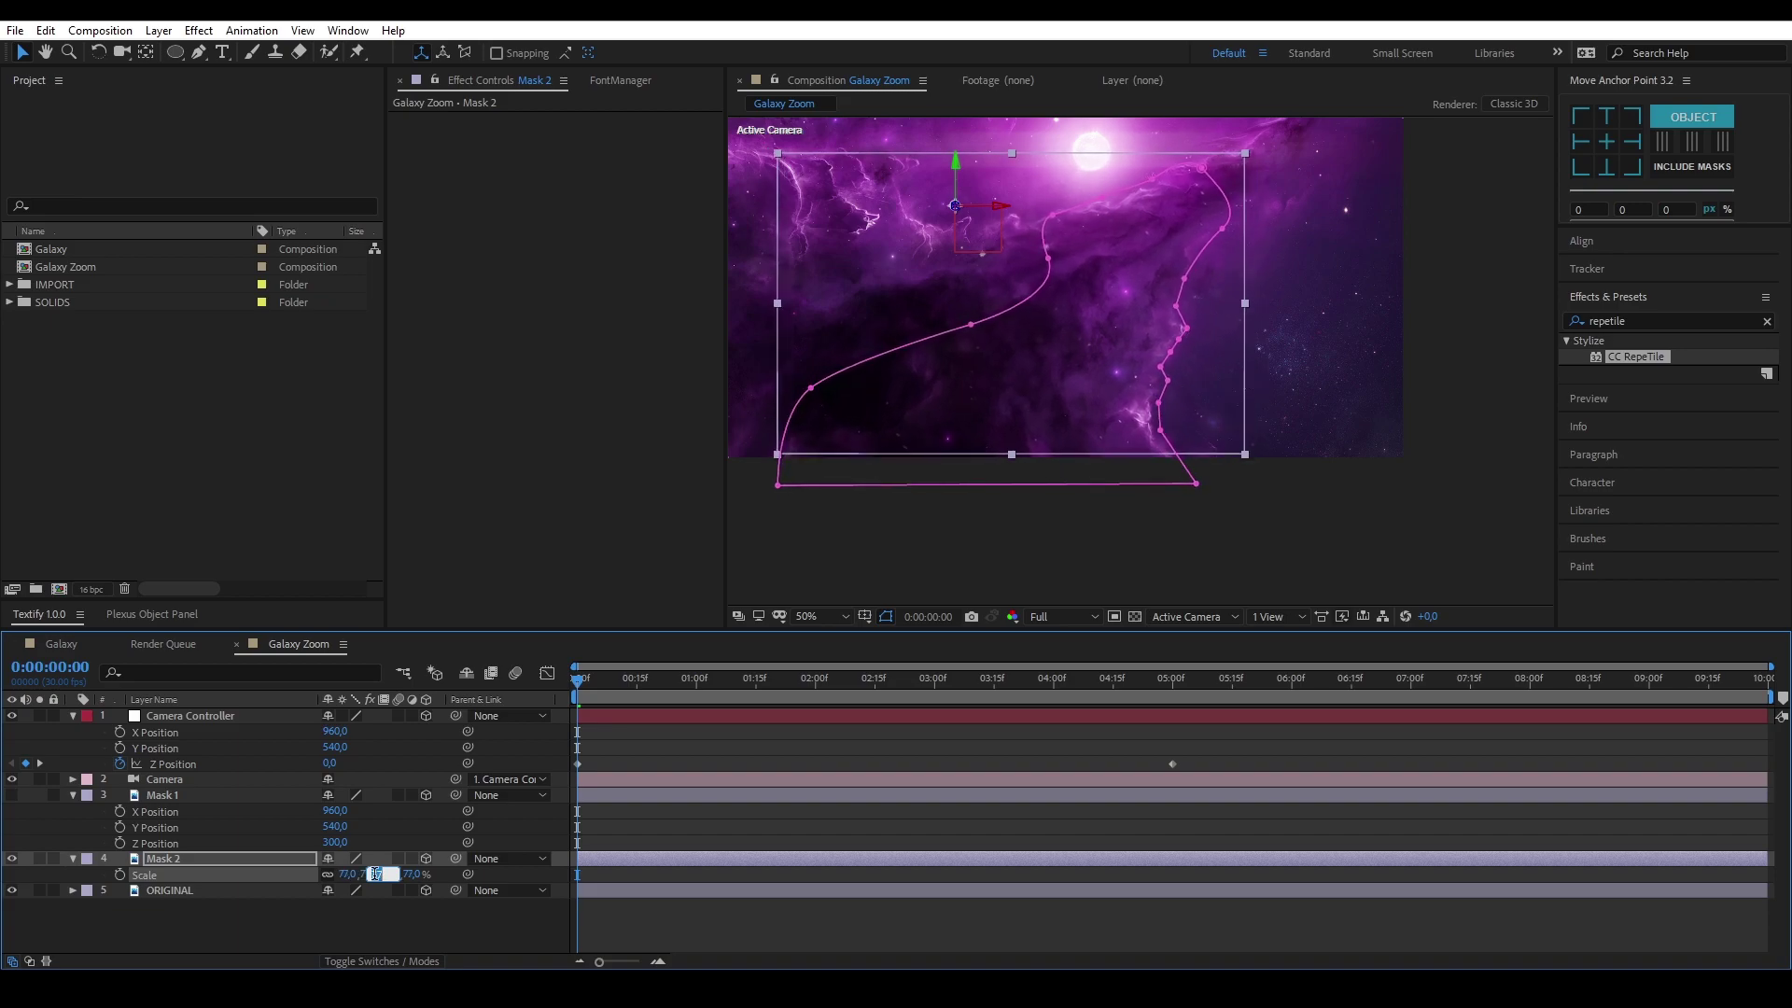
key(Up)
scroll(1167, 186, up, 4)
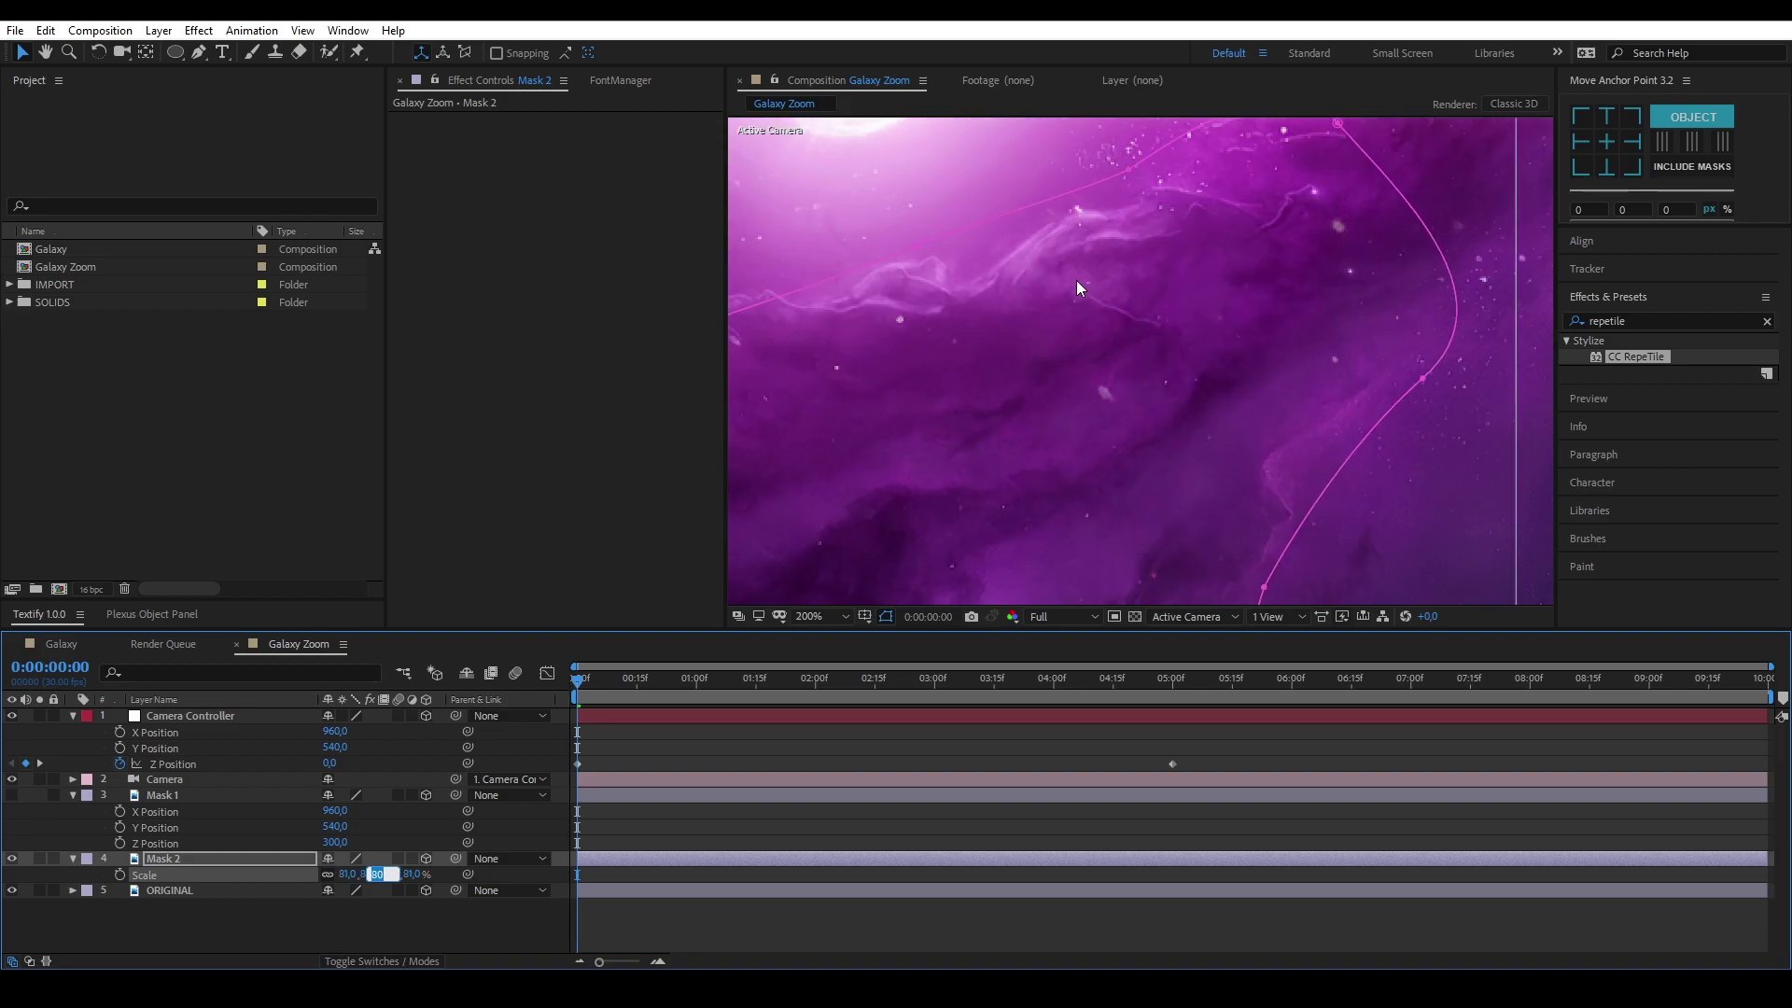
key(Down)
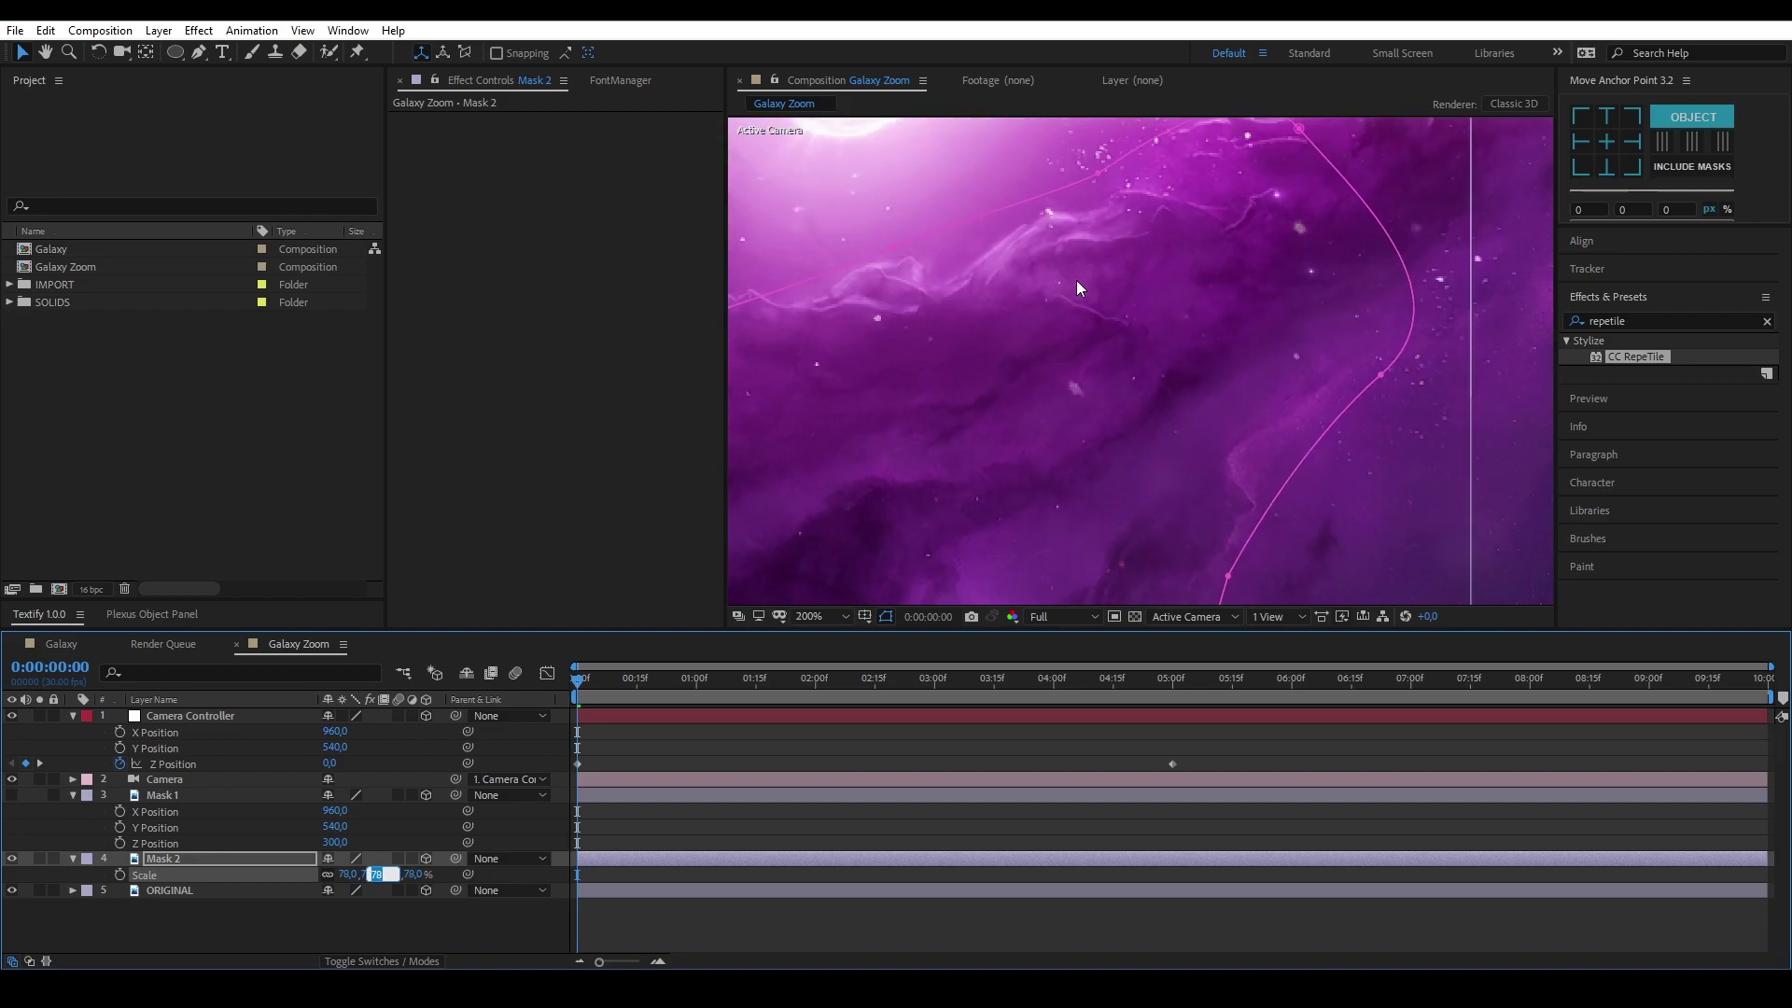
key(Return)
Lower Mask 2's opacity to compare with ORIGINAL and recommit the 78% scale
key(t)
drag(332, 875, 323, 875)
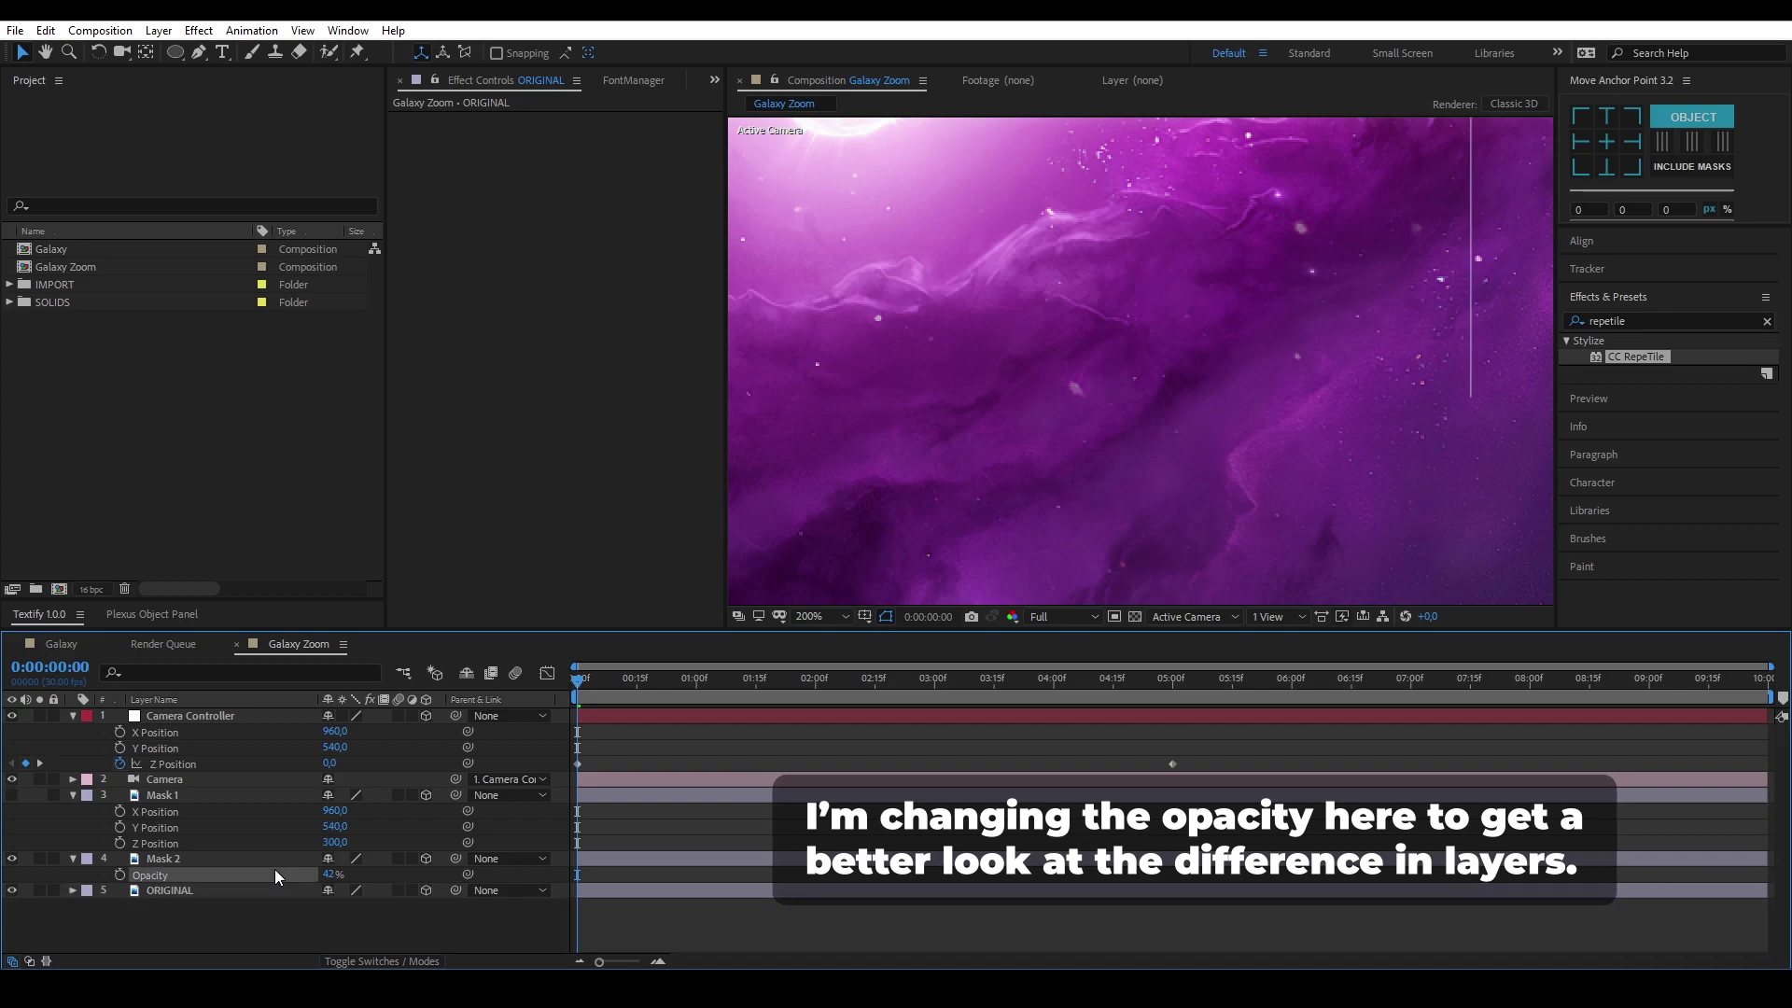
key(s)
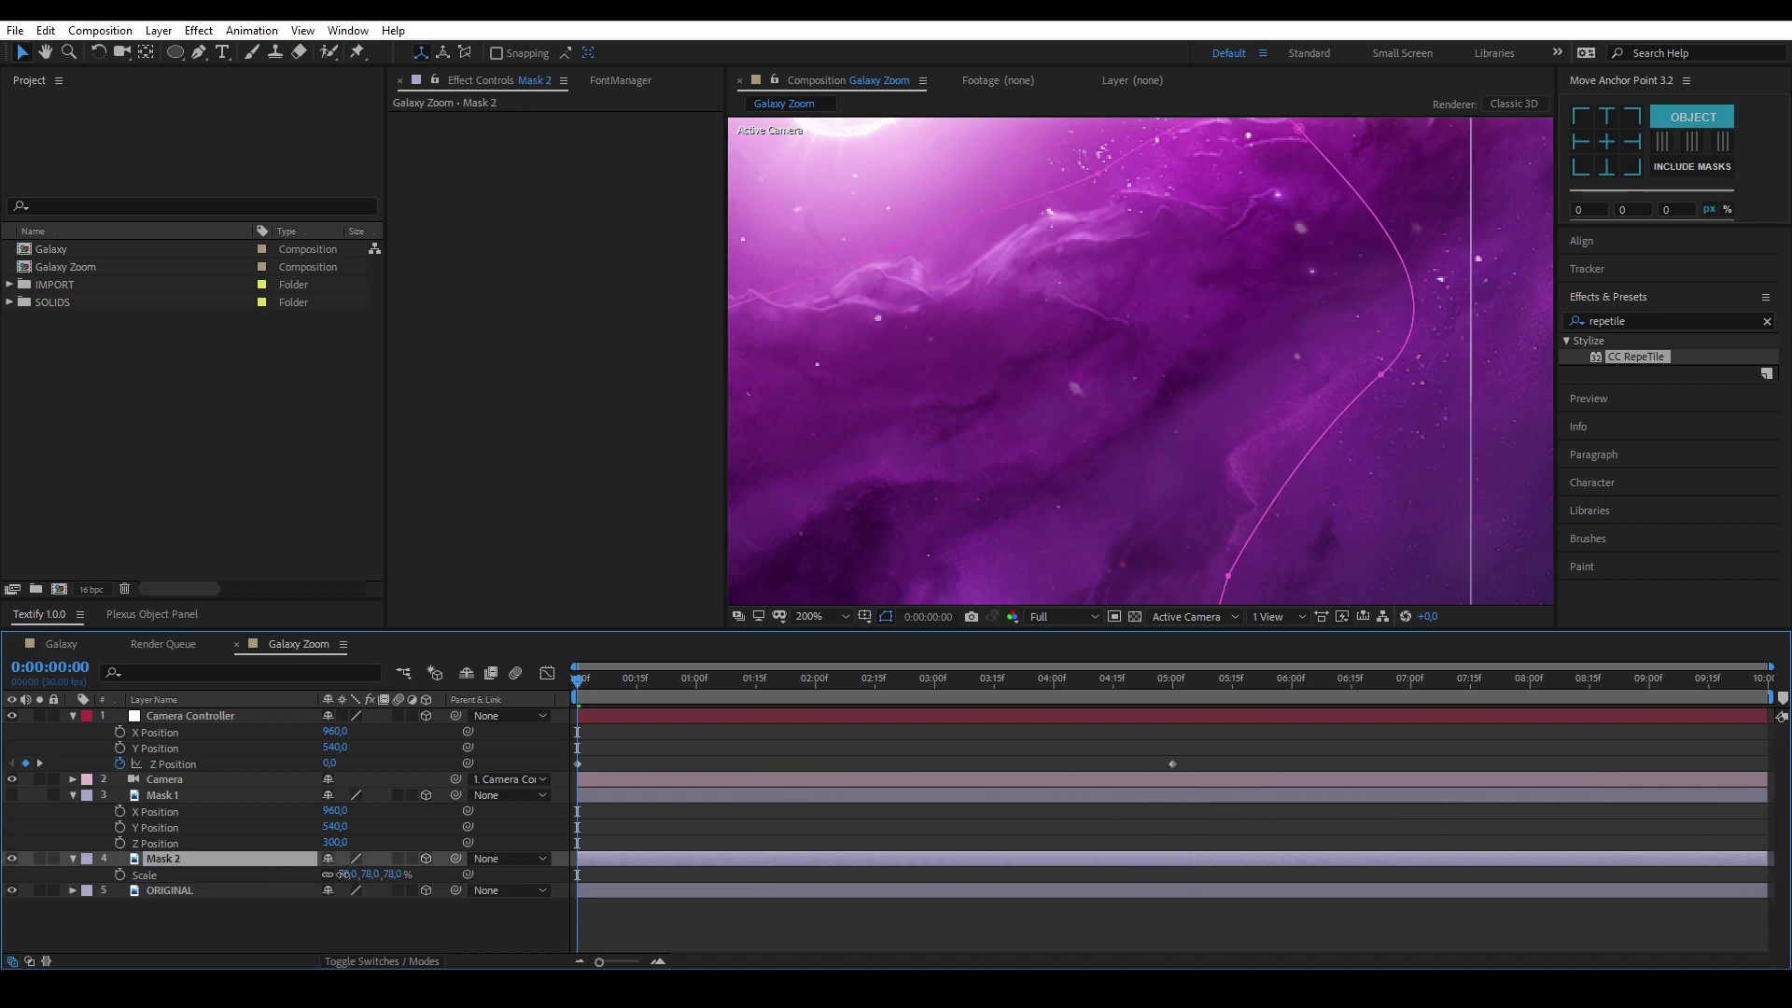
click(345, 873)
key(Down)
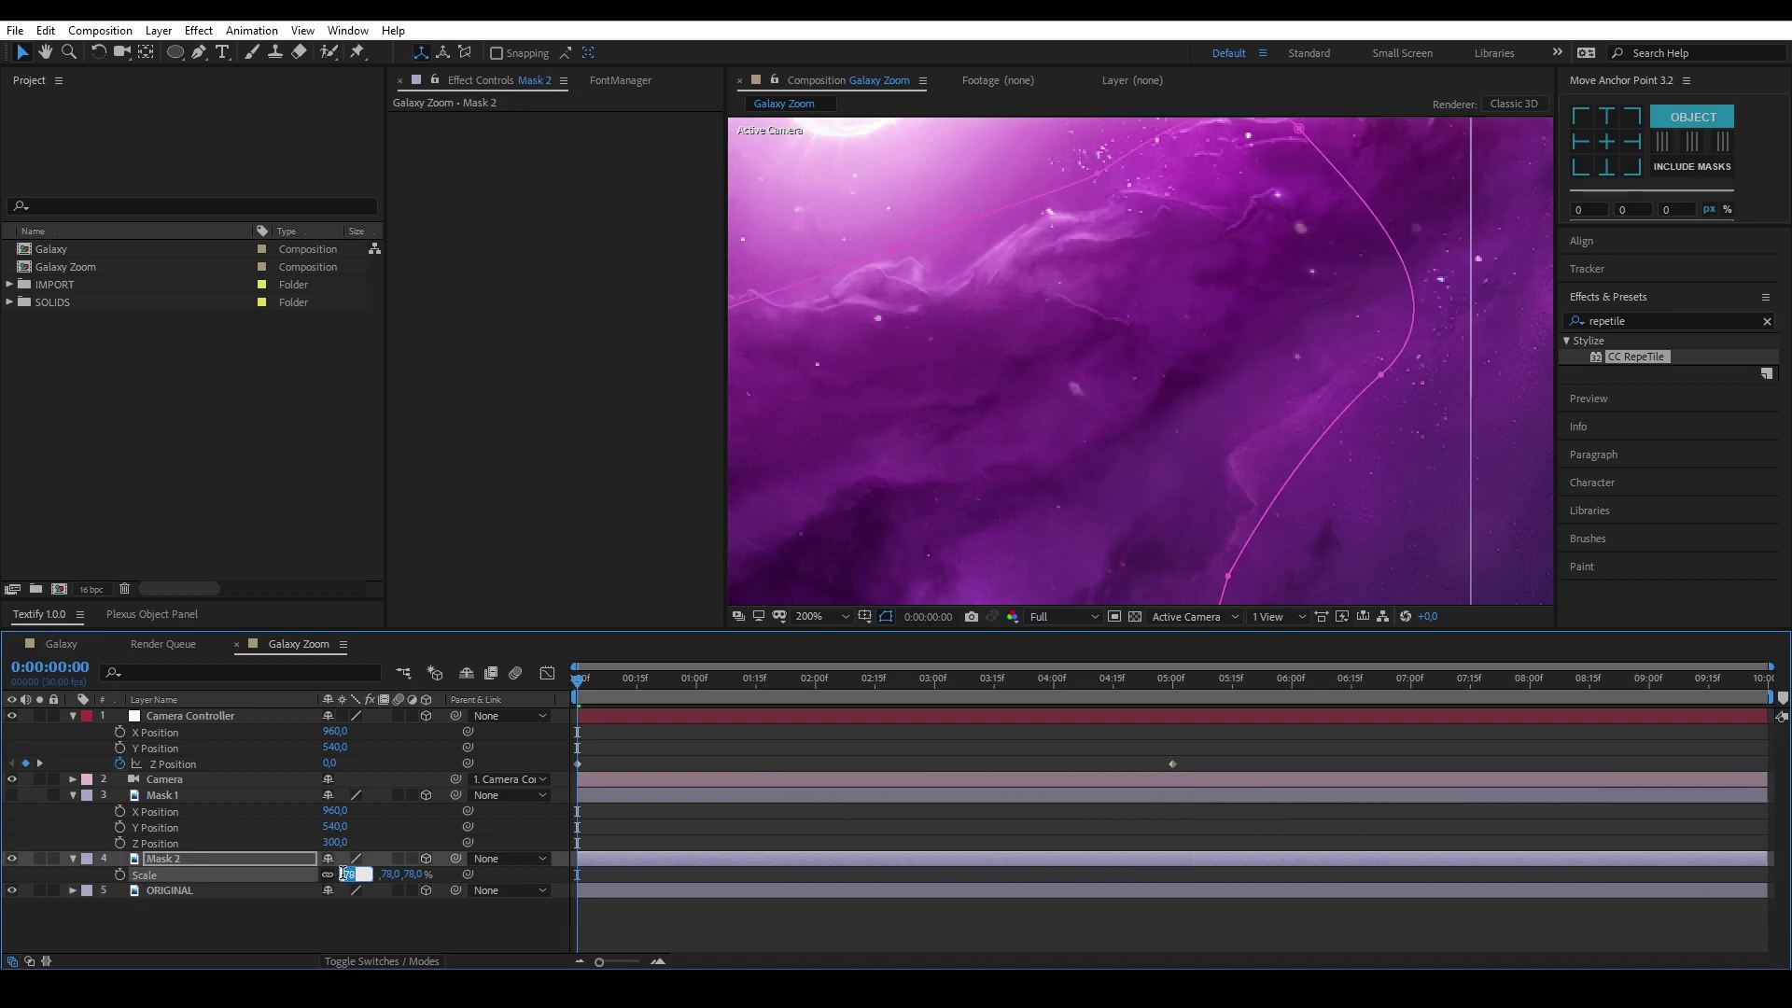
key(Return)
Restore Mask 2's opacity to 100%
key(t)
key(F2)
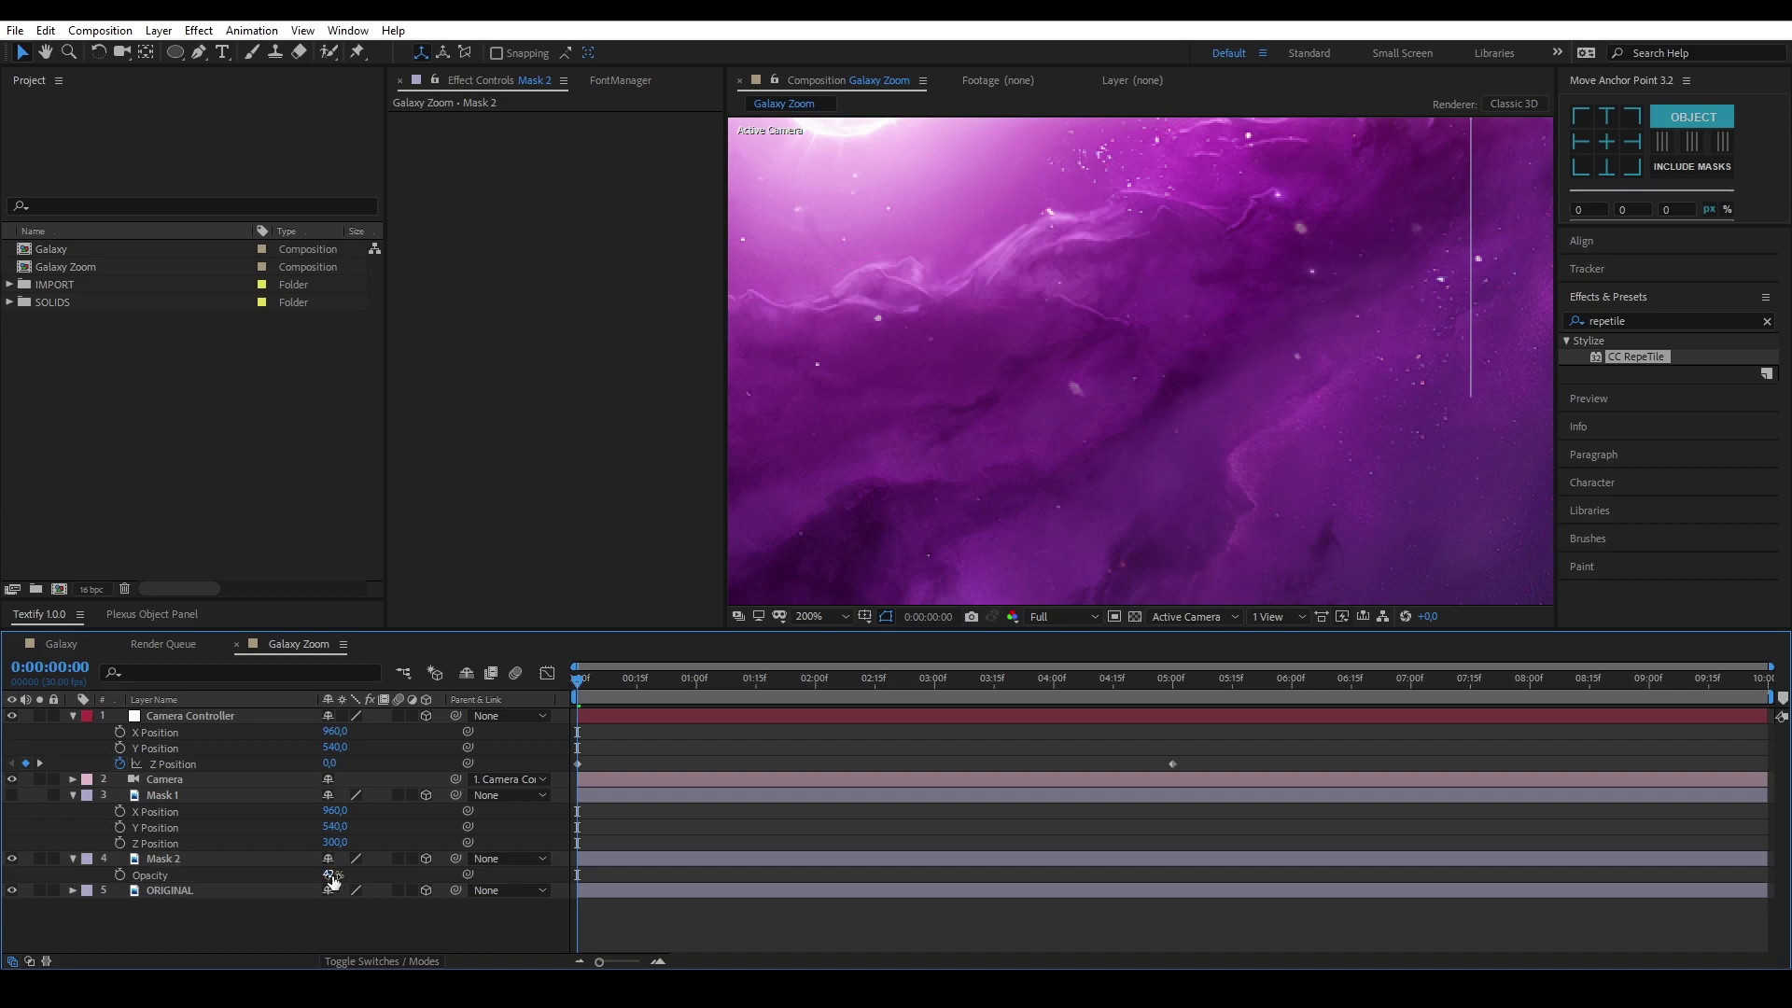
click(333, 874)
text(100)
key(Return)
click(905, 534)
scroll(905, 534, down, 5)
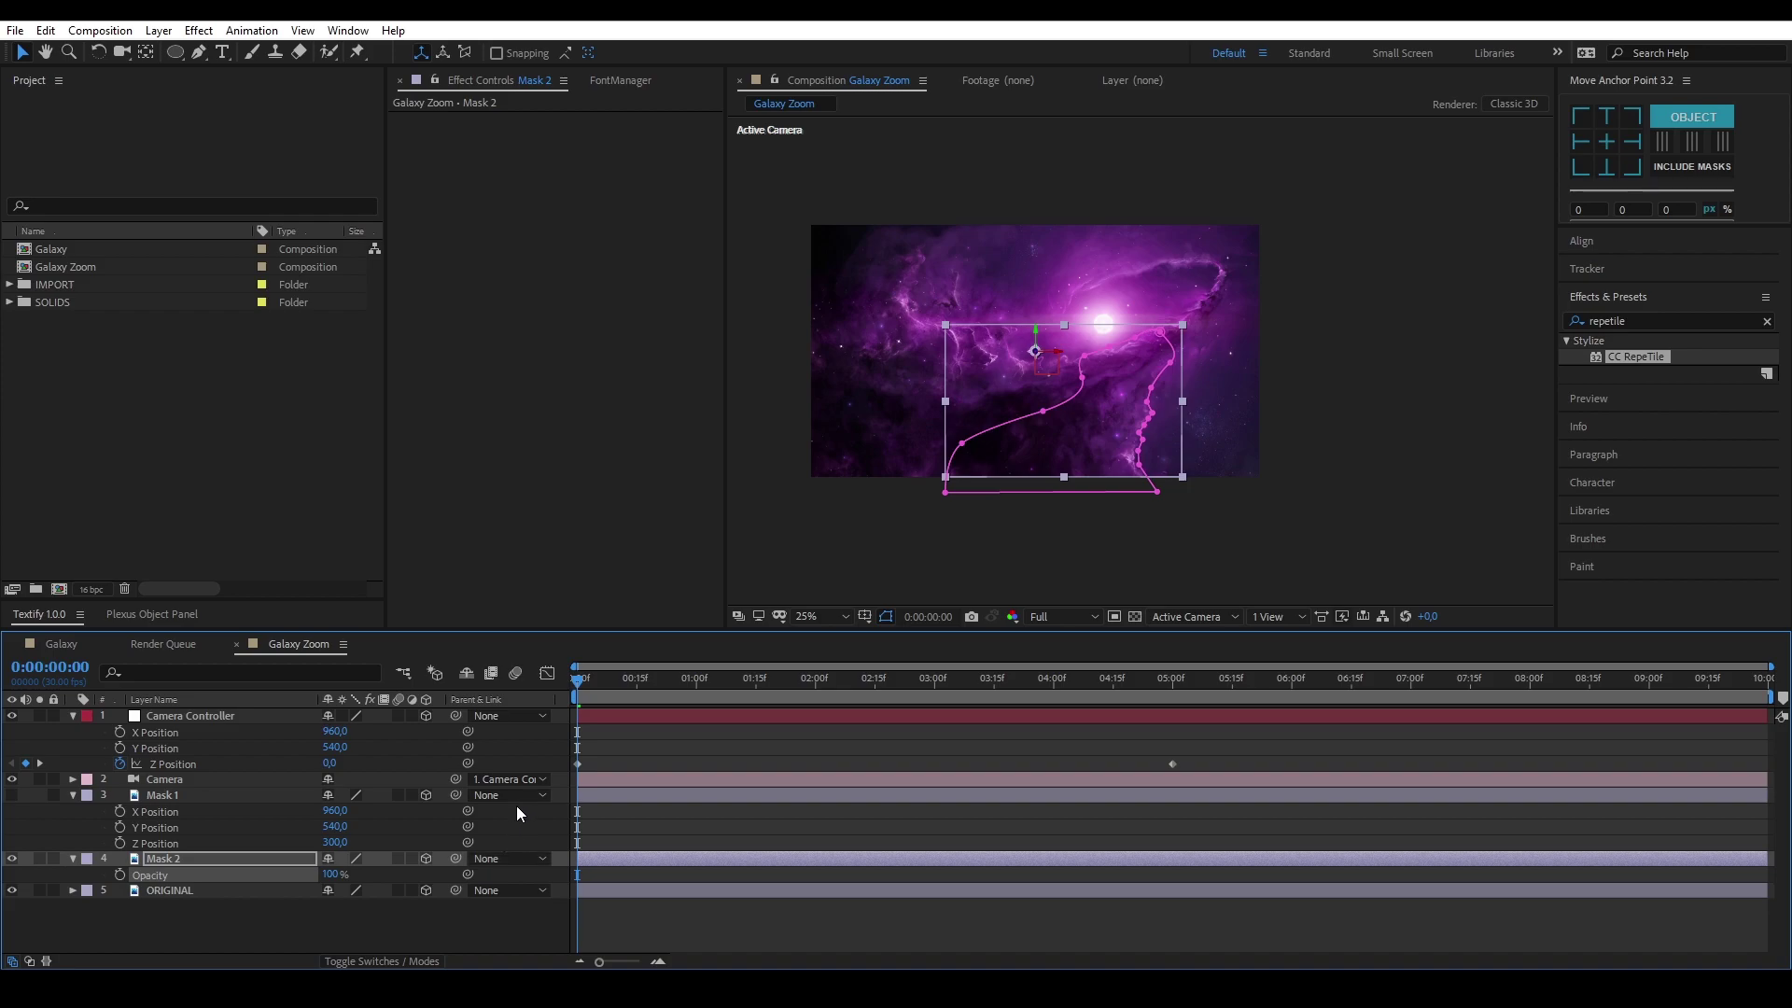
Show Mask 1 again, then duplicate ORIGINAL and rename the copy 'Mask 3'
click(74, 795)
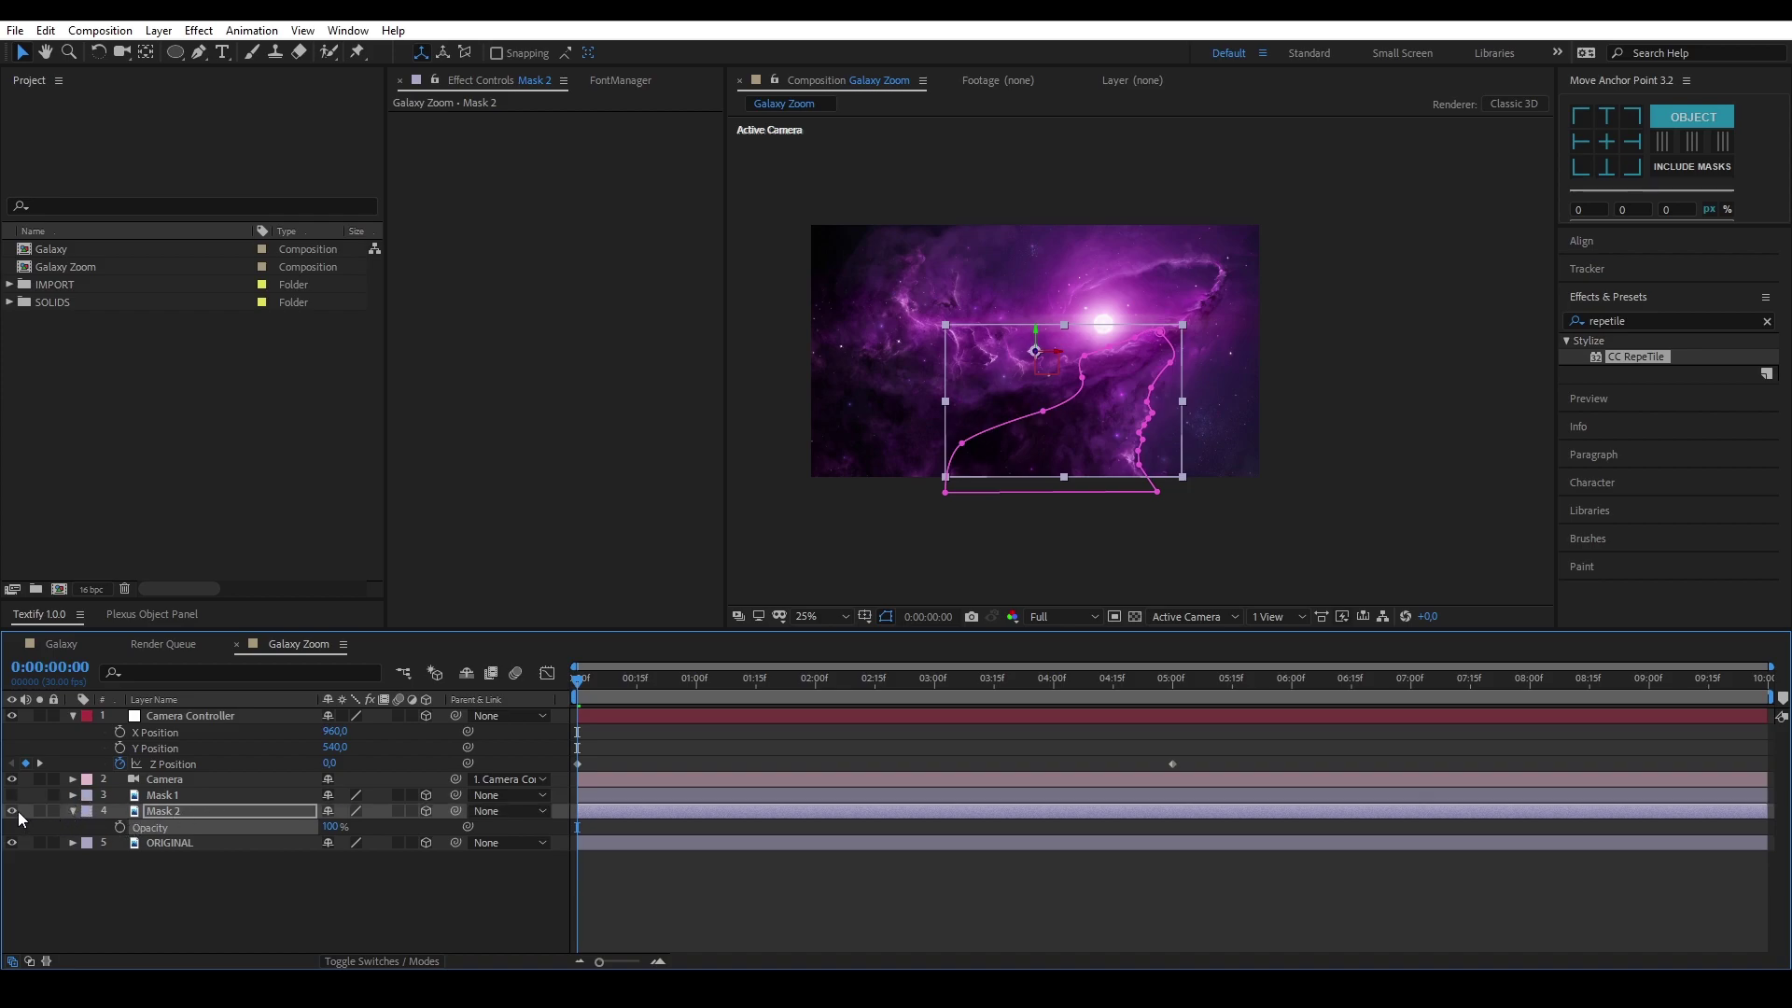
click(11, 794)
click(83, 855)
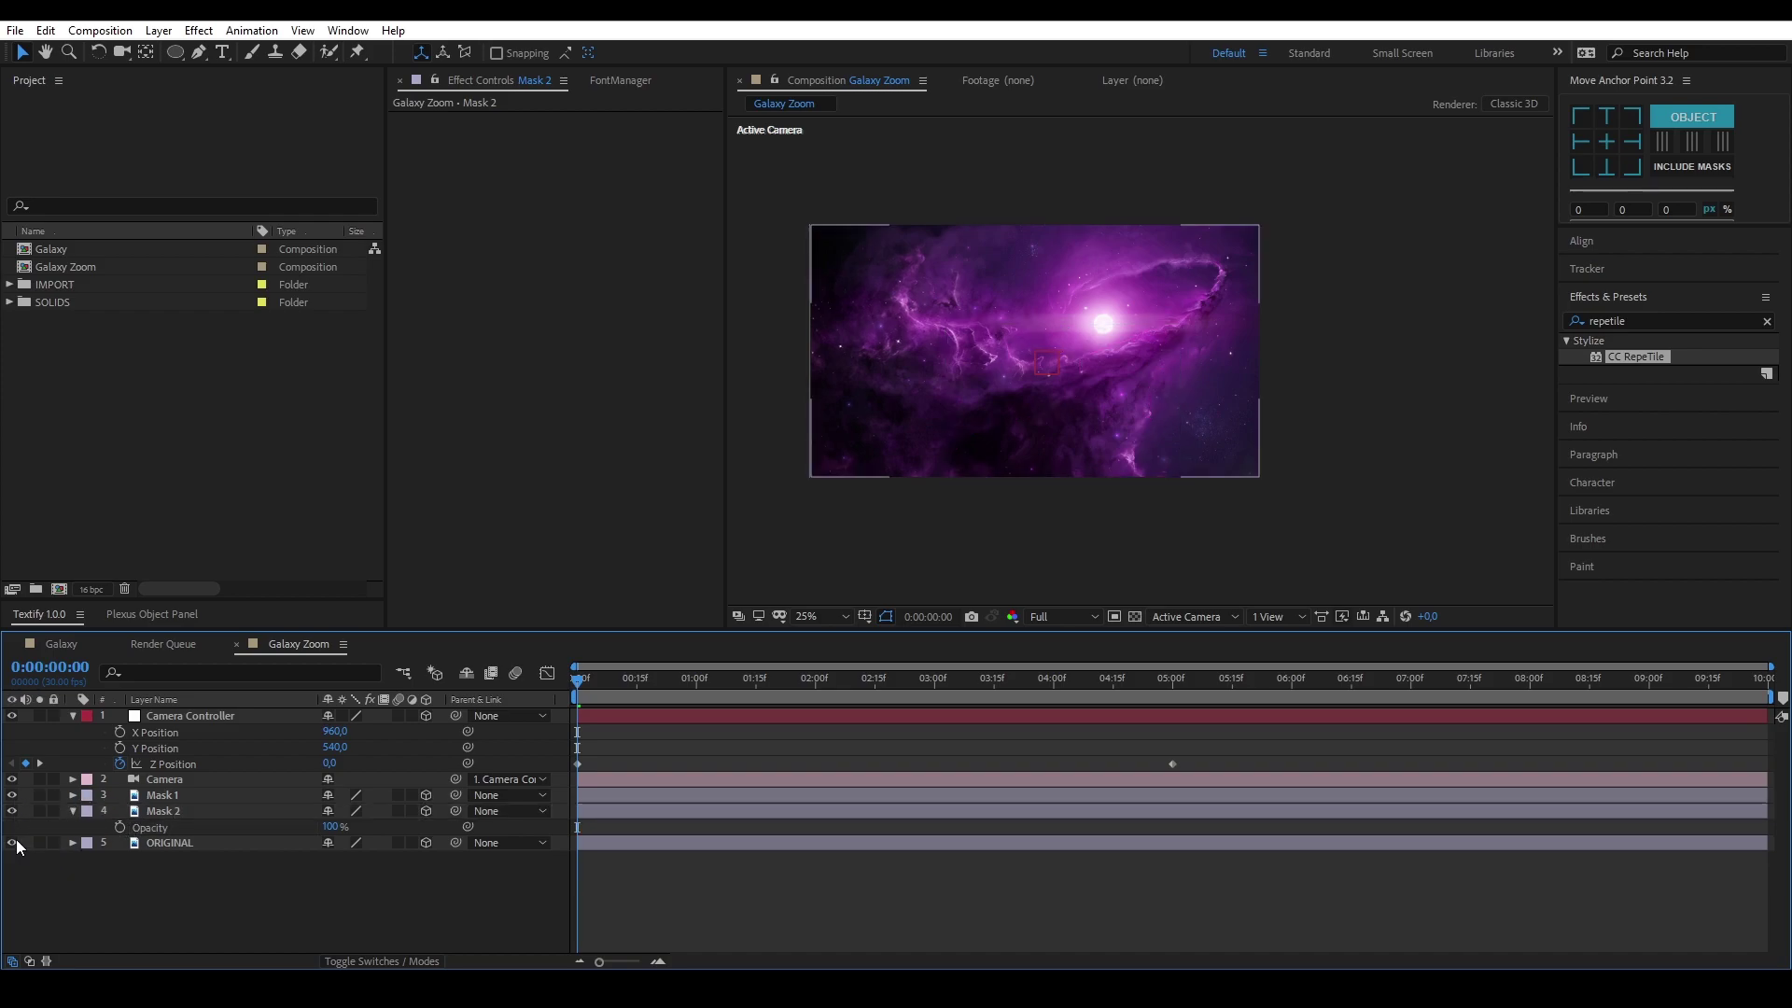
click(150, 842)
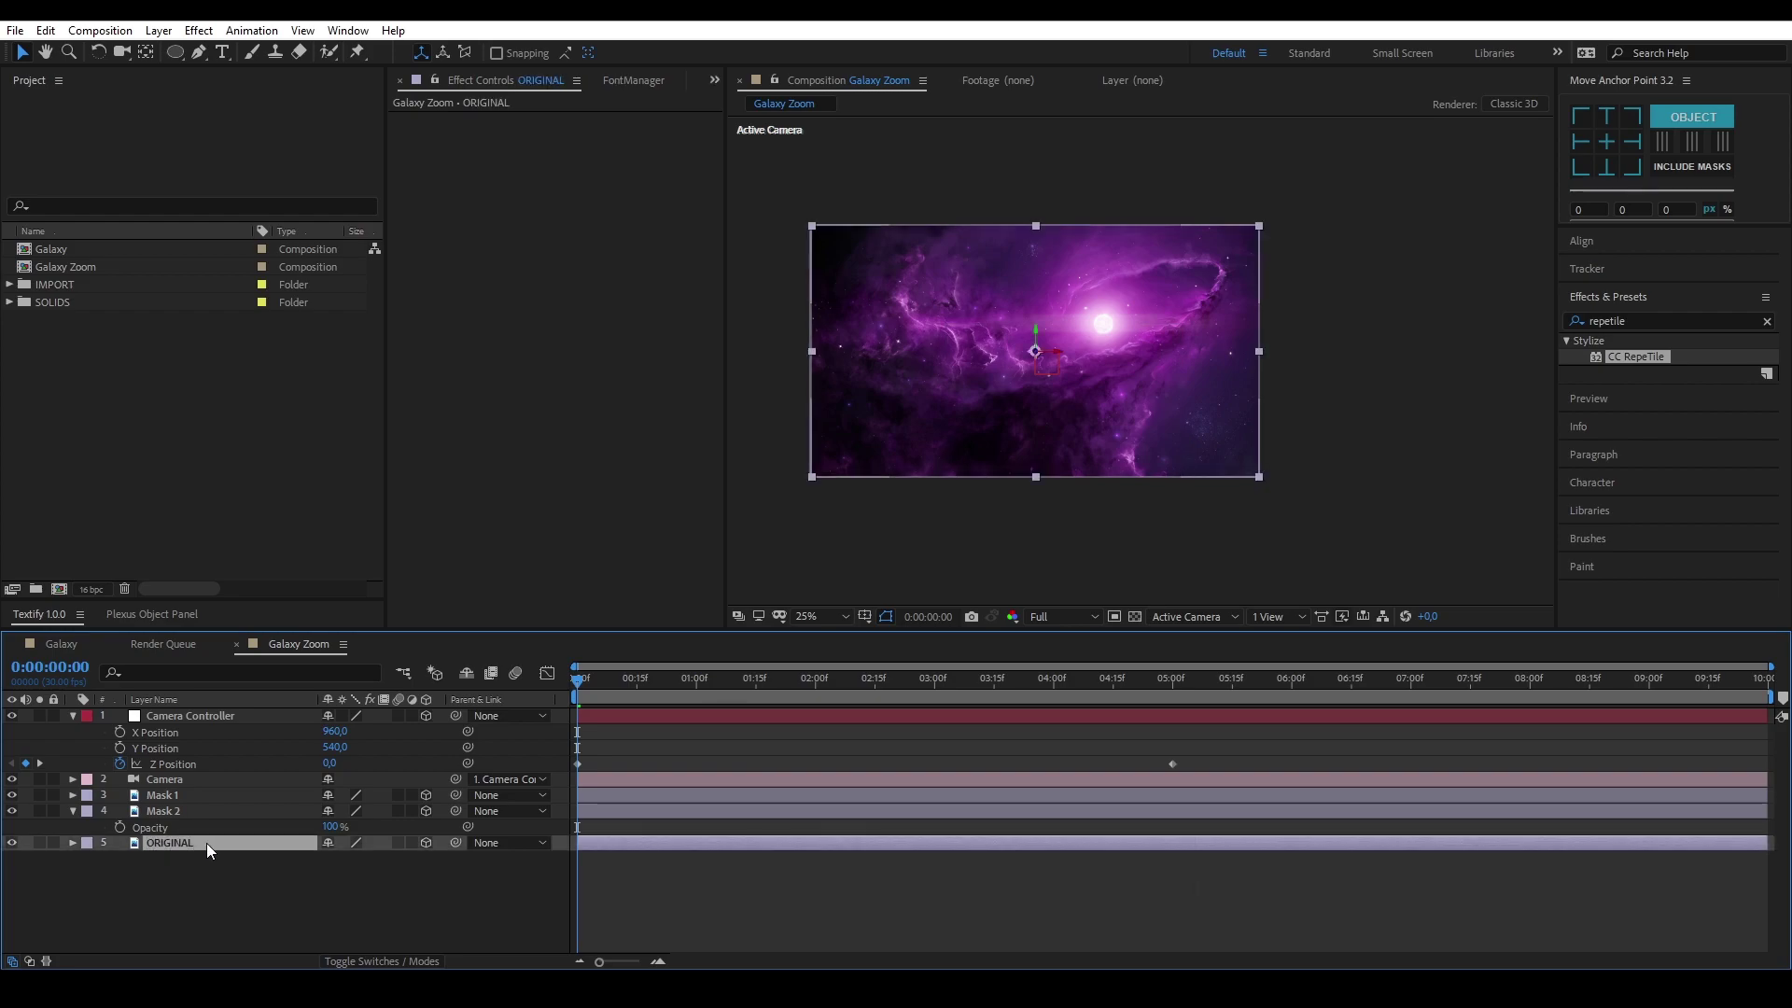
key(ctrl+d)
key(Return)
text(M)
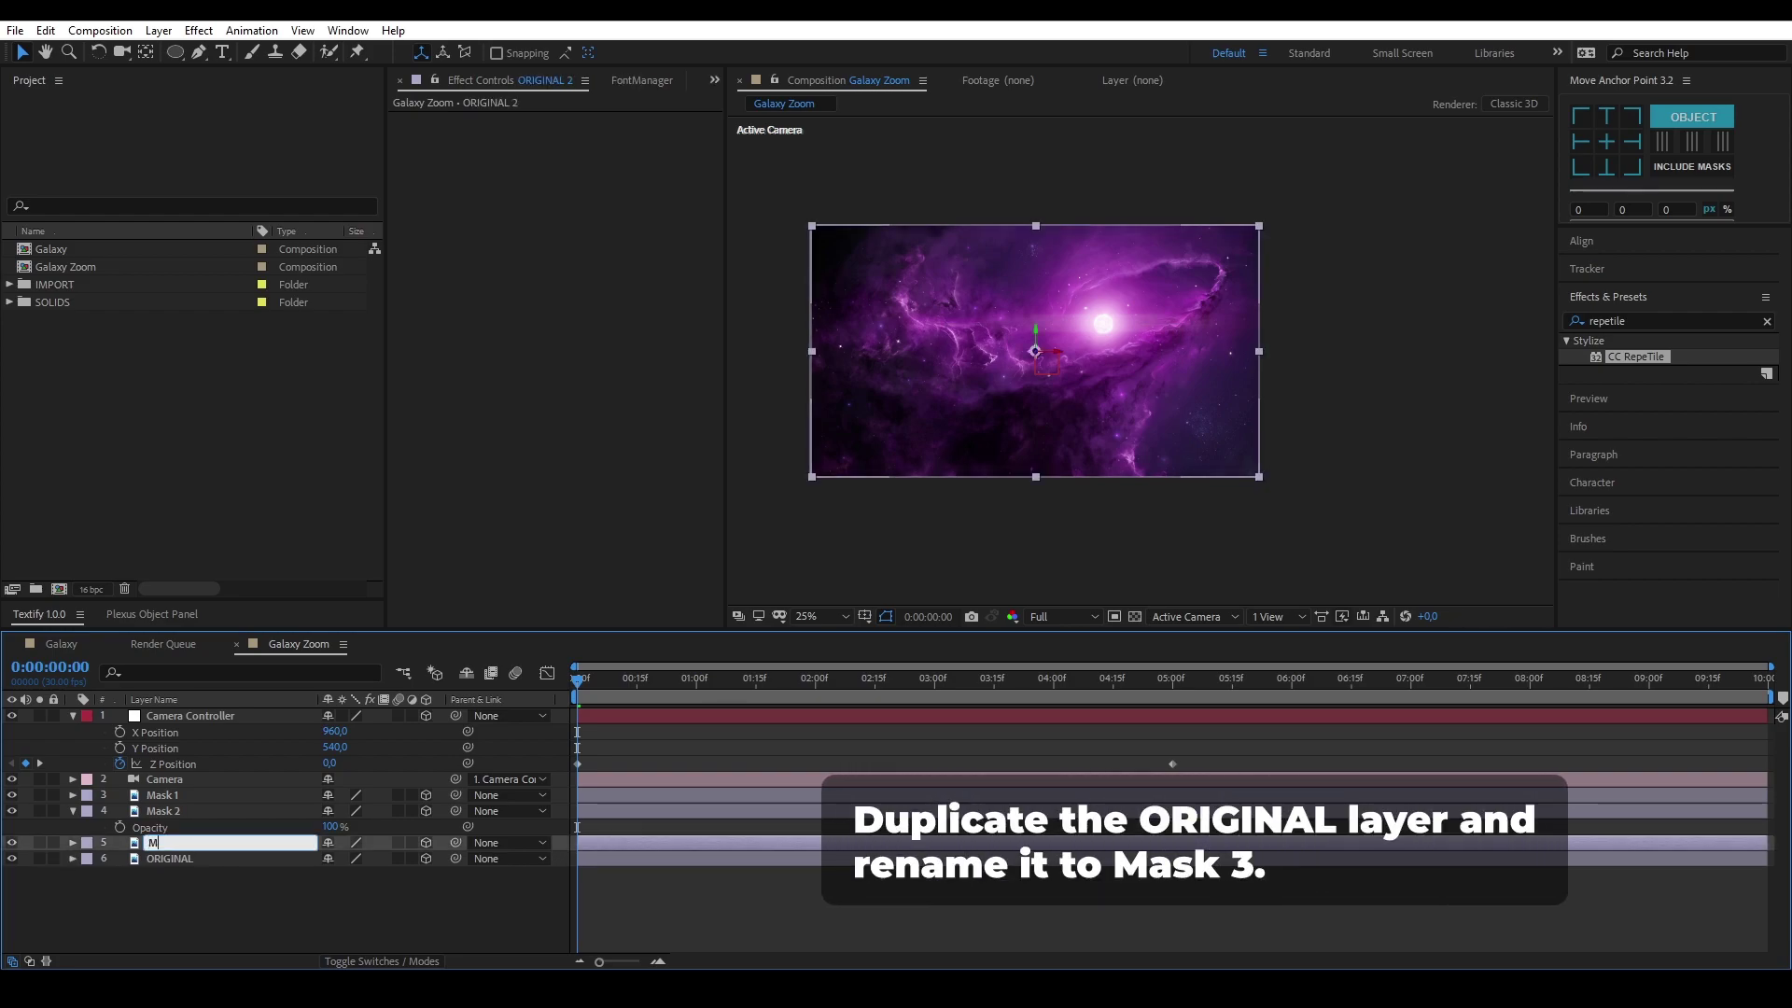
text(ask 3)
key(Return)
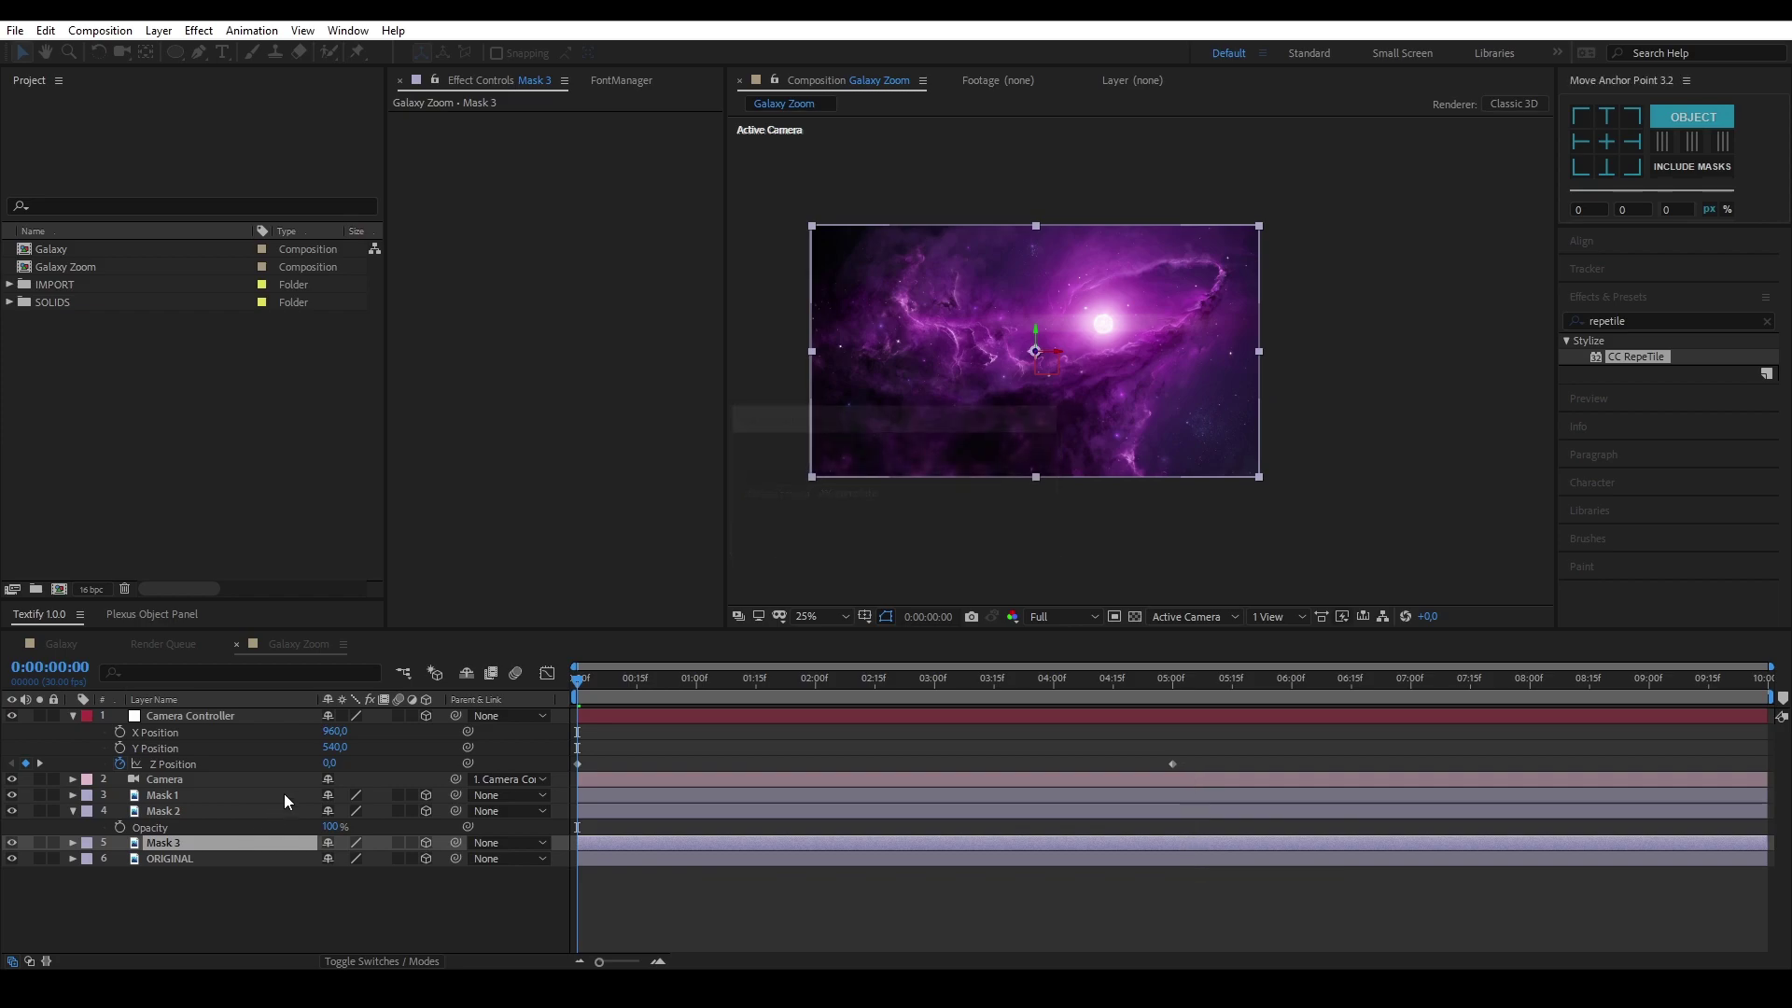
Hide ORIGINAL and solo the Mask 3 layer
click(277, 895)
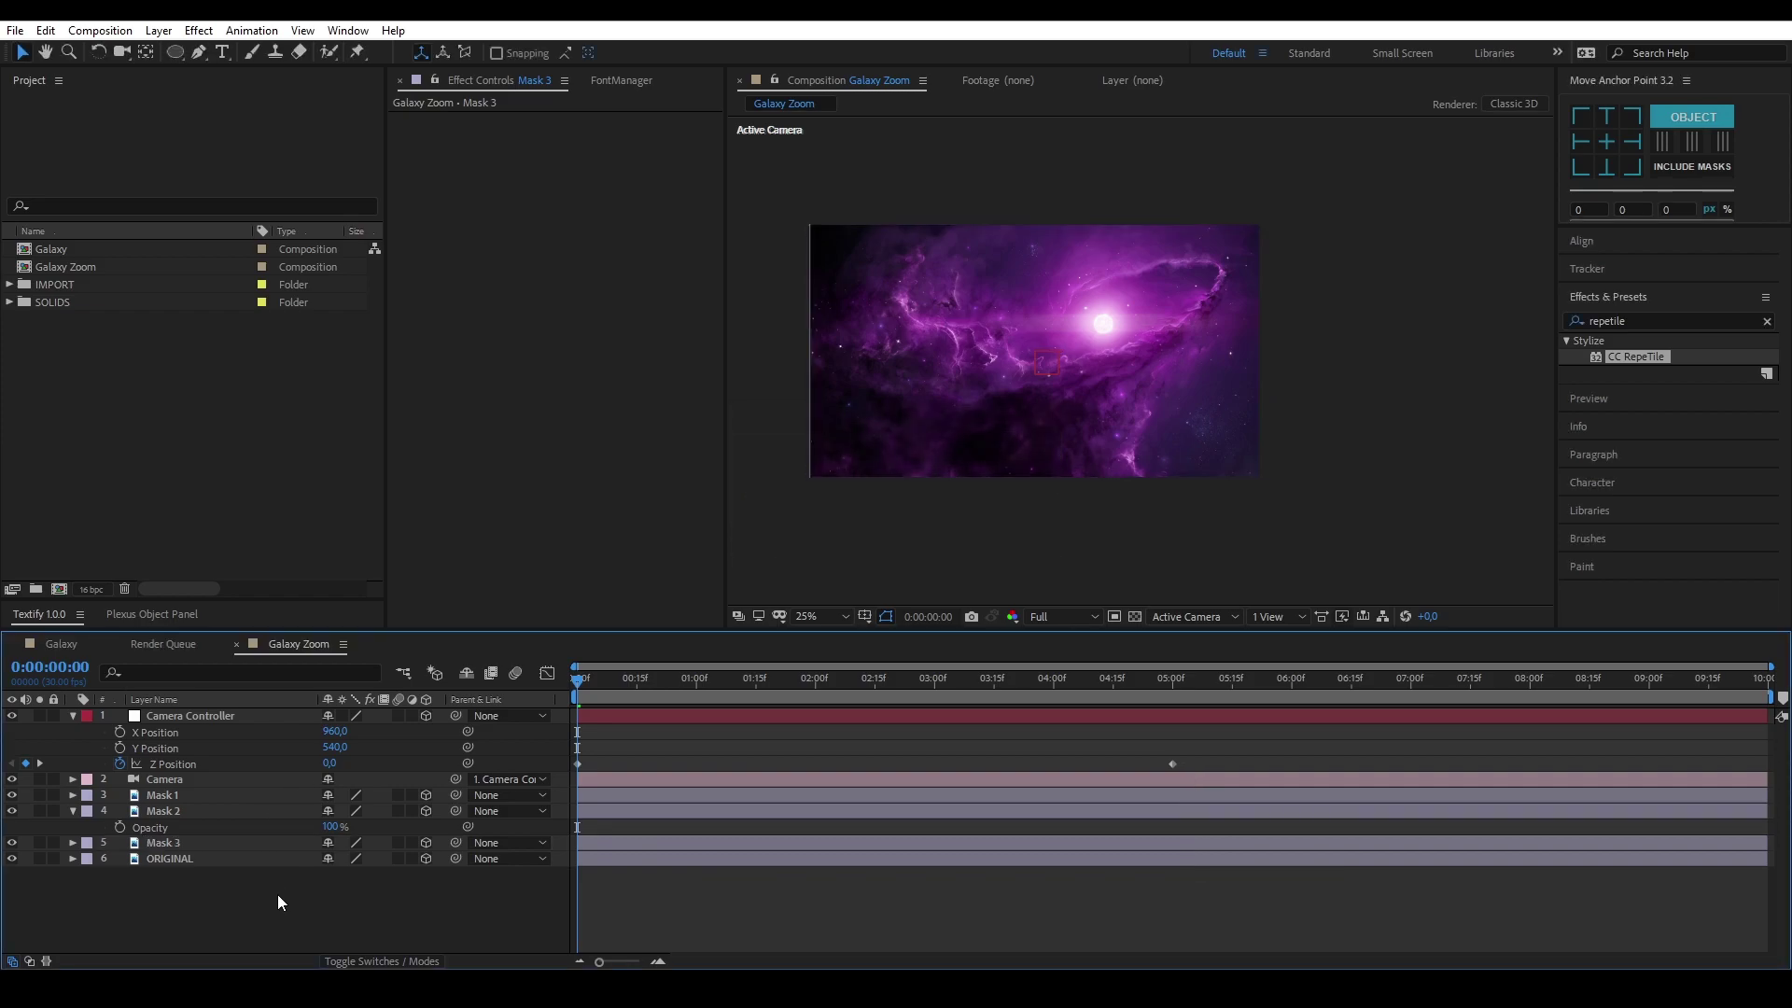
click(12, 859)
click(178, 842)
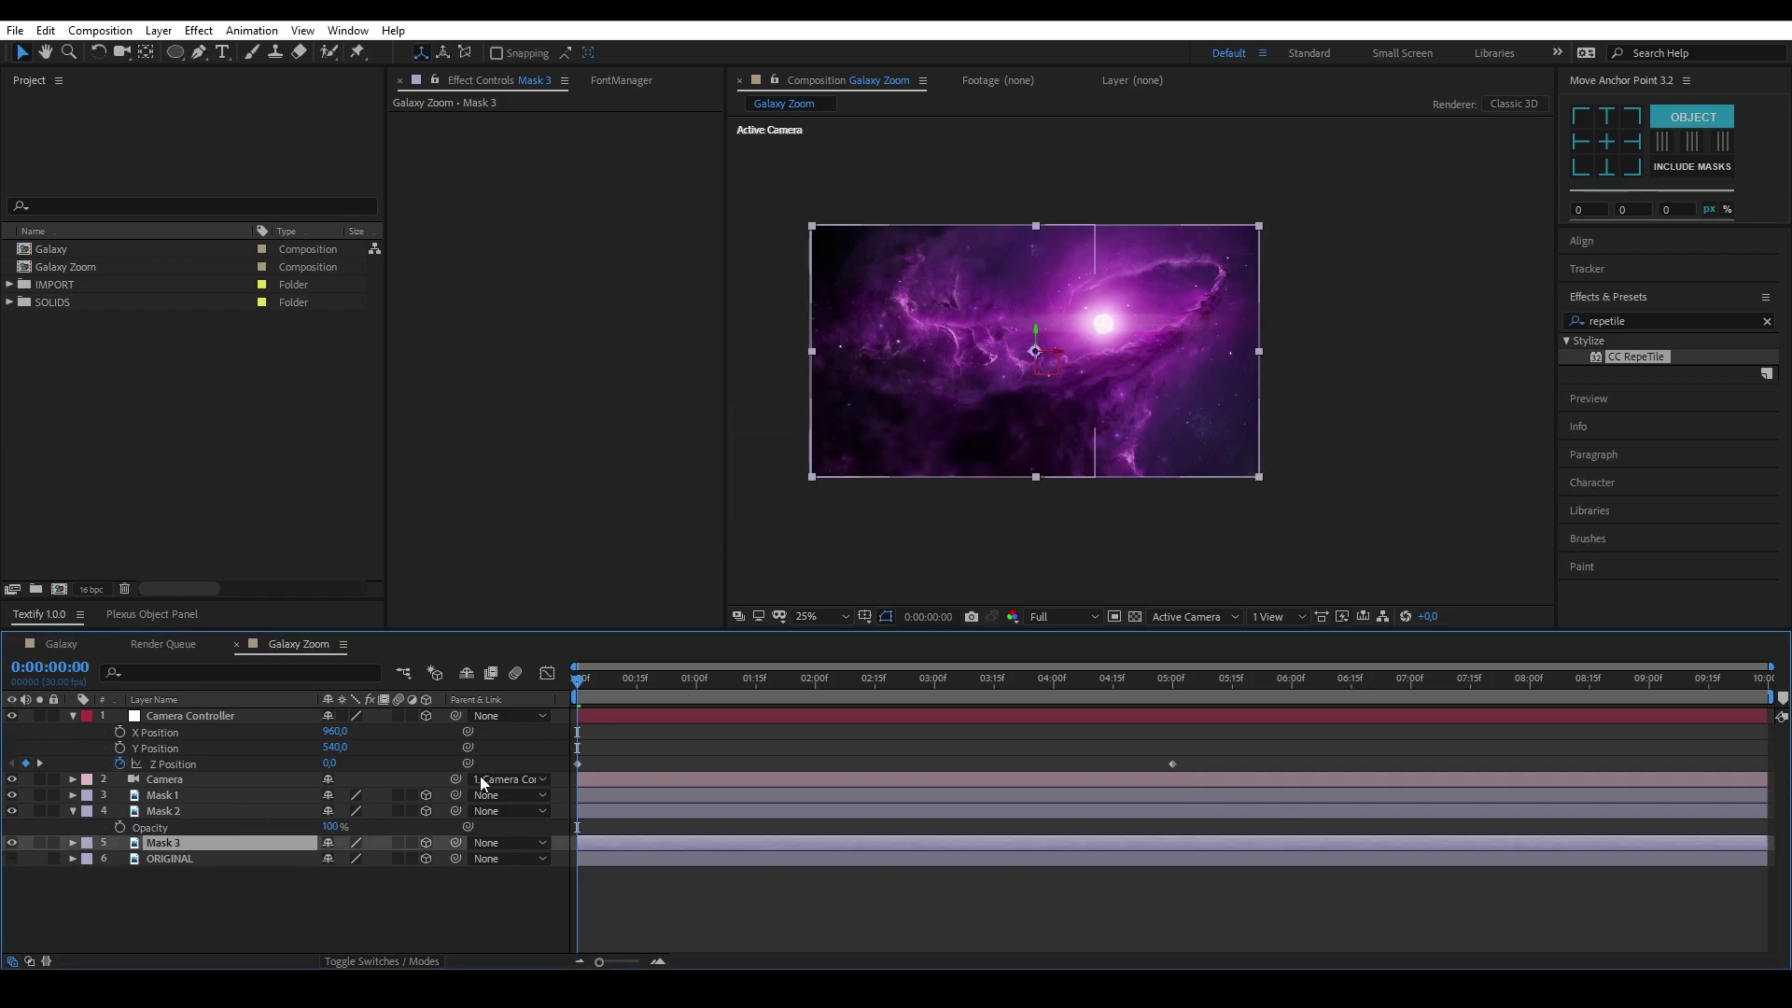
click(40, 842)
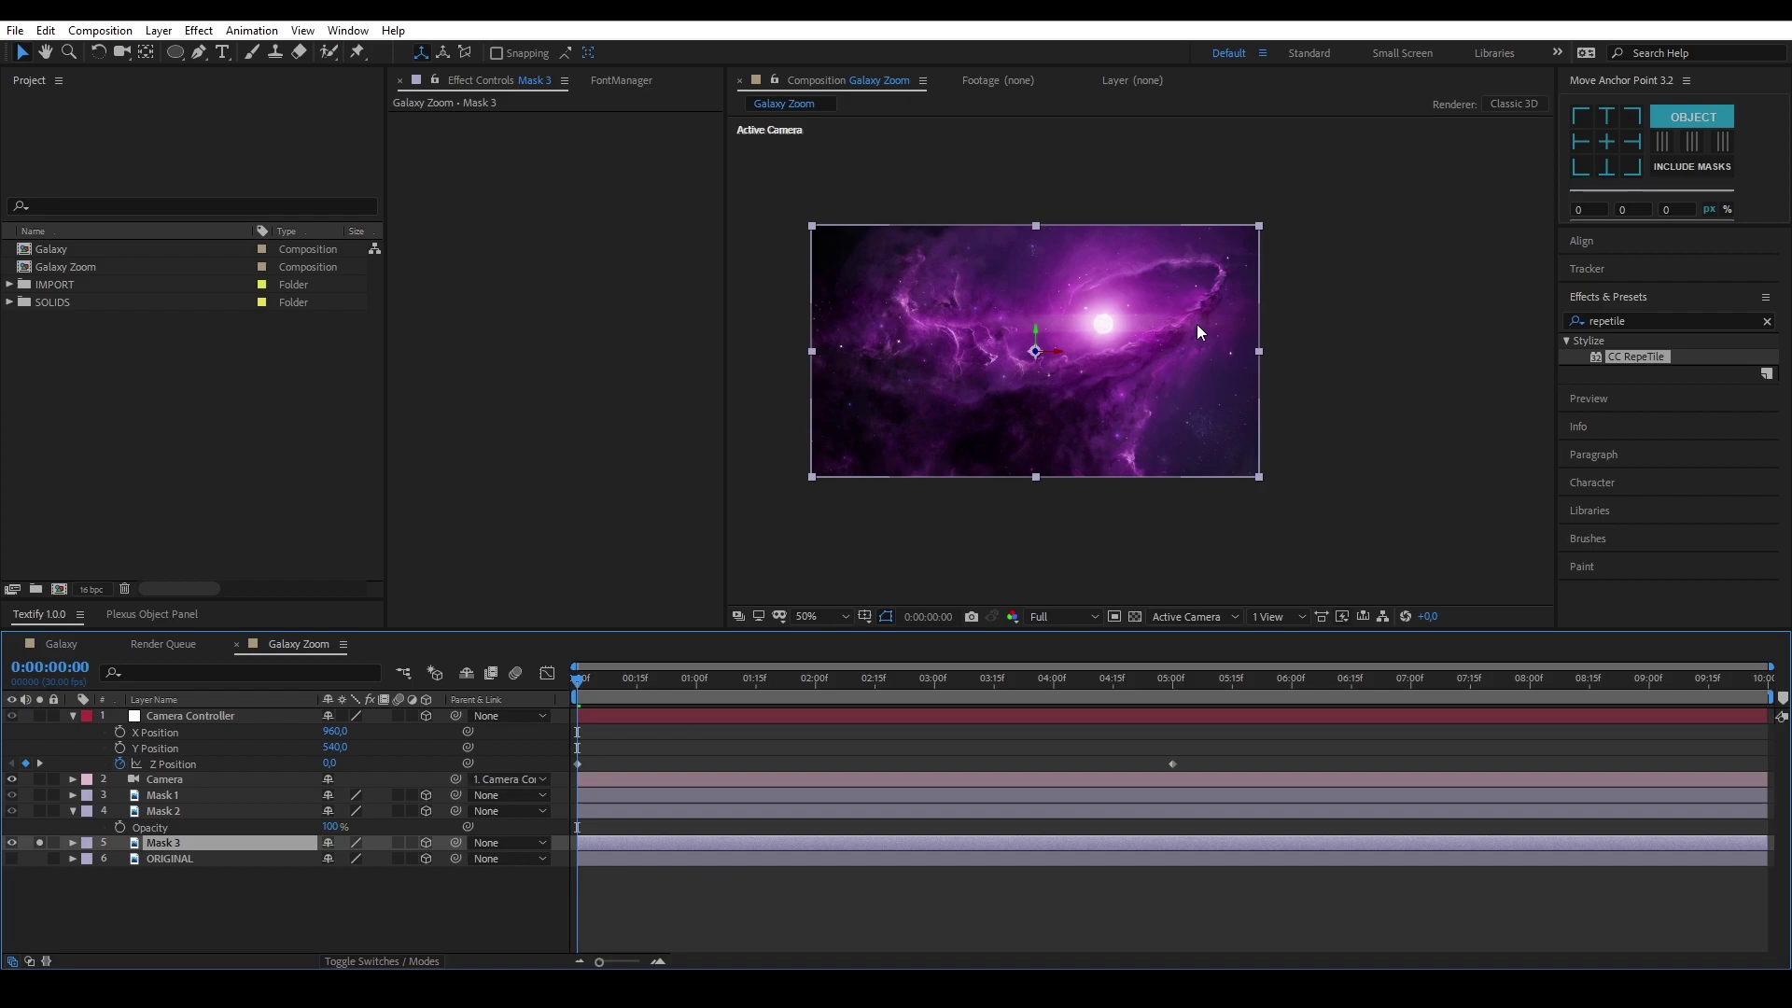
click(199, 811)
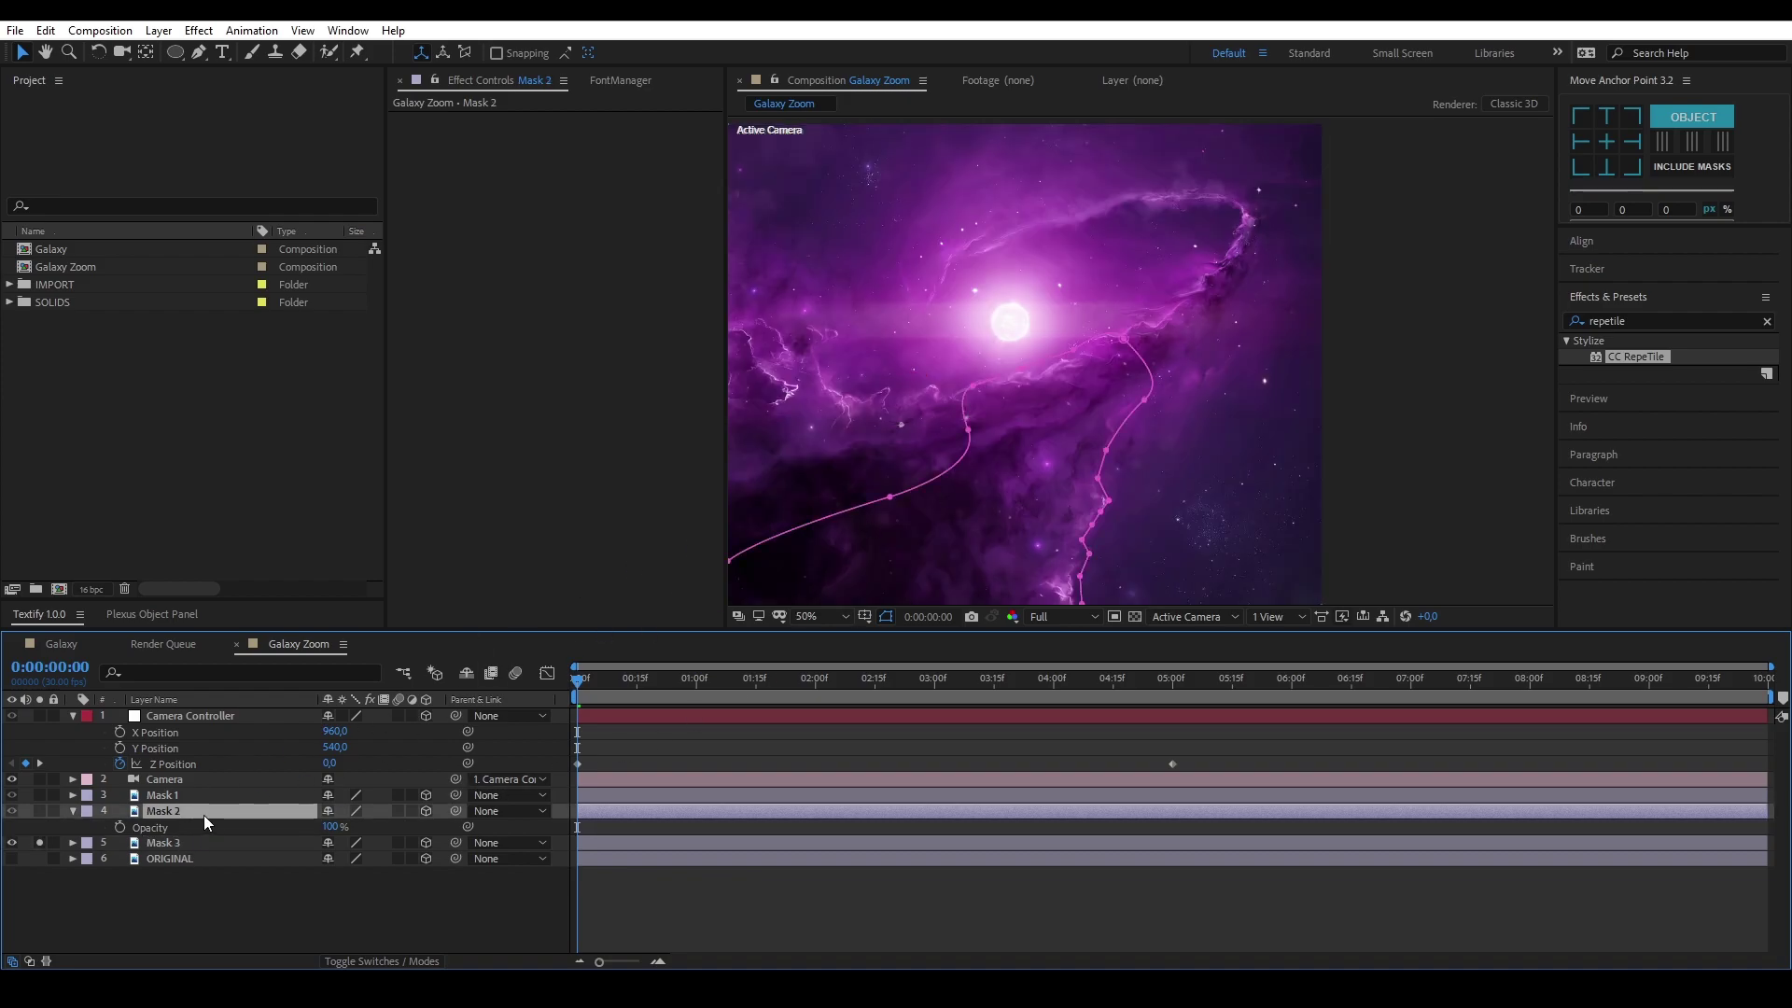
click(181, 842)
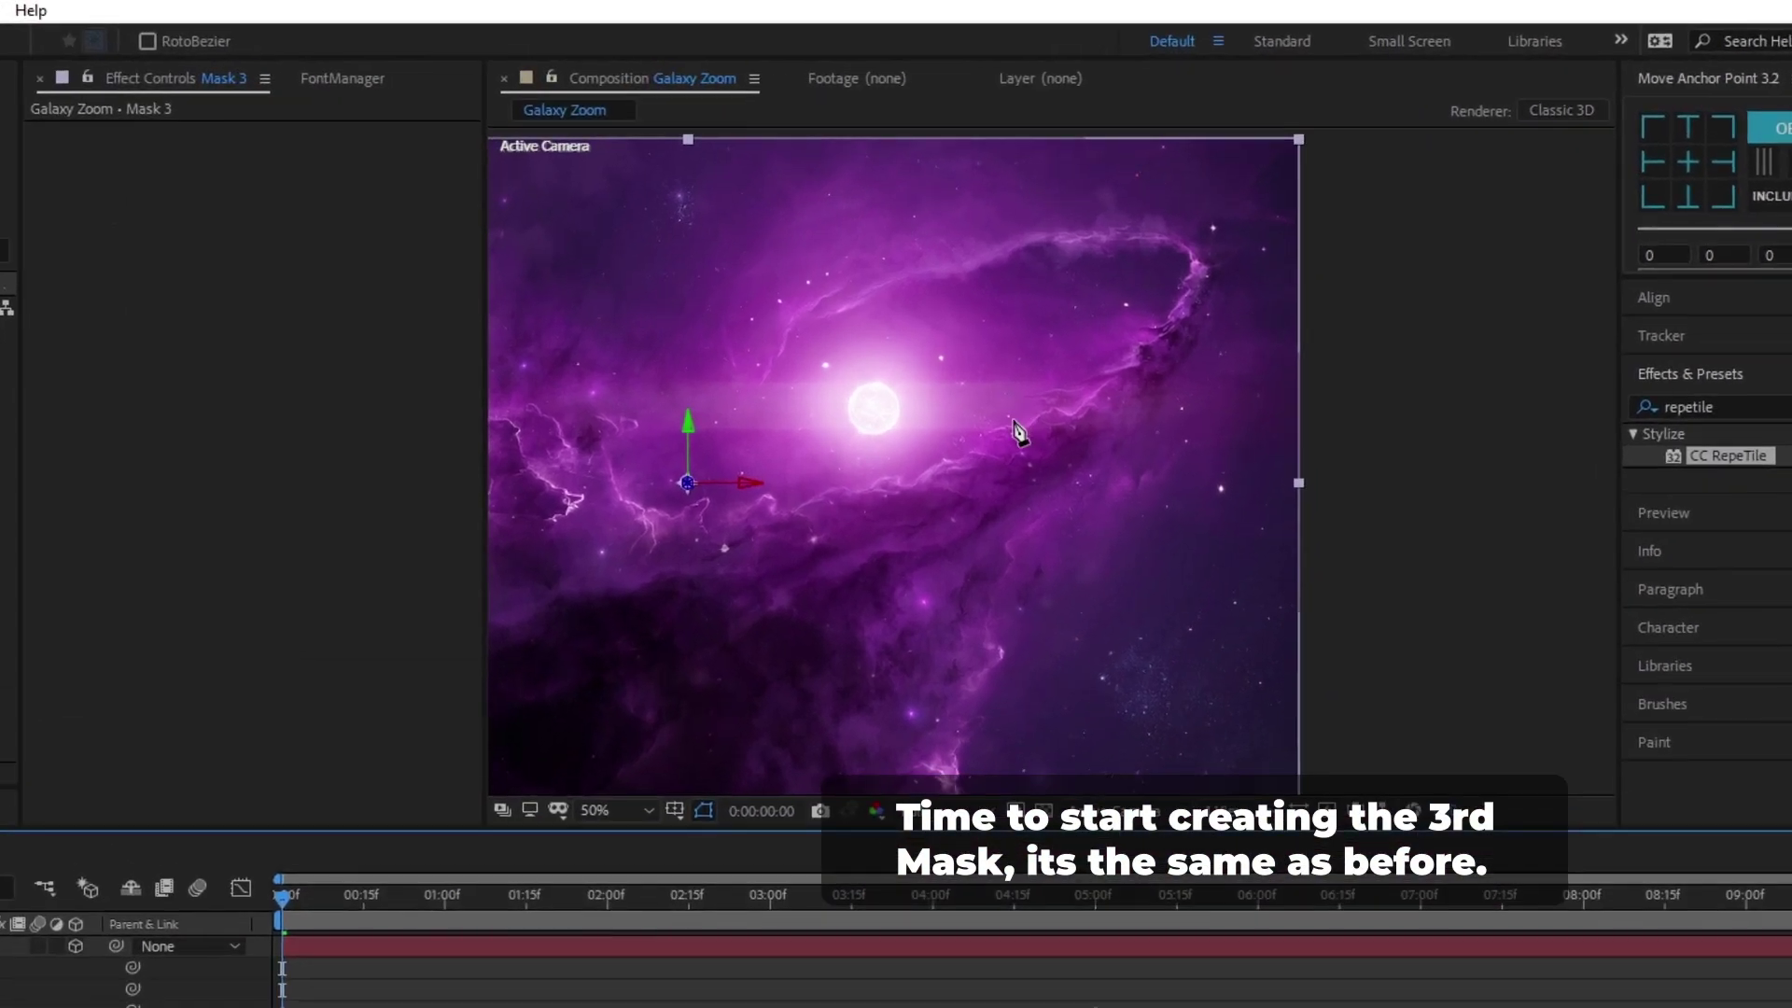
Draw a closed pen mask on Mask 3 tracing the nebula arm
drag(1027, 410, 1044, 393)
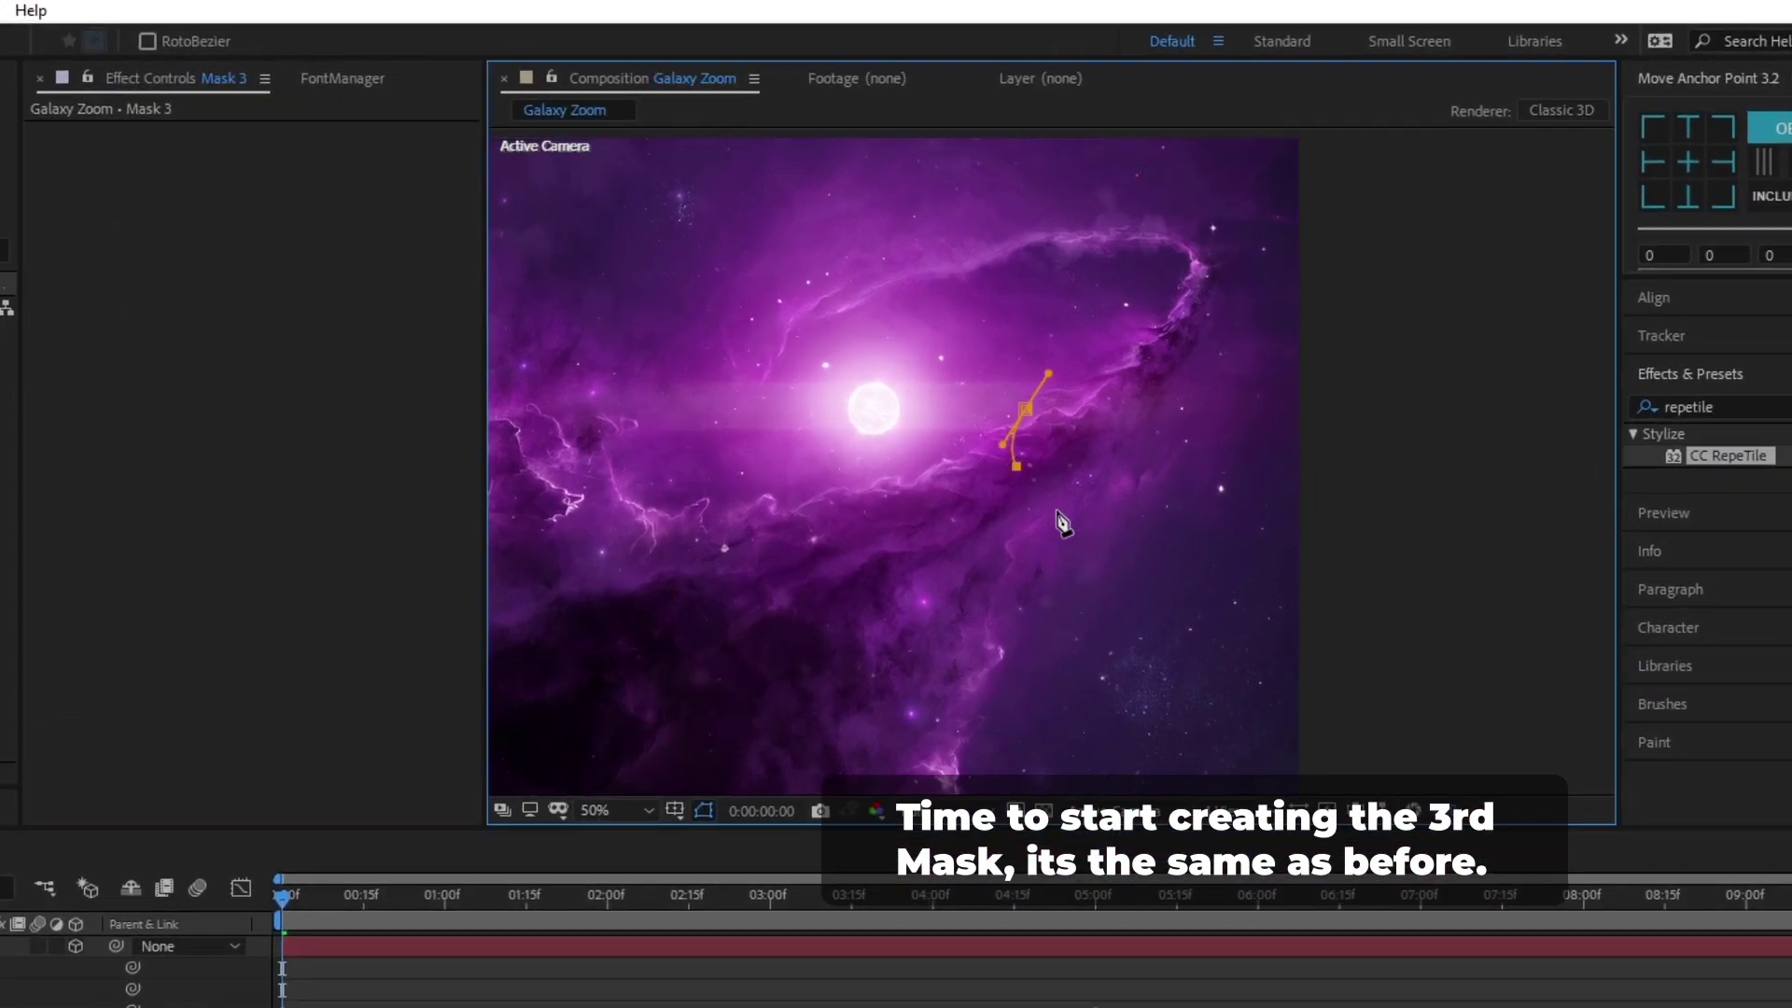
click(1078, 499)
click(1152, 435)
click(1212, 316)
click(1208, 229)
click(1137, 329)
click(1026, 408)
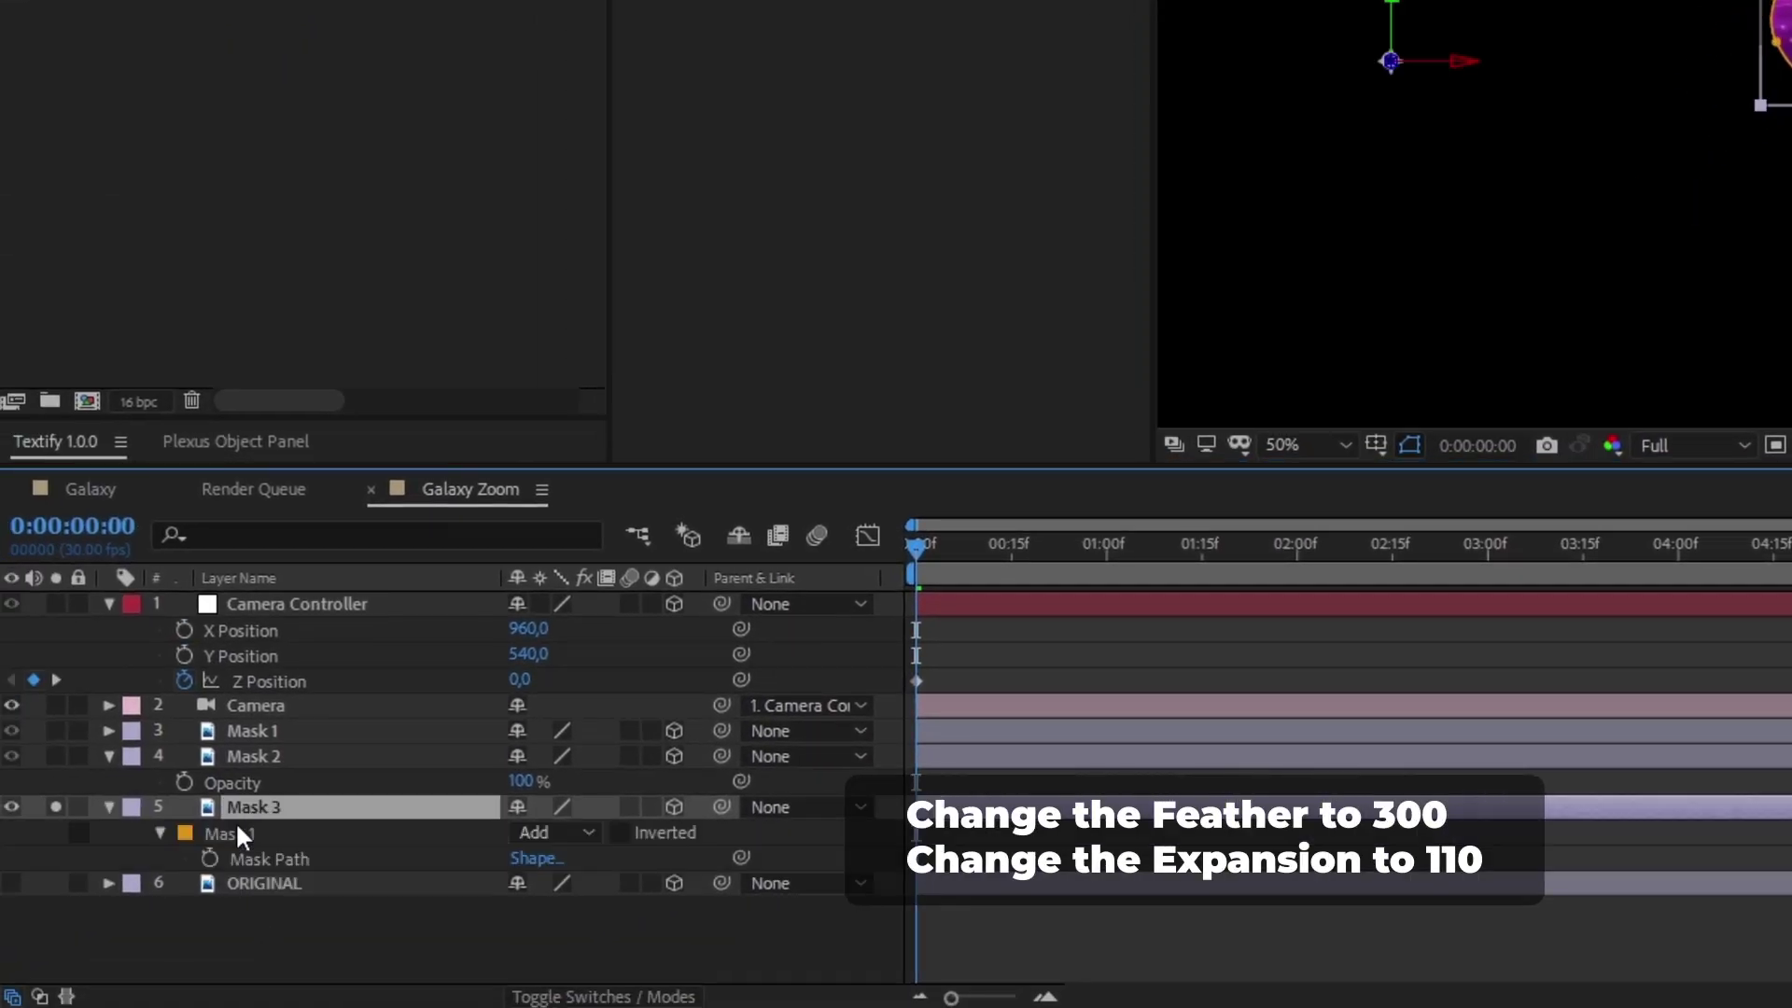
Set Mask 3's Mask Feather to 300 and Mask Expansion to 110 pixels
click(161, 833)
click(157, 831)
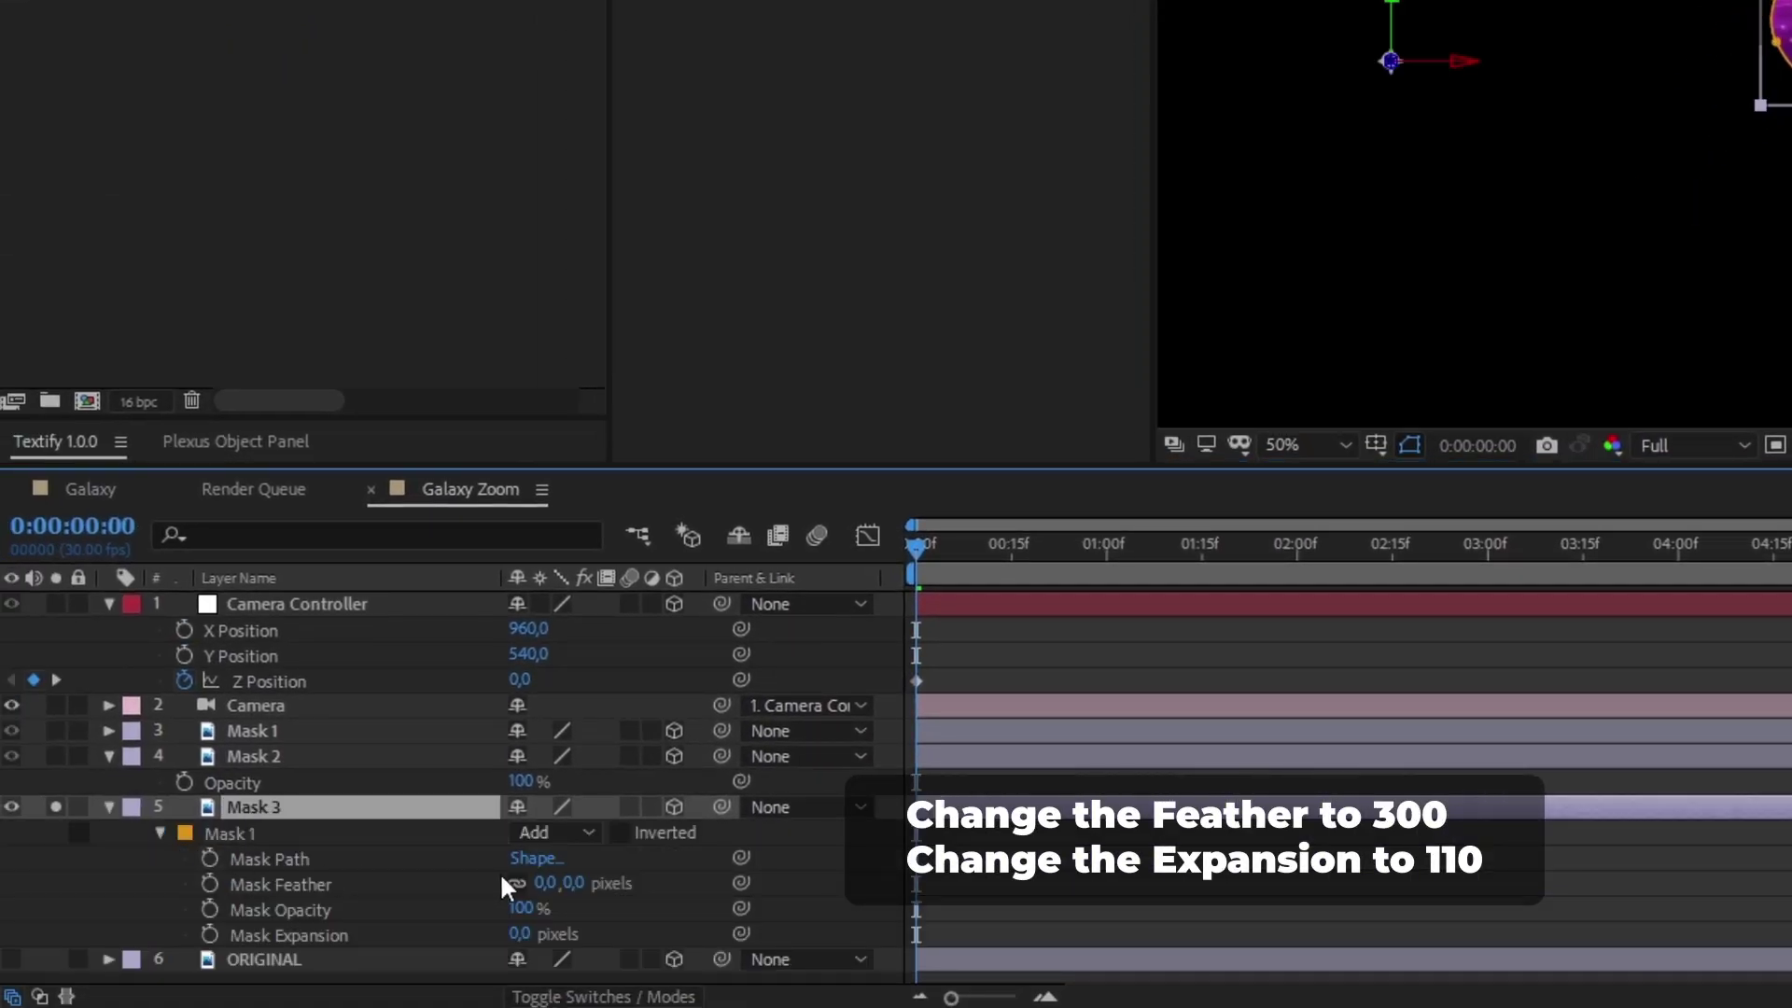
click(573, 883)
text(300)
key(Return)
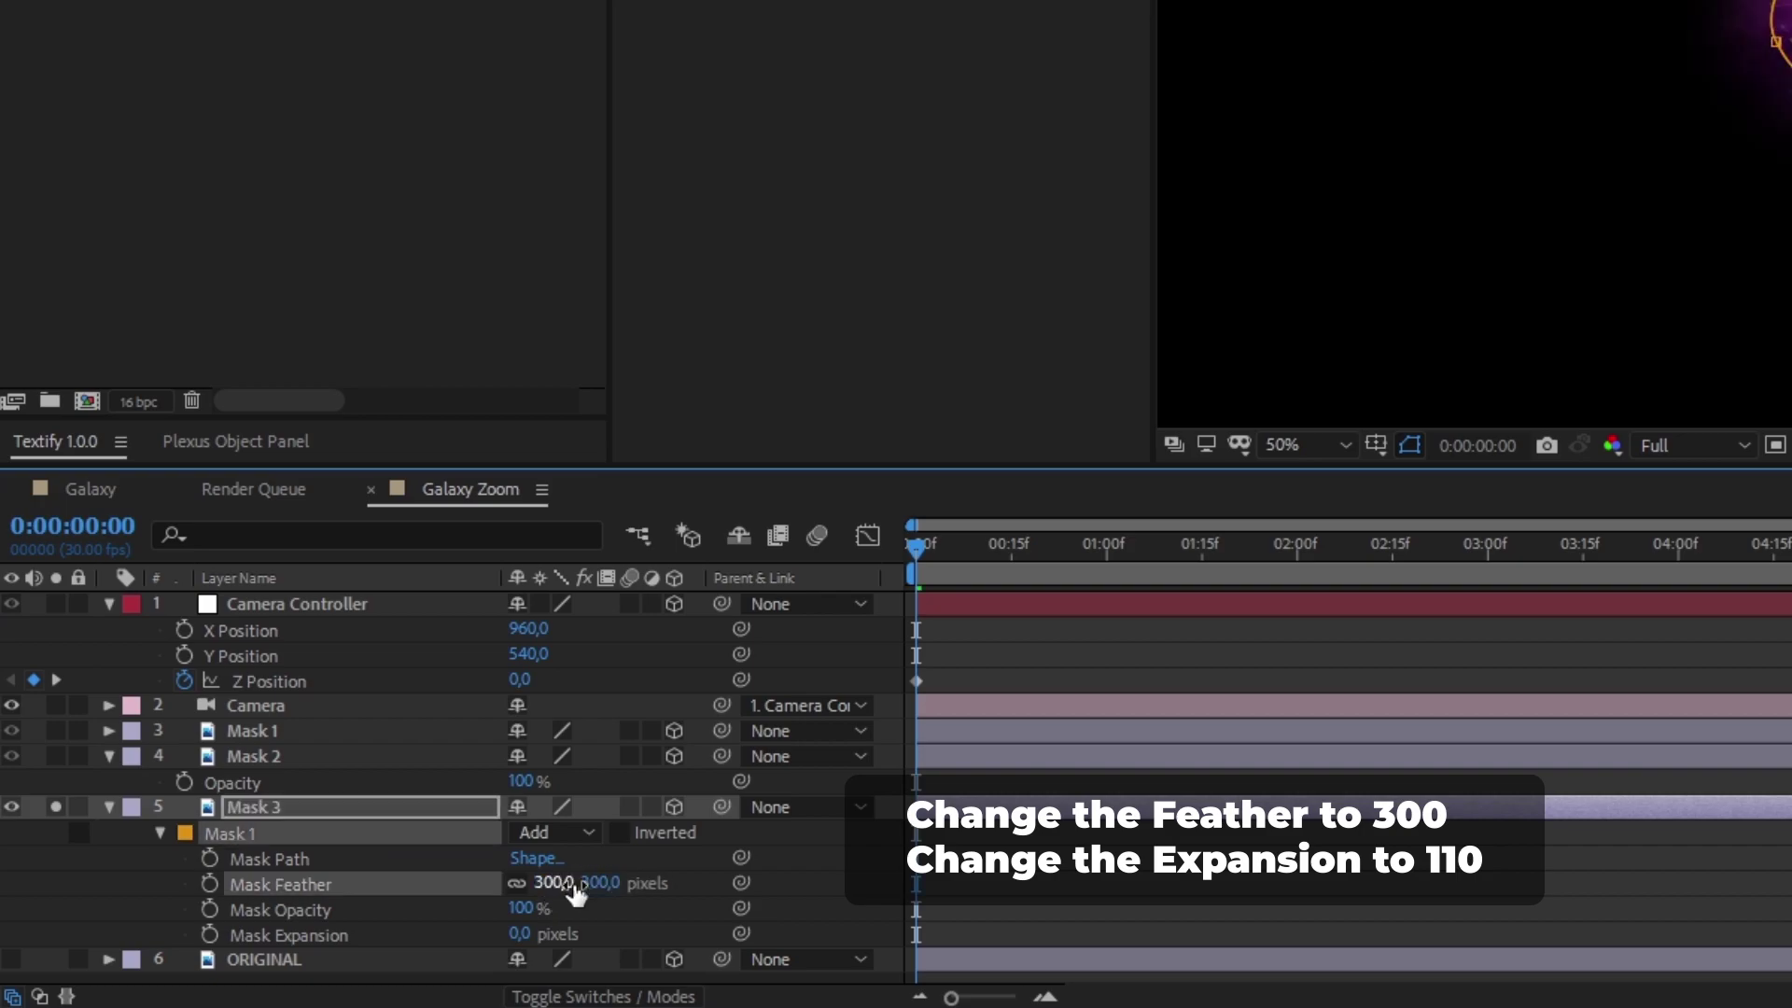
click(519, 933)
text(110)
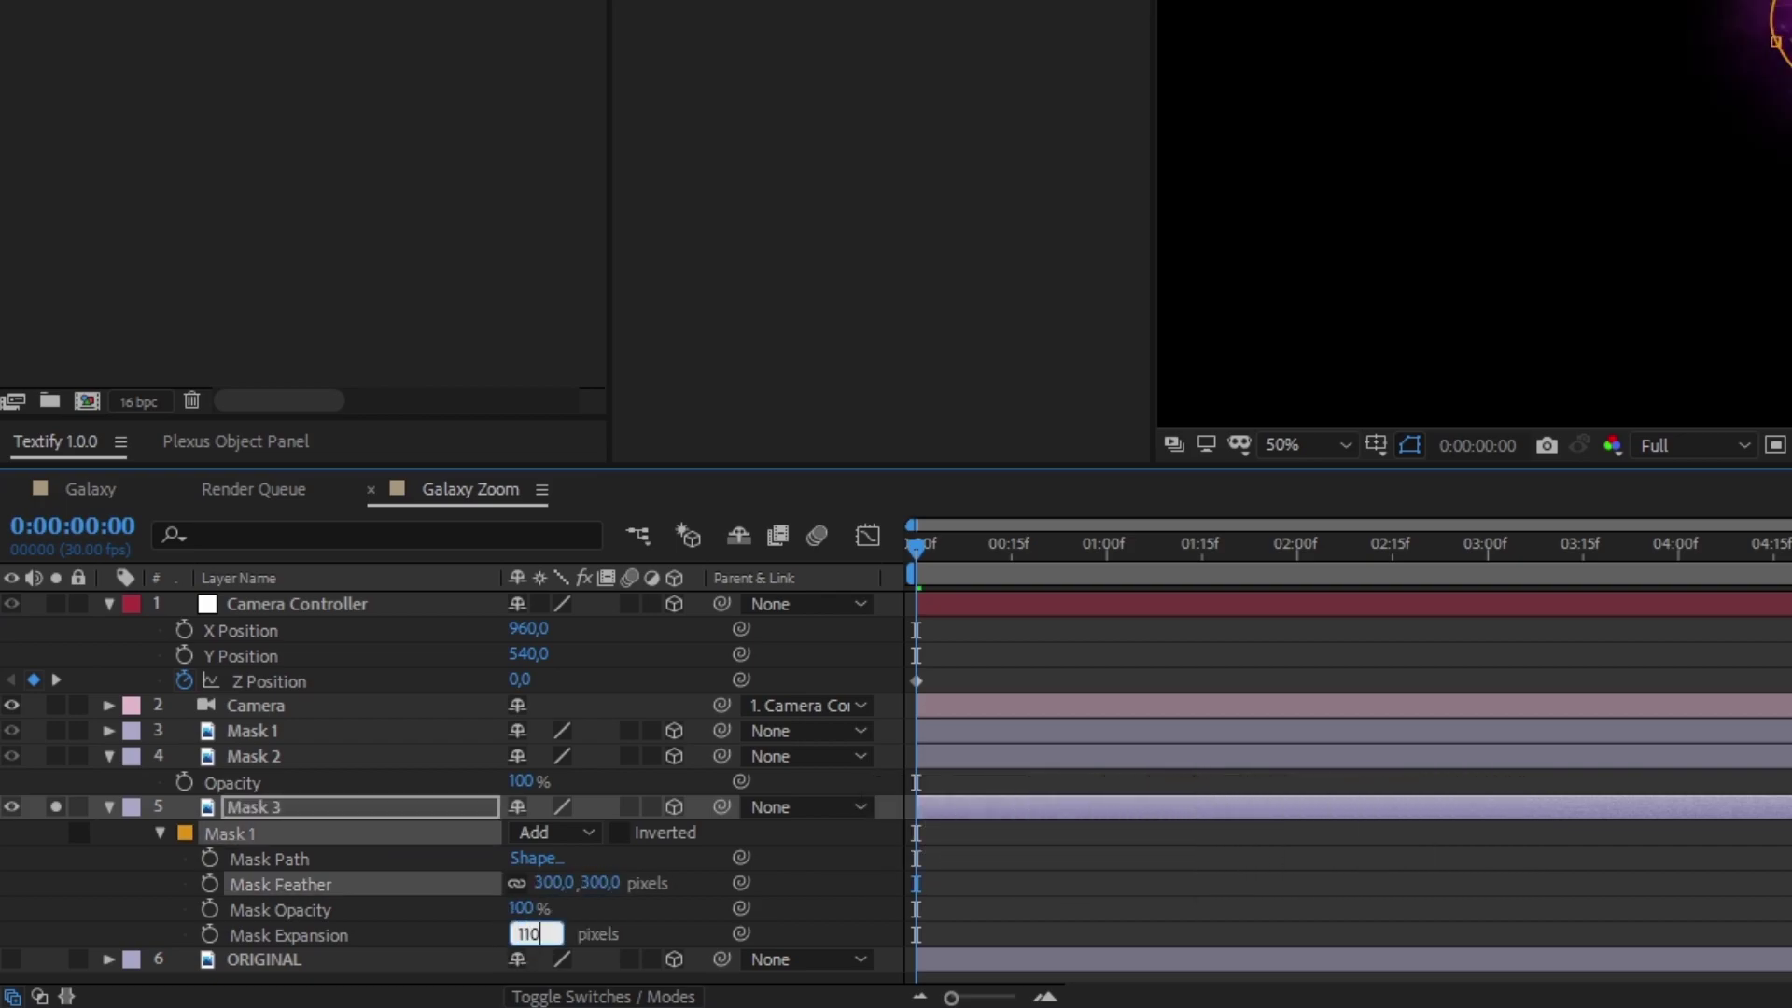
key(Return)
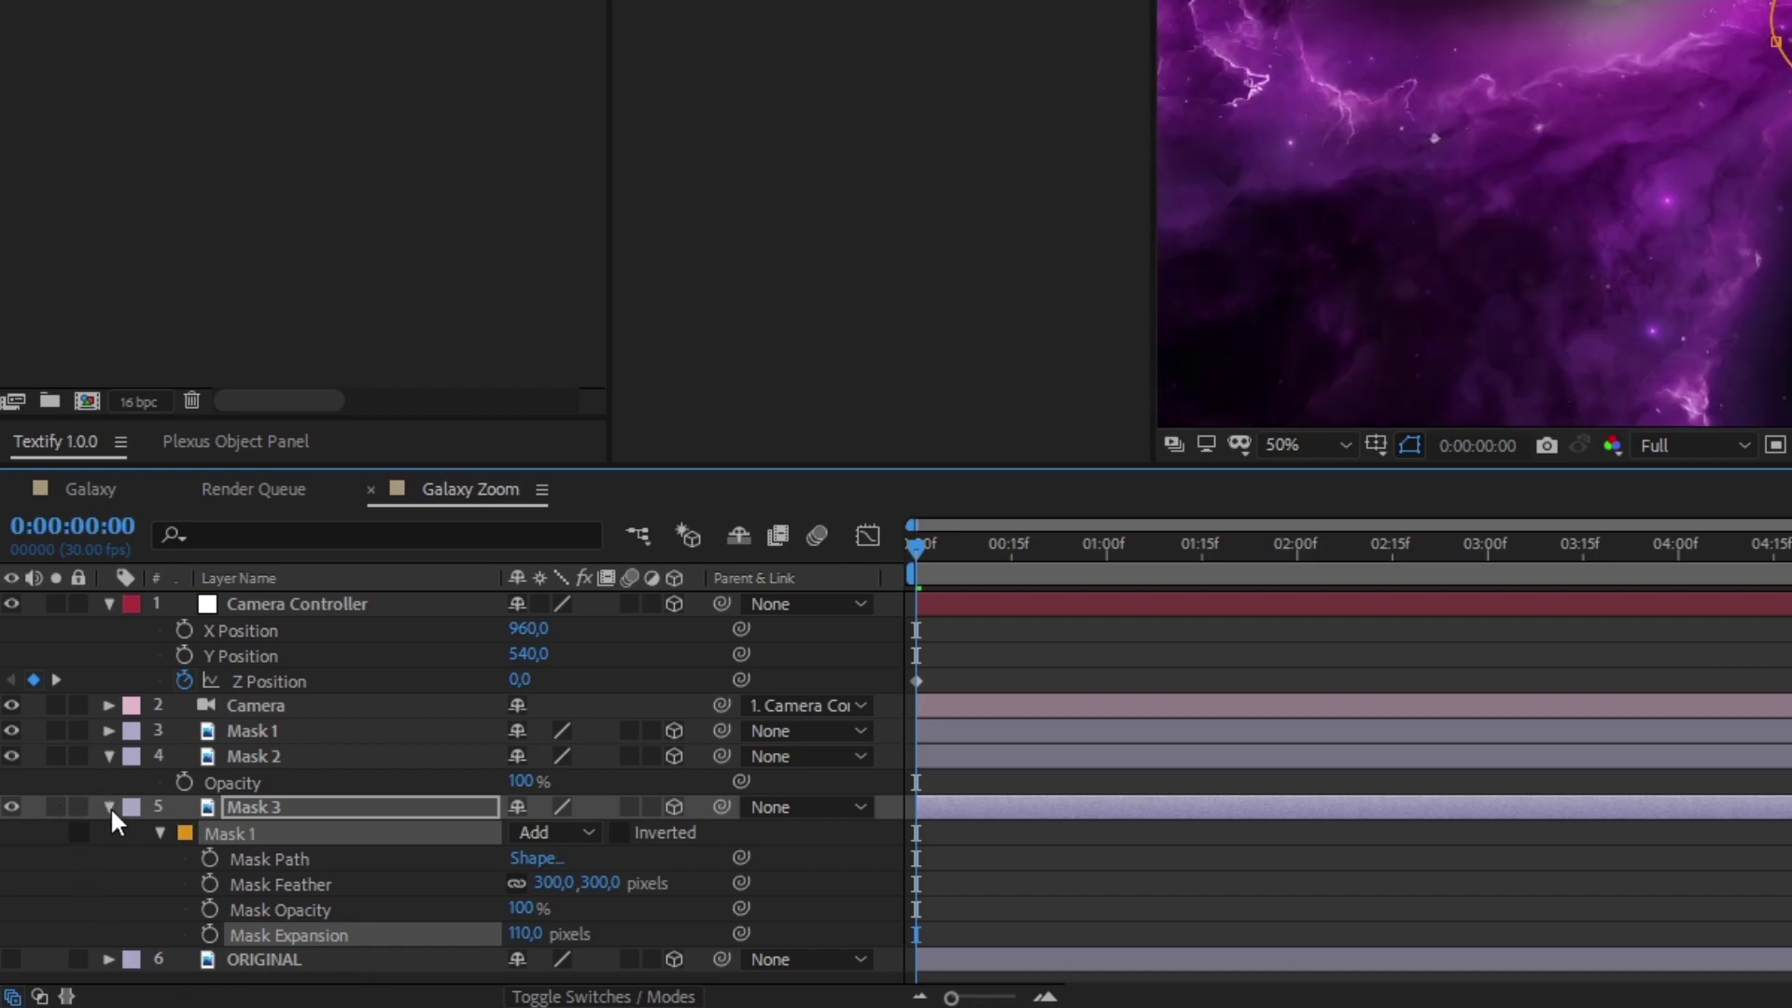
click(110, 808)
Set Mask 3's Z Position to 600, comparing against Mask 2's depth
click(273, 819)
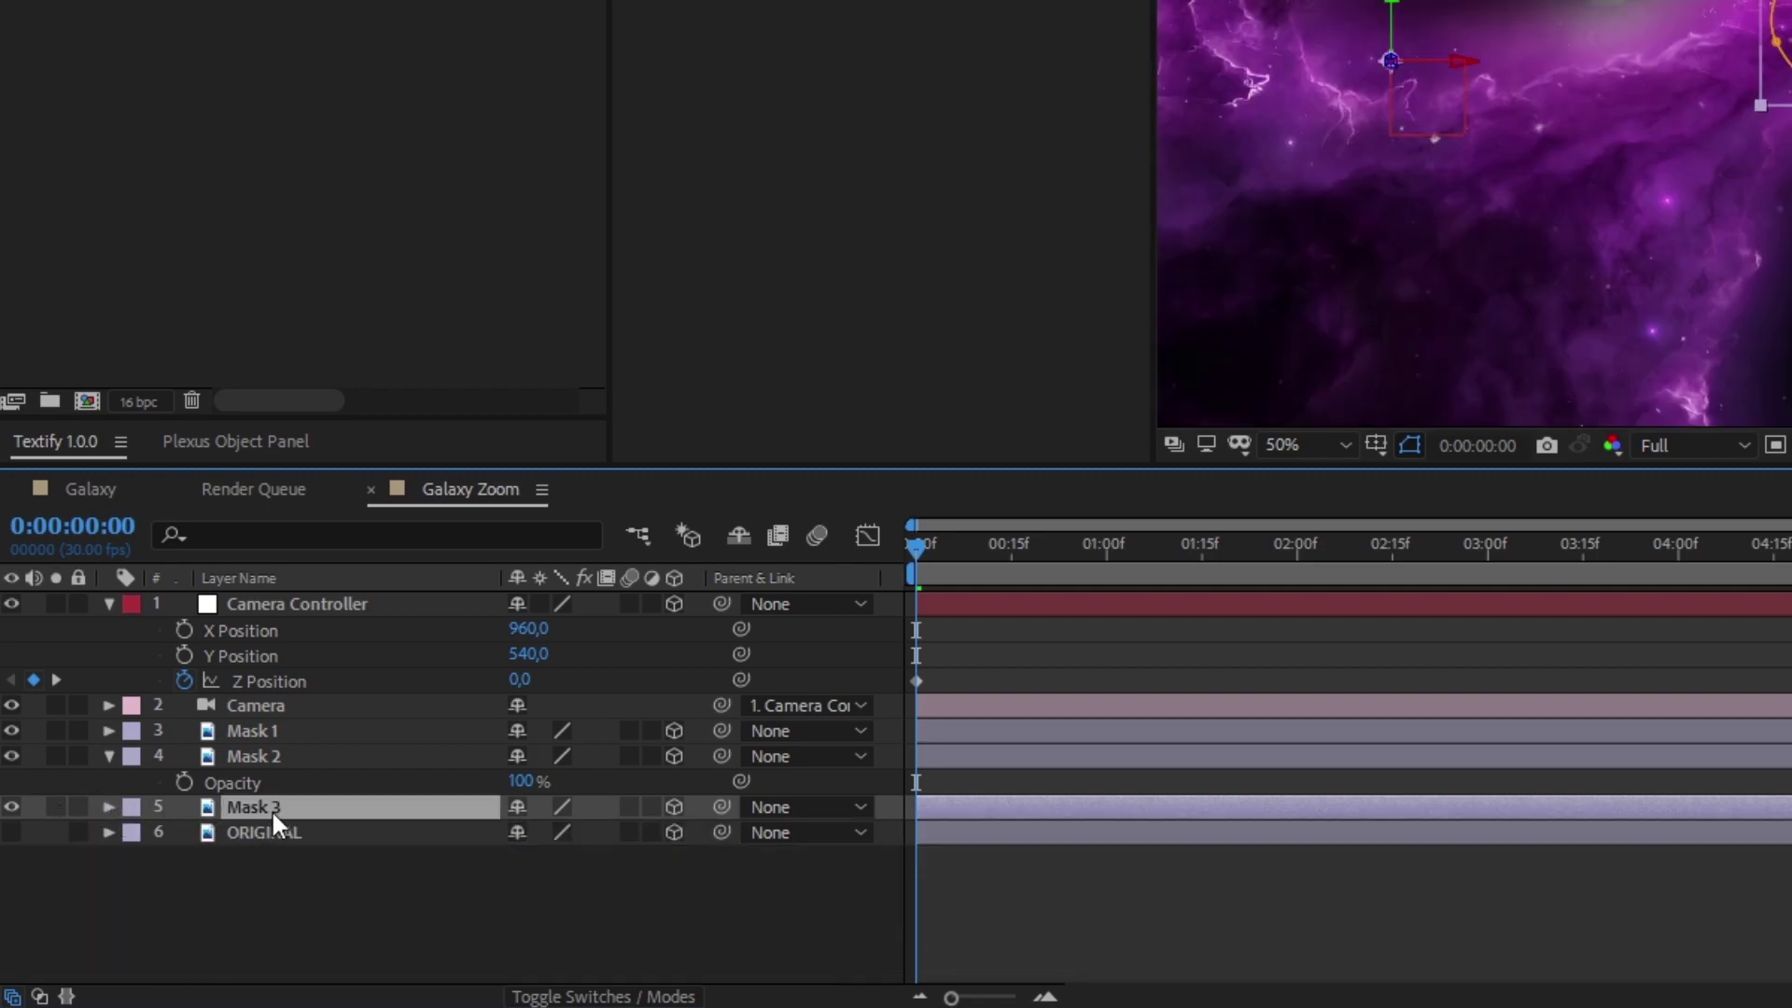
key(p)
click(355, 764)
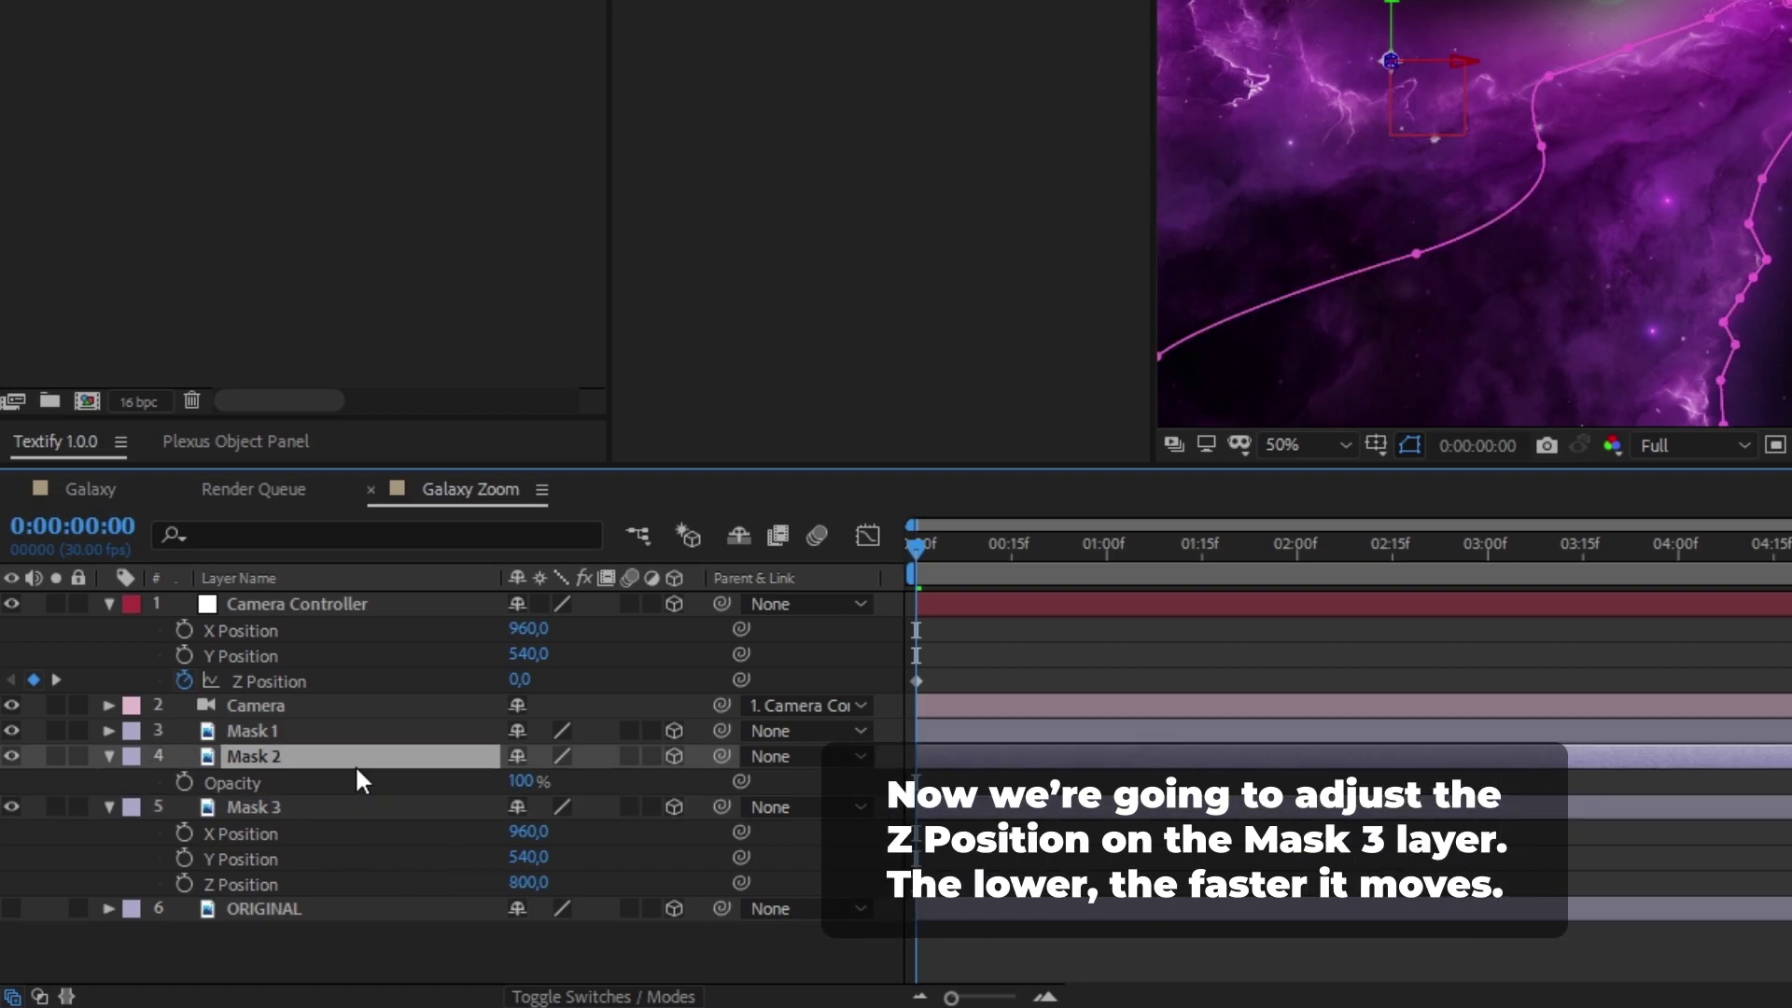
key(p)
click(529, 934)
text(6)
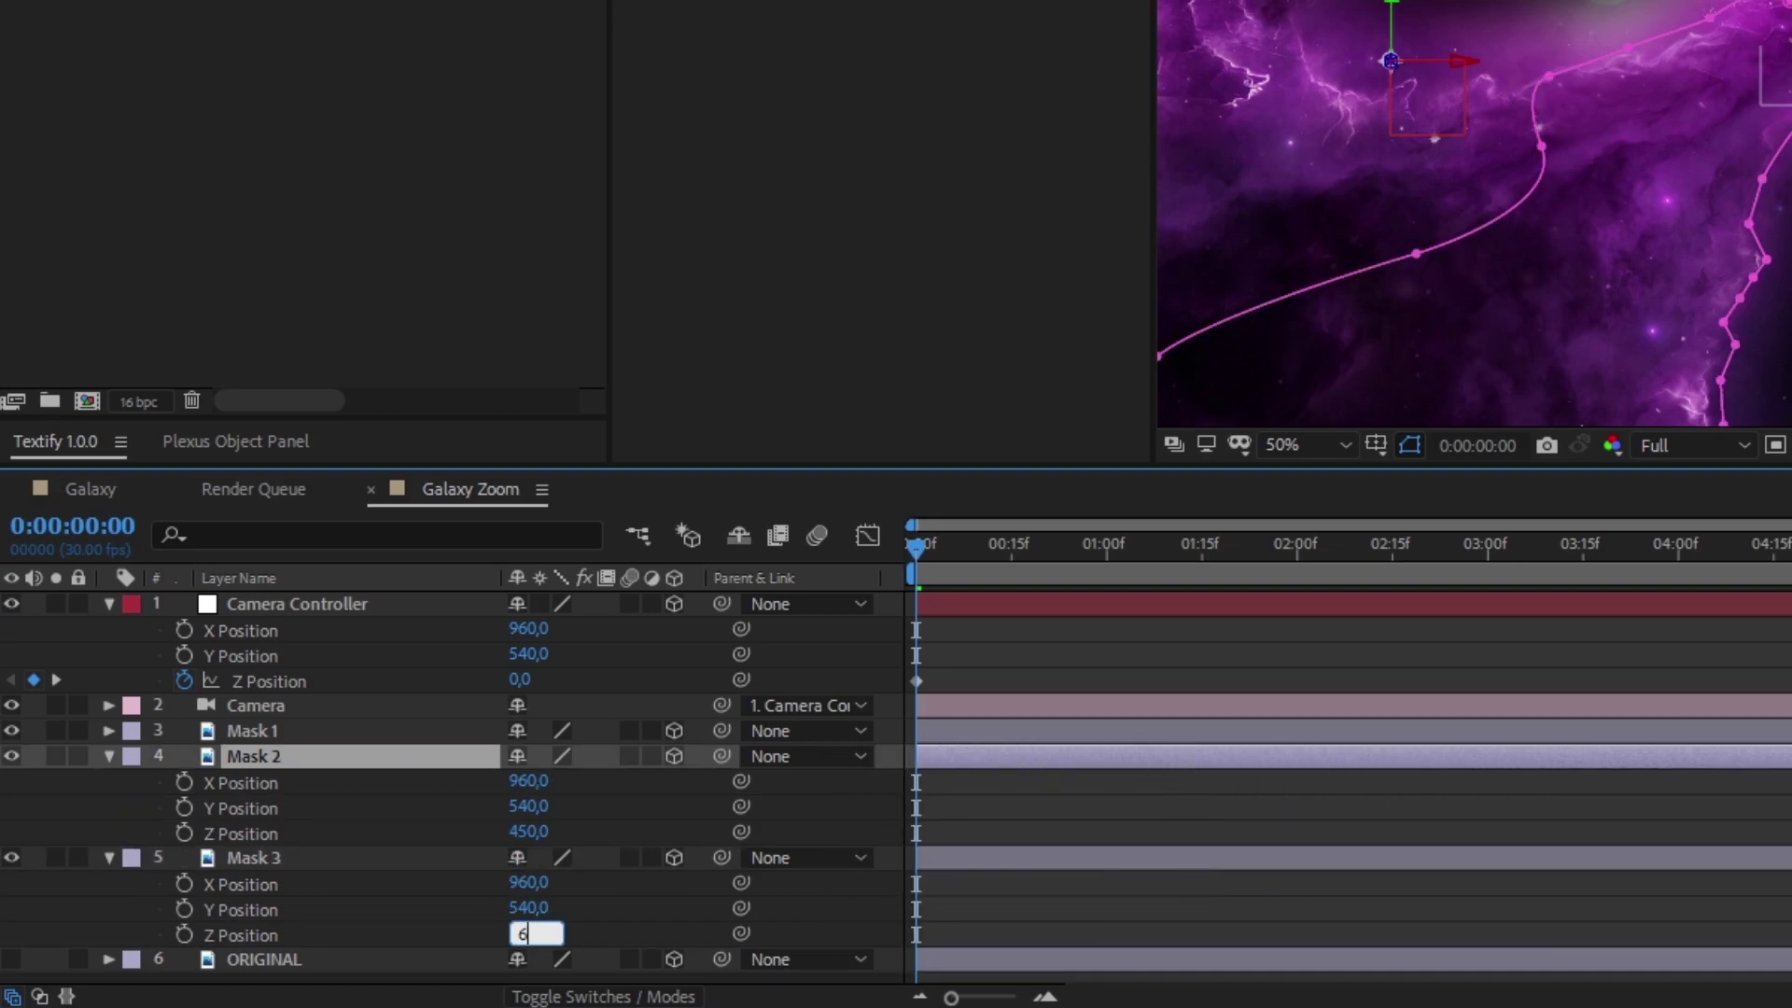
text(00)
key(Return)
Make ORIGINAL visible and scale Mask 3 to 87,5%
key(s)
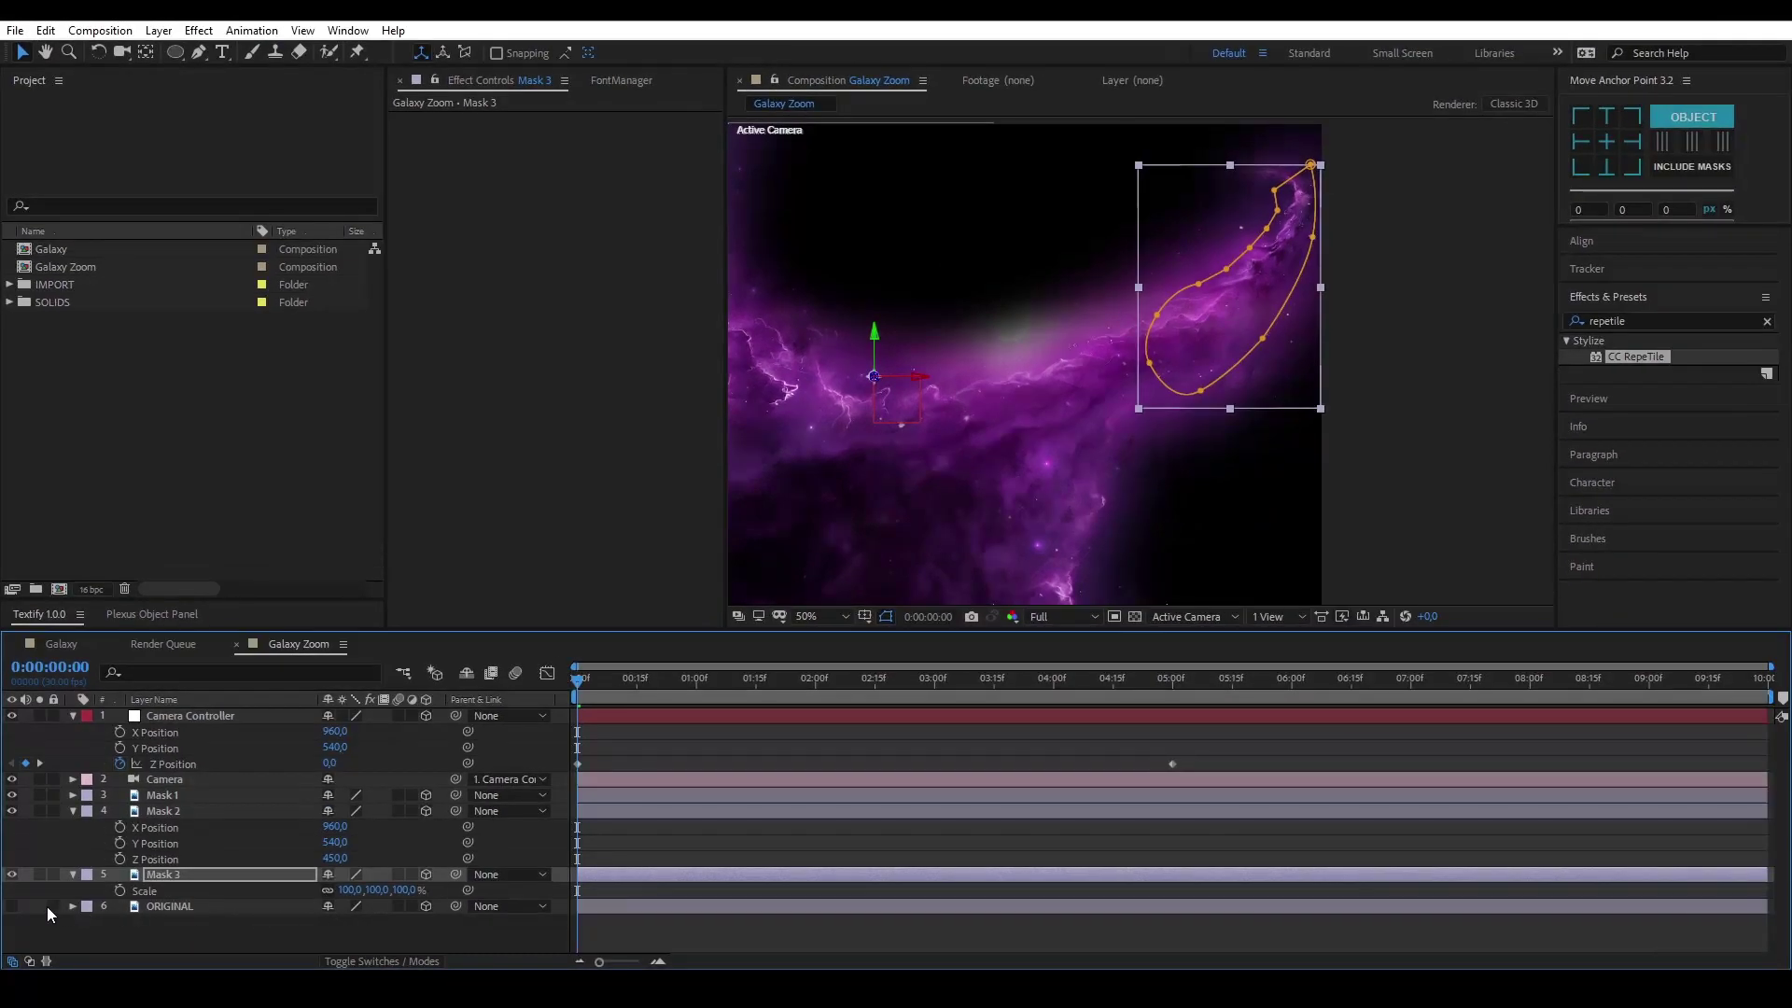
click(11, 905)
drag(350, 889, 558, 855)
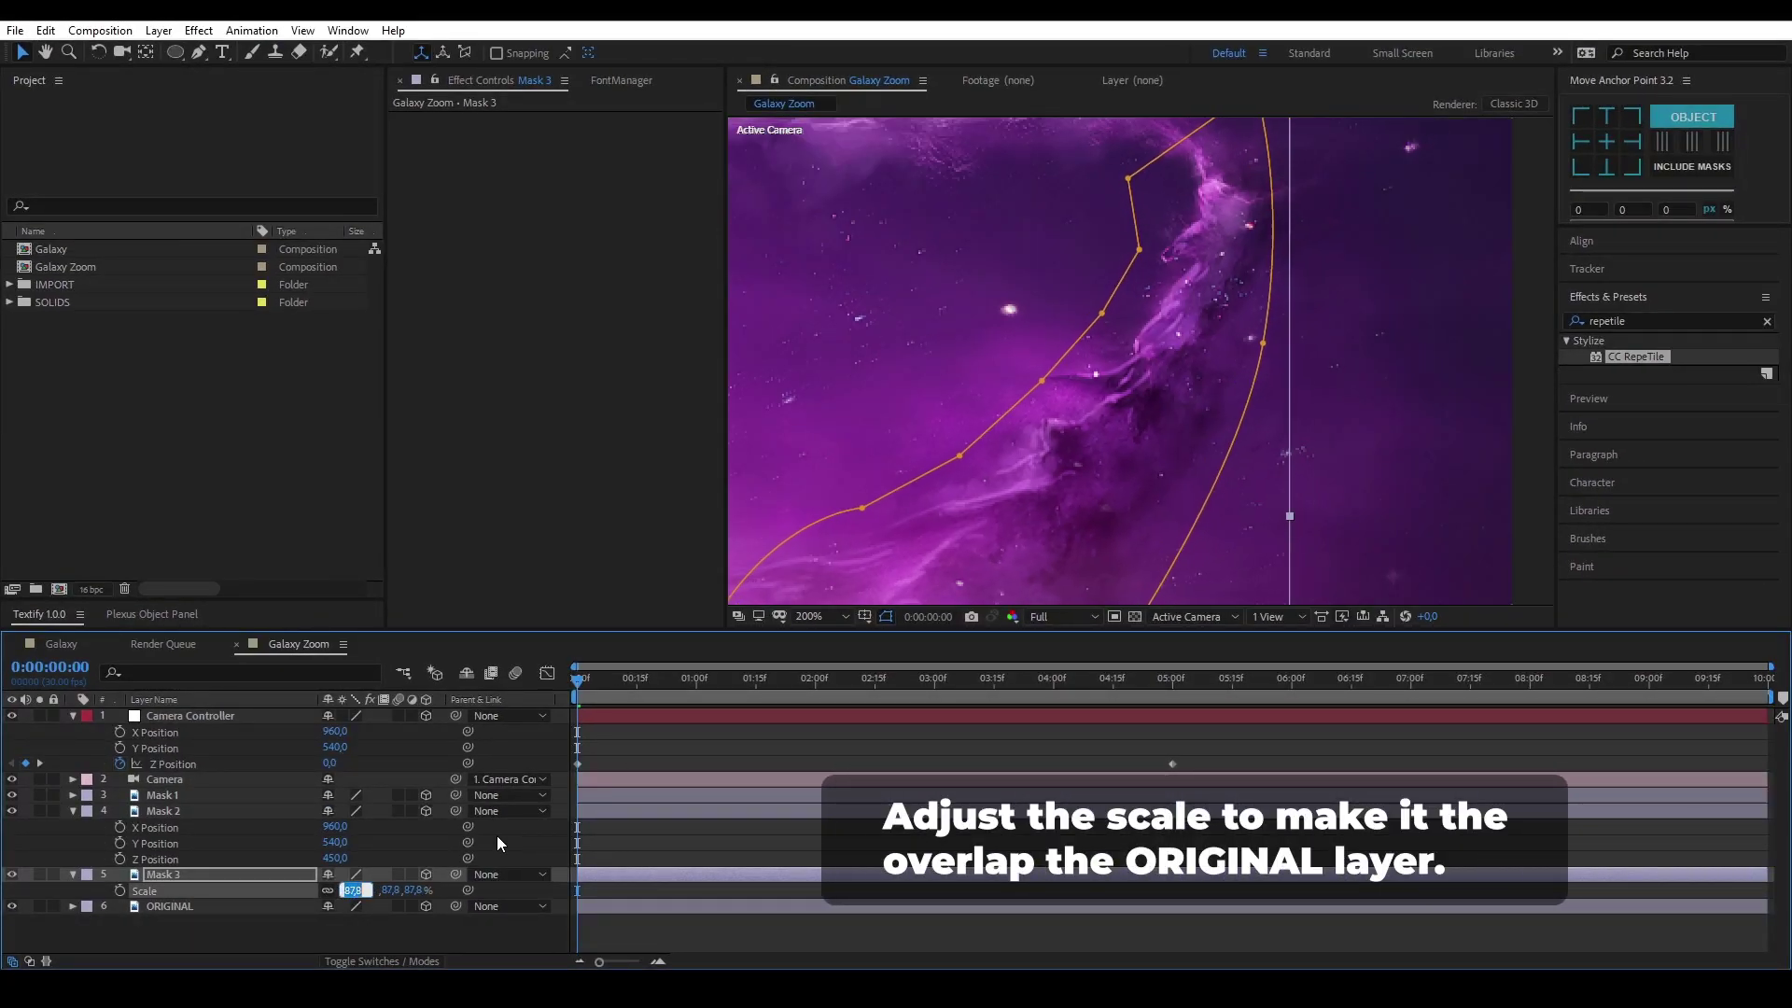
text(87,5)
key(Return)
key(slash)
click(73, 810)
Duplicate ORIGINAL and rename the copy 'Mask 4'
click(176, 859)
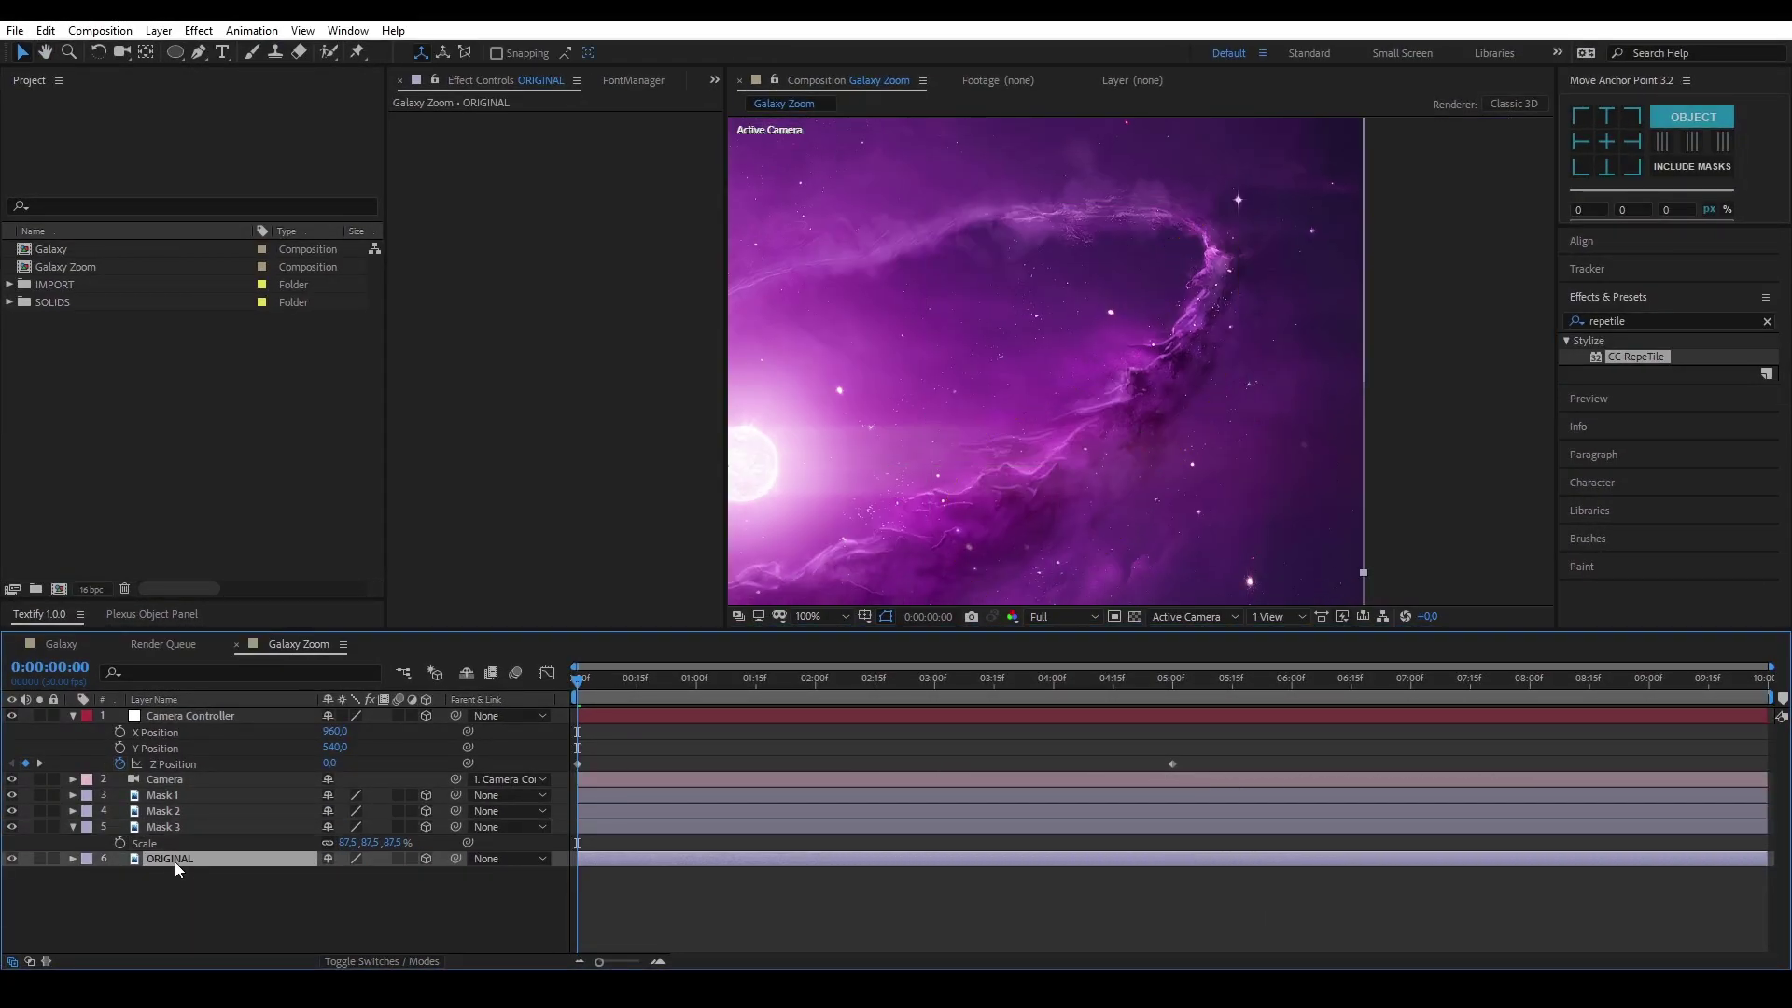
key(ctrl+d)
key(Return)
text(Ma)
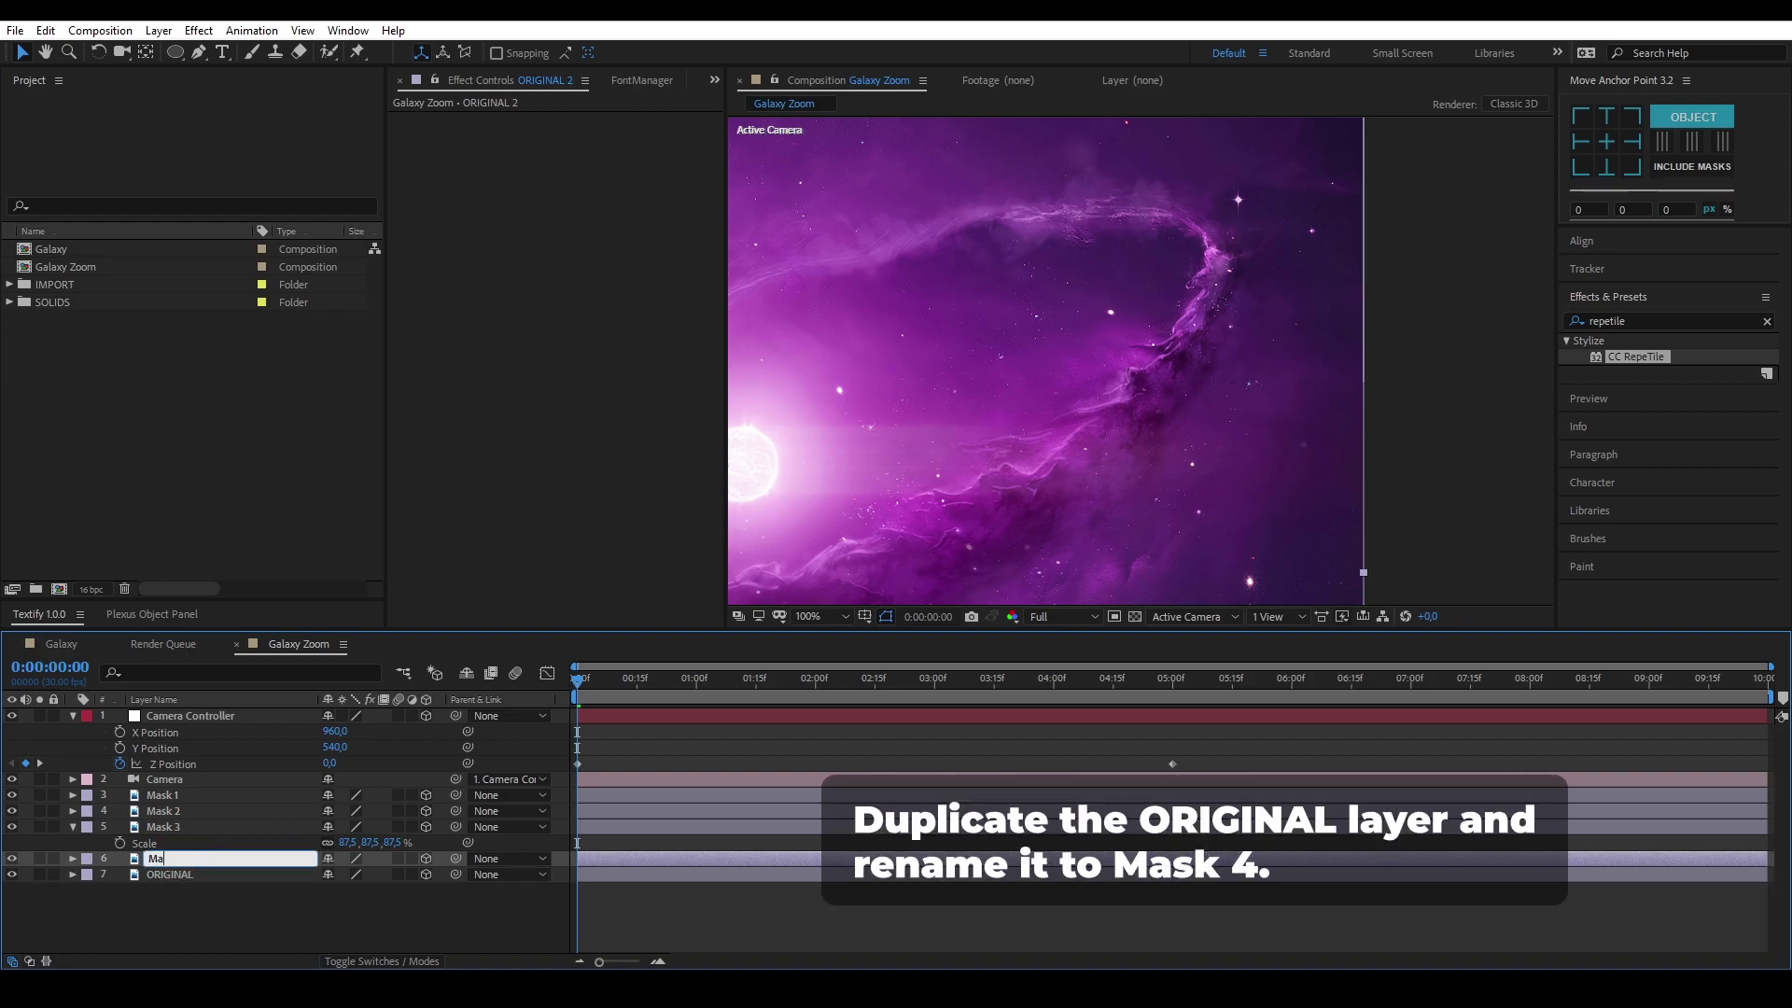
text(sk 4)
key(Return)
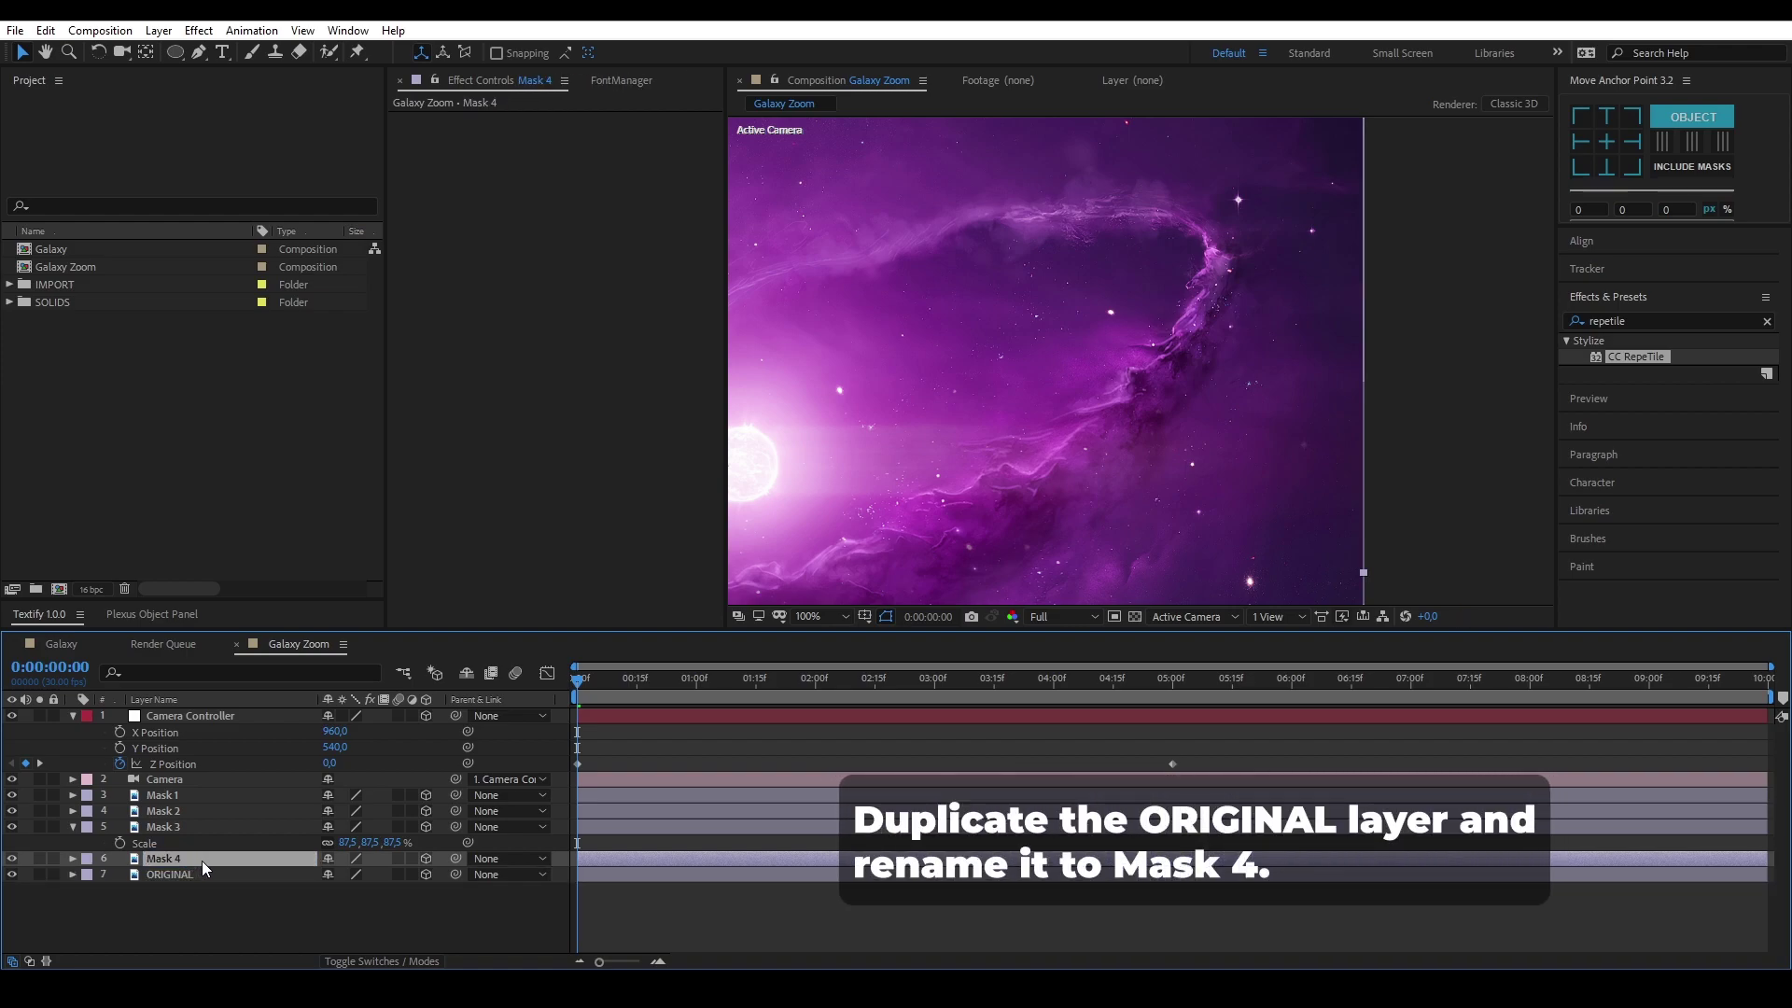
click(207, 875)
Draw a pen mask on Mask 4 along the nebula's upper arc
click(217, 858)
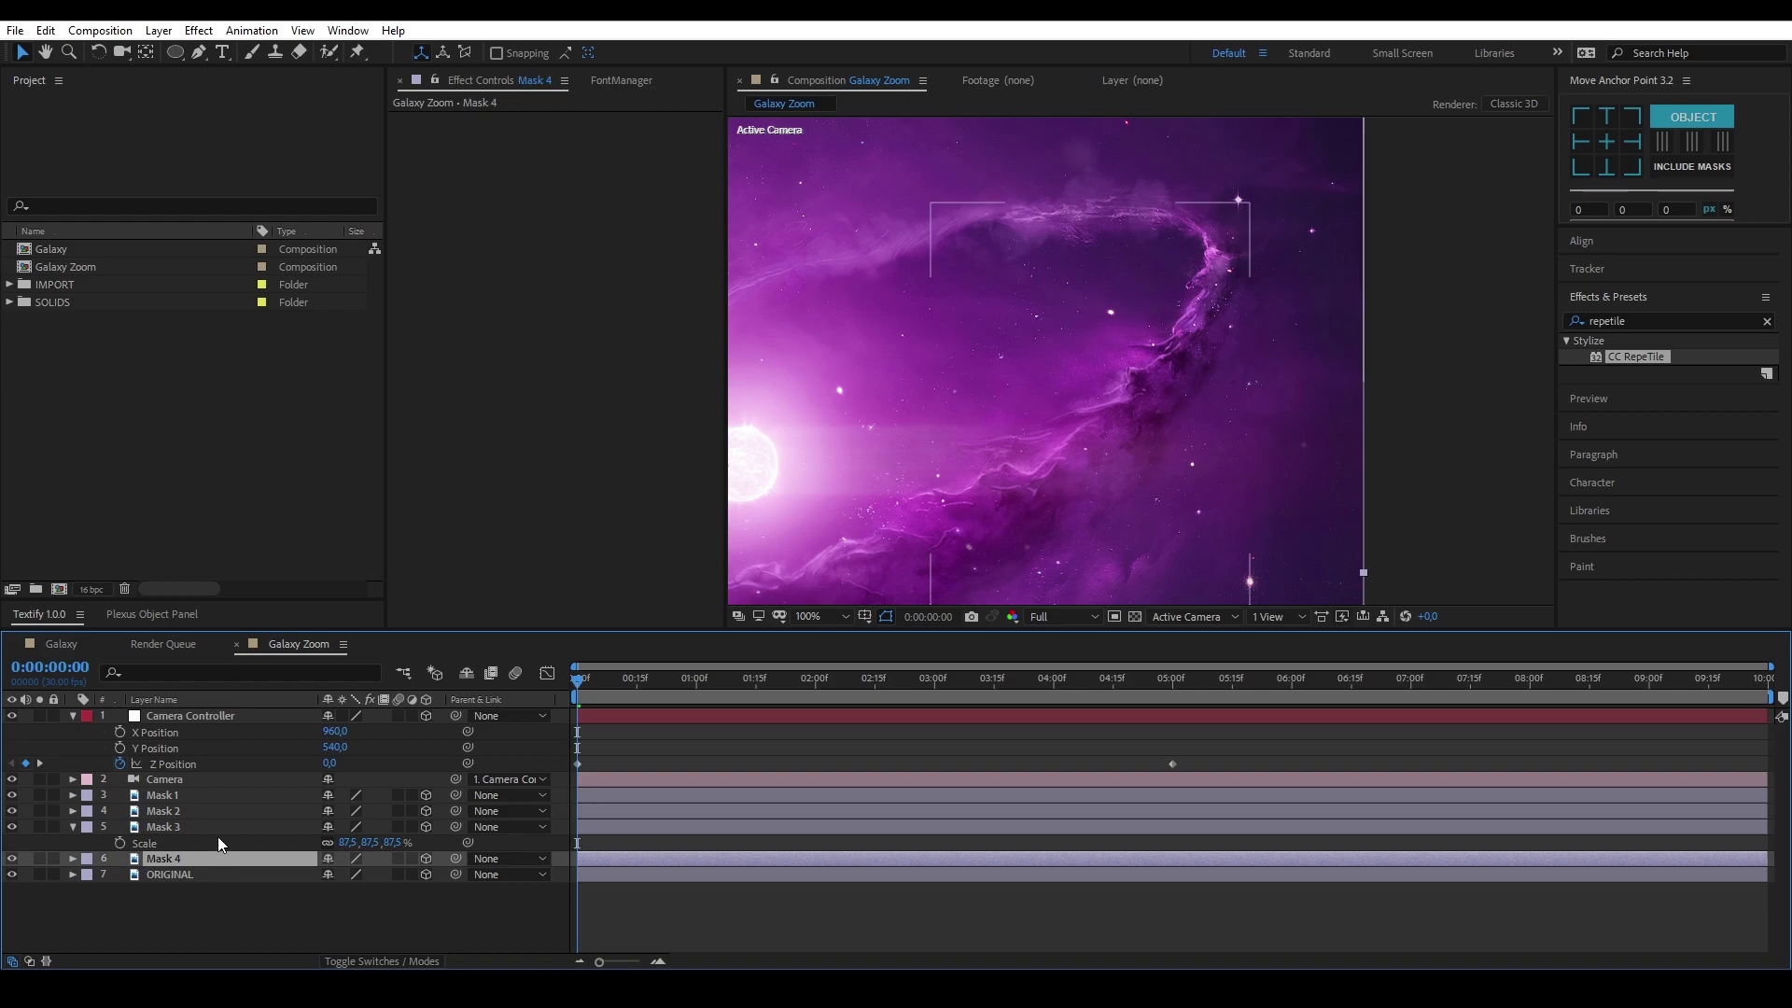
click(217, 829)
click(181, 859)
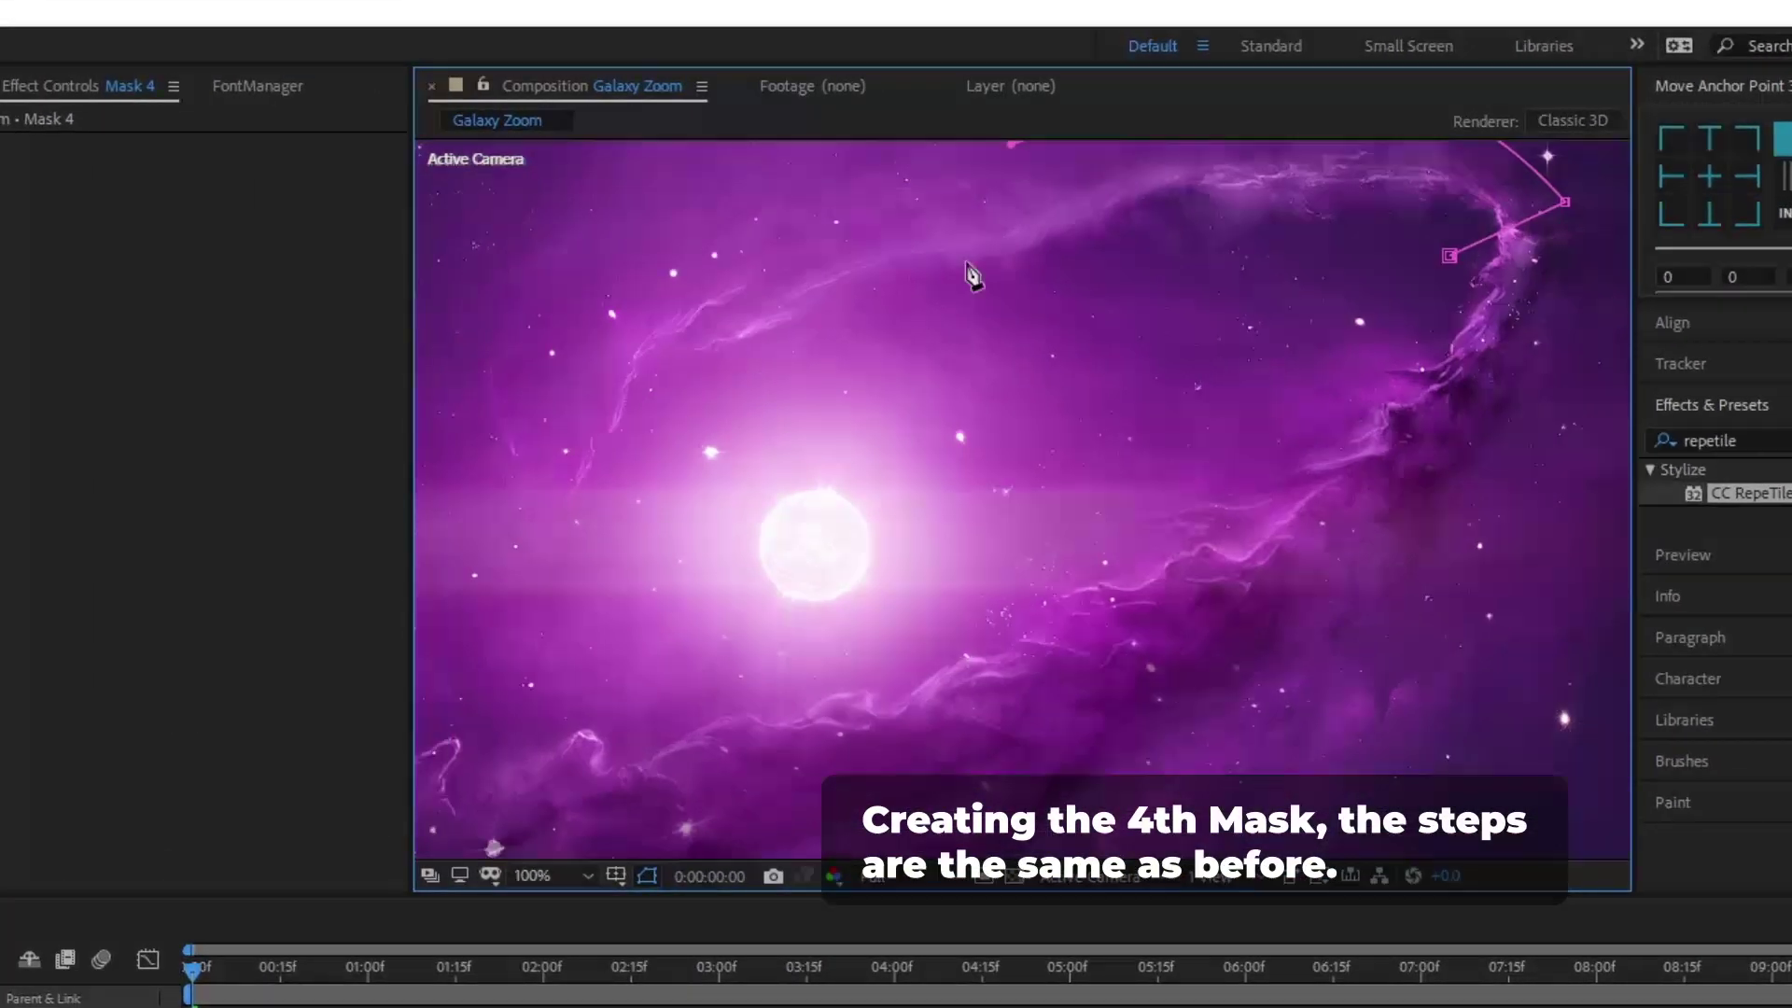
click(954, 266)
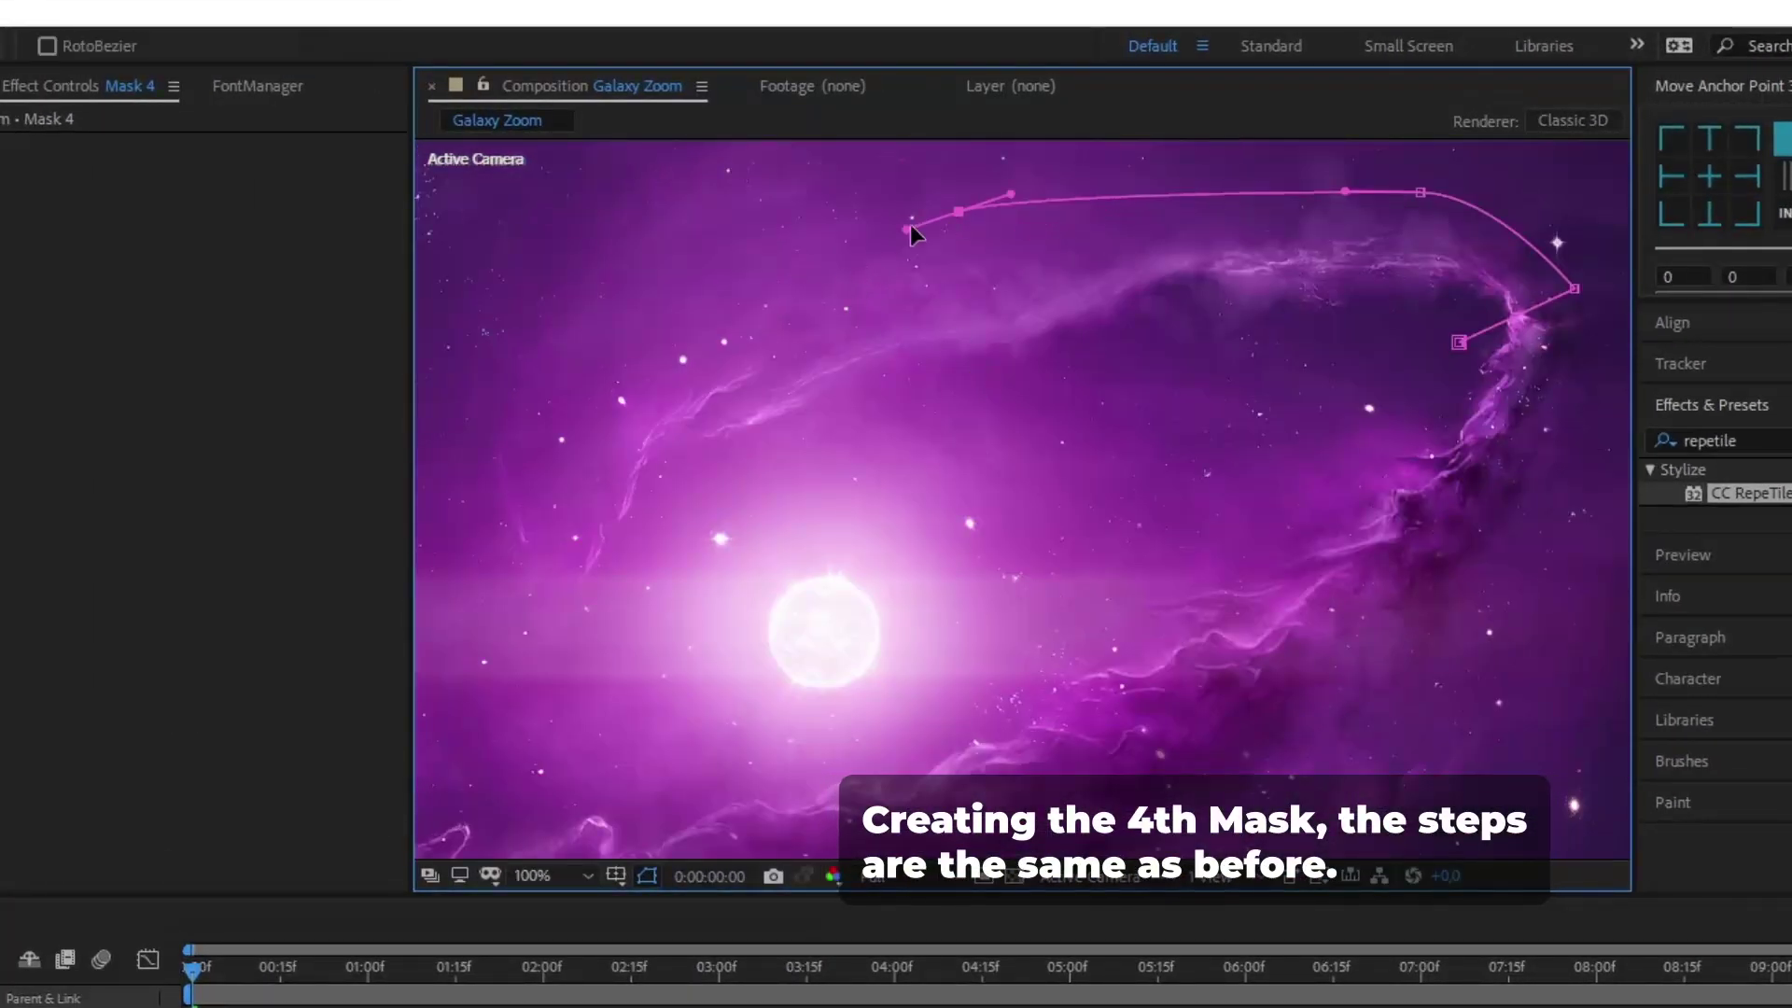
click(704, 355)
click(609, 431)
click(560, 548)
click(567, 605)
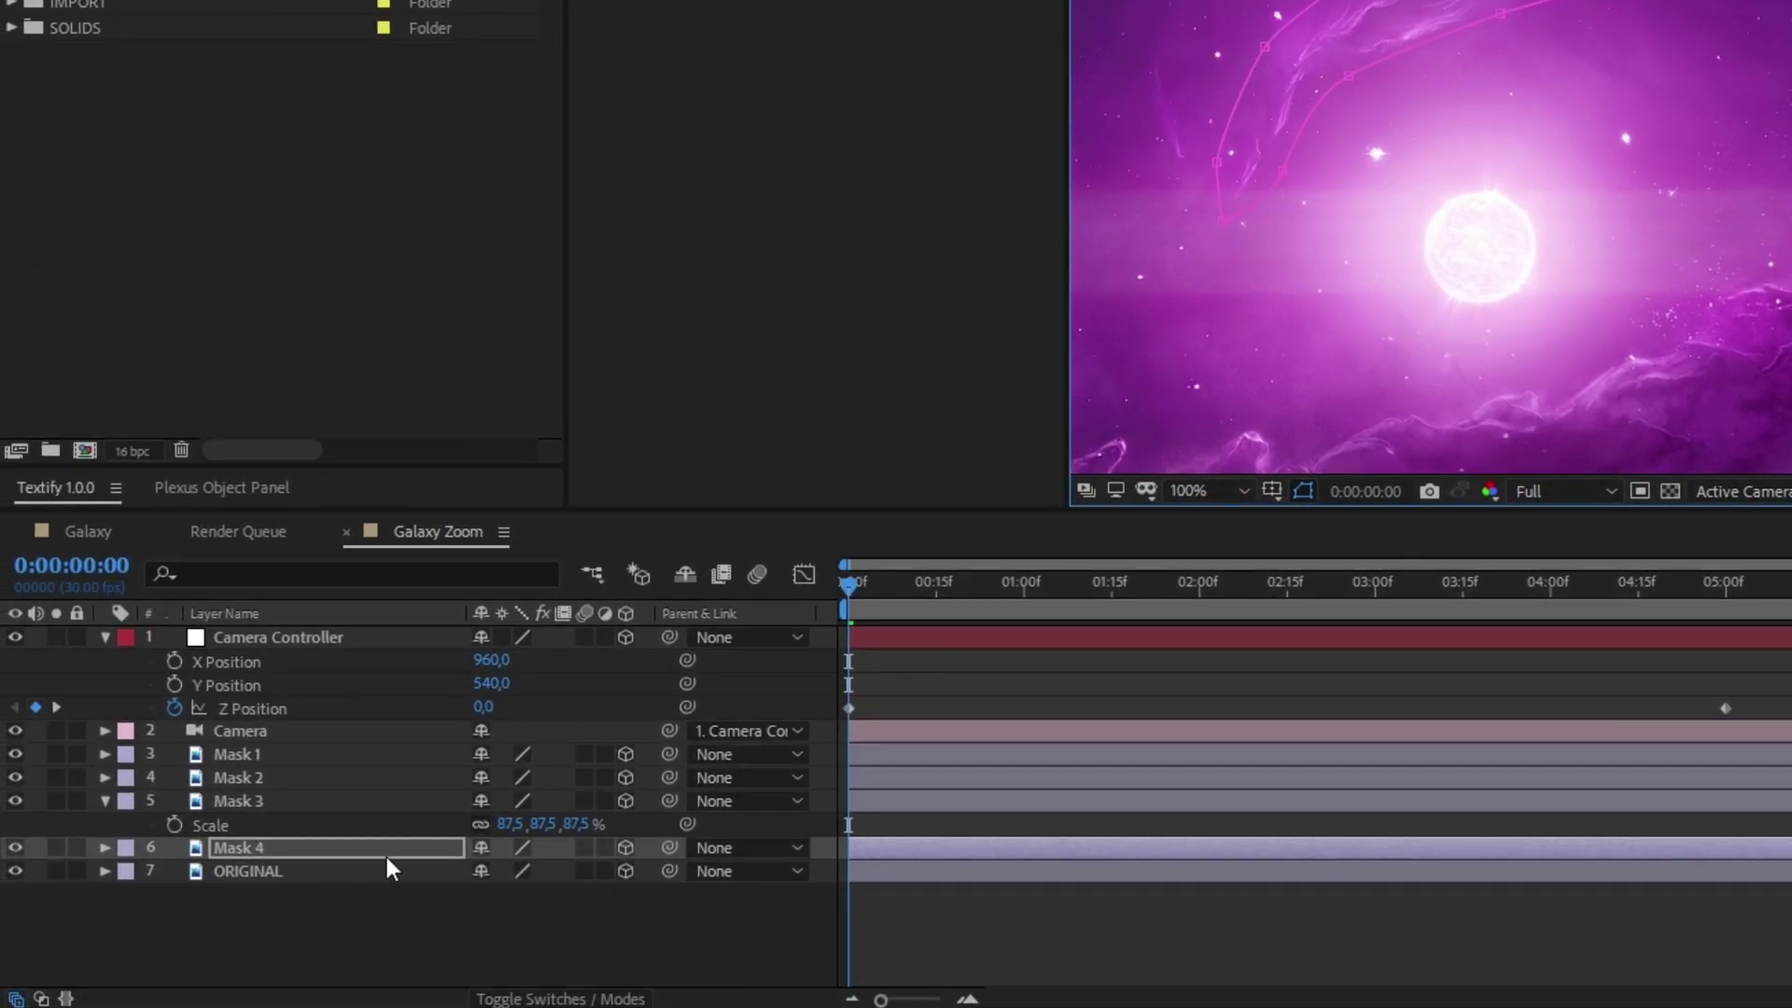
Set Mask 4's Mask Feather to 300 px and Mask Expansion to 110 px
click(388, 856)
key(p)
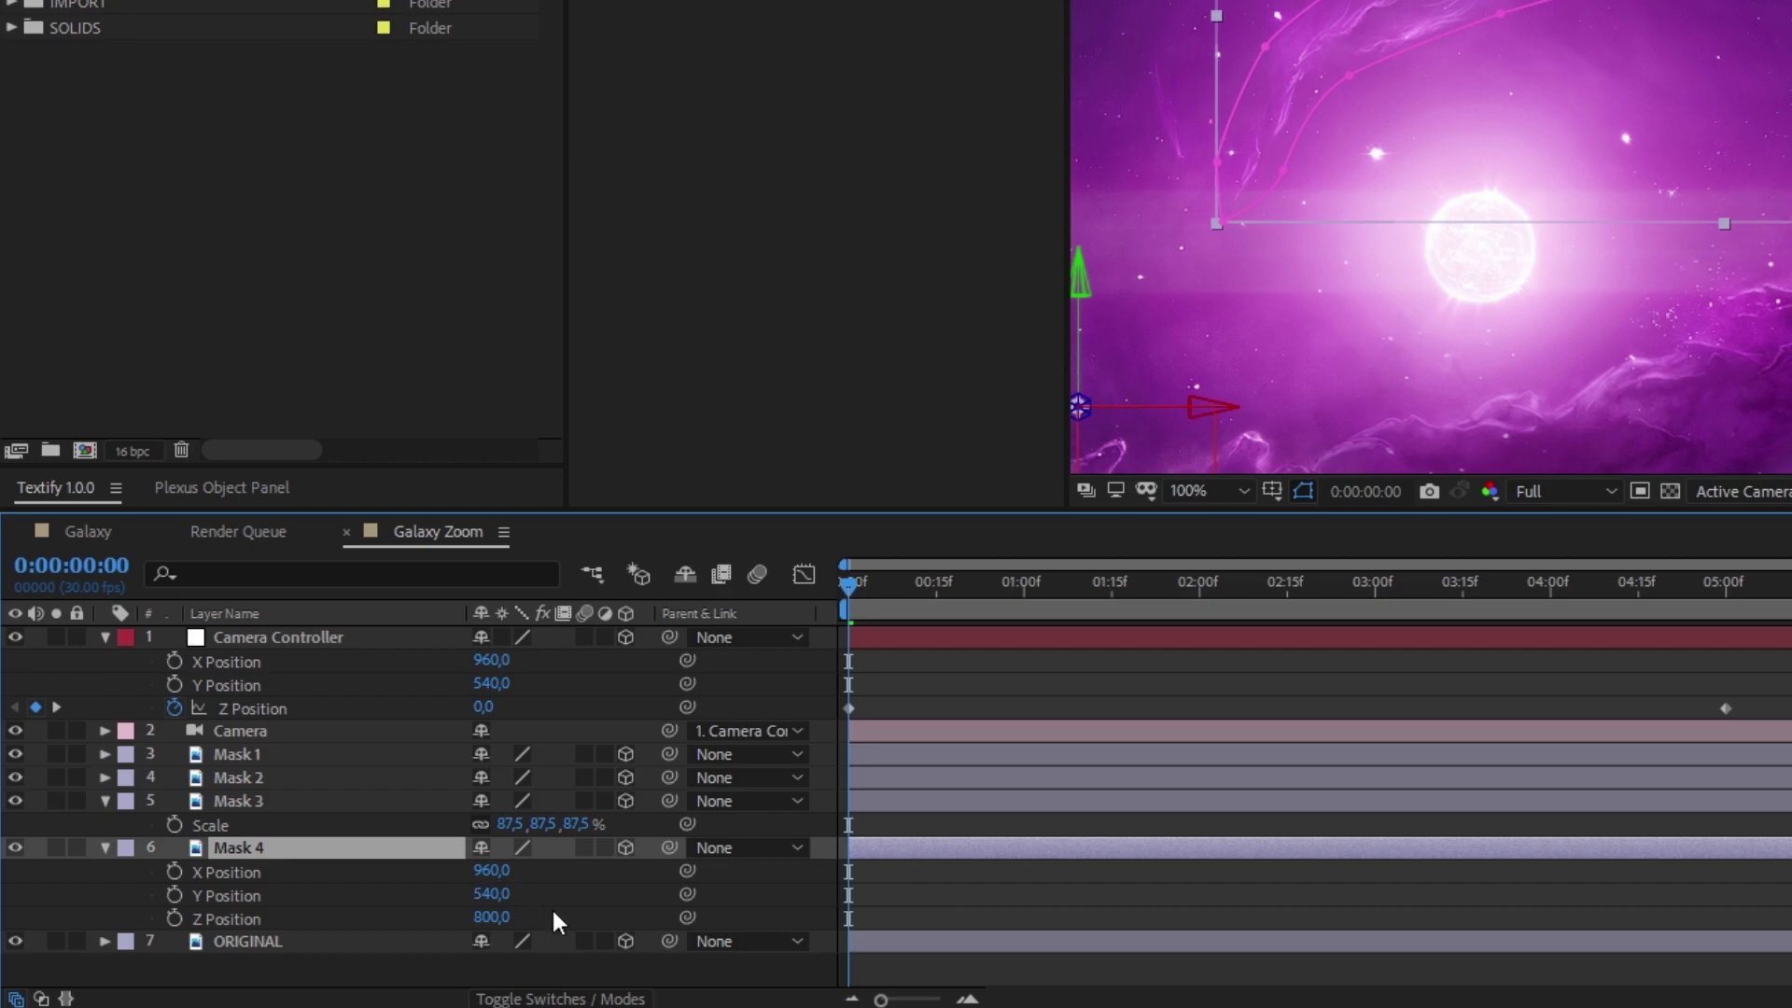
key(m)
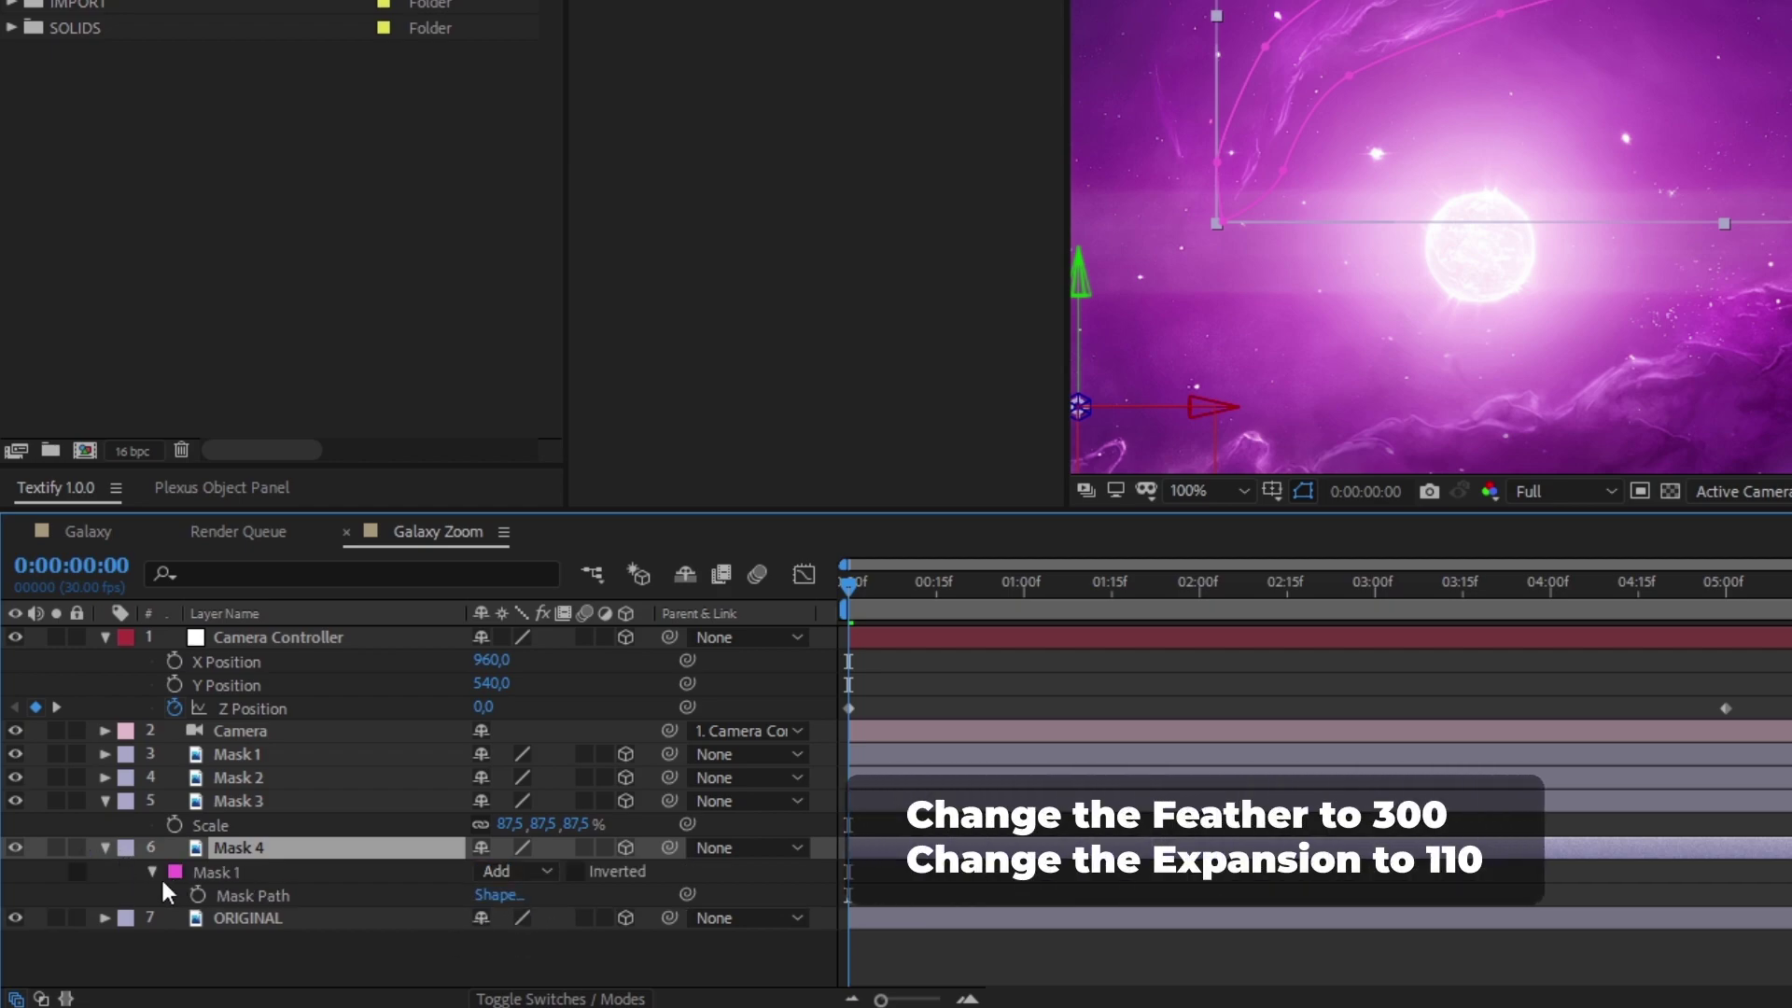
key(m)
key(m)
click(544, 919)
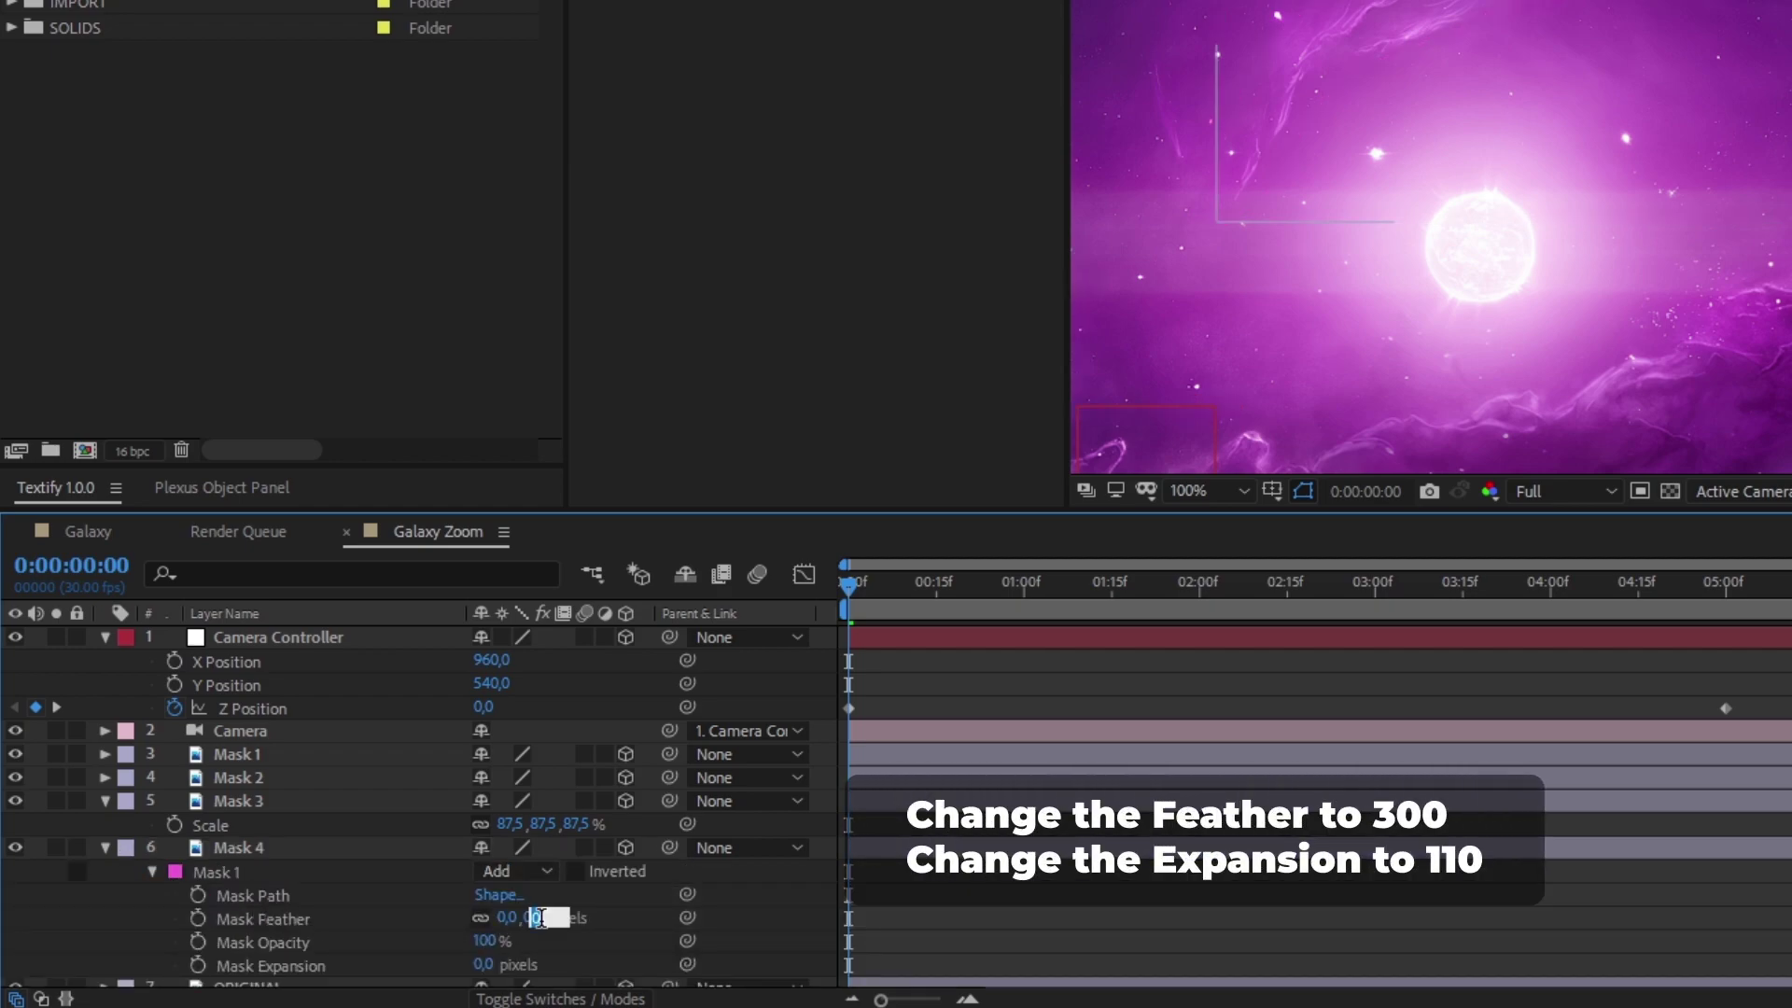
text(300)
key(Return)
click(484, 965)
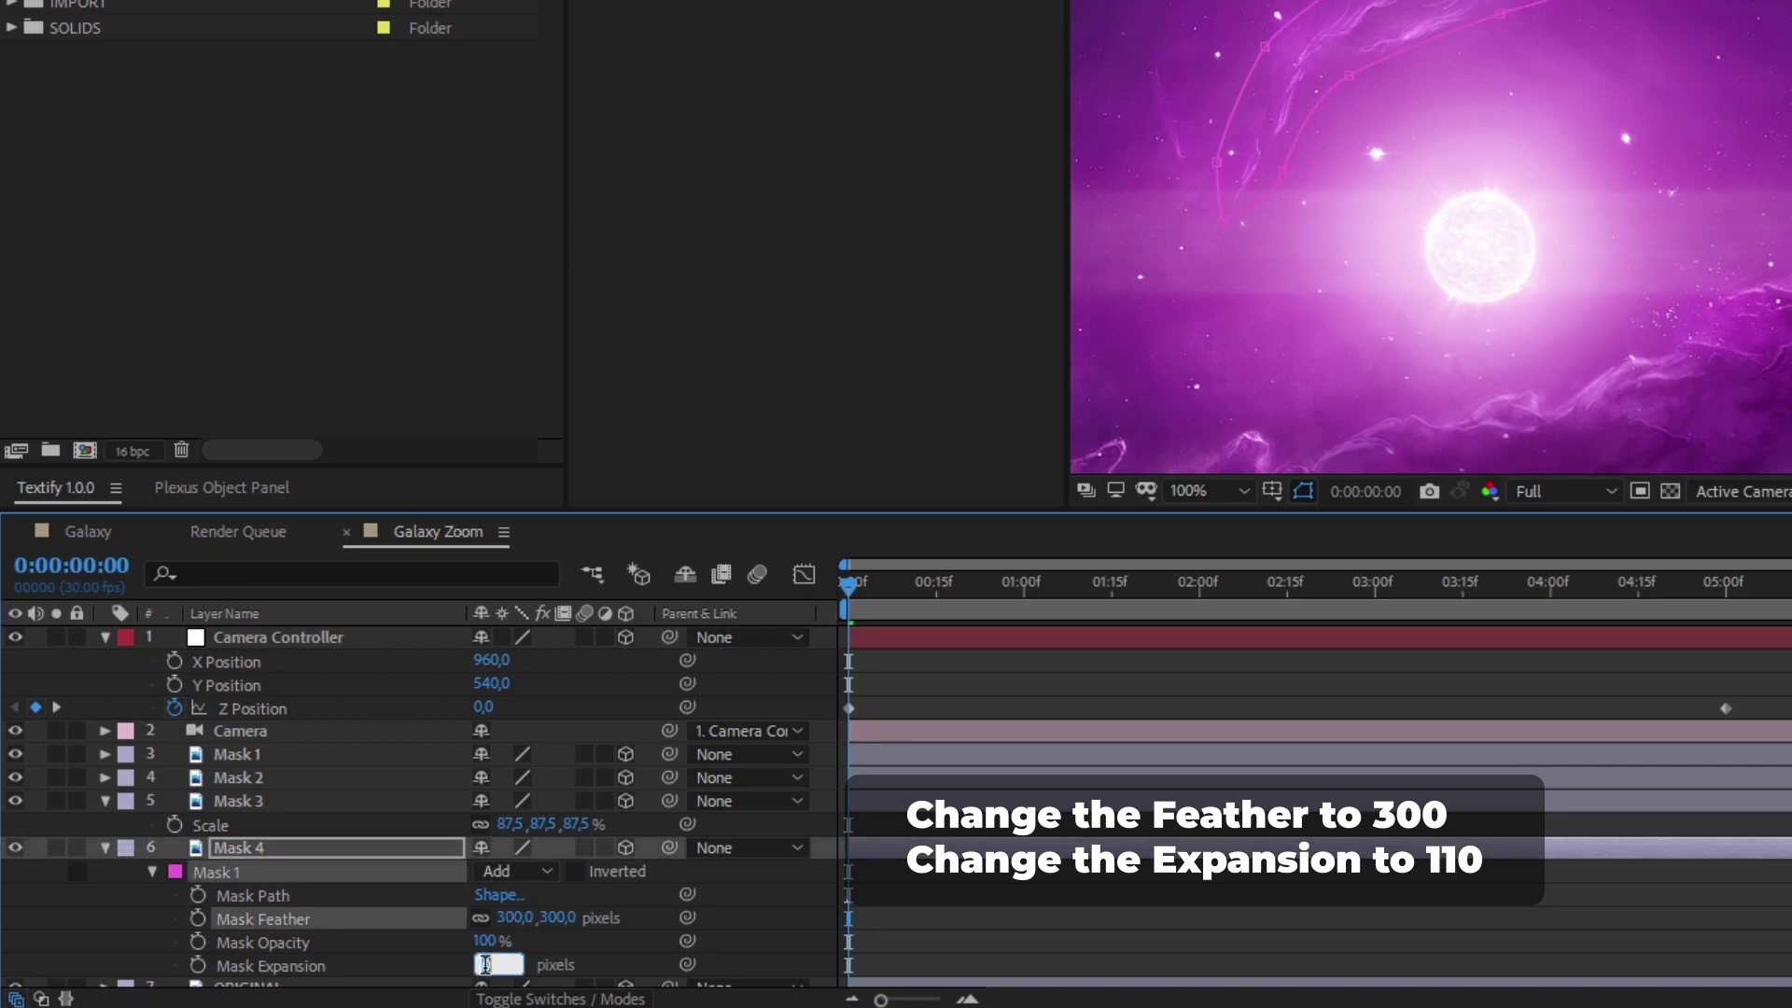
text(110)
key(Return)
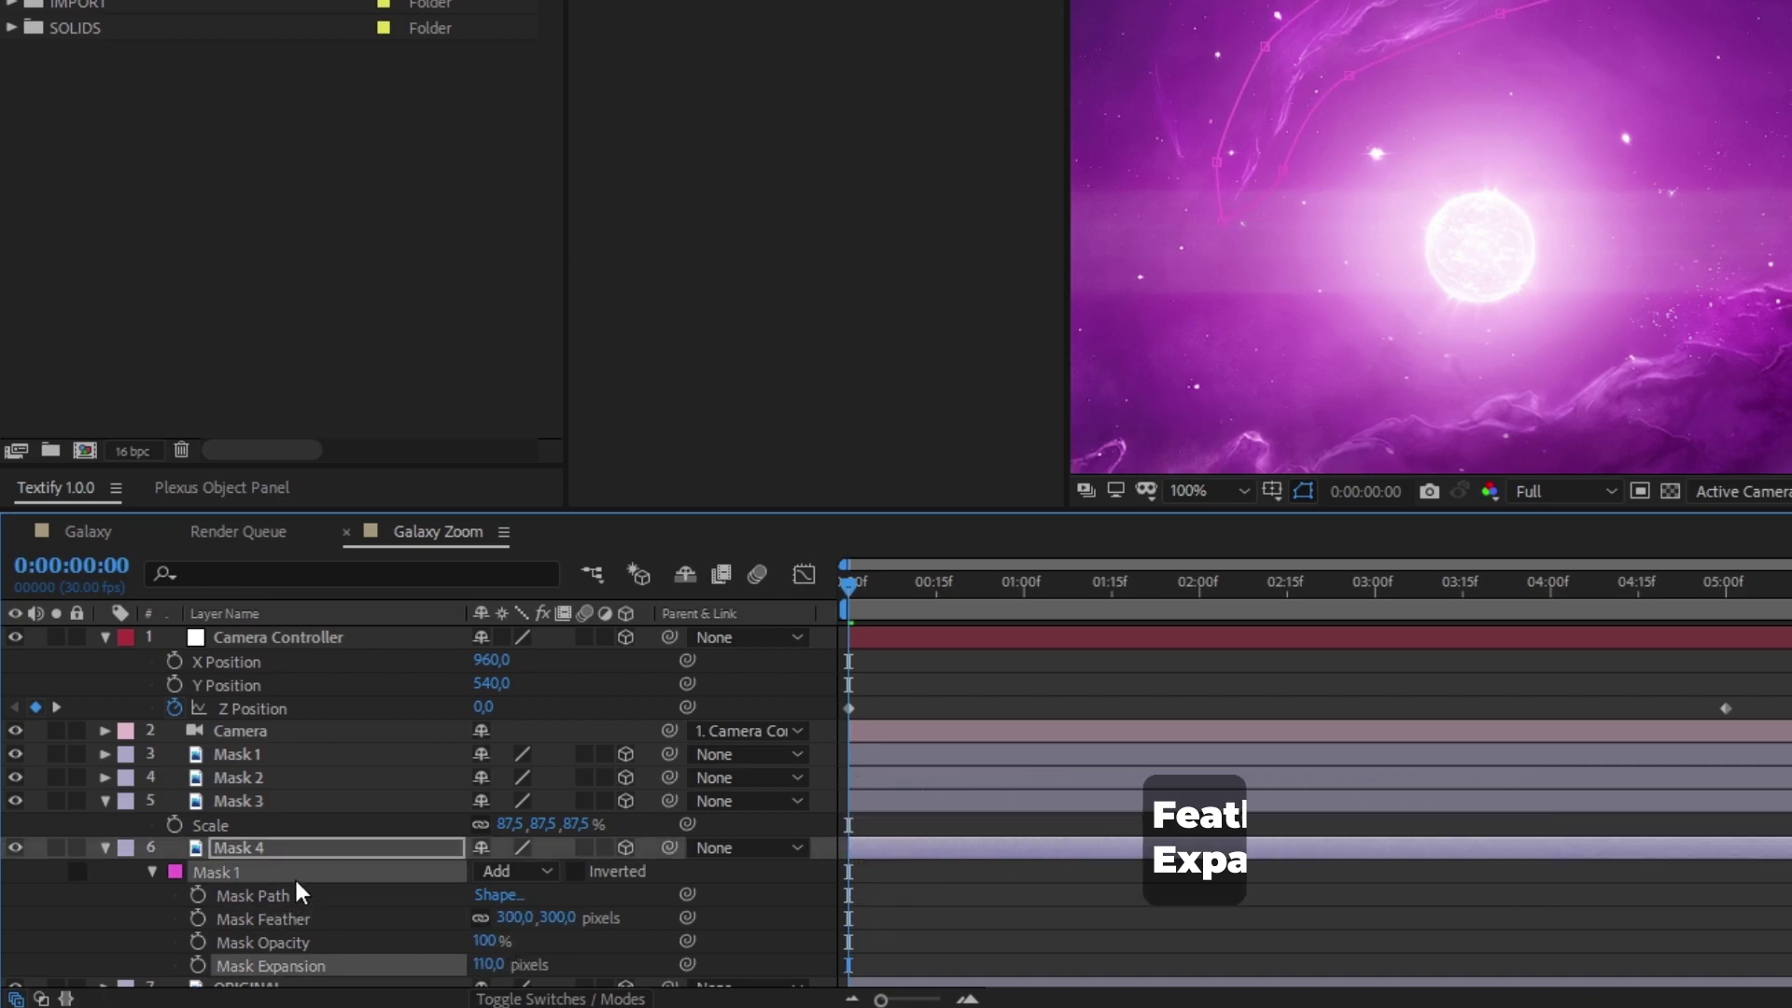
click(334, 847)
Move Mask 4 to Z Position 750 and scrub its scale down to 96.9%
key(p)
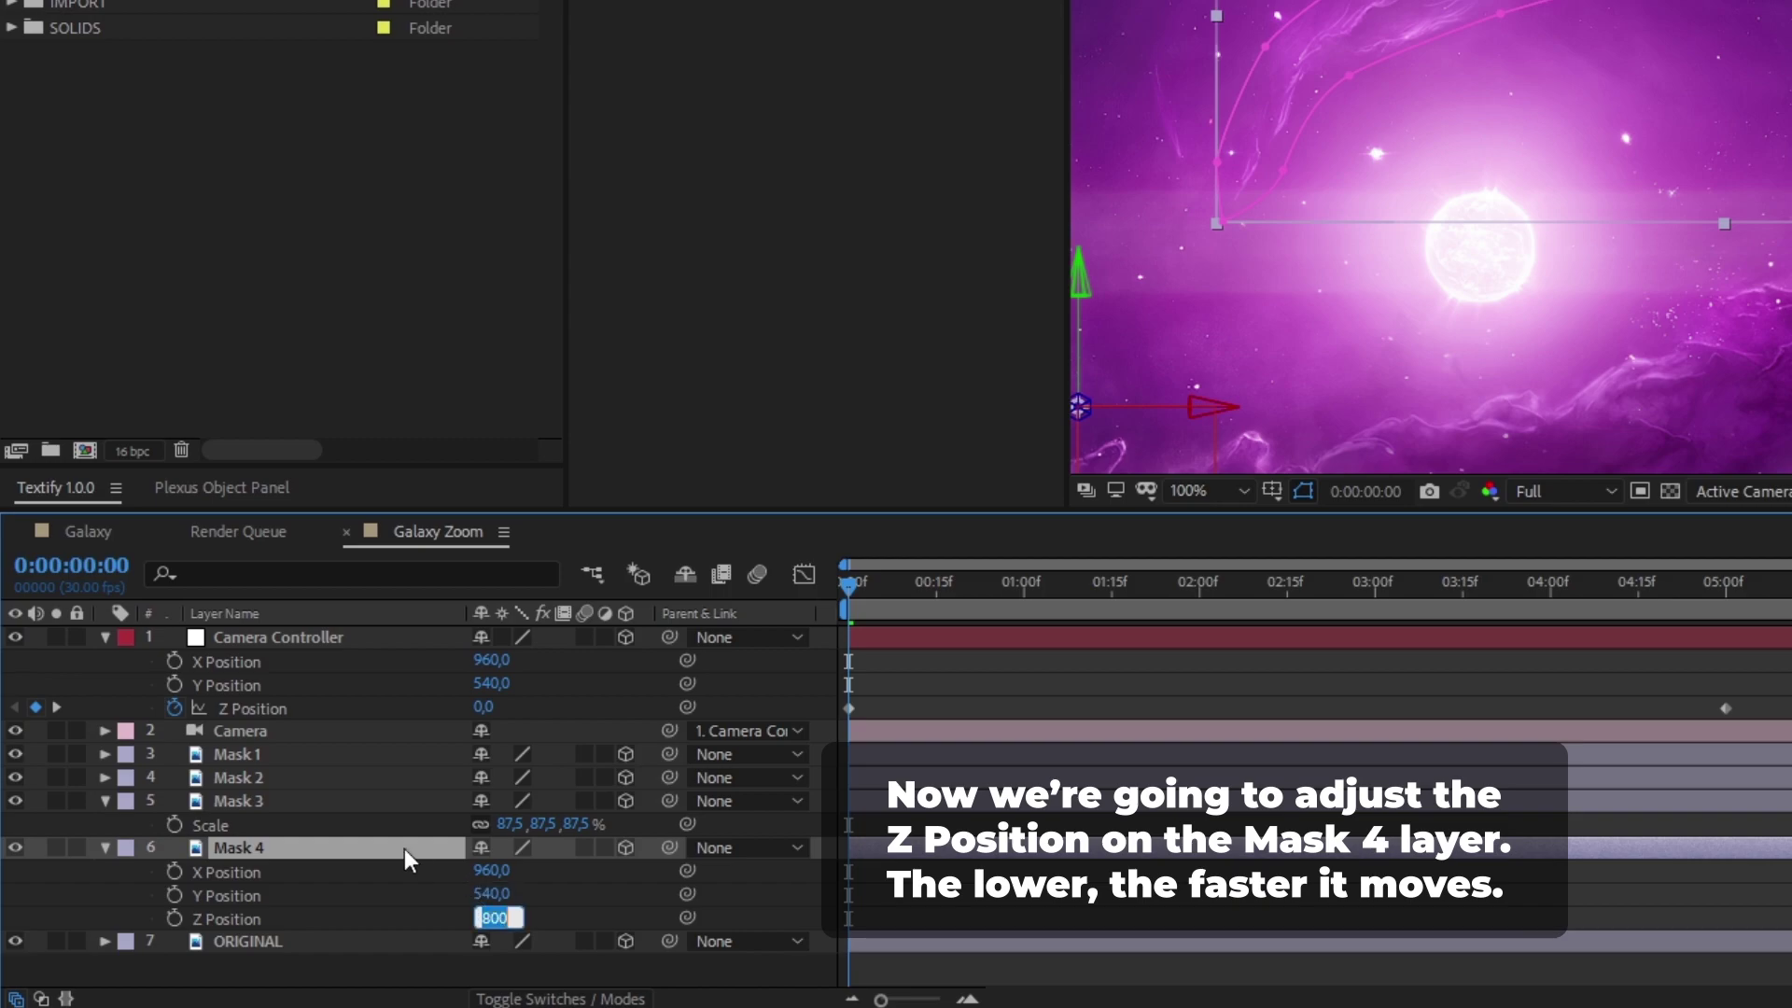
click(362, 804)
key(p)
scroll(523, 919, down, 1)
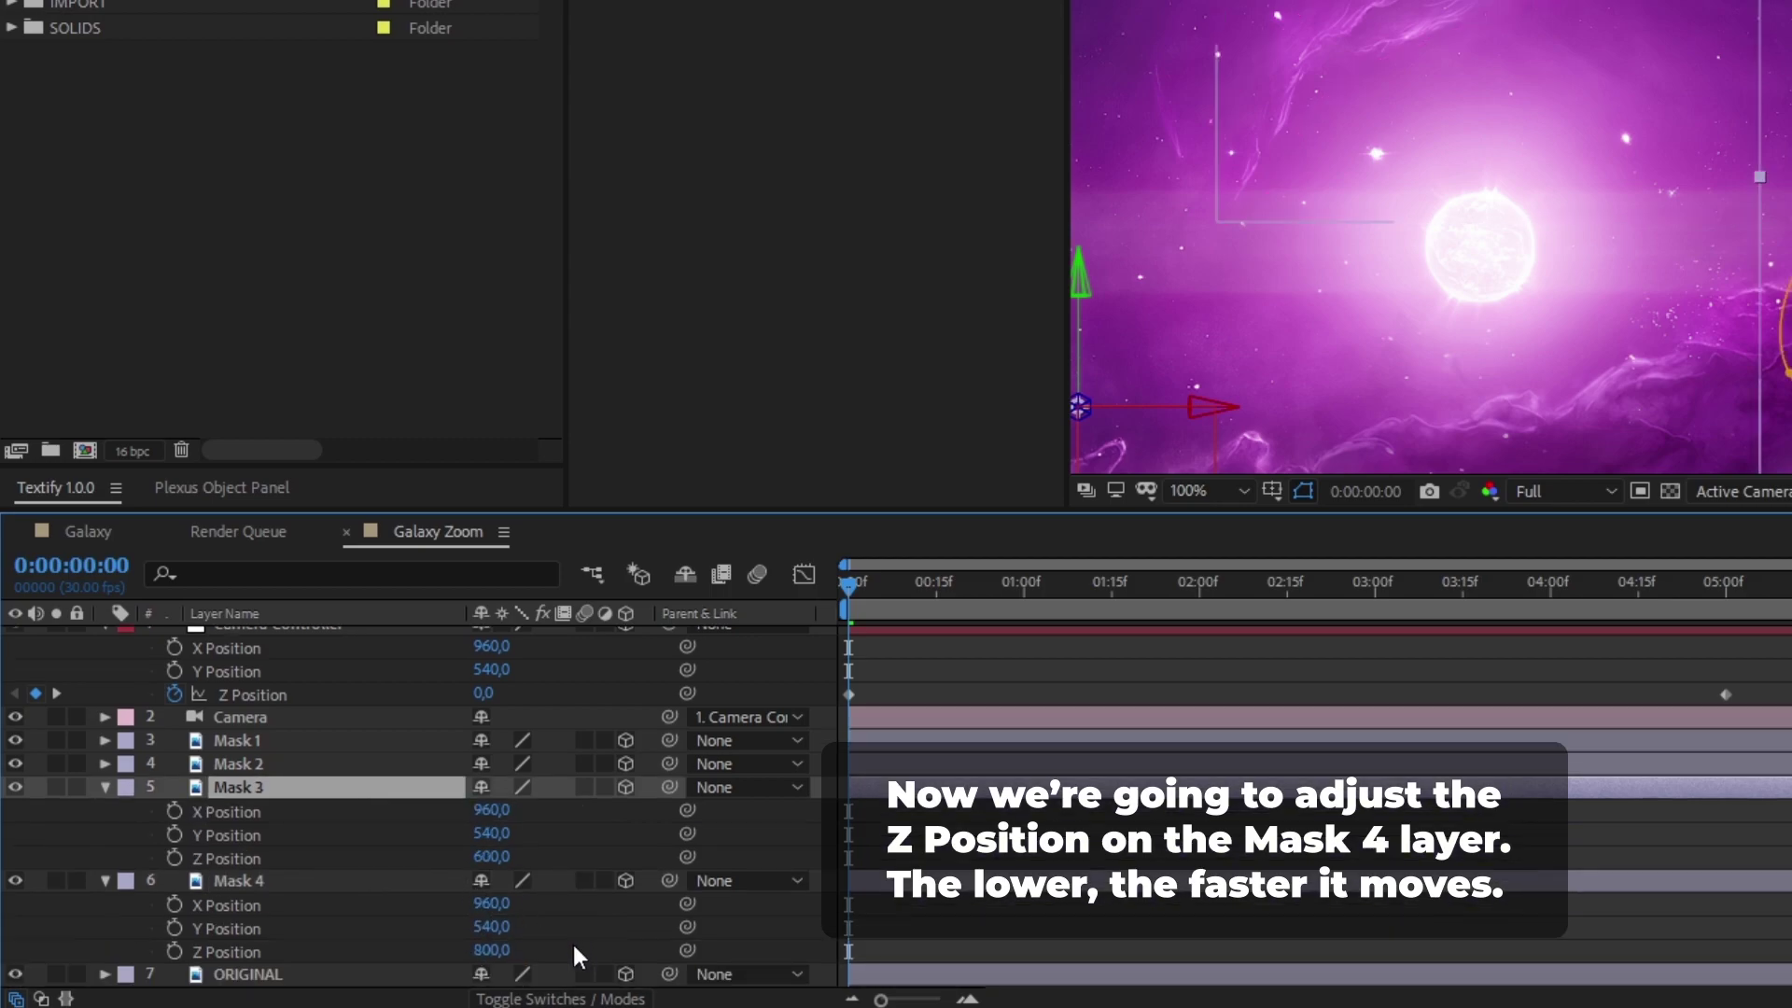
click(490, 949)
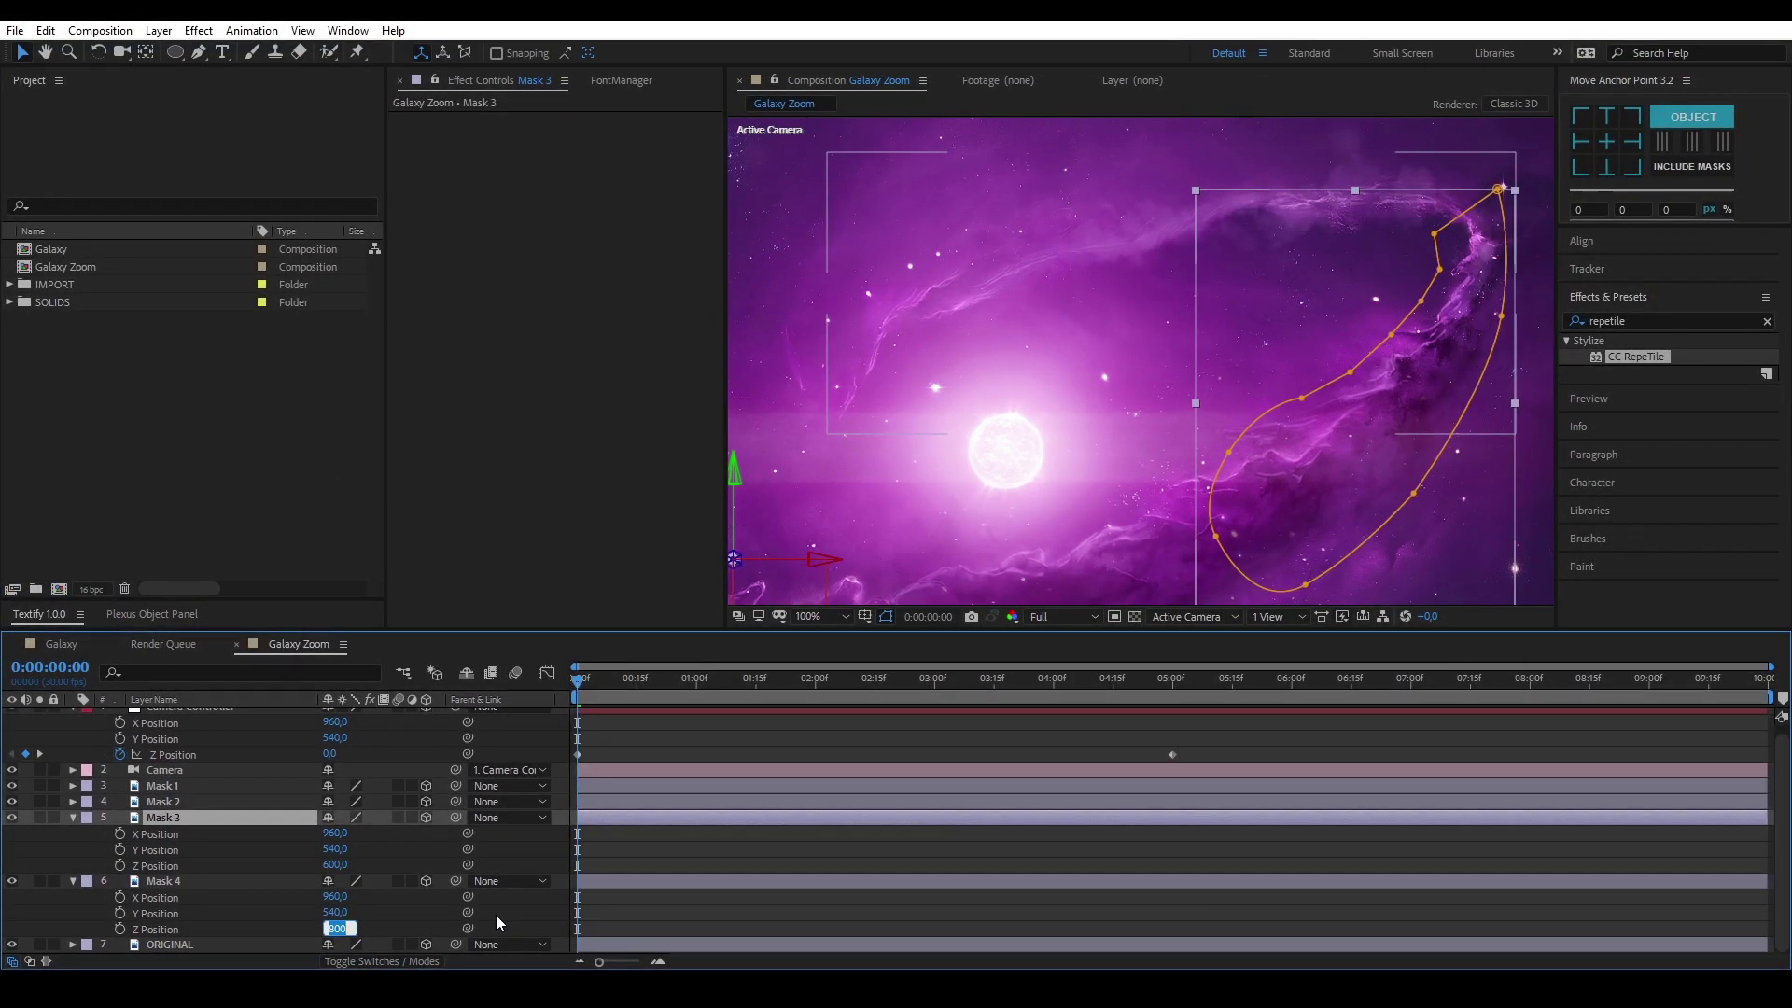
text(750)
key(Return)
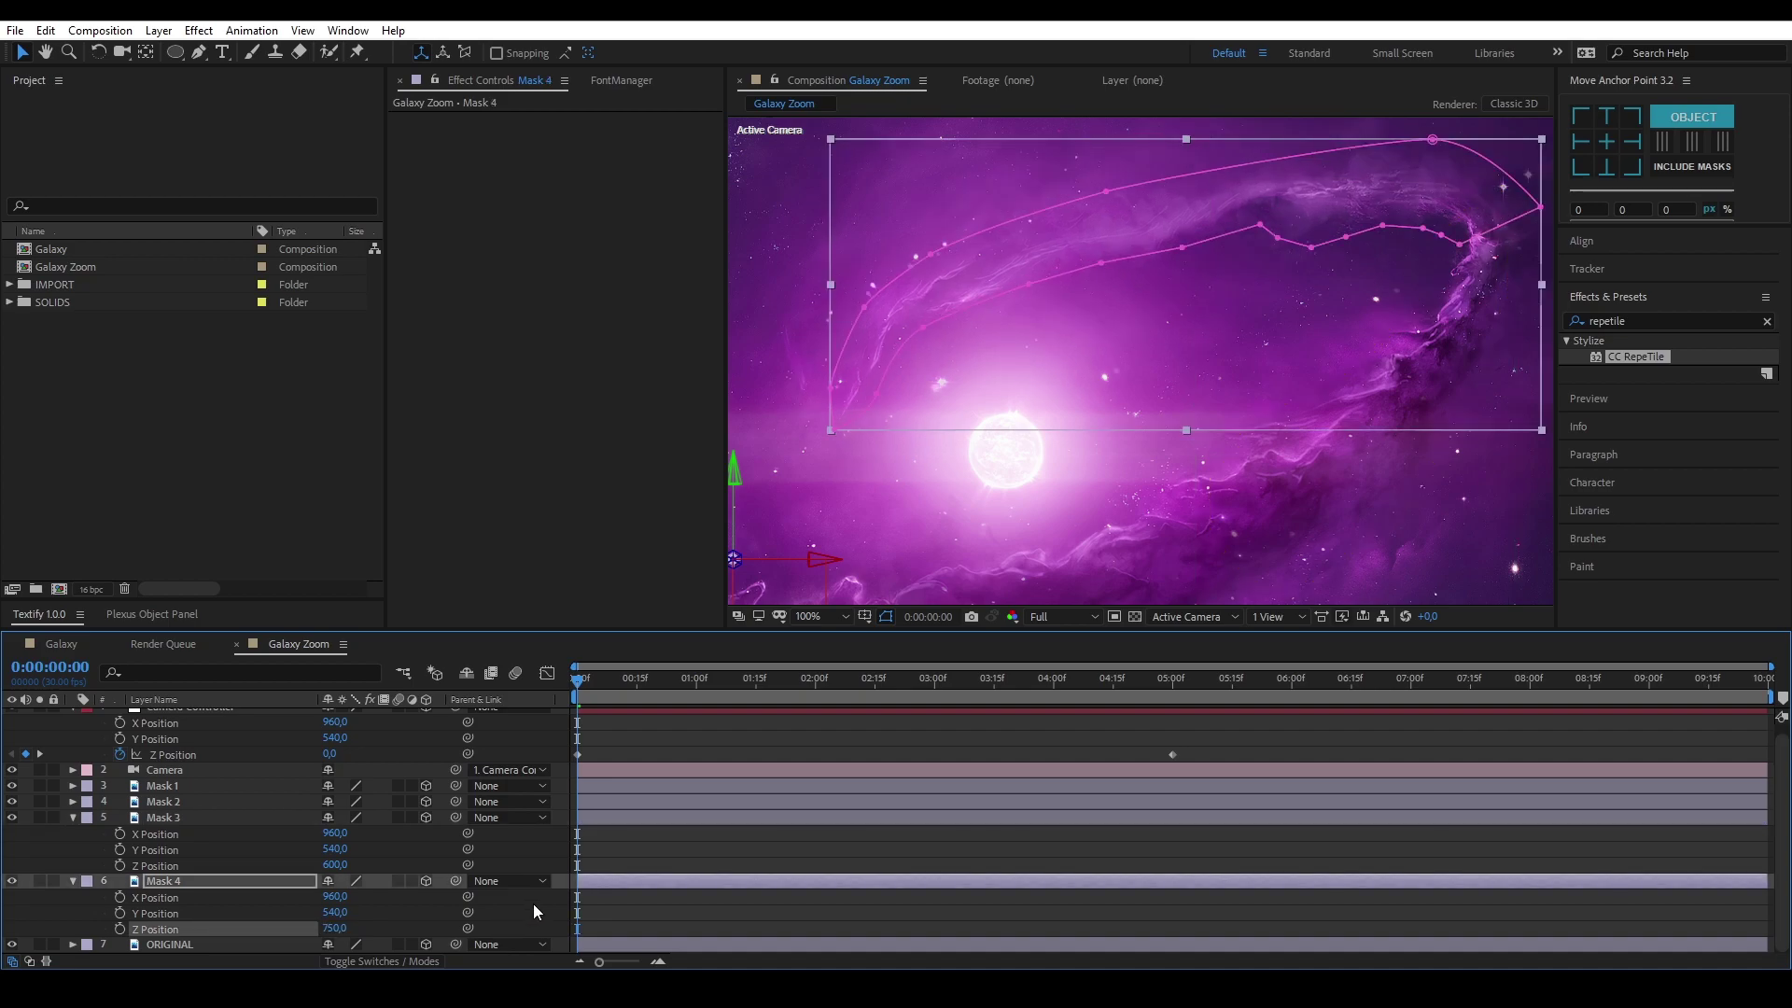
key(s)
drag(392, 907, 389, 910)
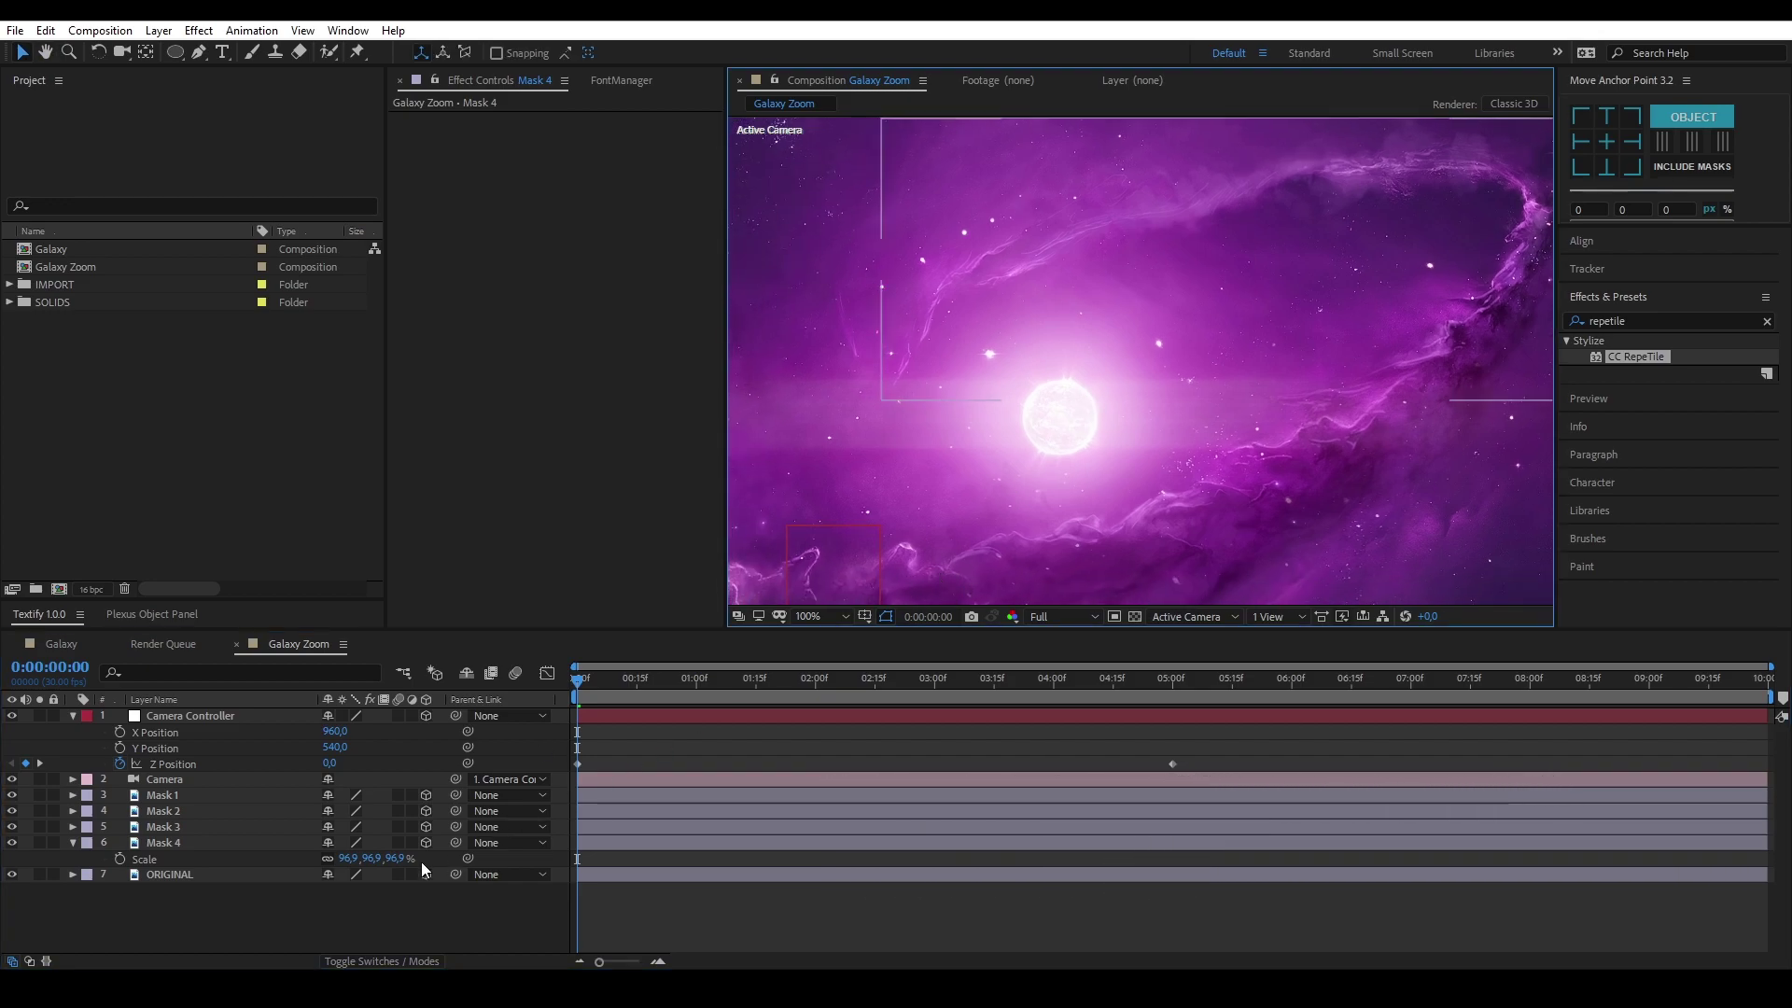
Duplicate ORIGINAL and rename the copy 'Moon'
click(233, 875)
key(ctrl+d)
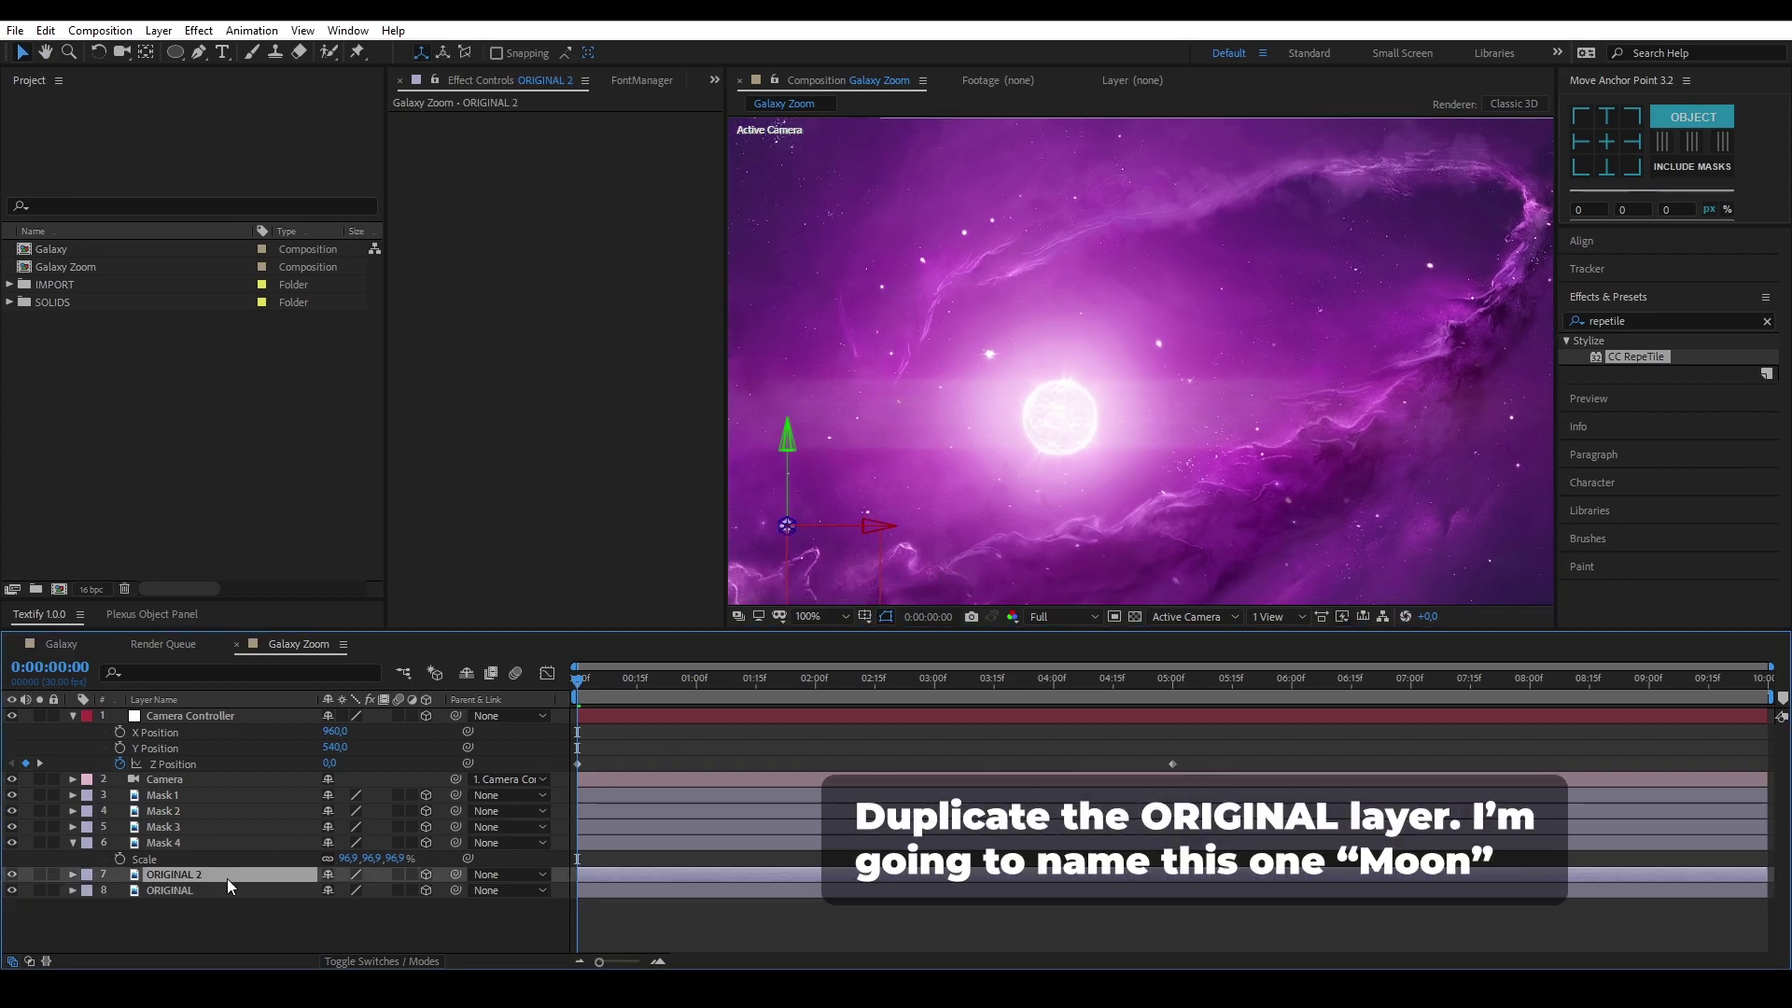
key(Return)
text(Moon)
key(Return)
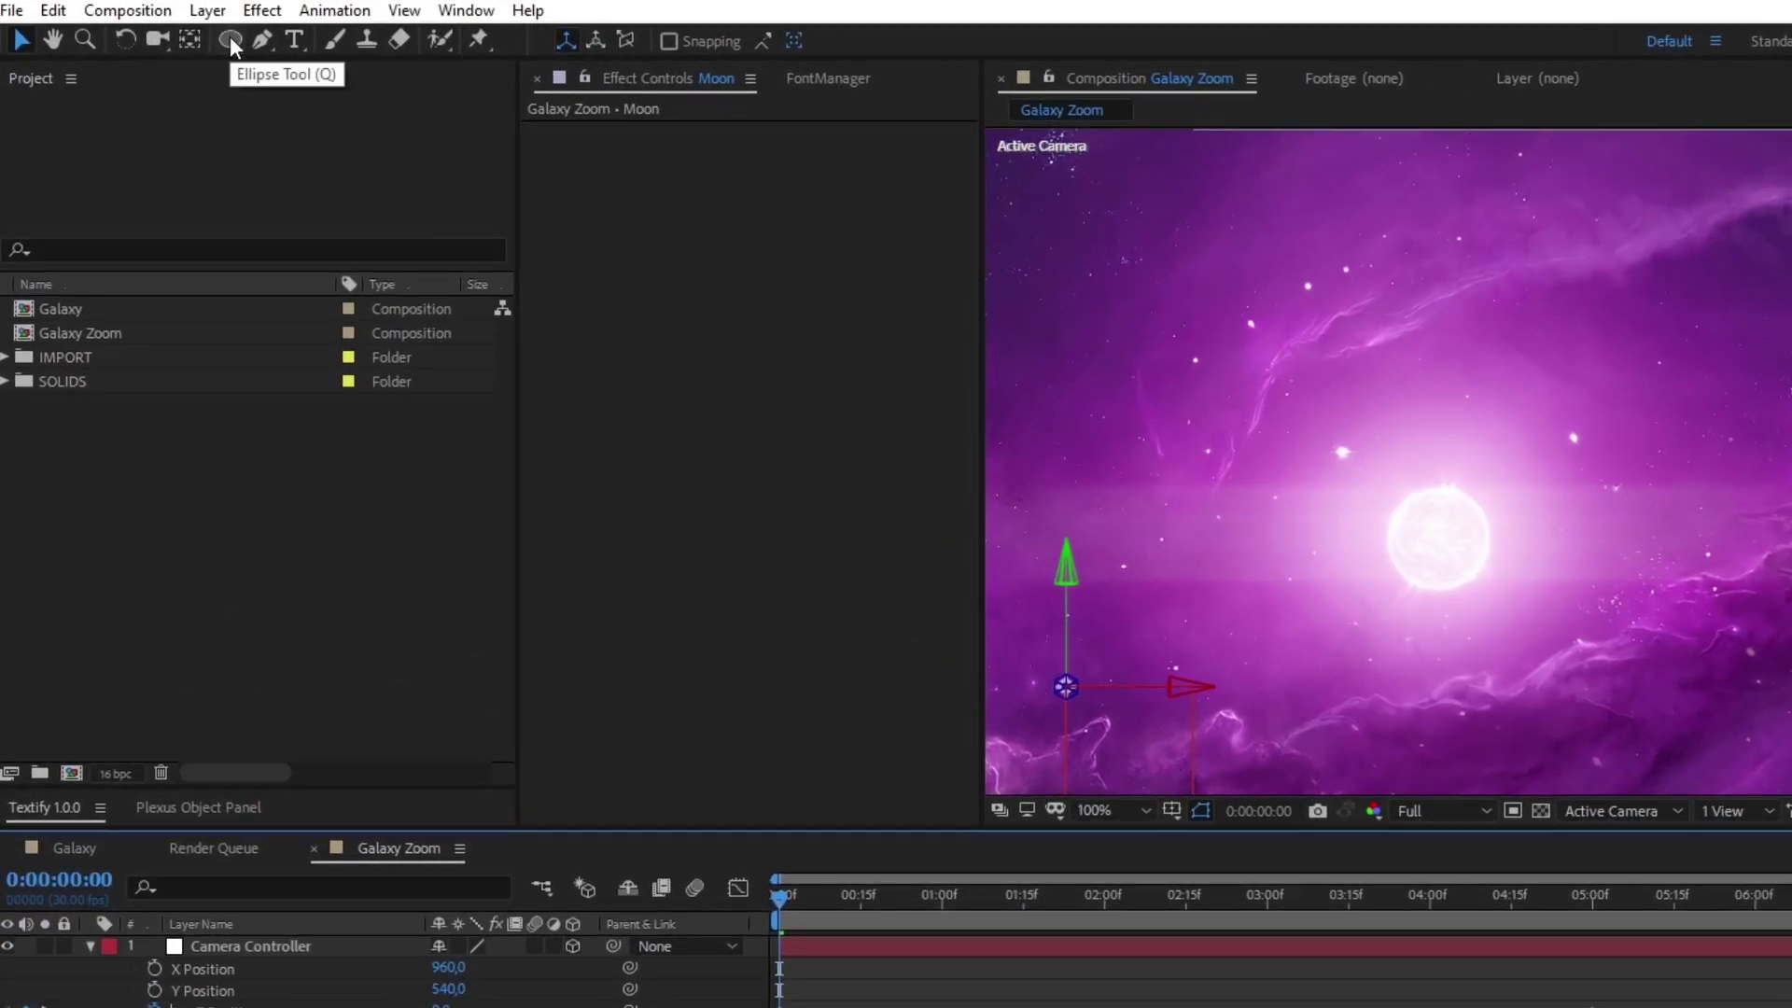
Draw an elliptical mask around the glowing sun on the Moon layer
click(233, 39)
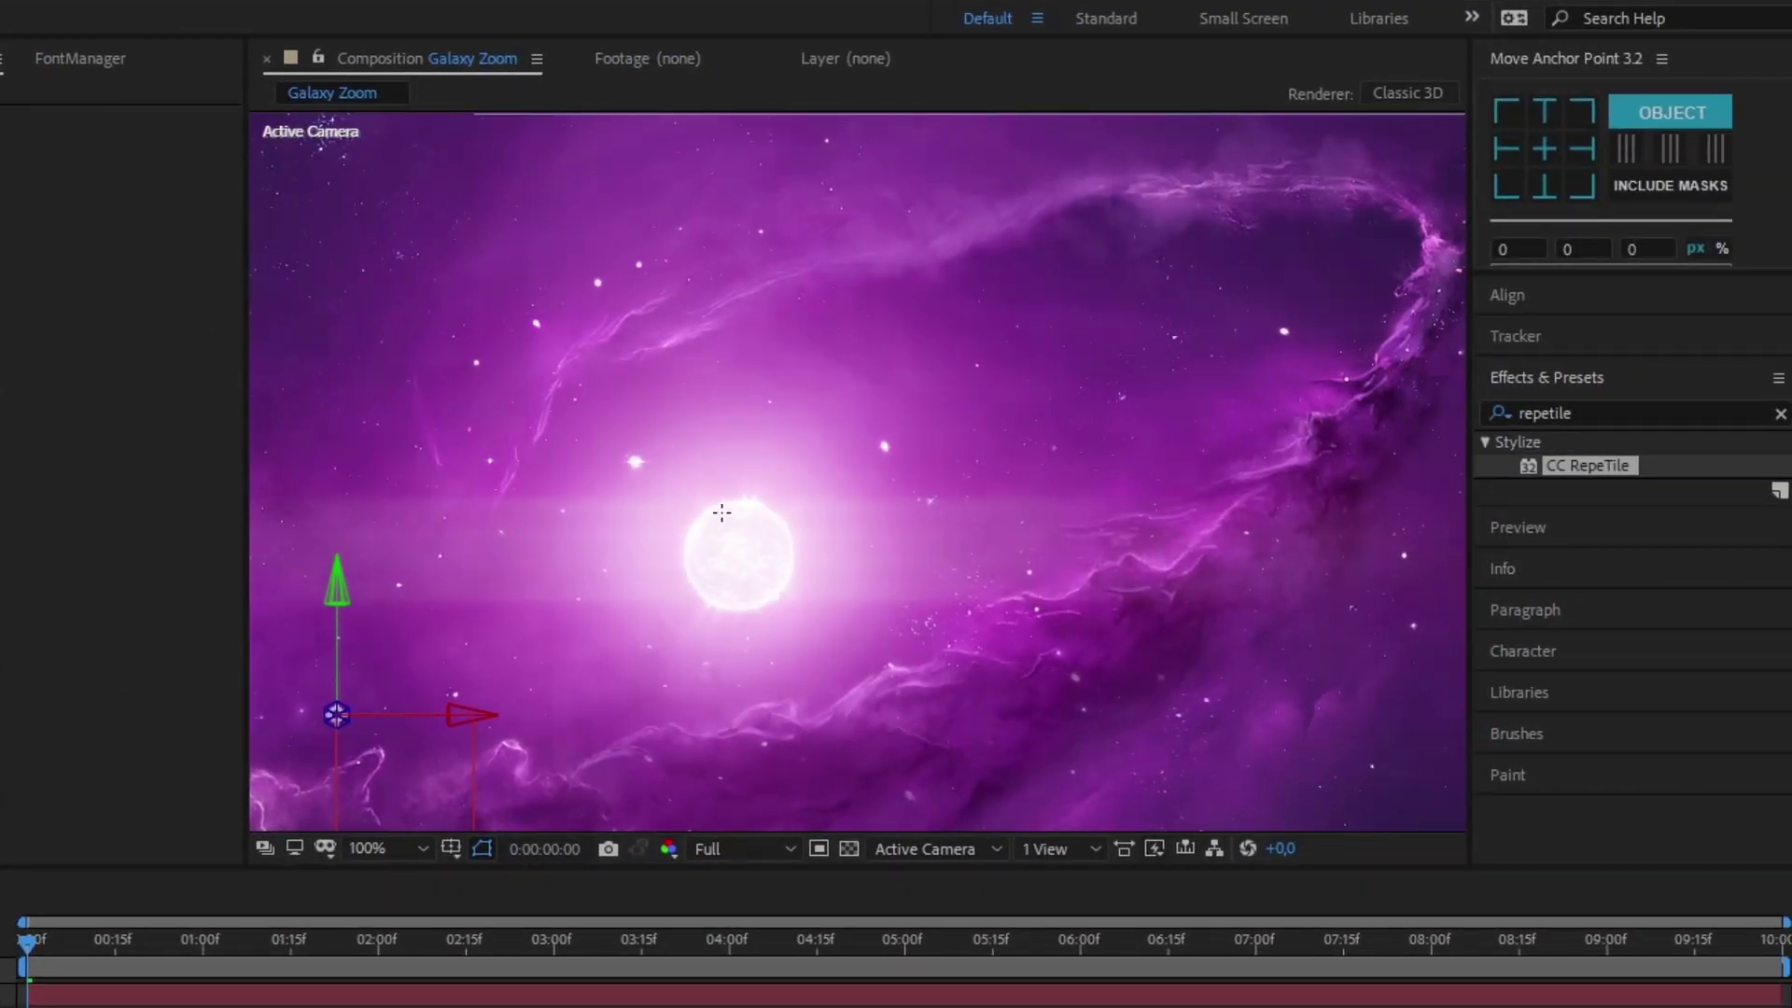
click(736, 556)
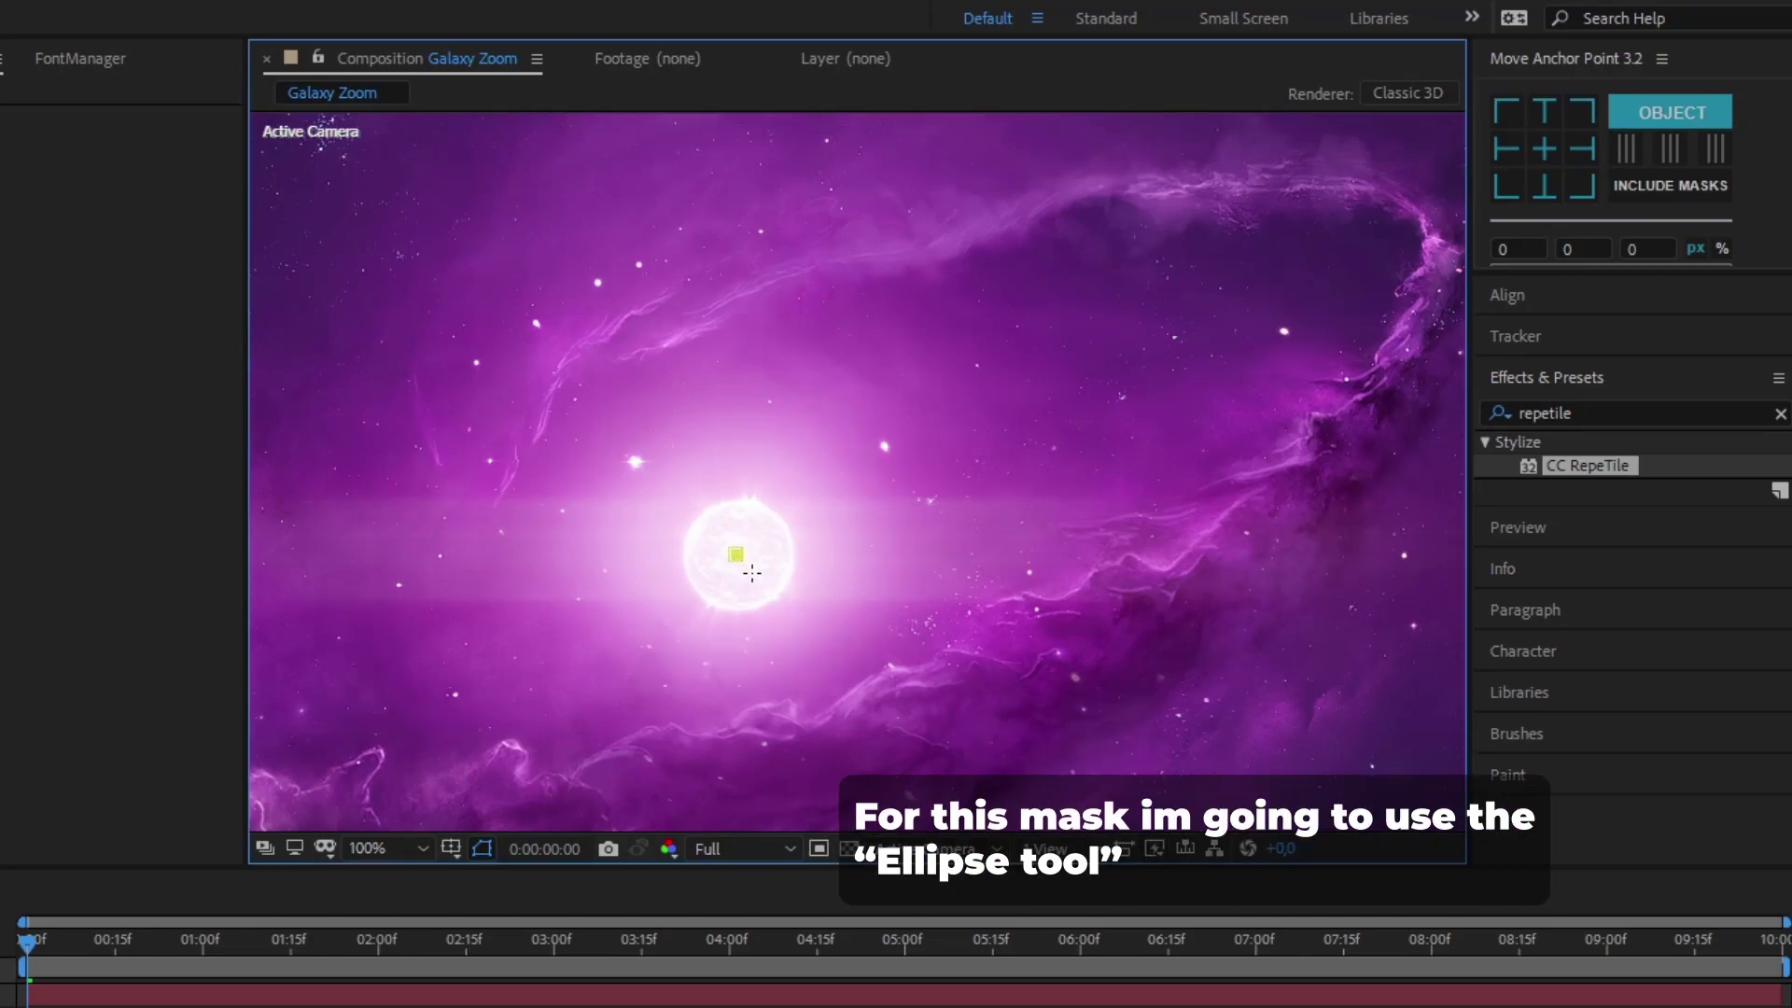
mouse_move(736, 556)
mouse_down()
mouse_move(849, 613)
mouse_move(1032, 626)
mouse_up()
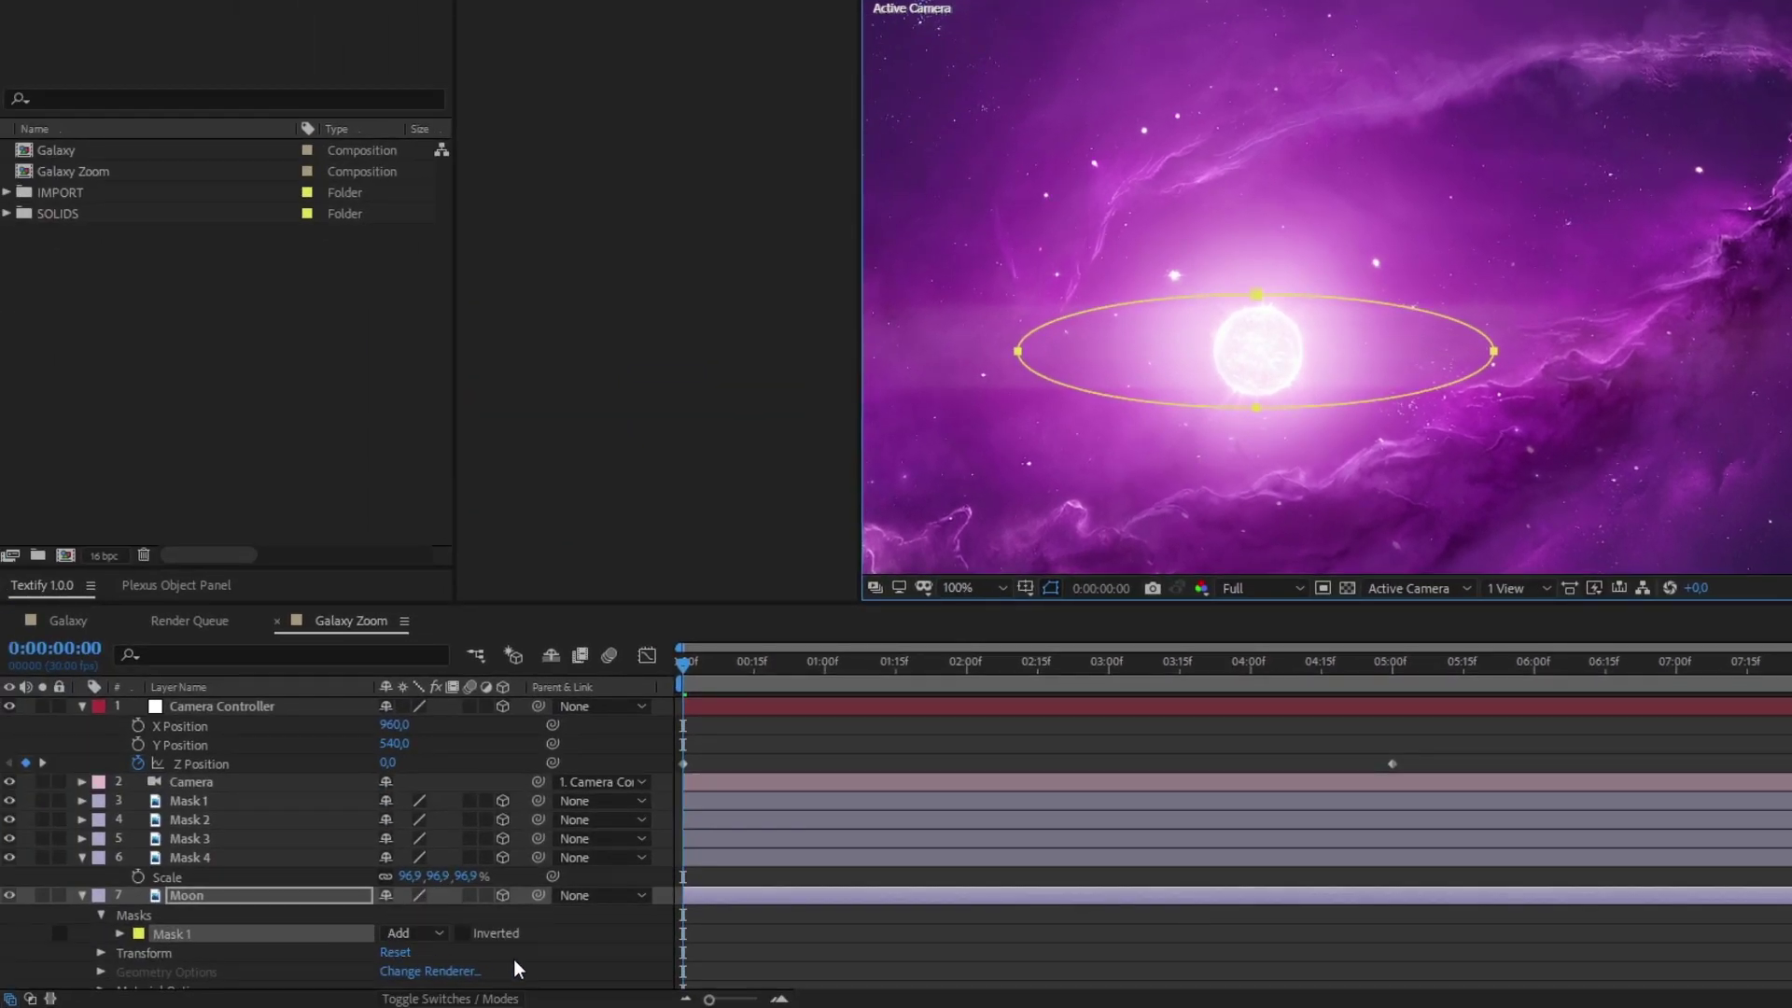
scroll(525, 968, down, 1)
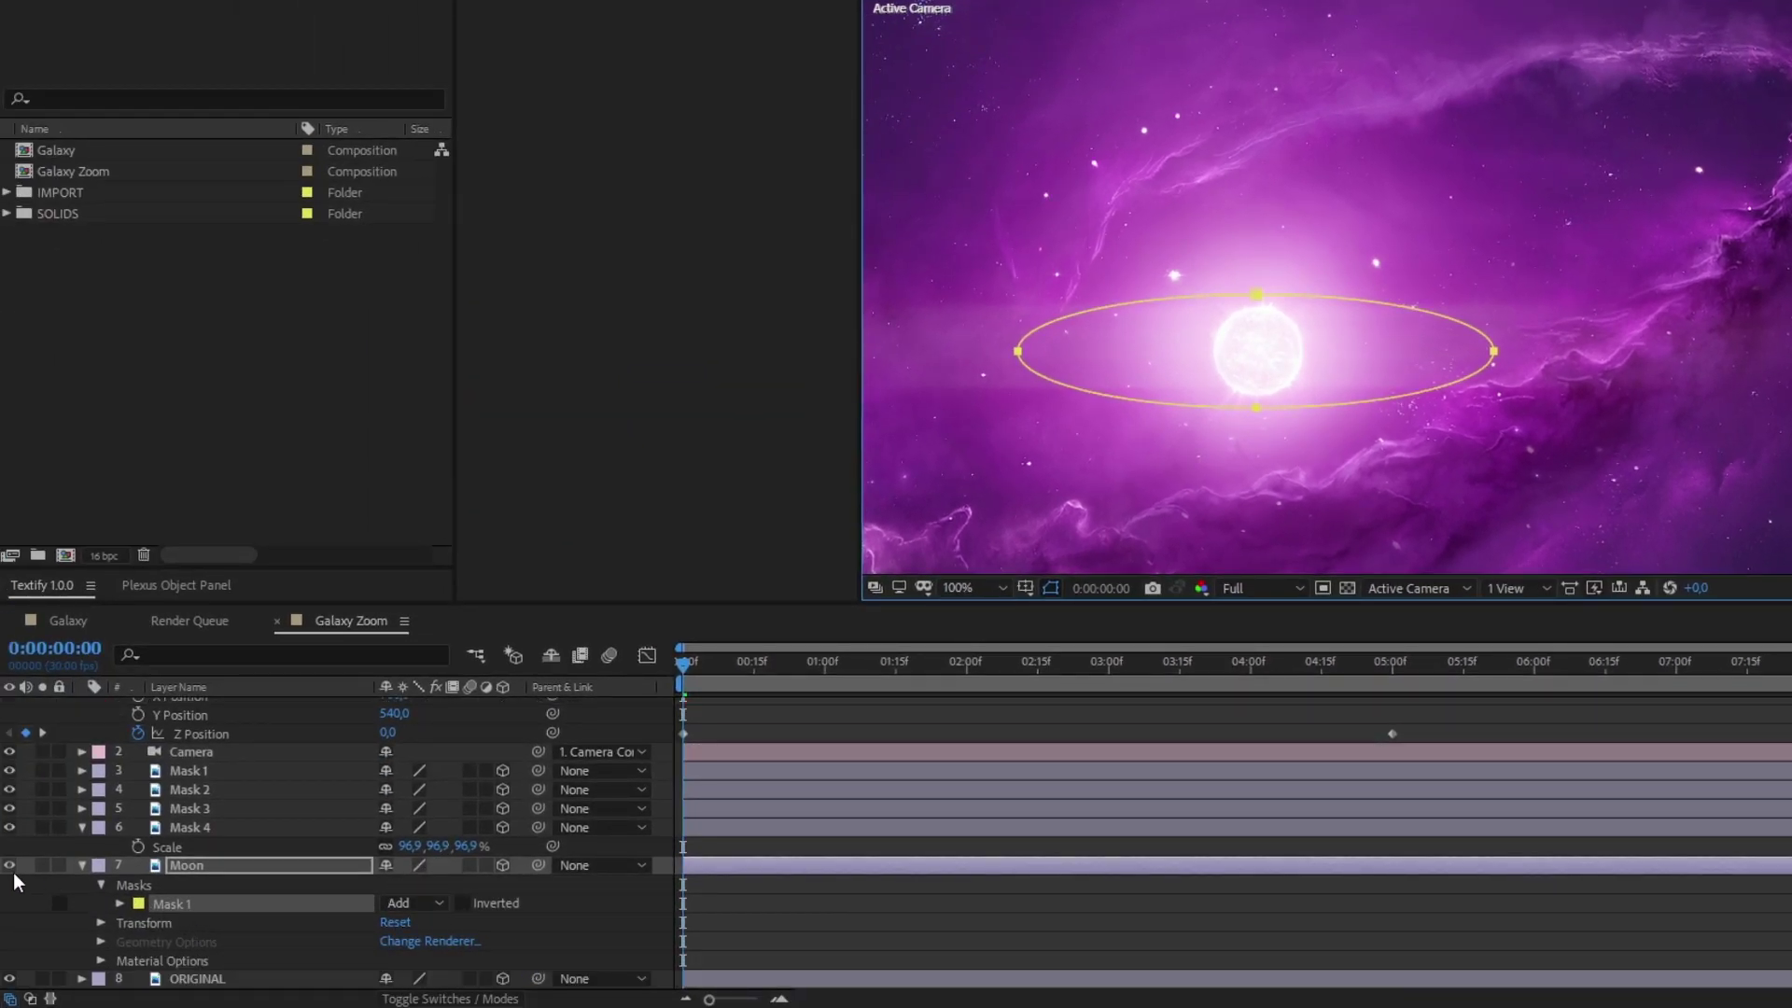
Solo the Moon layer and try a 300 px feather and 110 px expansion on its mask
click(42, 865)
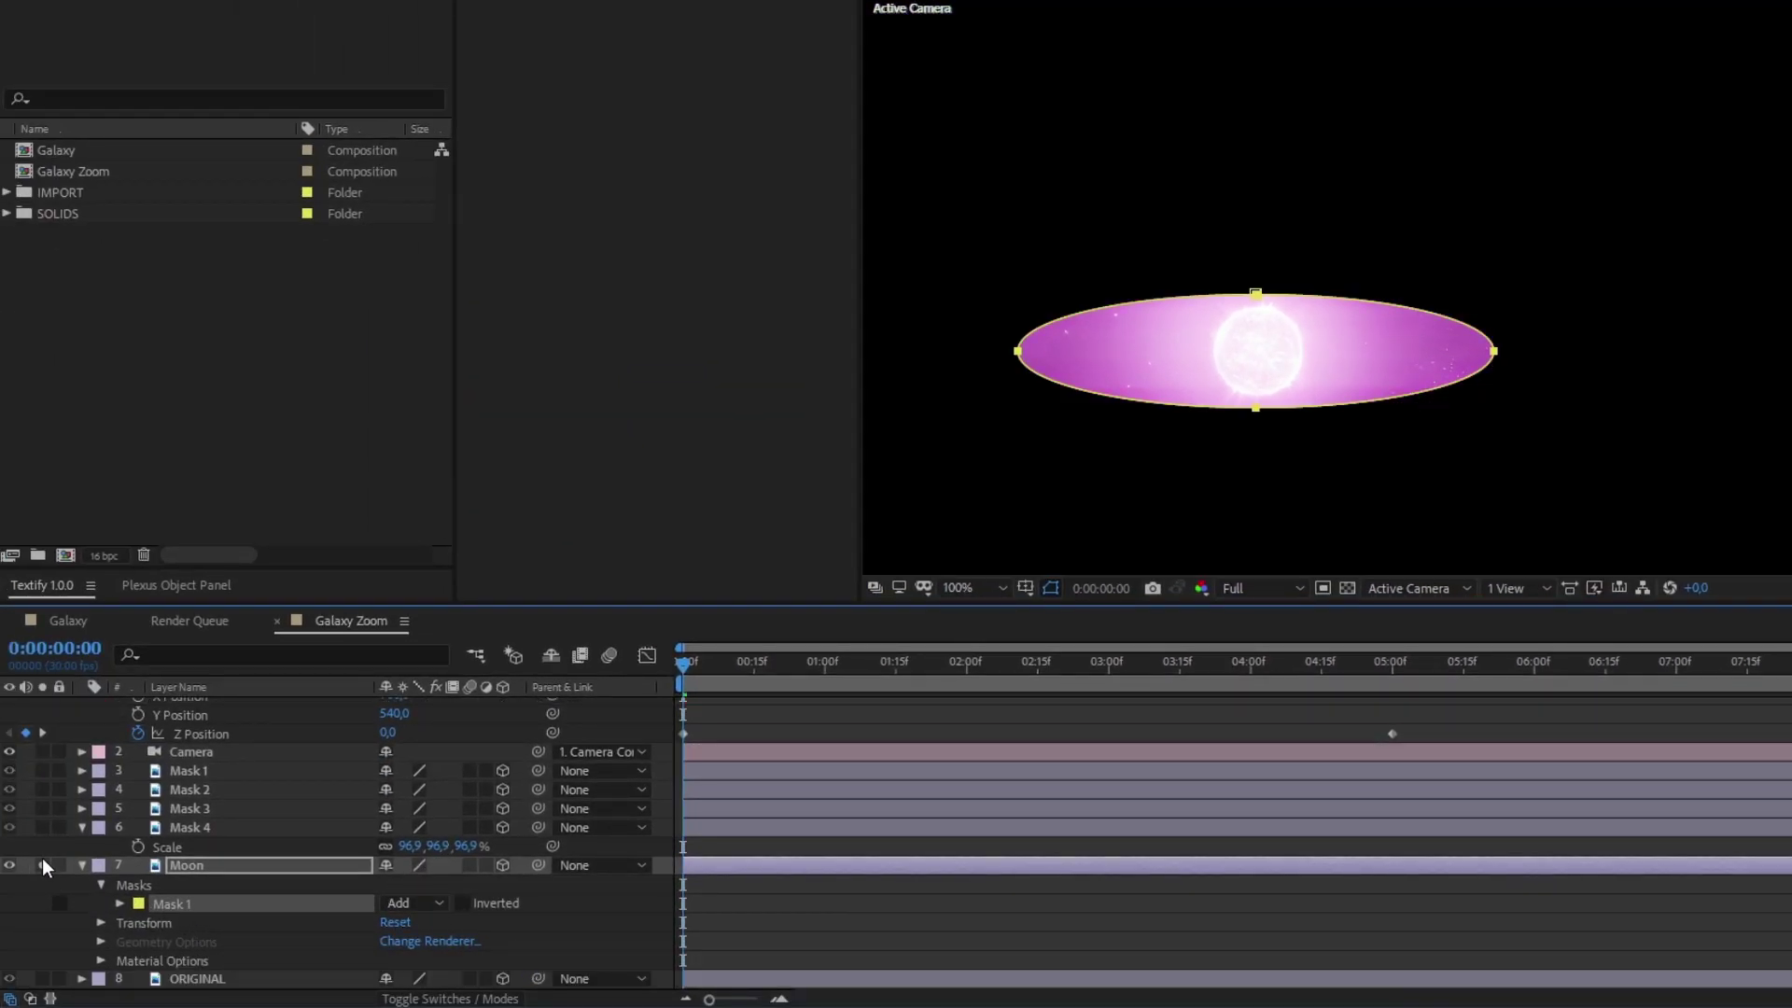
click(121, 904)
click(428, 941)
text(300)
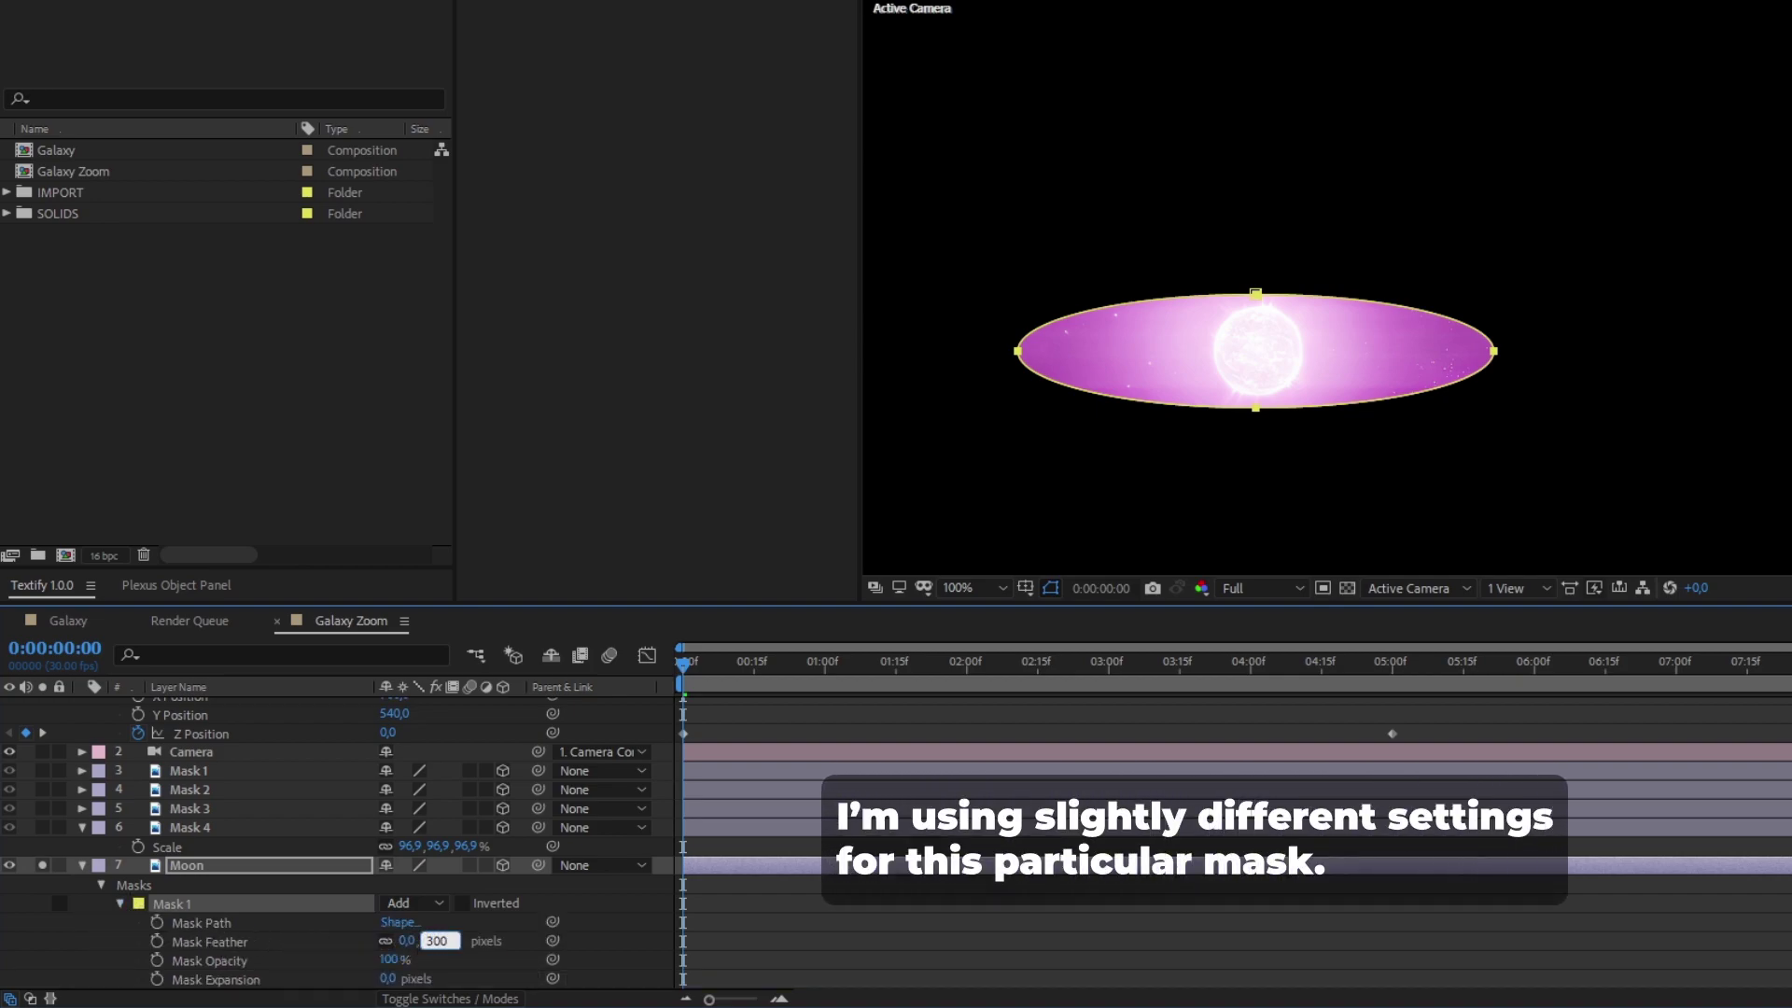
key(Return)
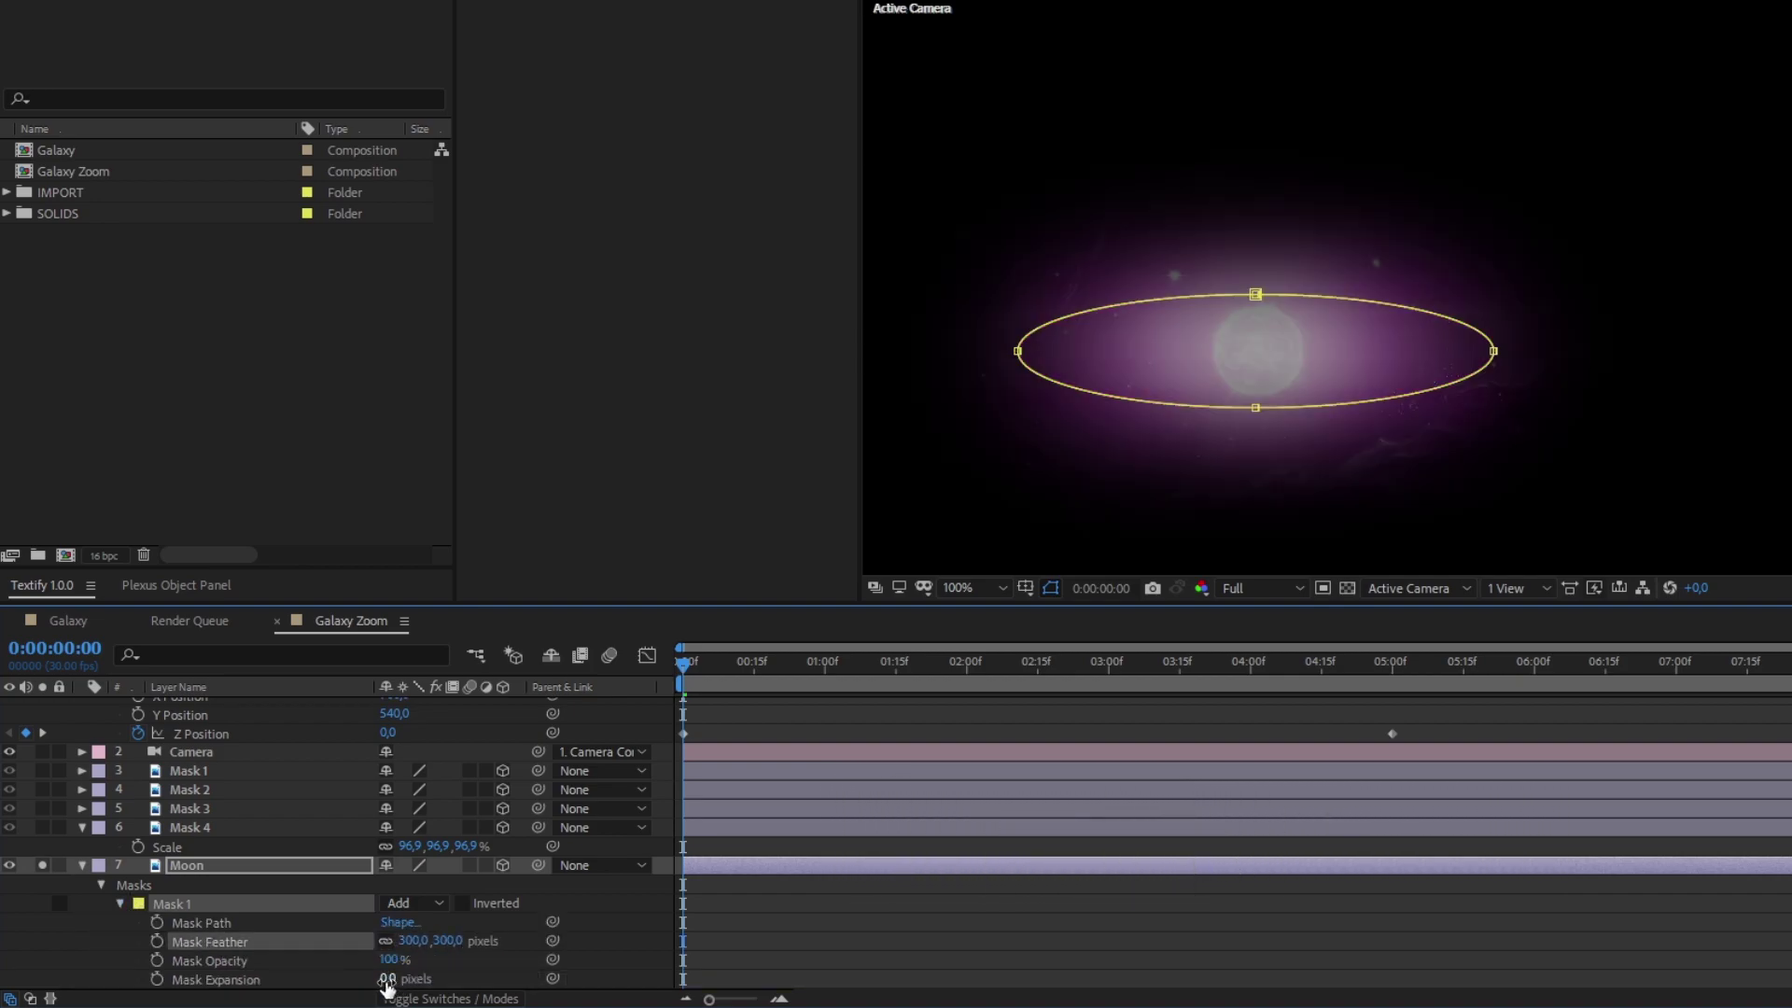
click(388, 978)
text(0)
key(Return)
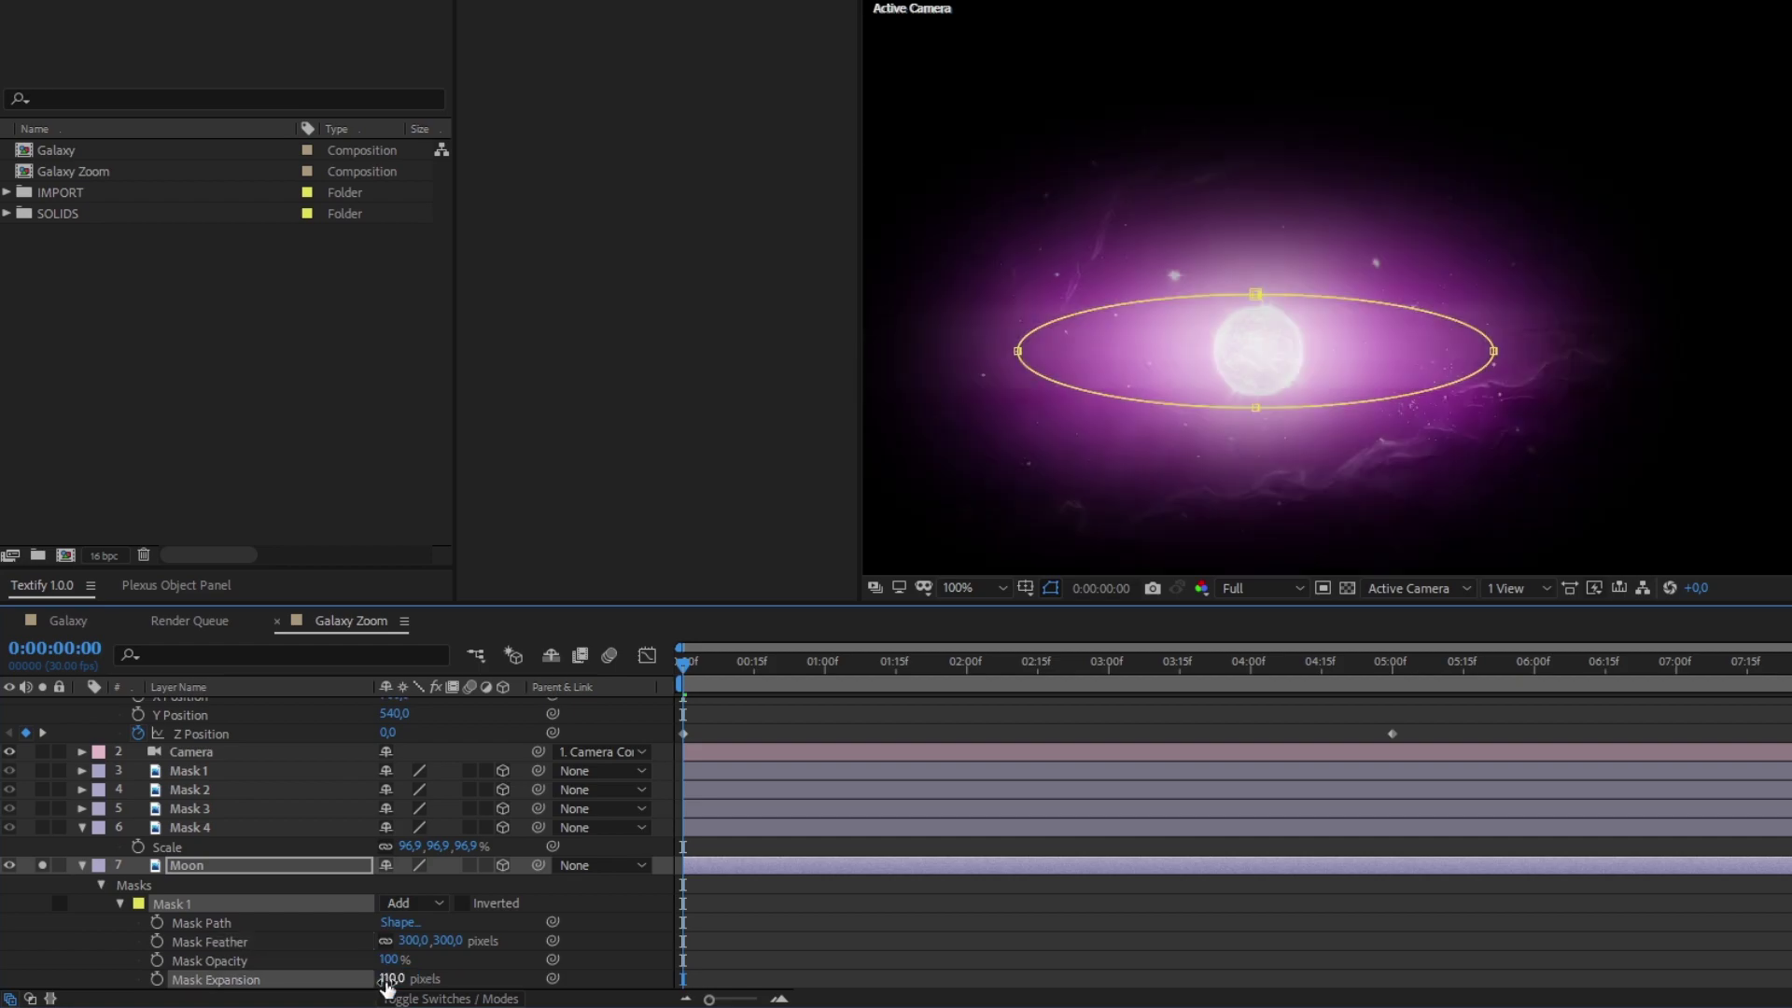
Refine the Moon mask to a final 86 px feather and 36 px expansion
click(449, 941)
text(200)
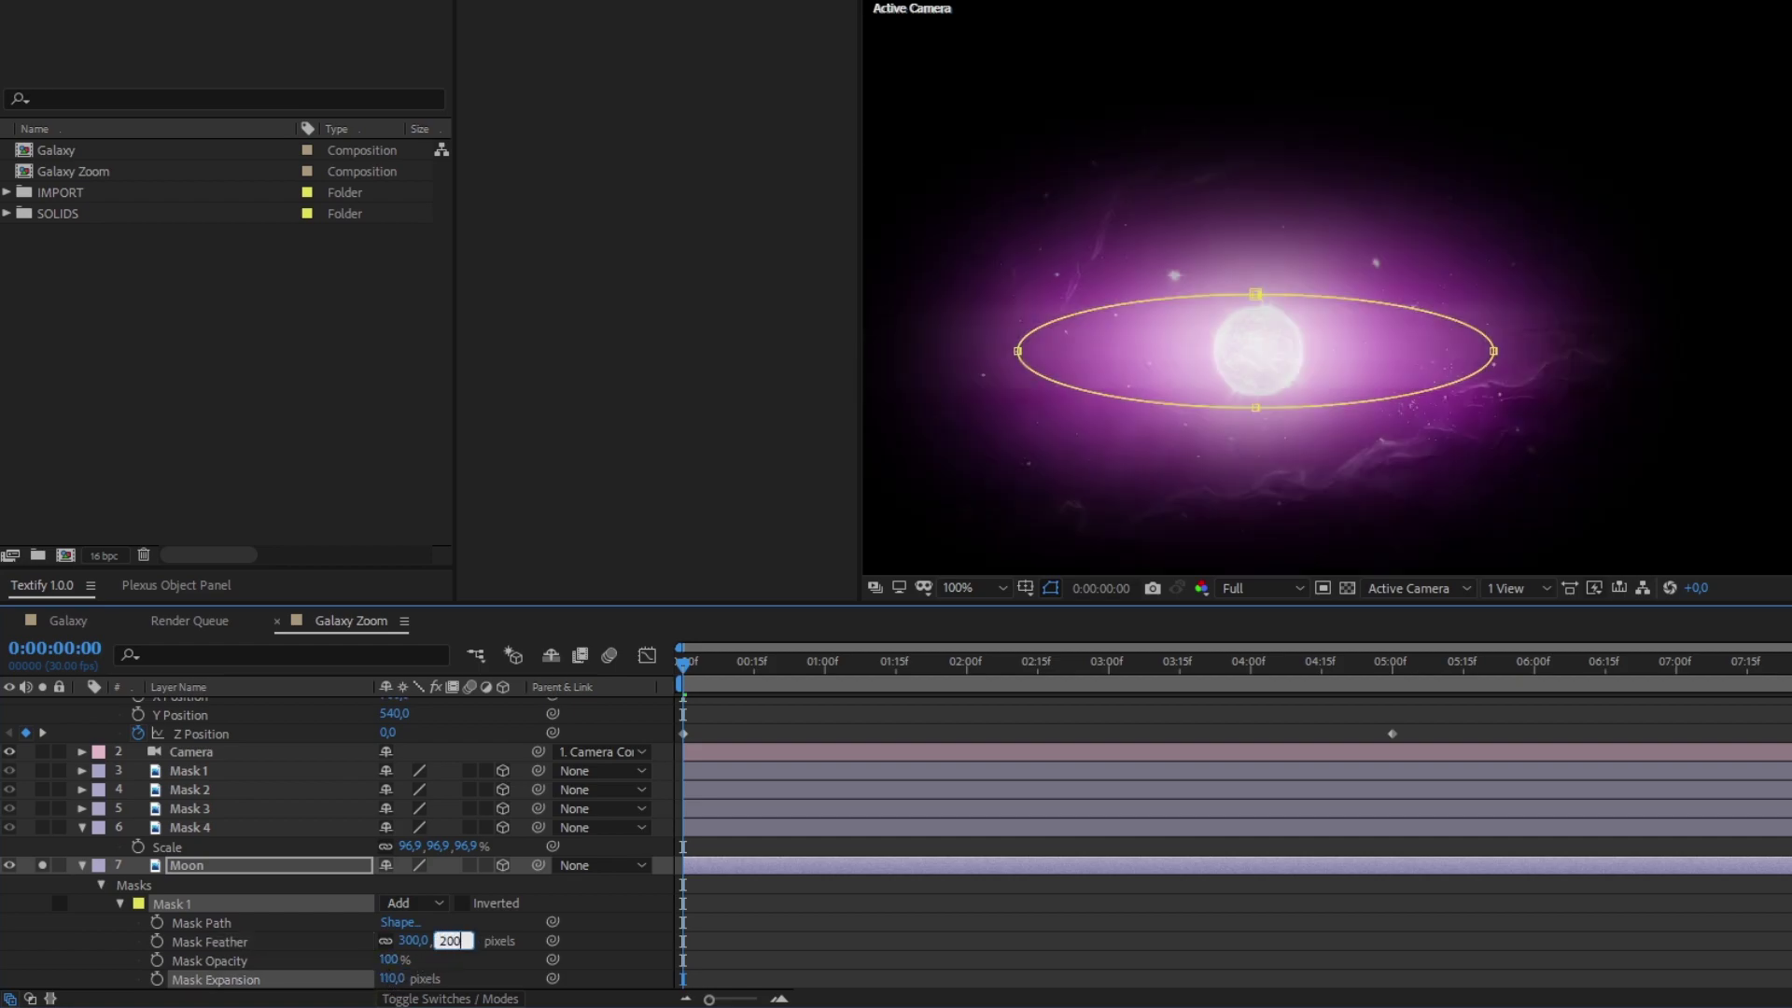
key(Return)
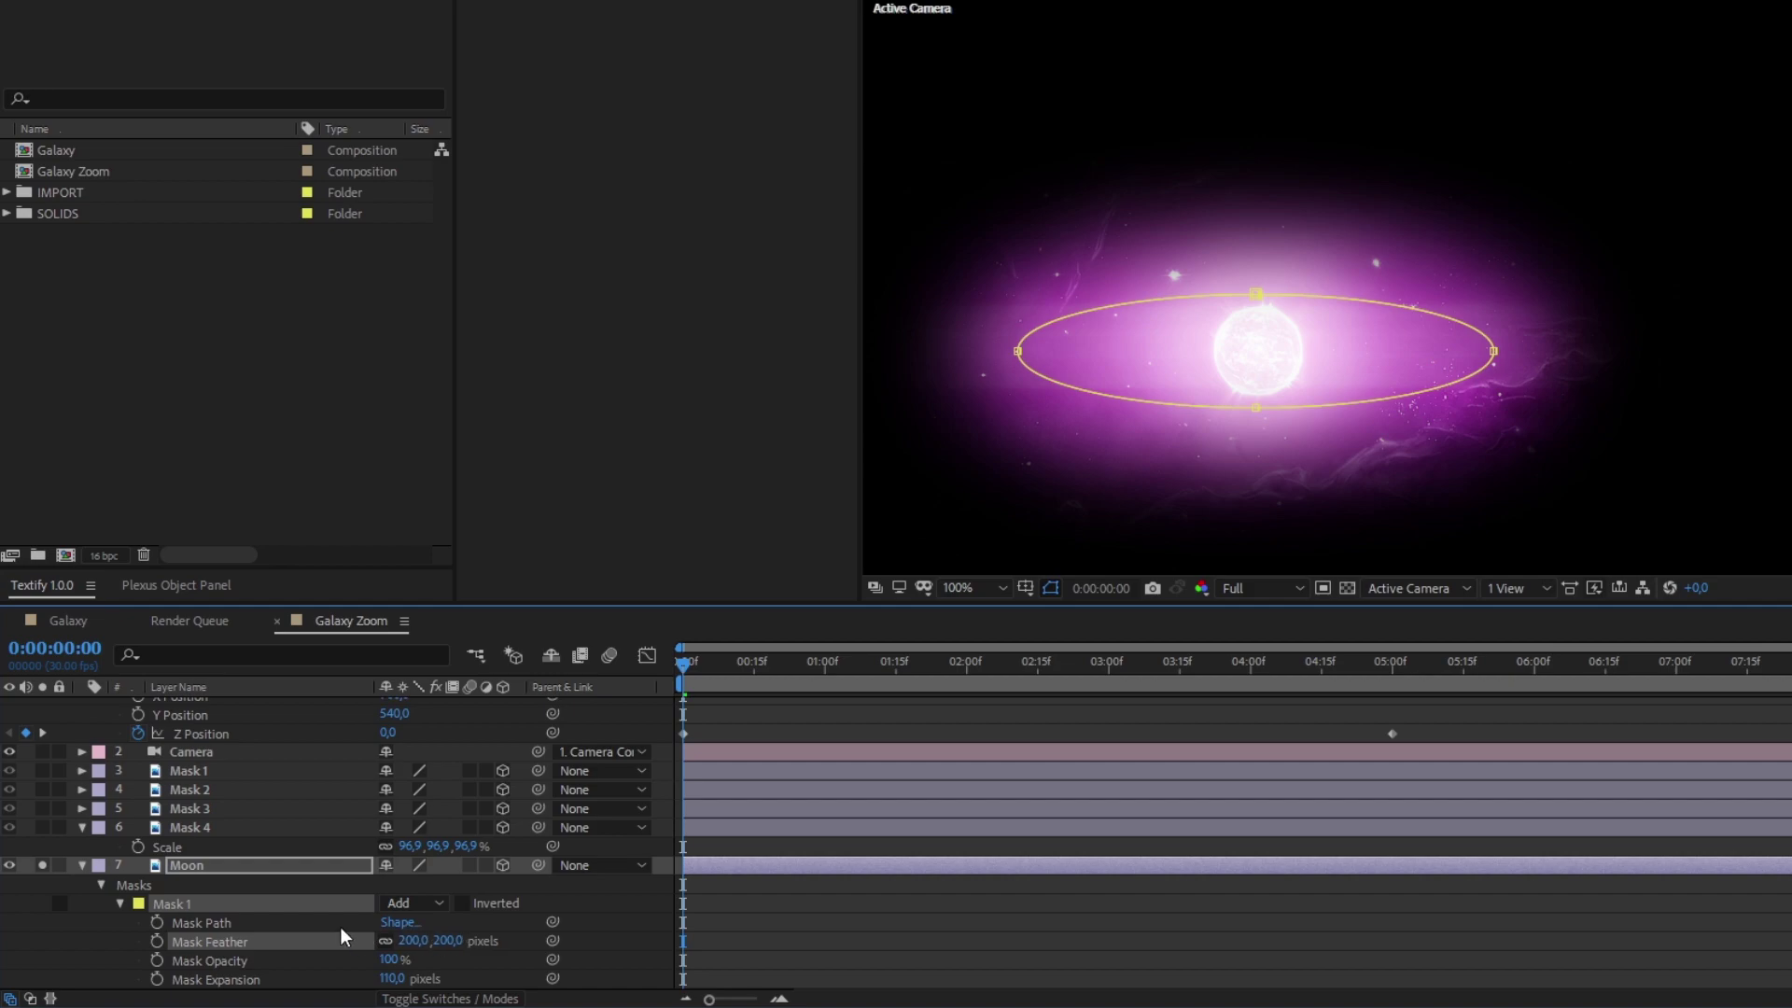
click(401, 941)
text(173)
key(Return)
drag(401, 945, 265, 942)
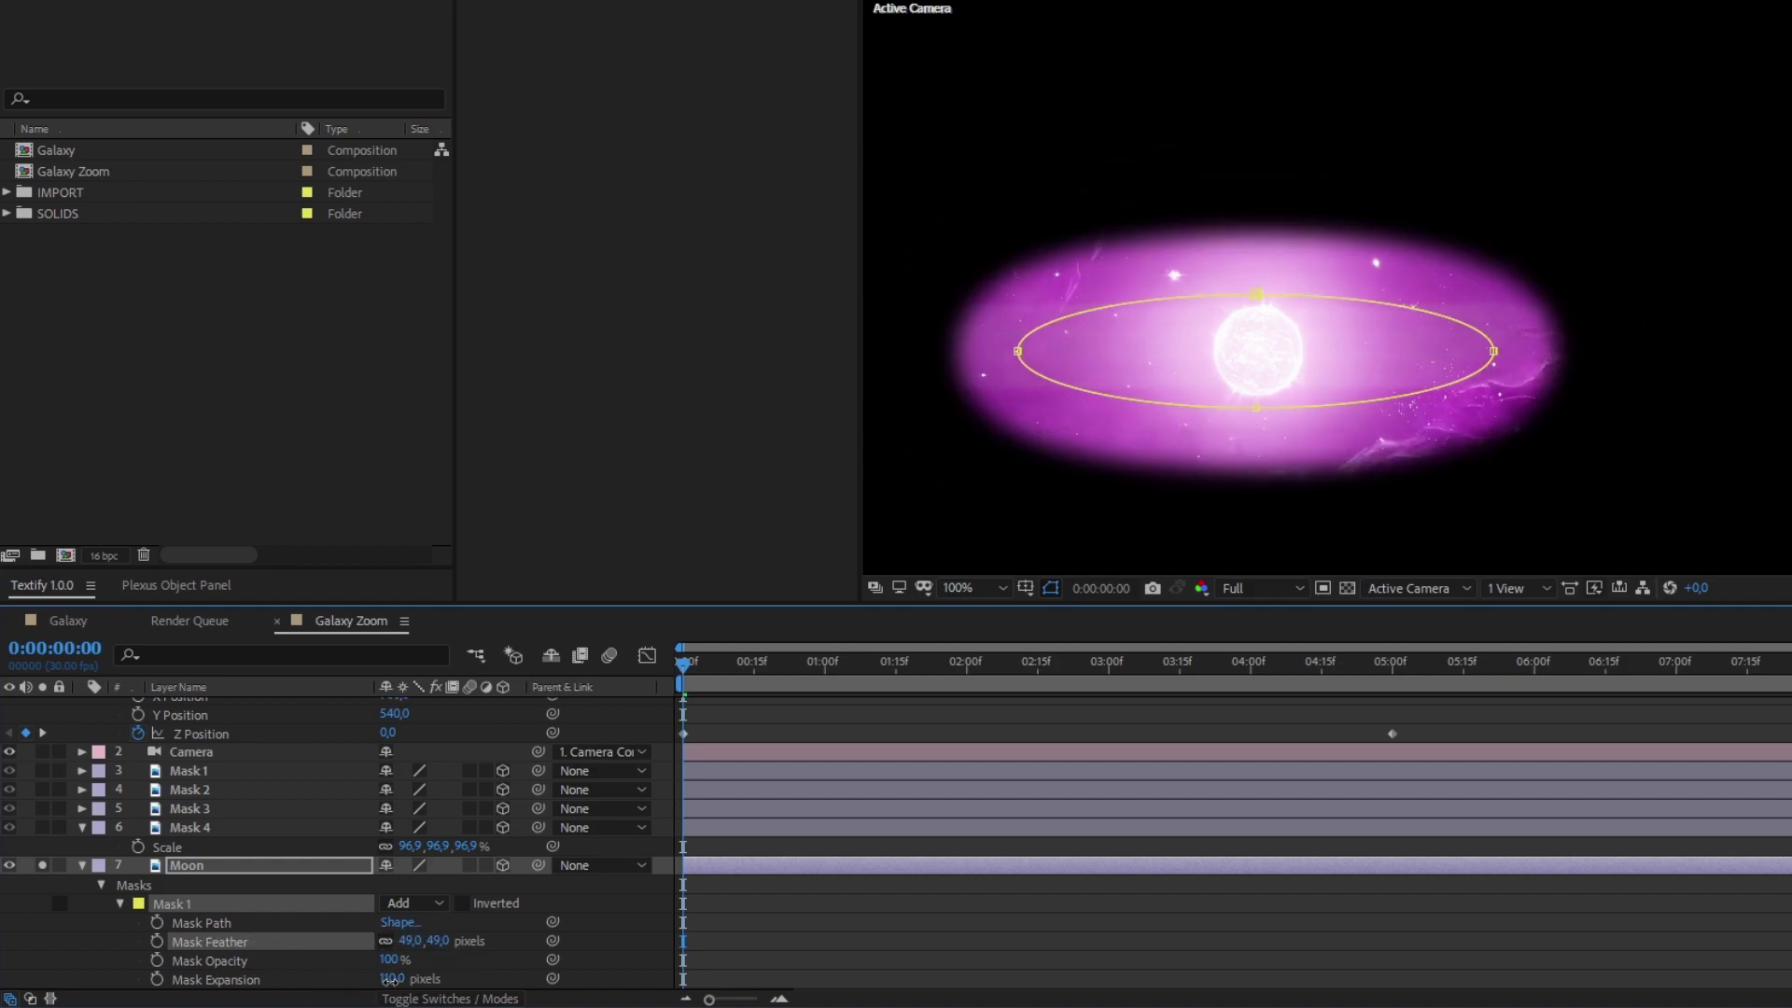
drag(388, 979, 367, 984)
drag(441, 941, 486, 942)
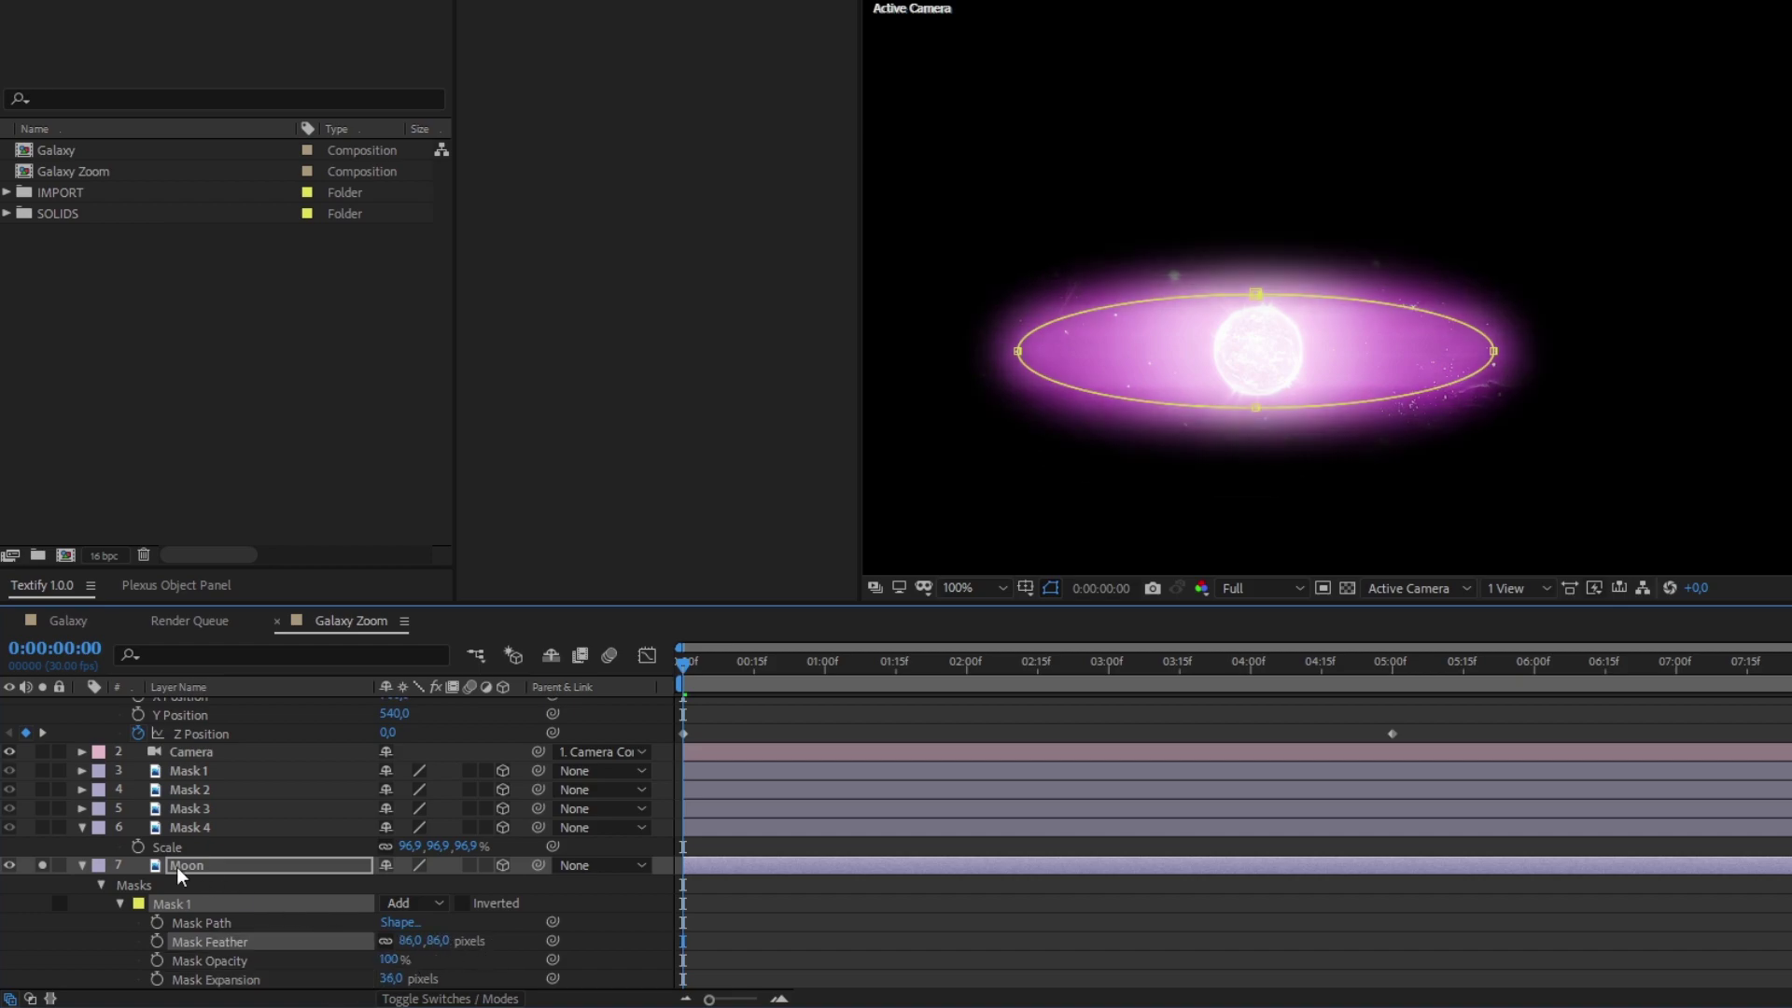
Unsolo Moon so the full galaxy shows, and collapse the Moon and Mask 4 layers
click(42, 865)
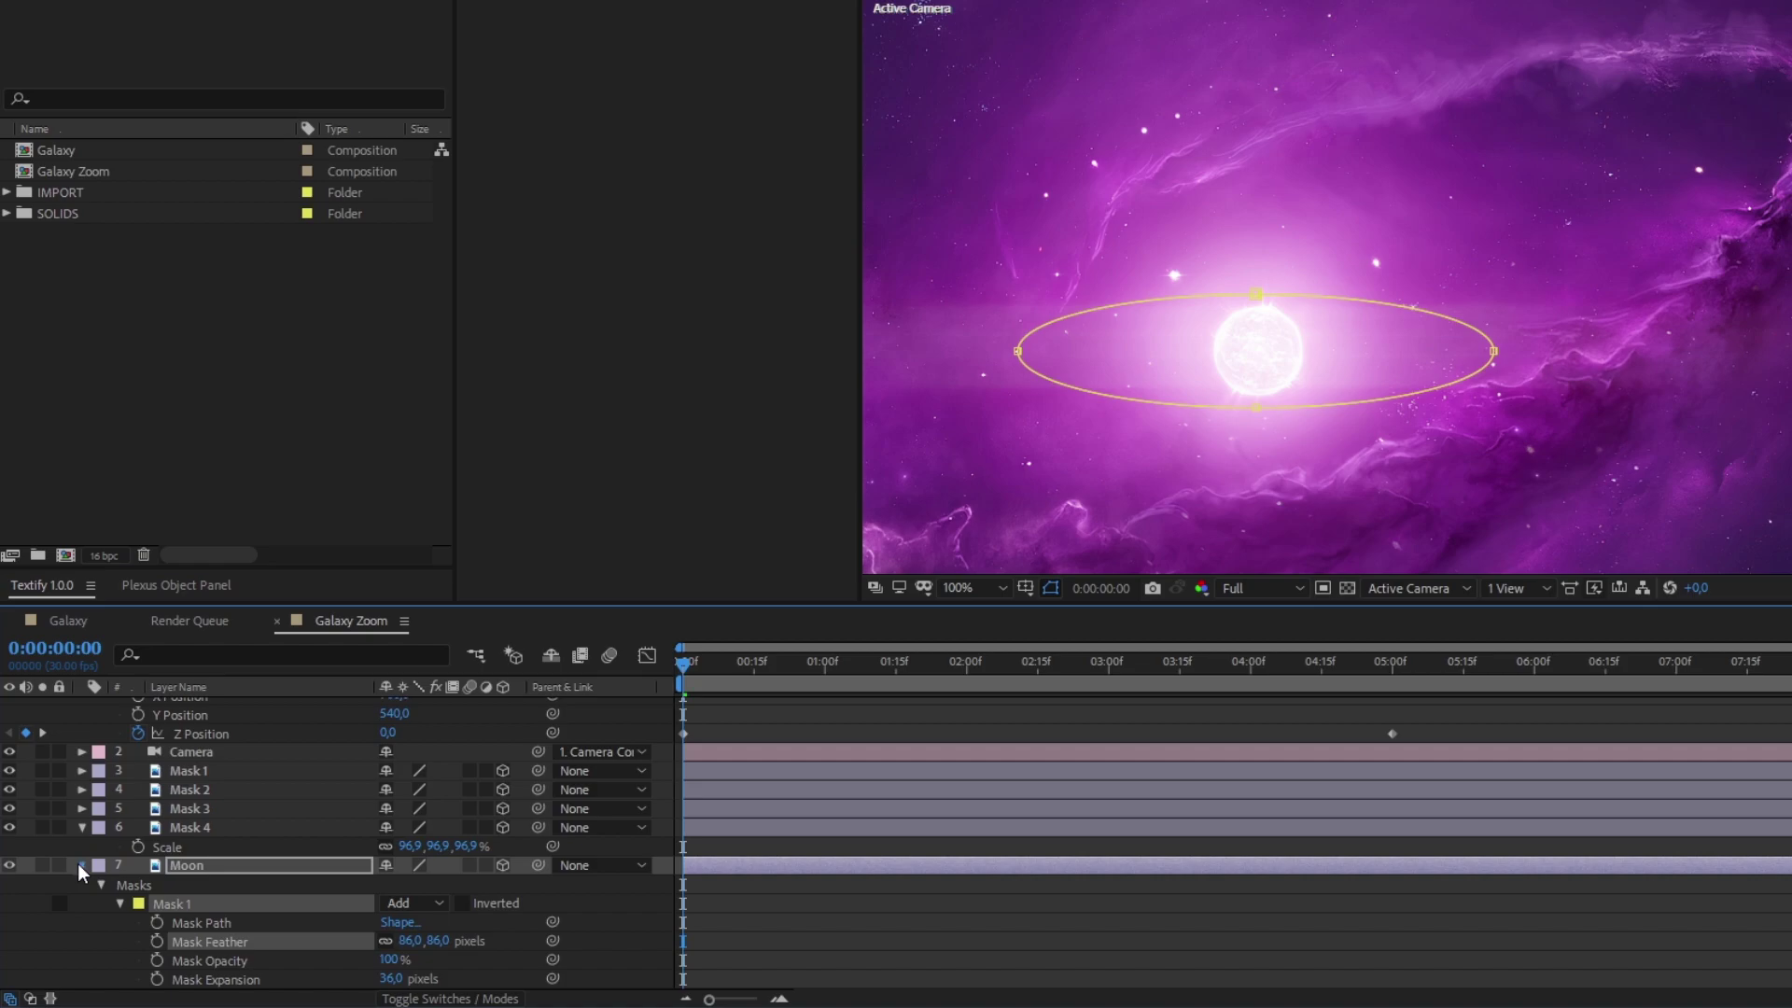
click(81, 866)
click(82, 856)
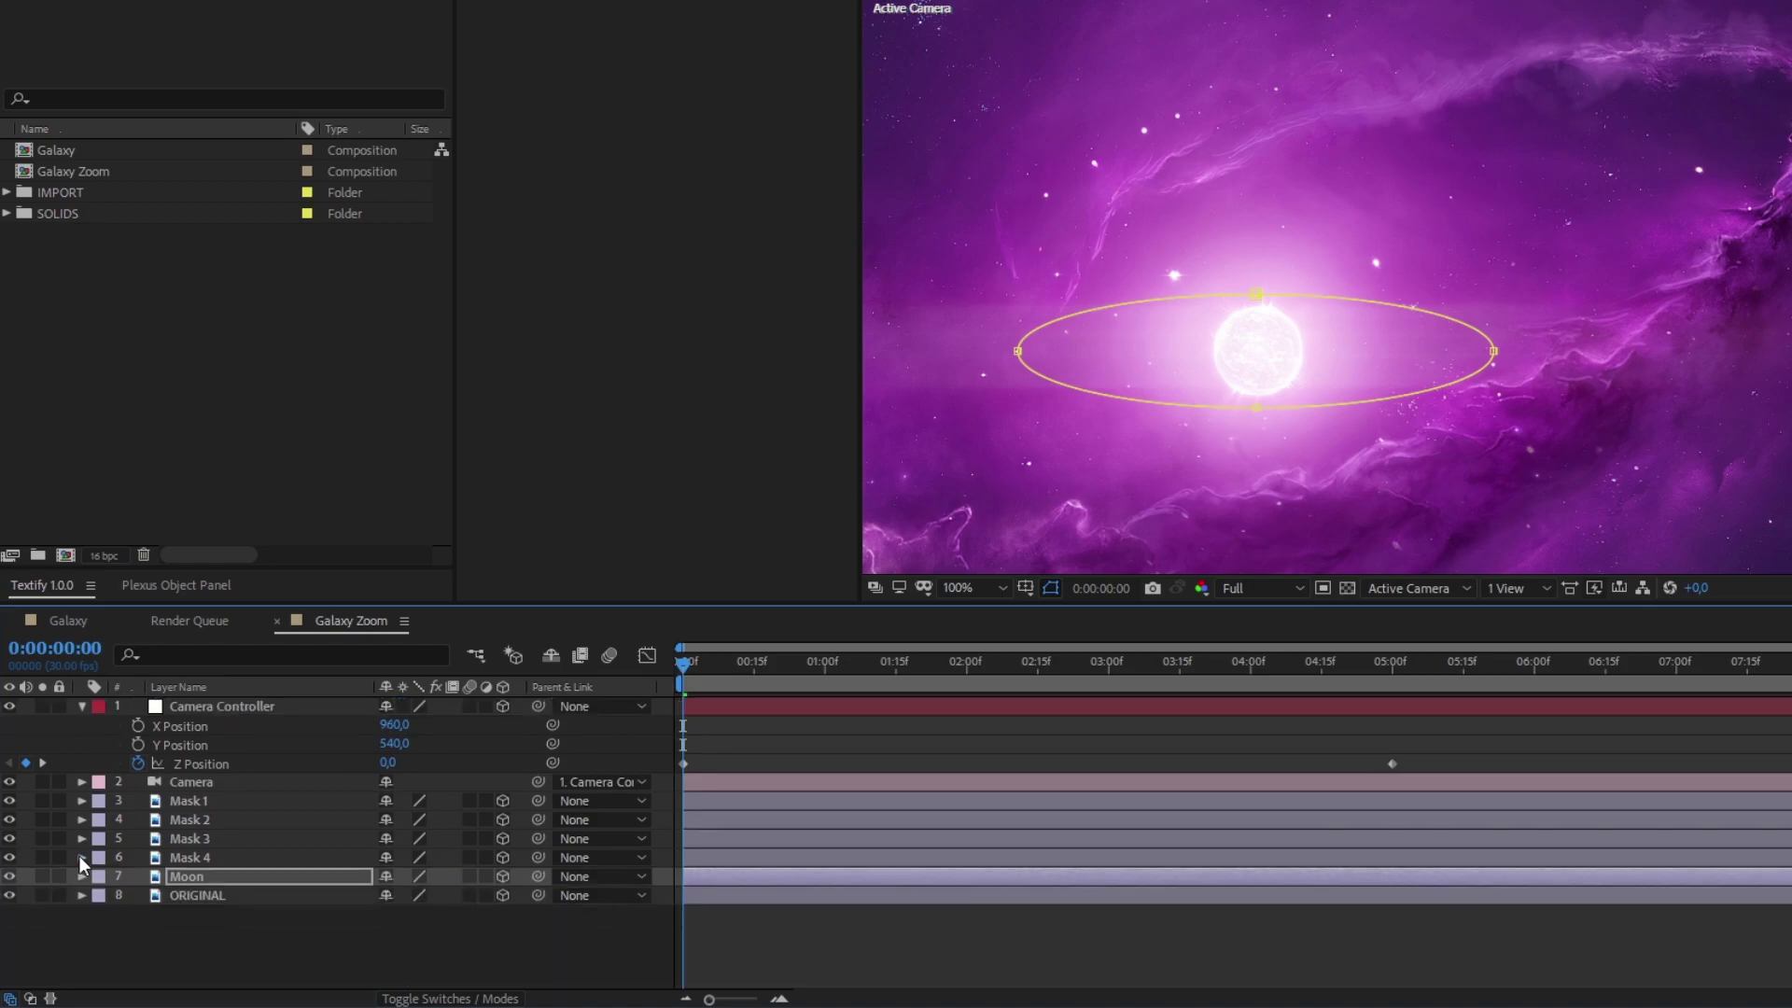
Set the Moon layer's Z Position to 675
click(201, 878)
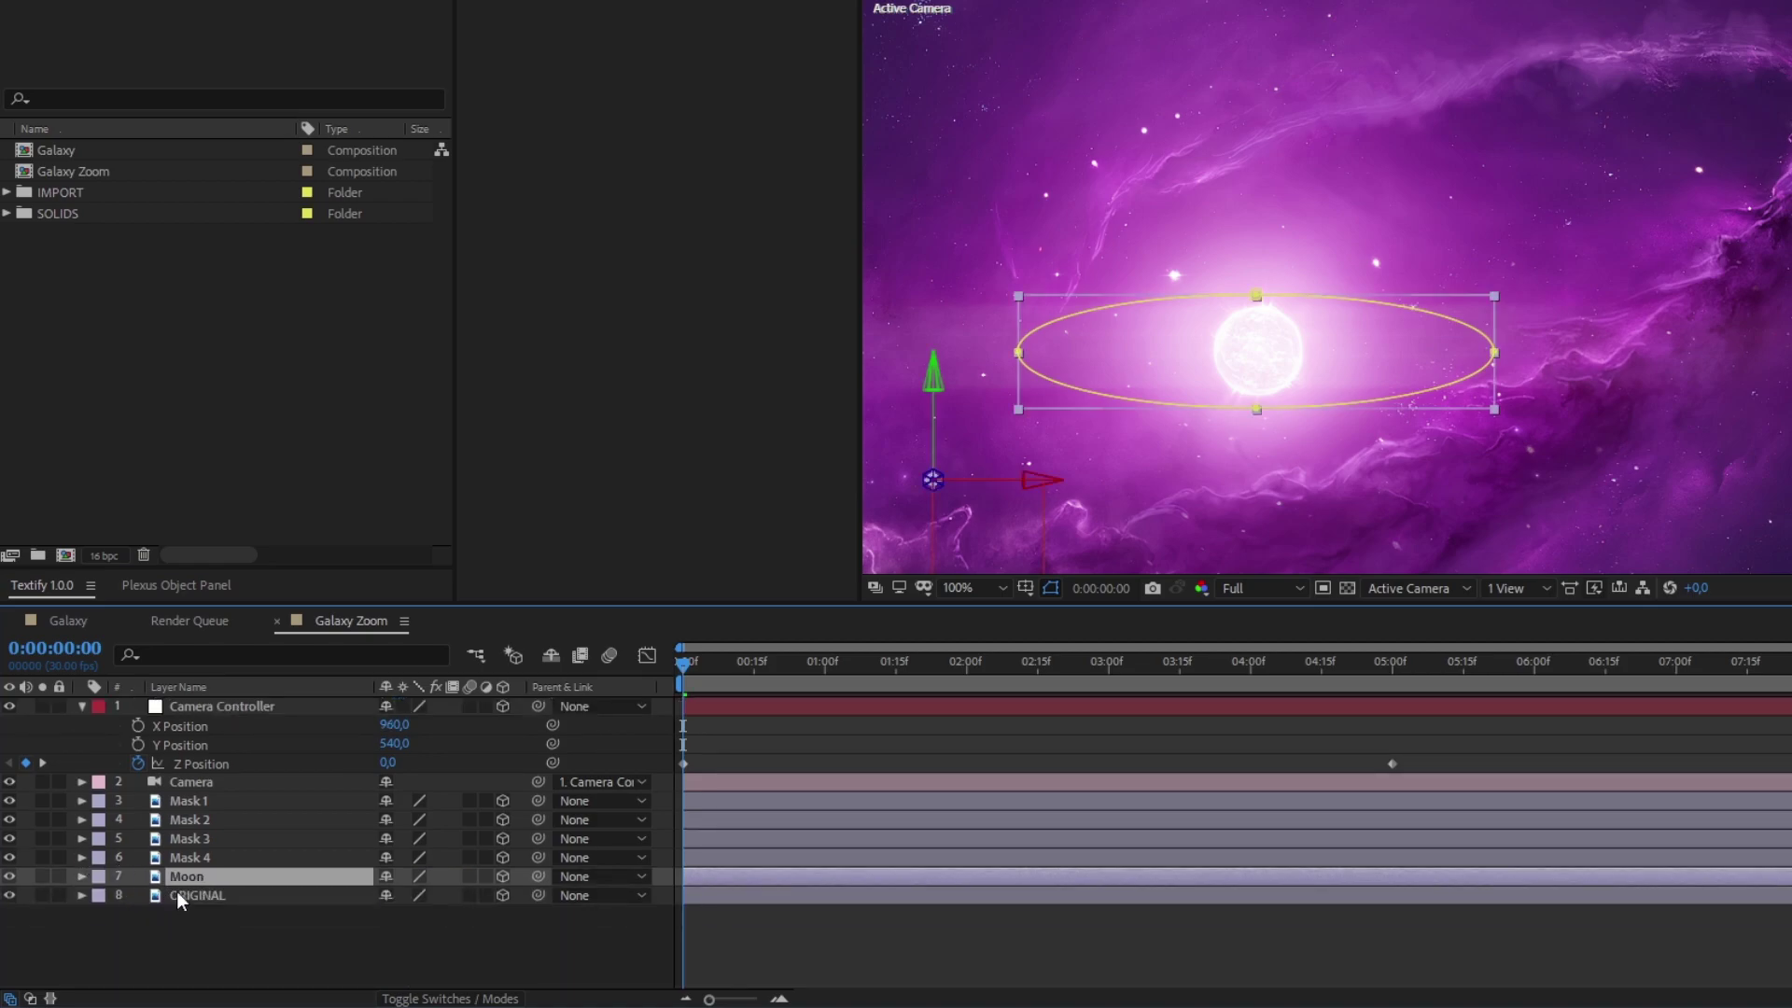
click(176, 892)
click(209, 881)
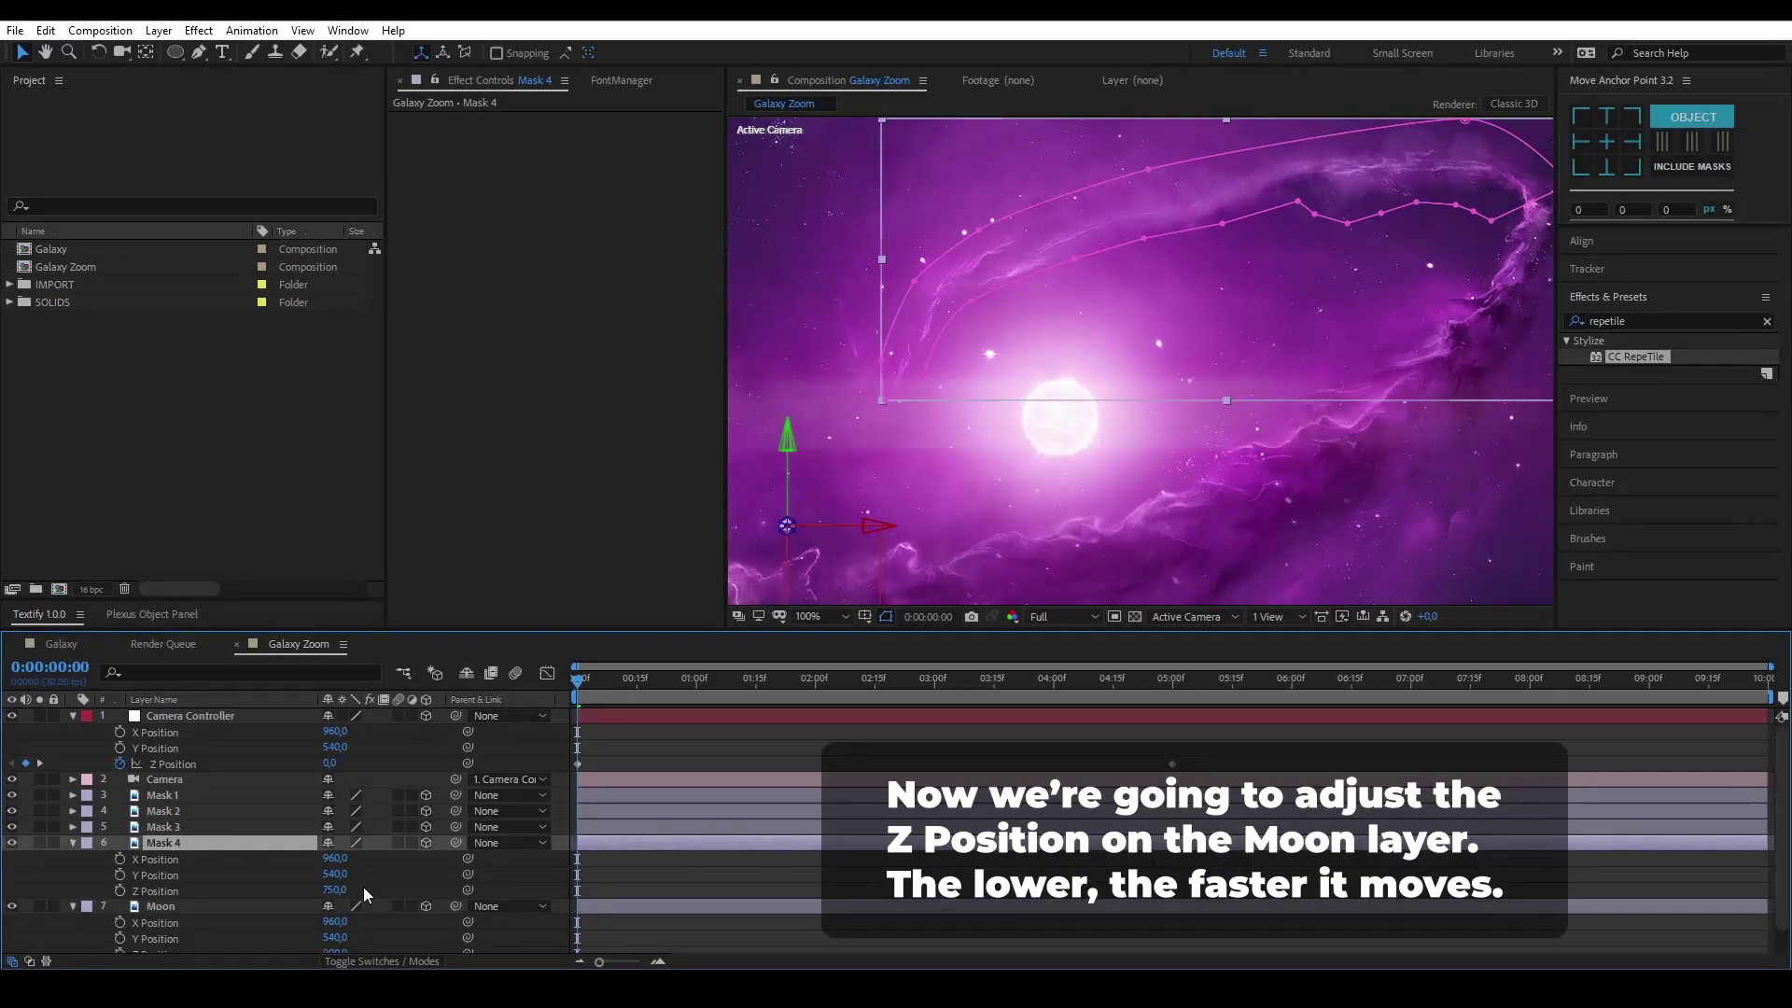
click(261, 803)
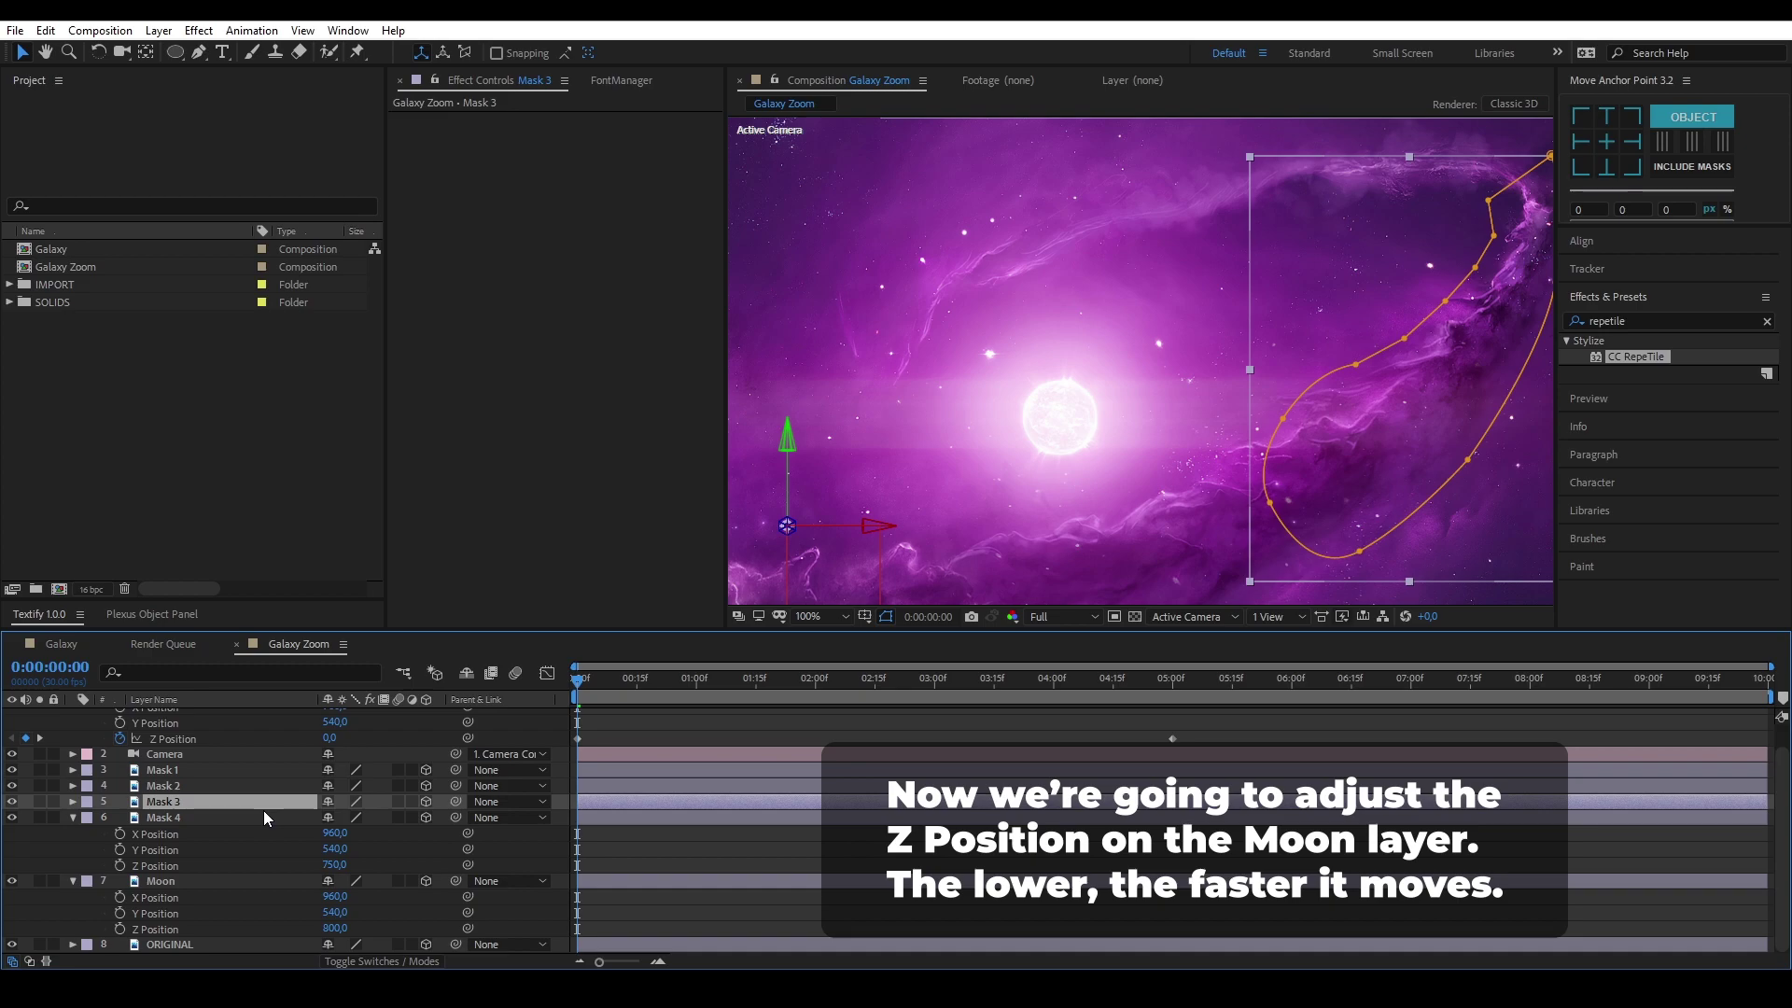
key(p)
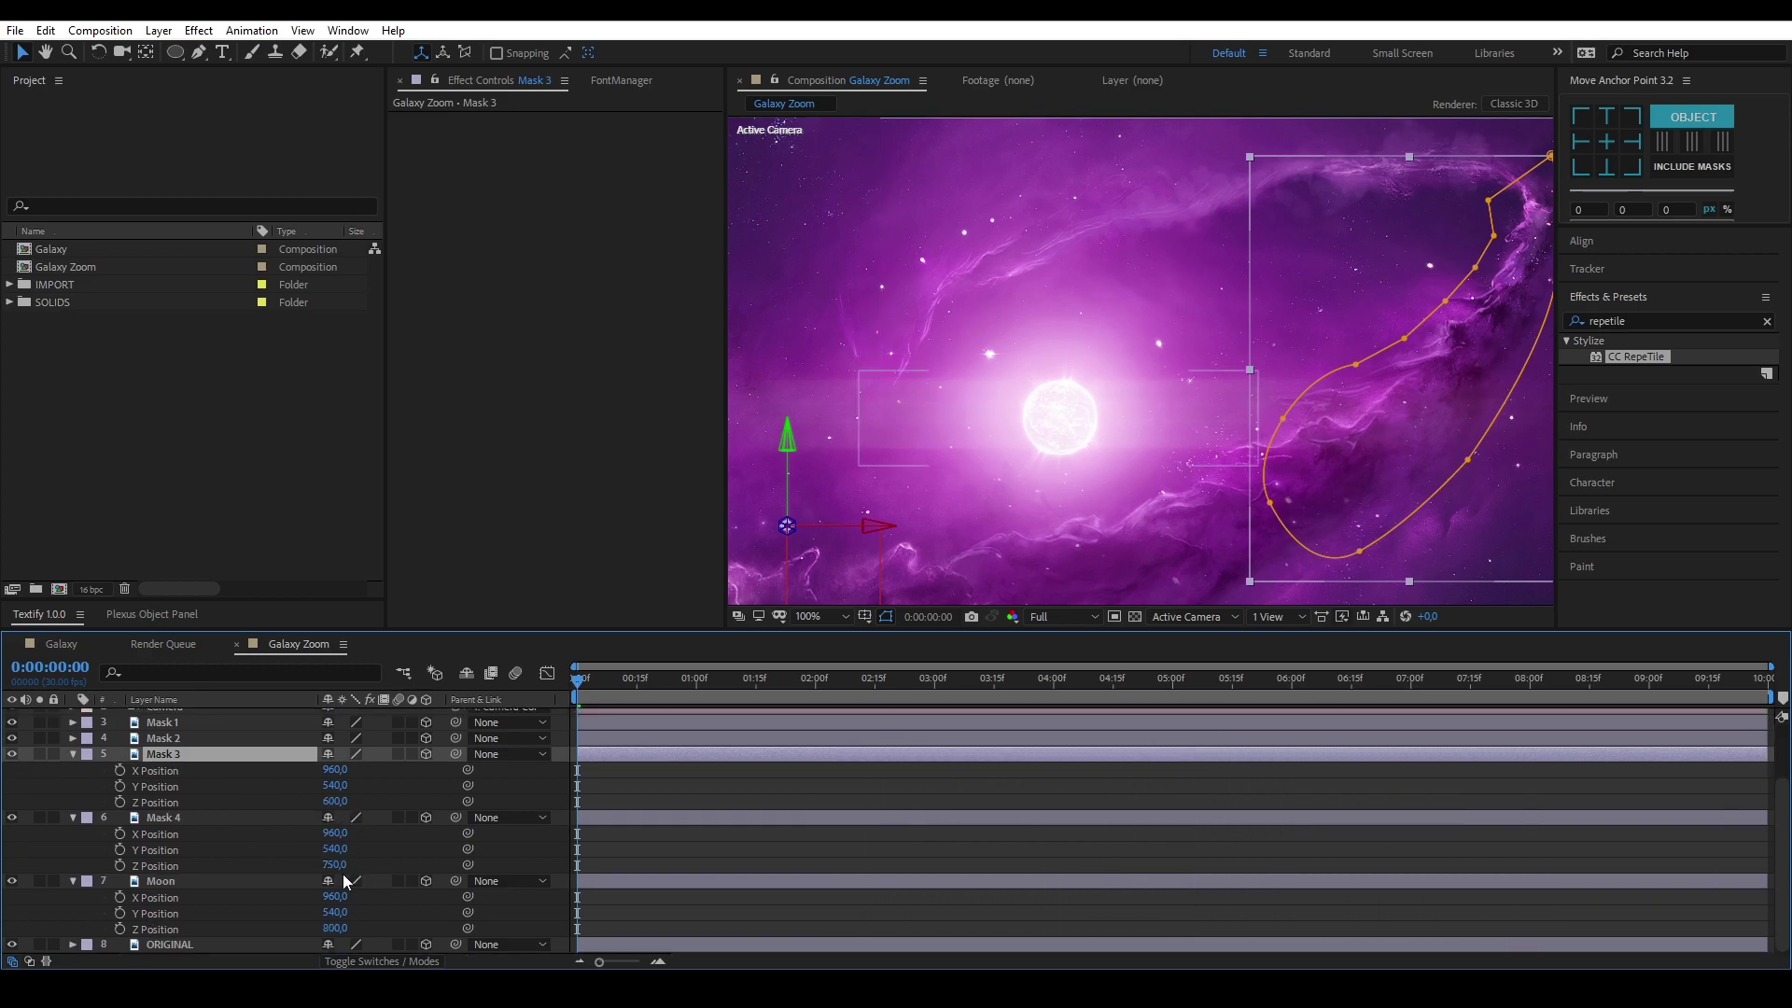
click(338, 928)
key(Return)
Lower the Moon layer's opacity to 53%
key(s)
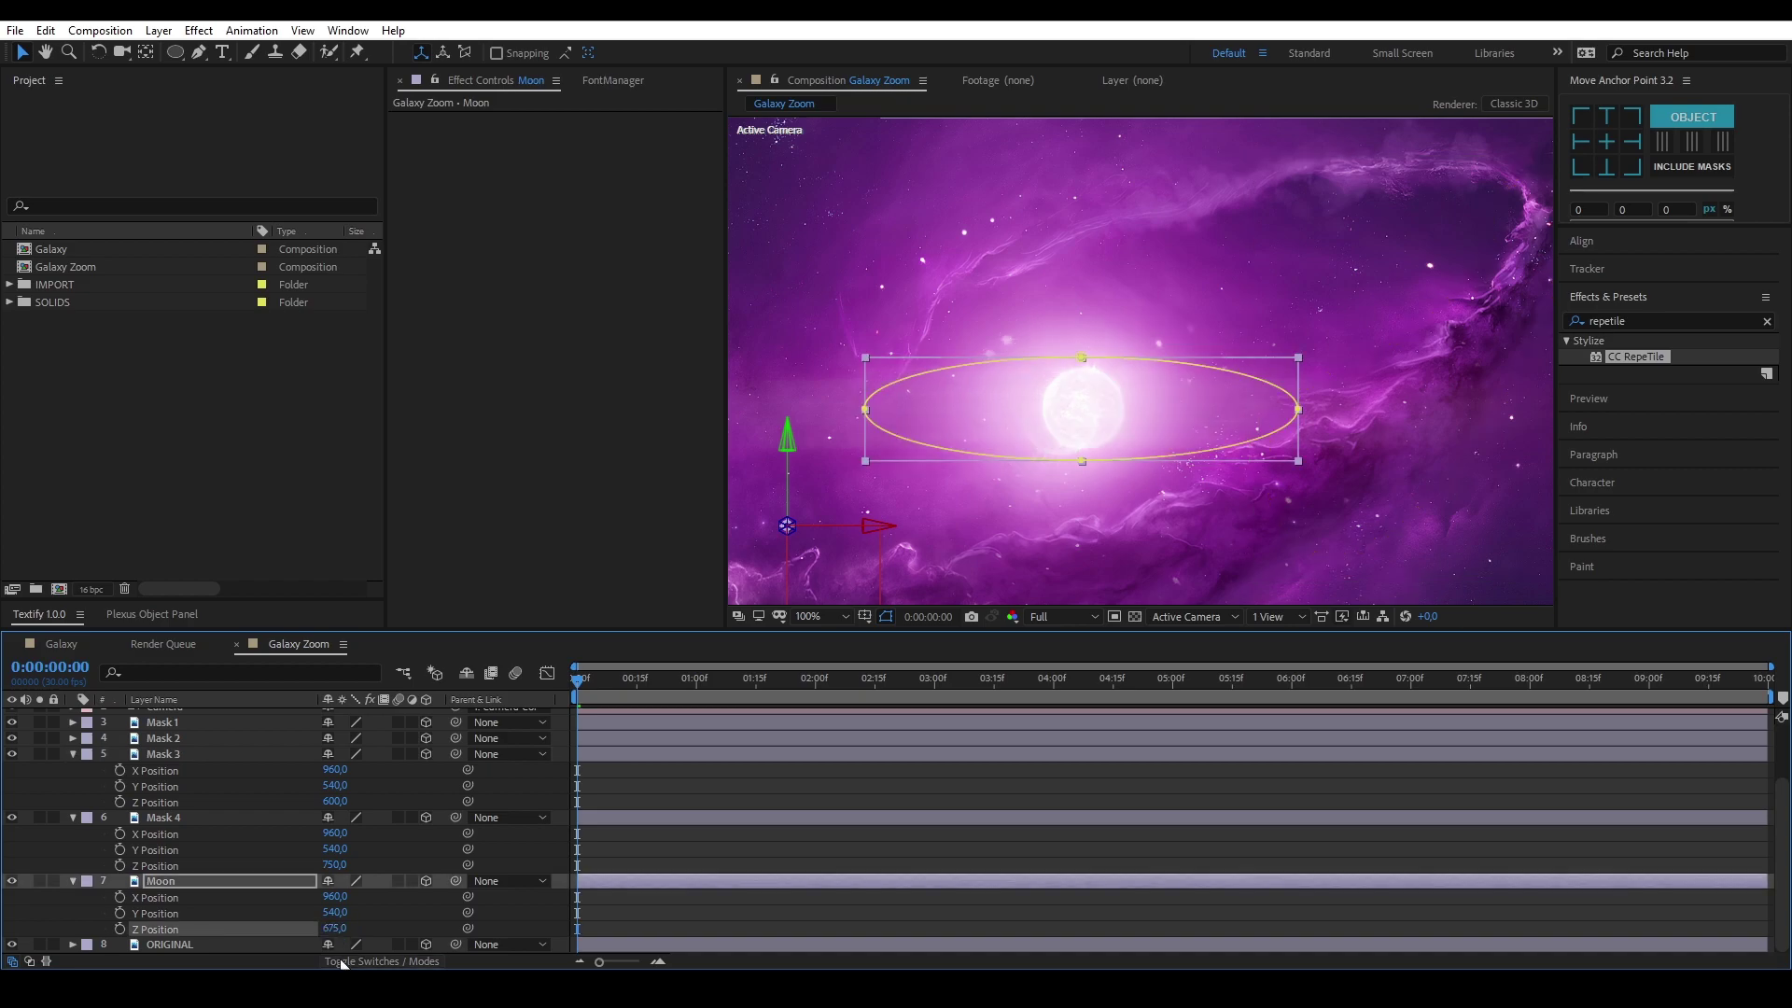
key(t)
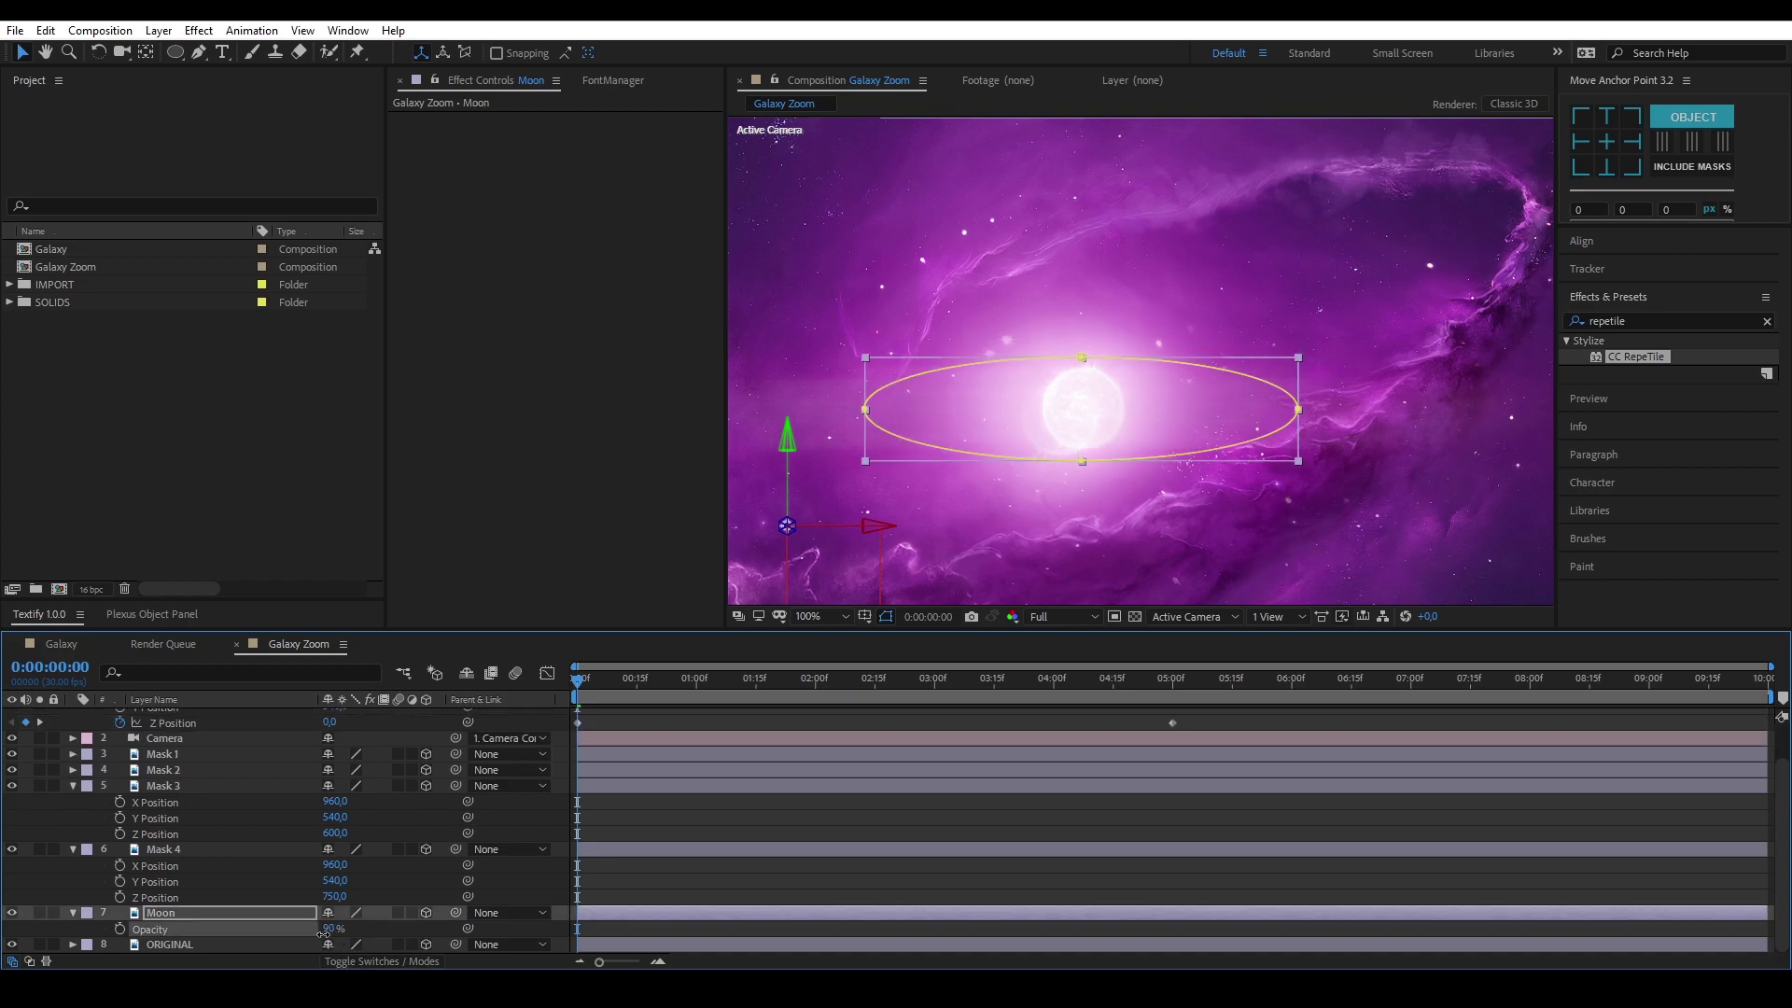
drag(256, 932, 189, 931)
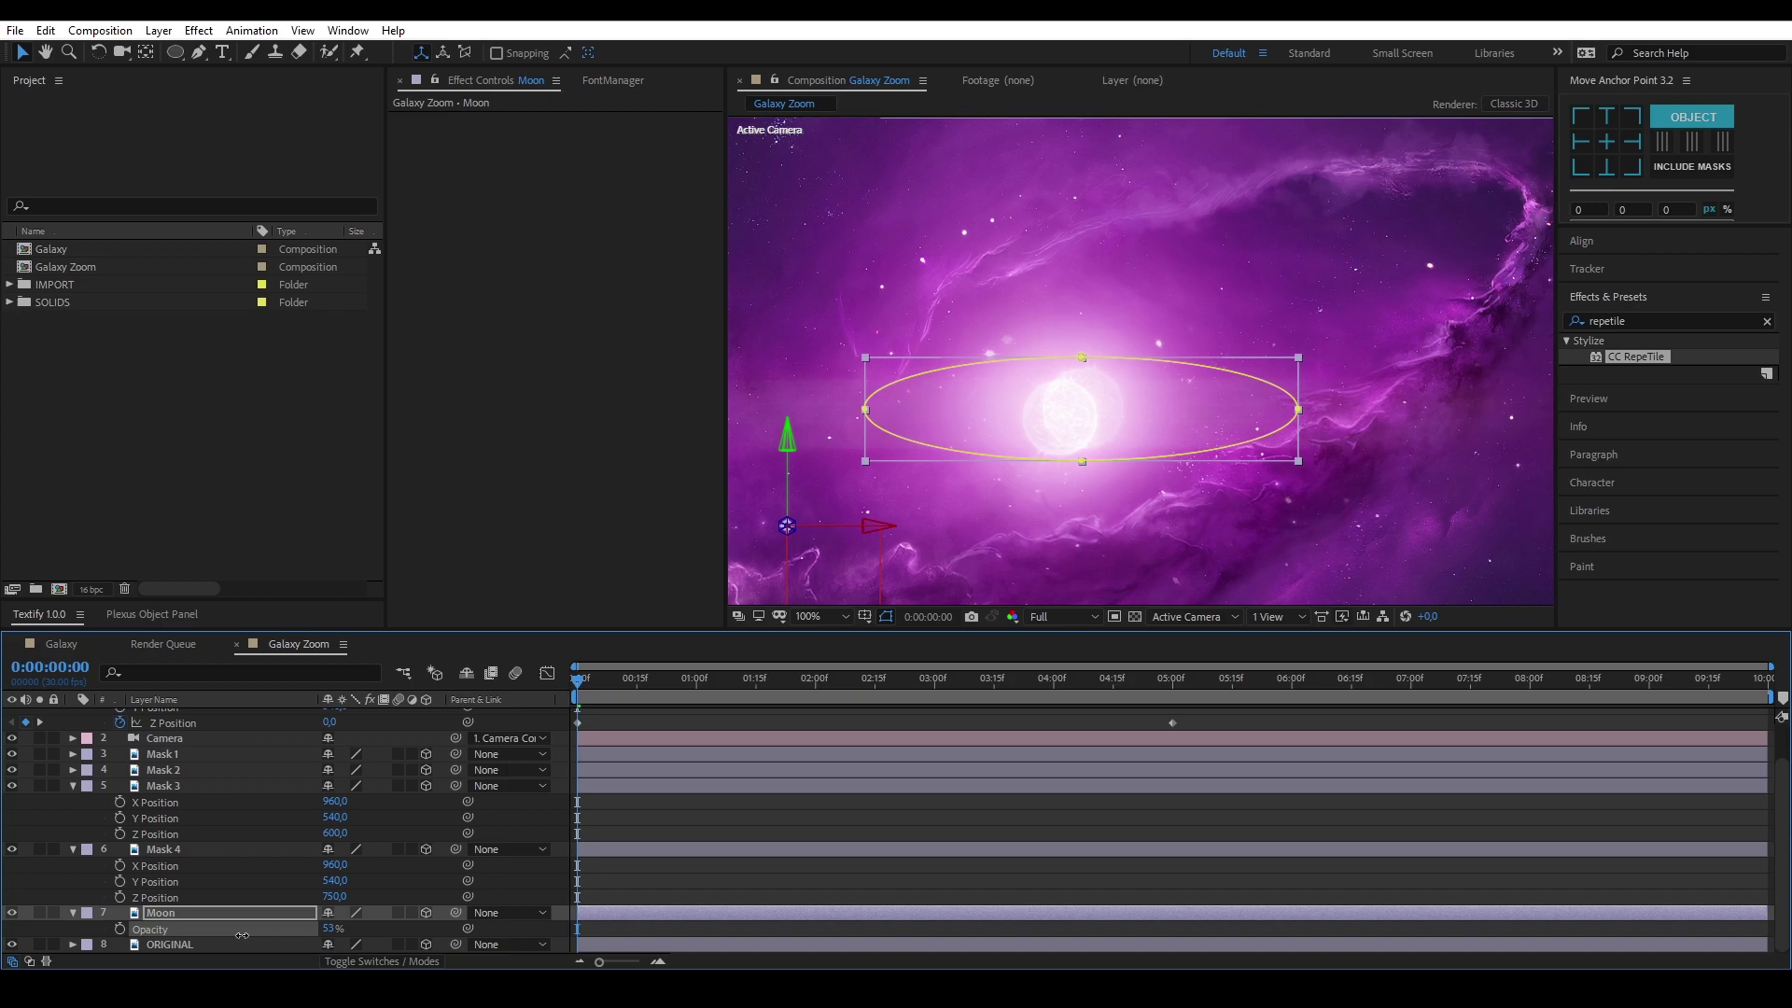
Set the Moon layer's scale to a uniform 92%
click(243, 917)
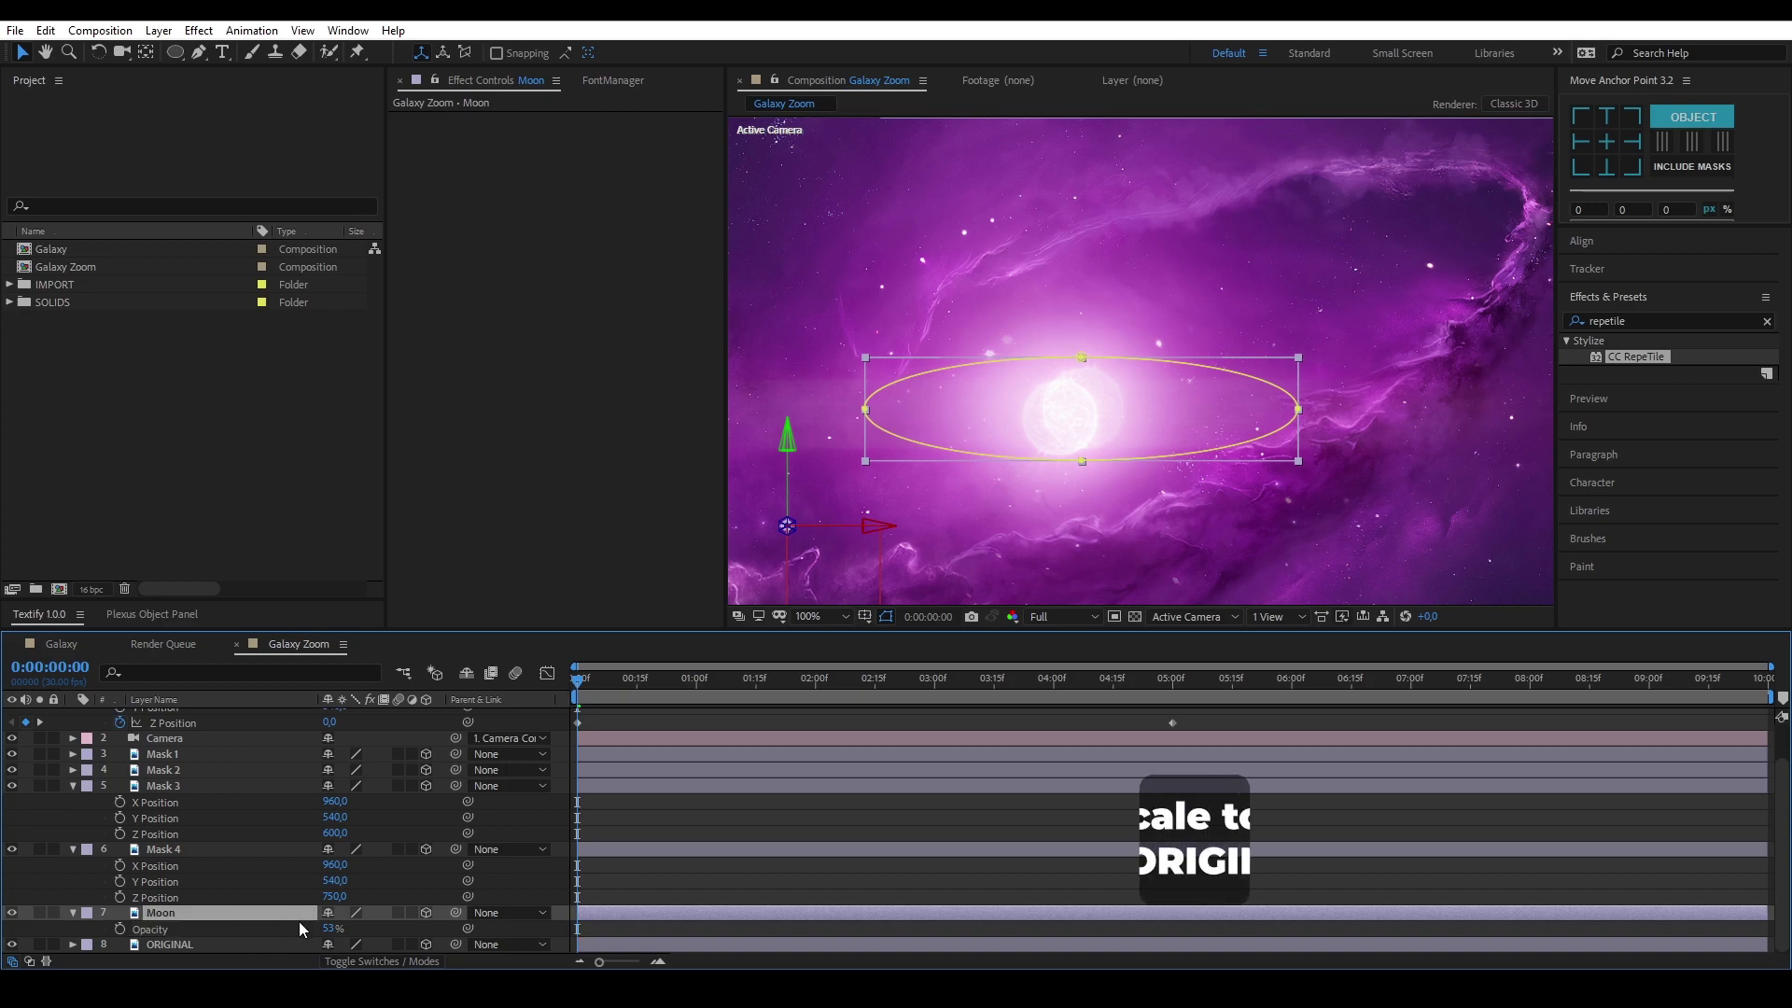
key(s)
click(381, 928)
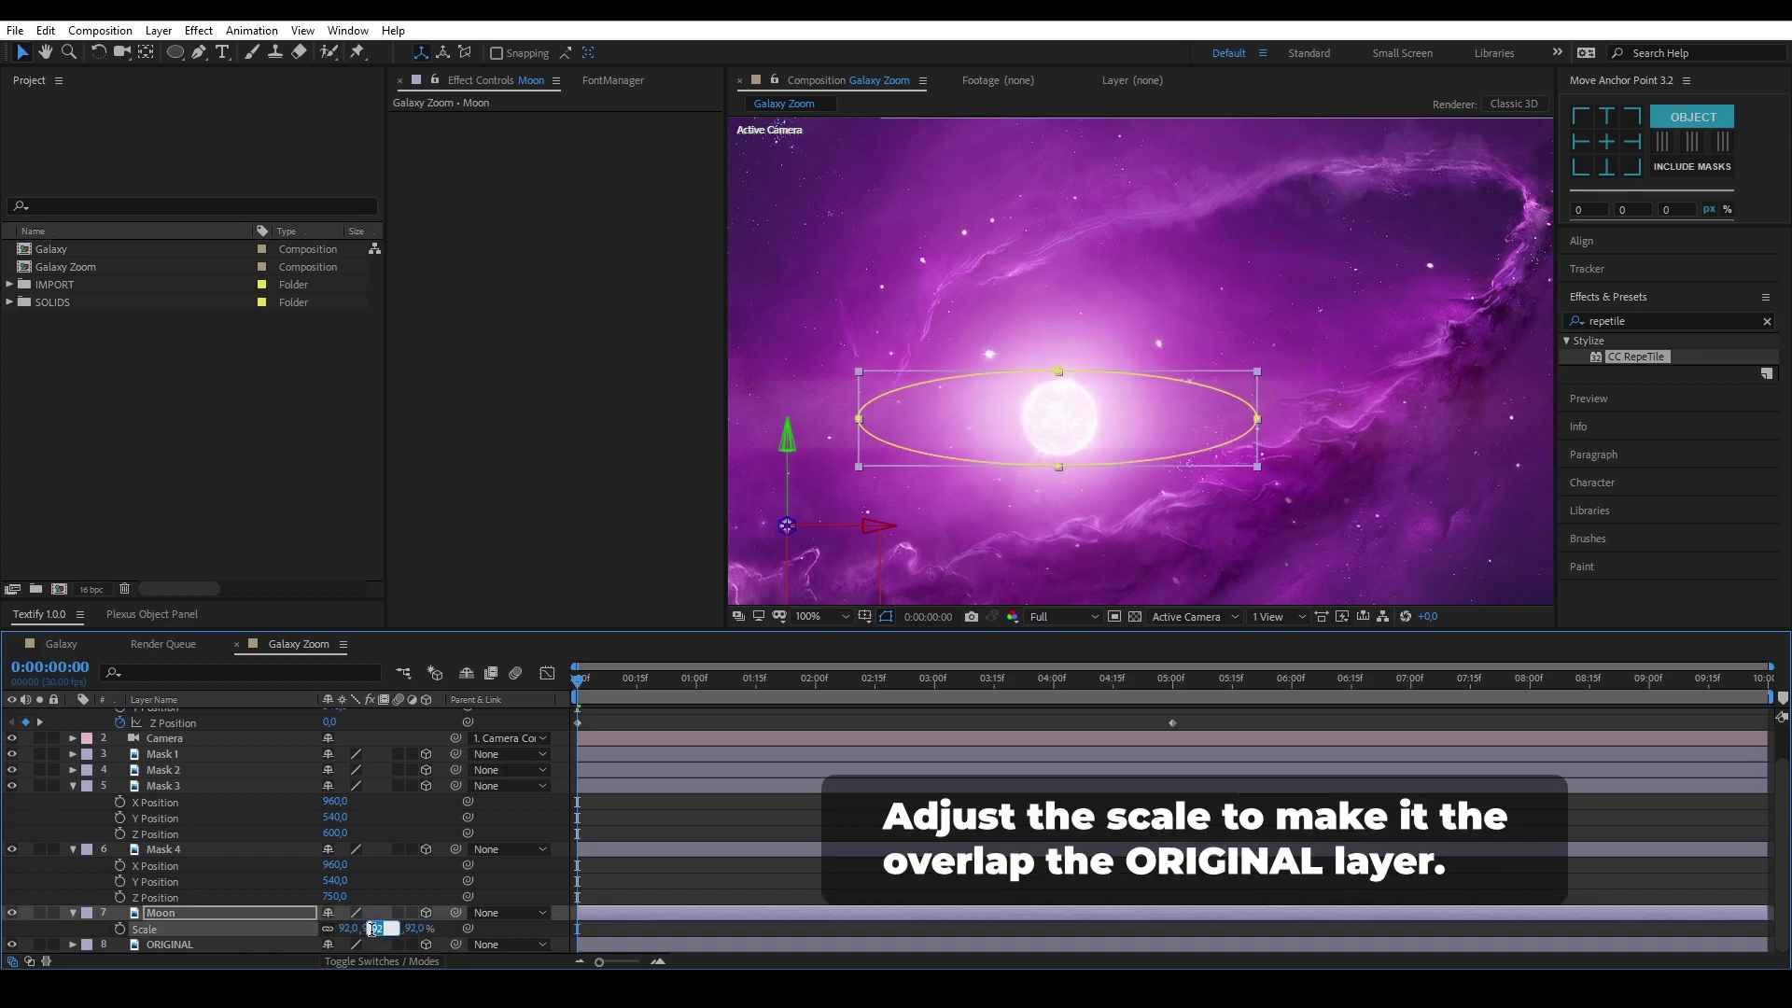
scroll(1049, 436, up, 4)
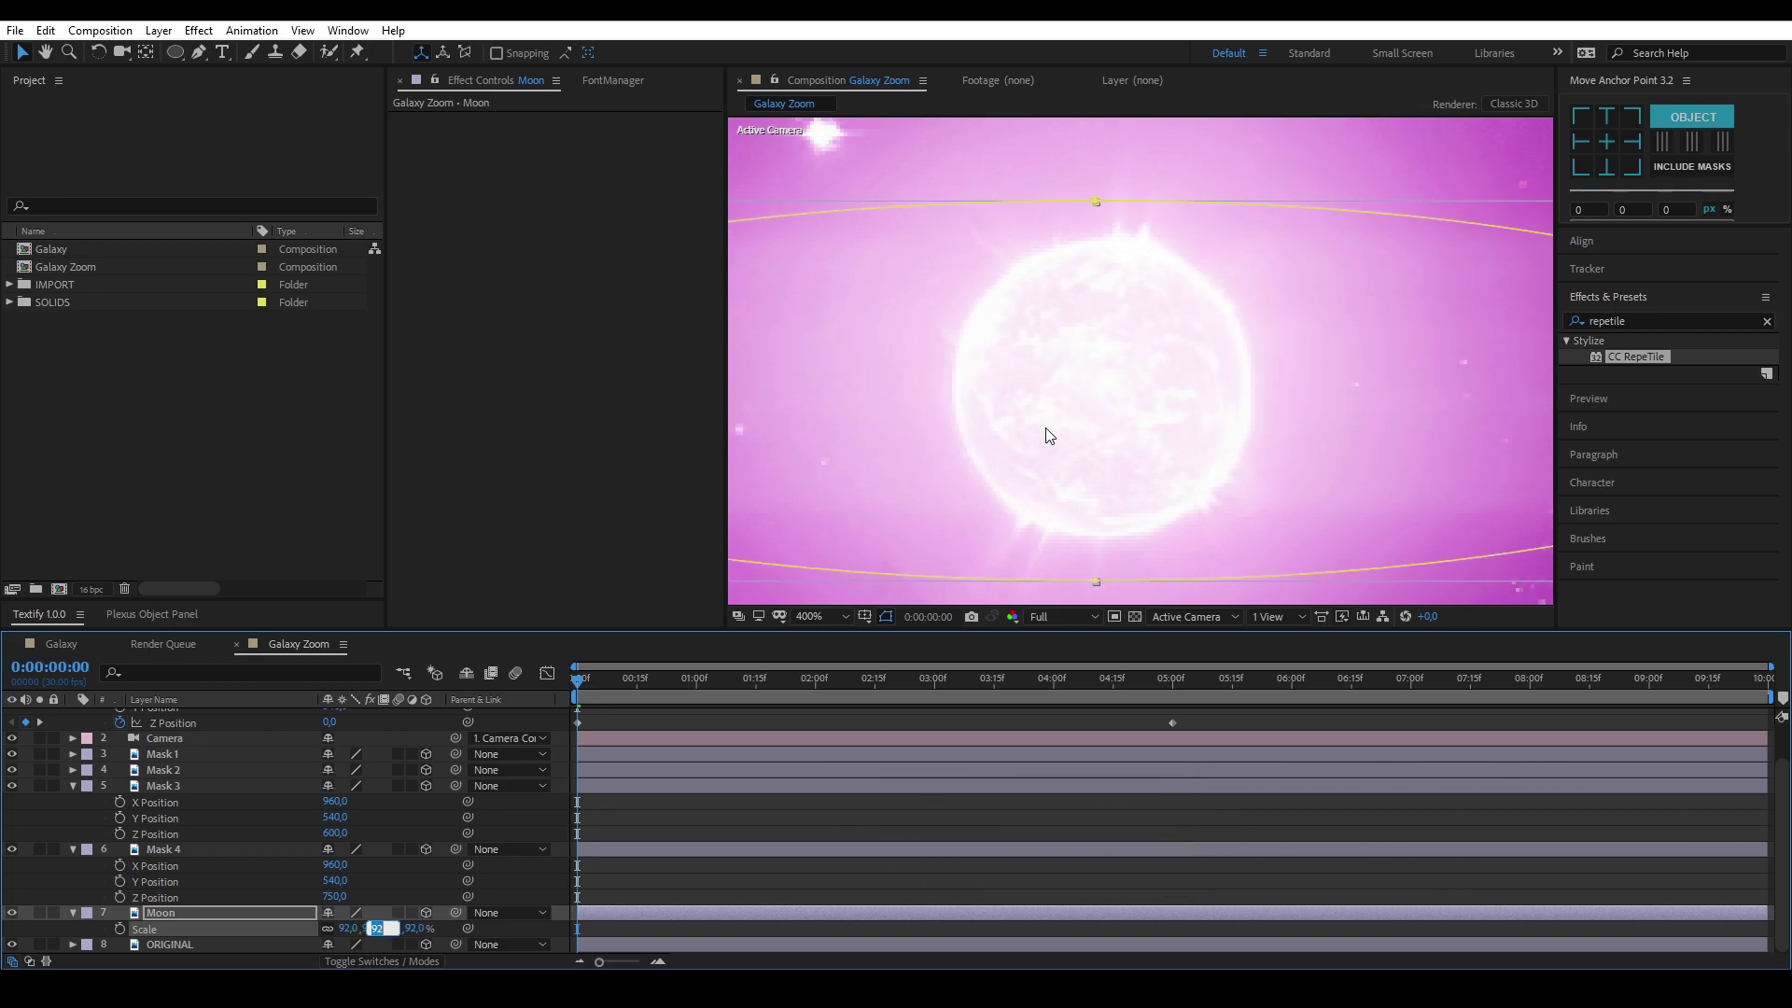
key(Return)
Collapse the Mask 2, Mask 3, Mask 4 and Moon layer properties
click(73, 785)
click(73, 804)
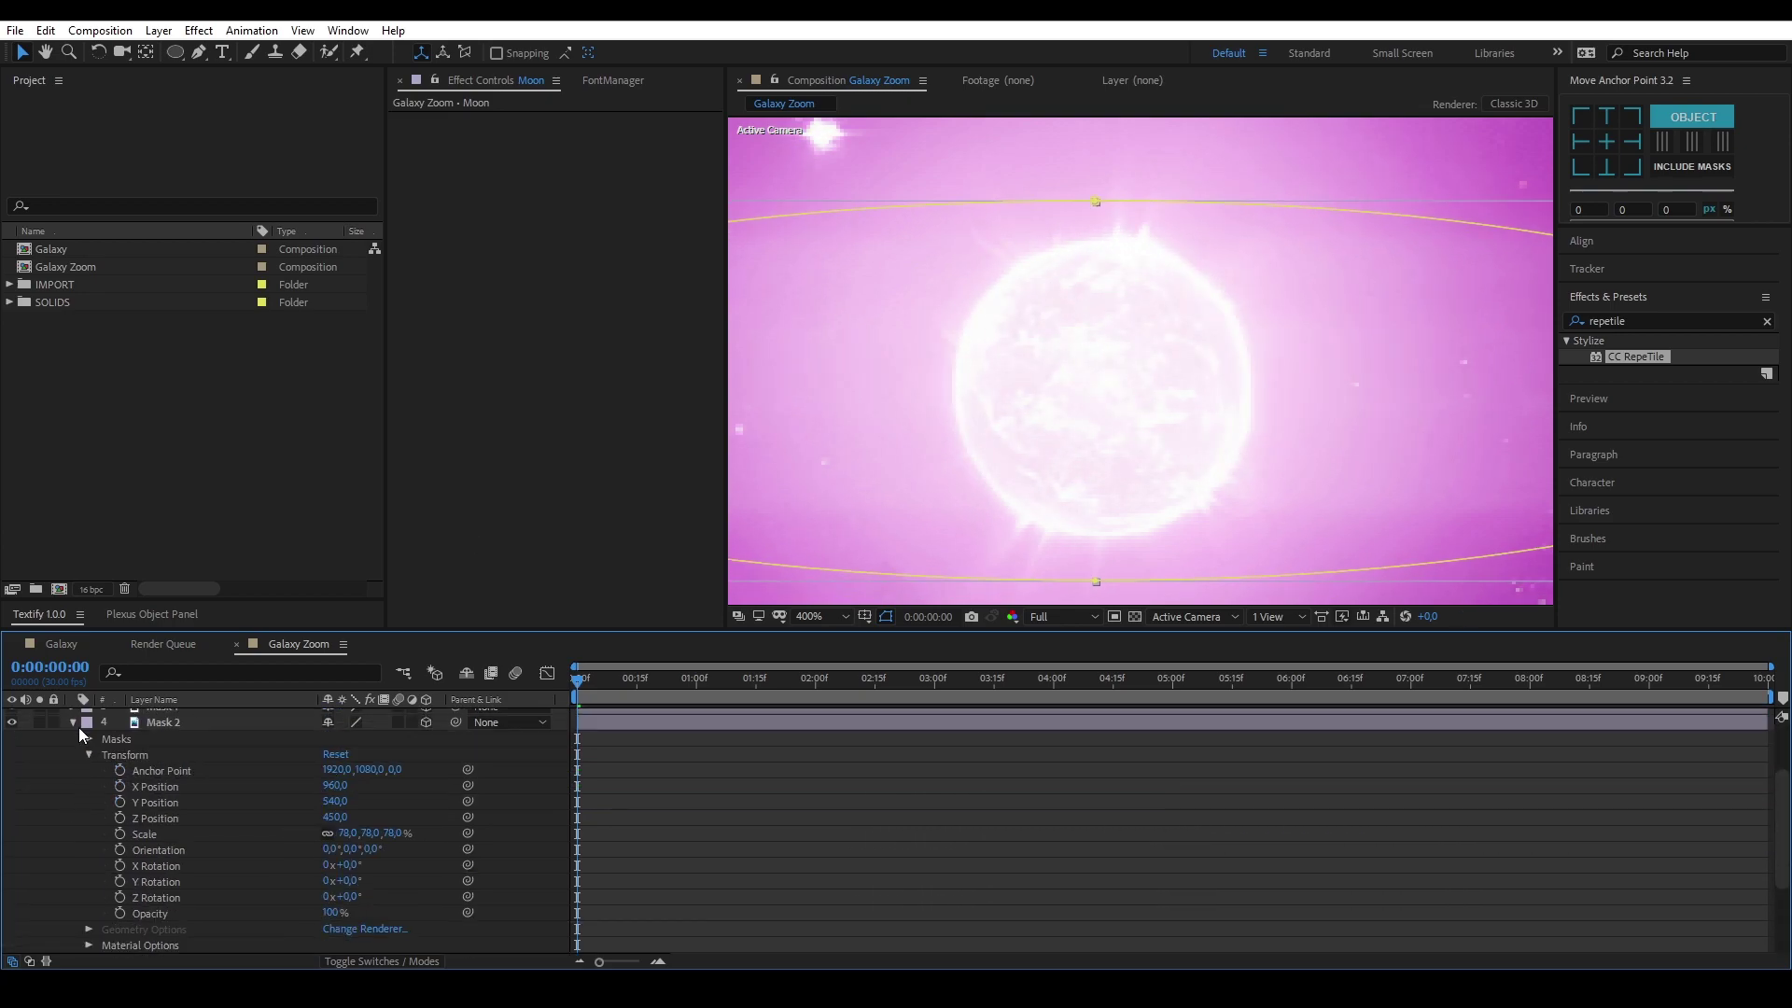
click(74, 722)
click(71, 845)
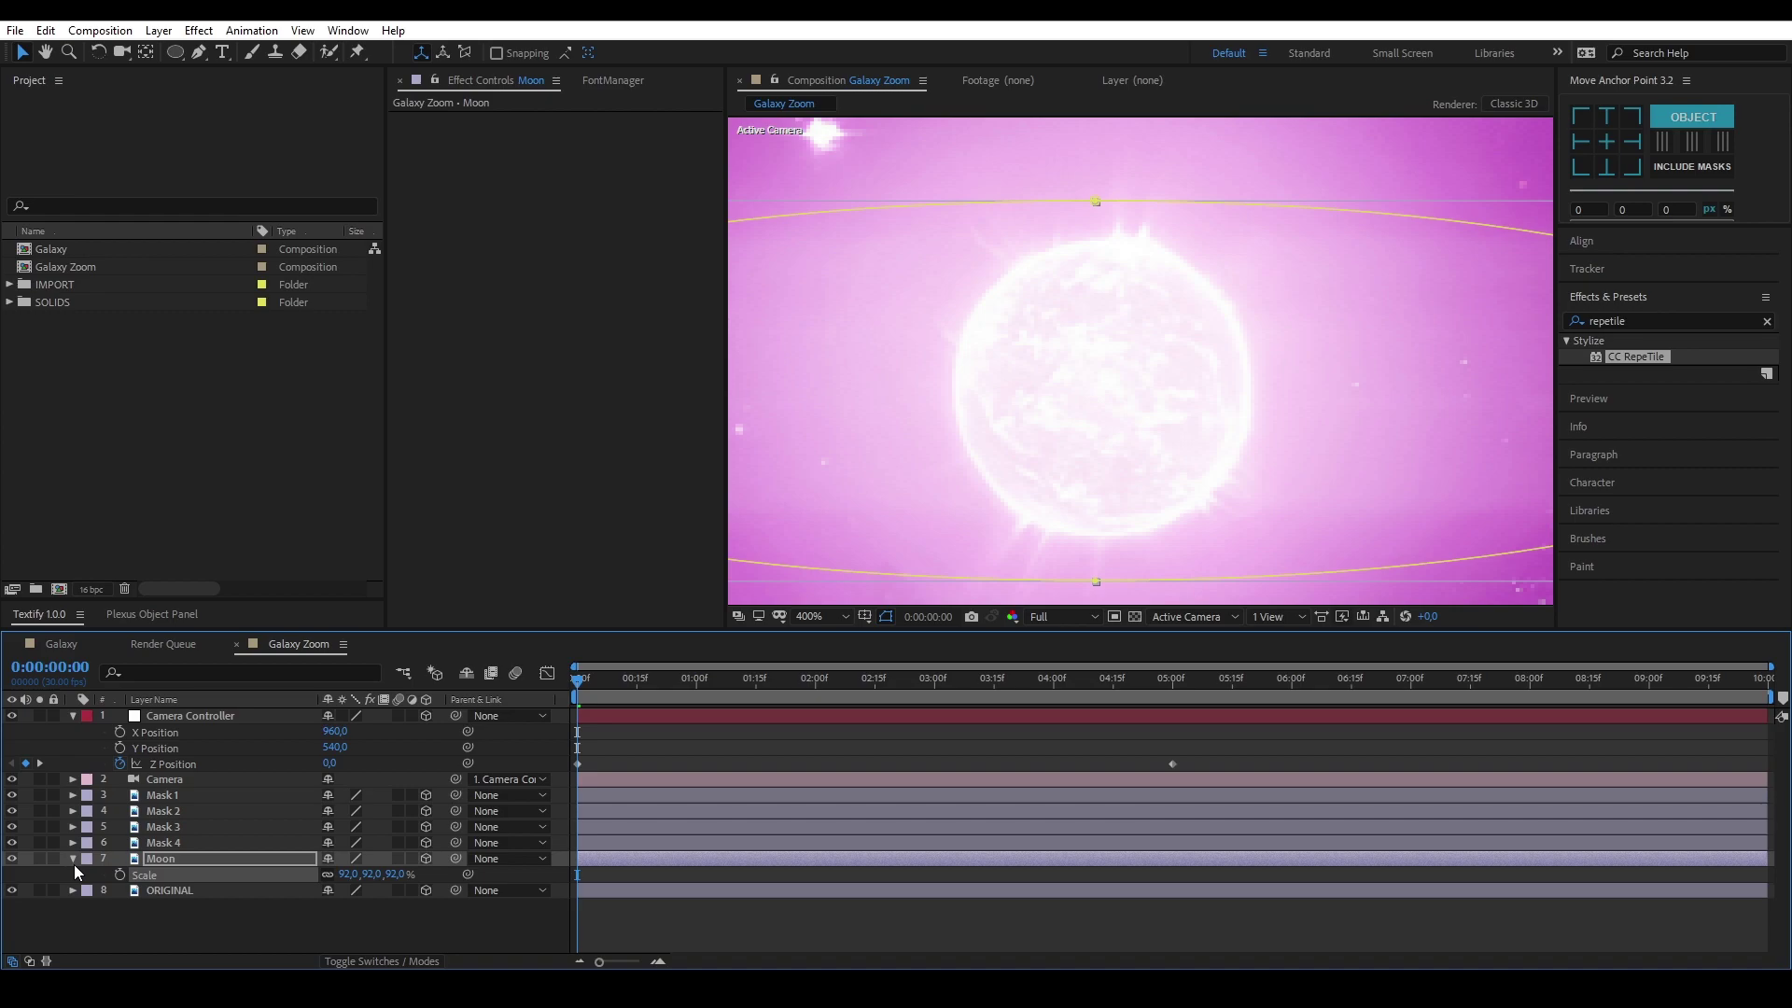
click(164, 909)
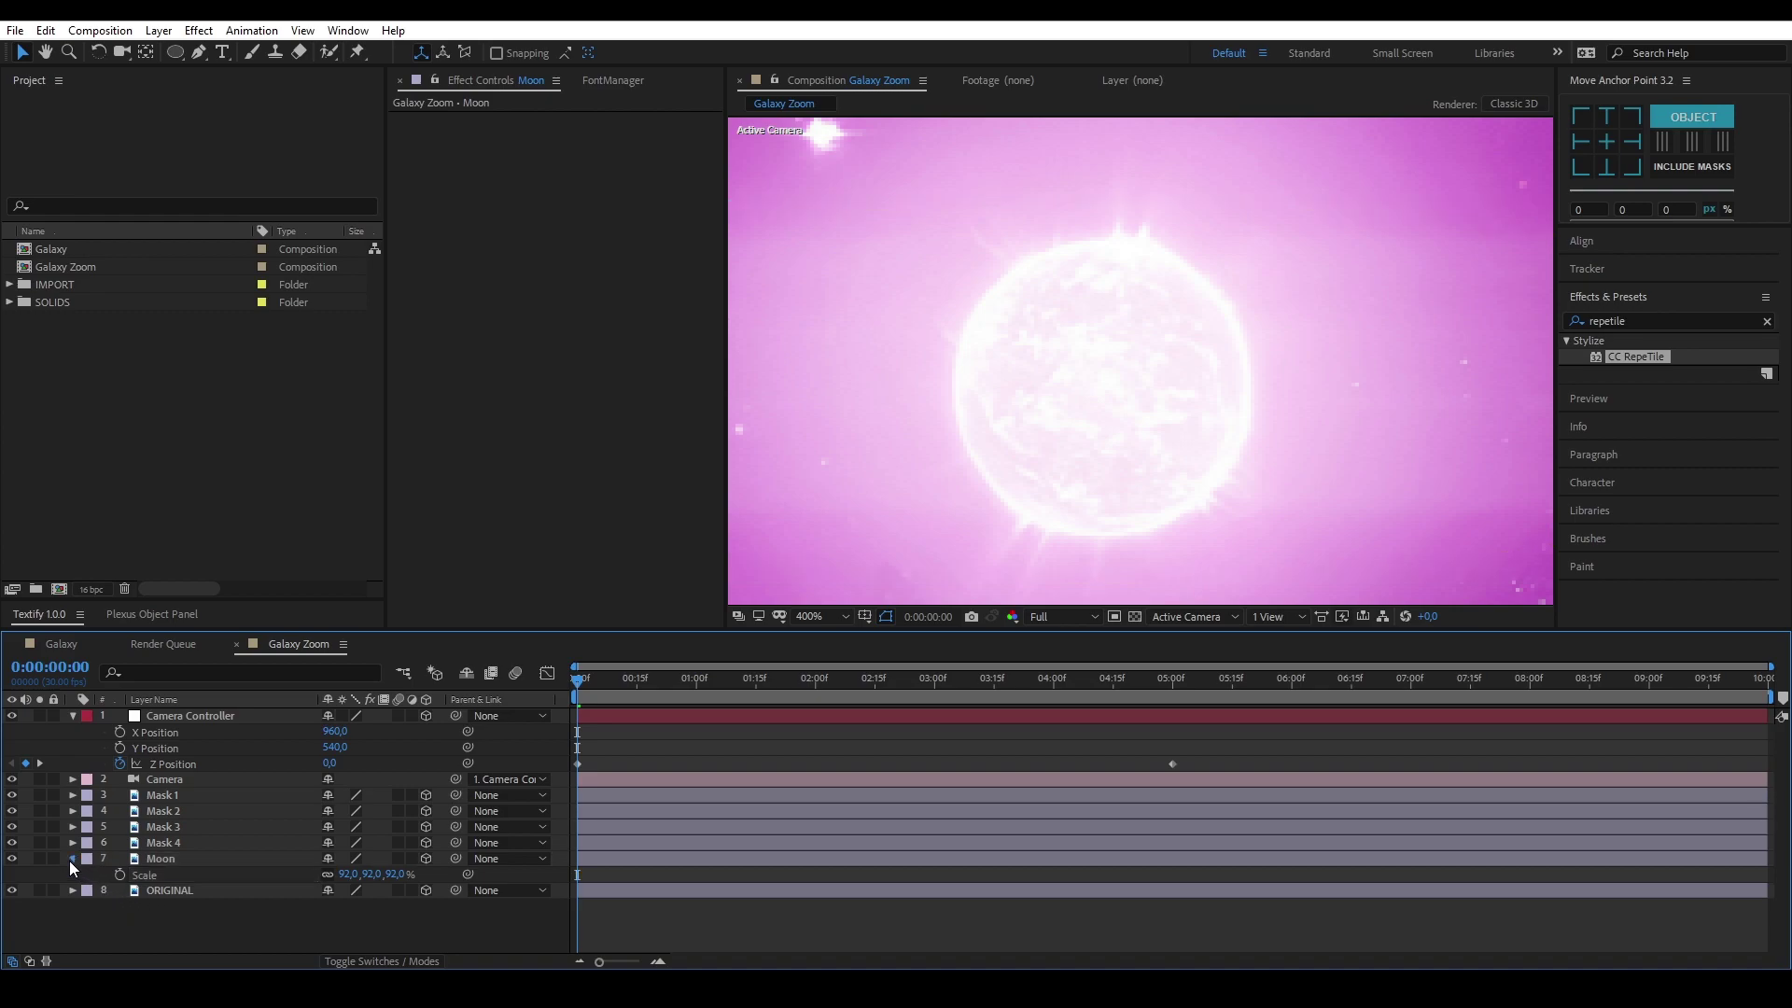
click(72, 859)
scroll(1082, 424, down, 3)
scroll(1083, 424, down, 3)
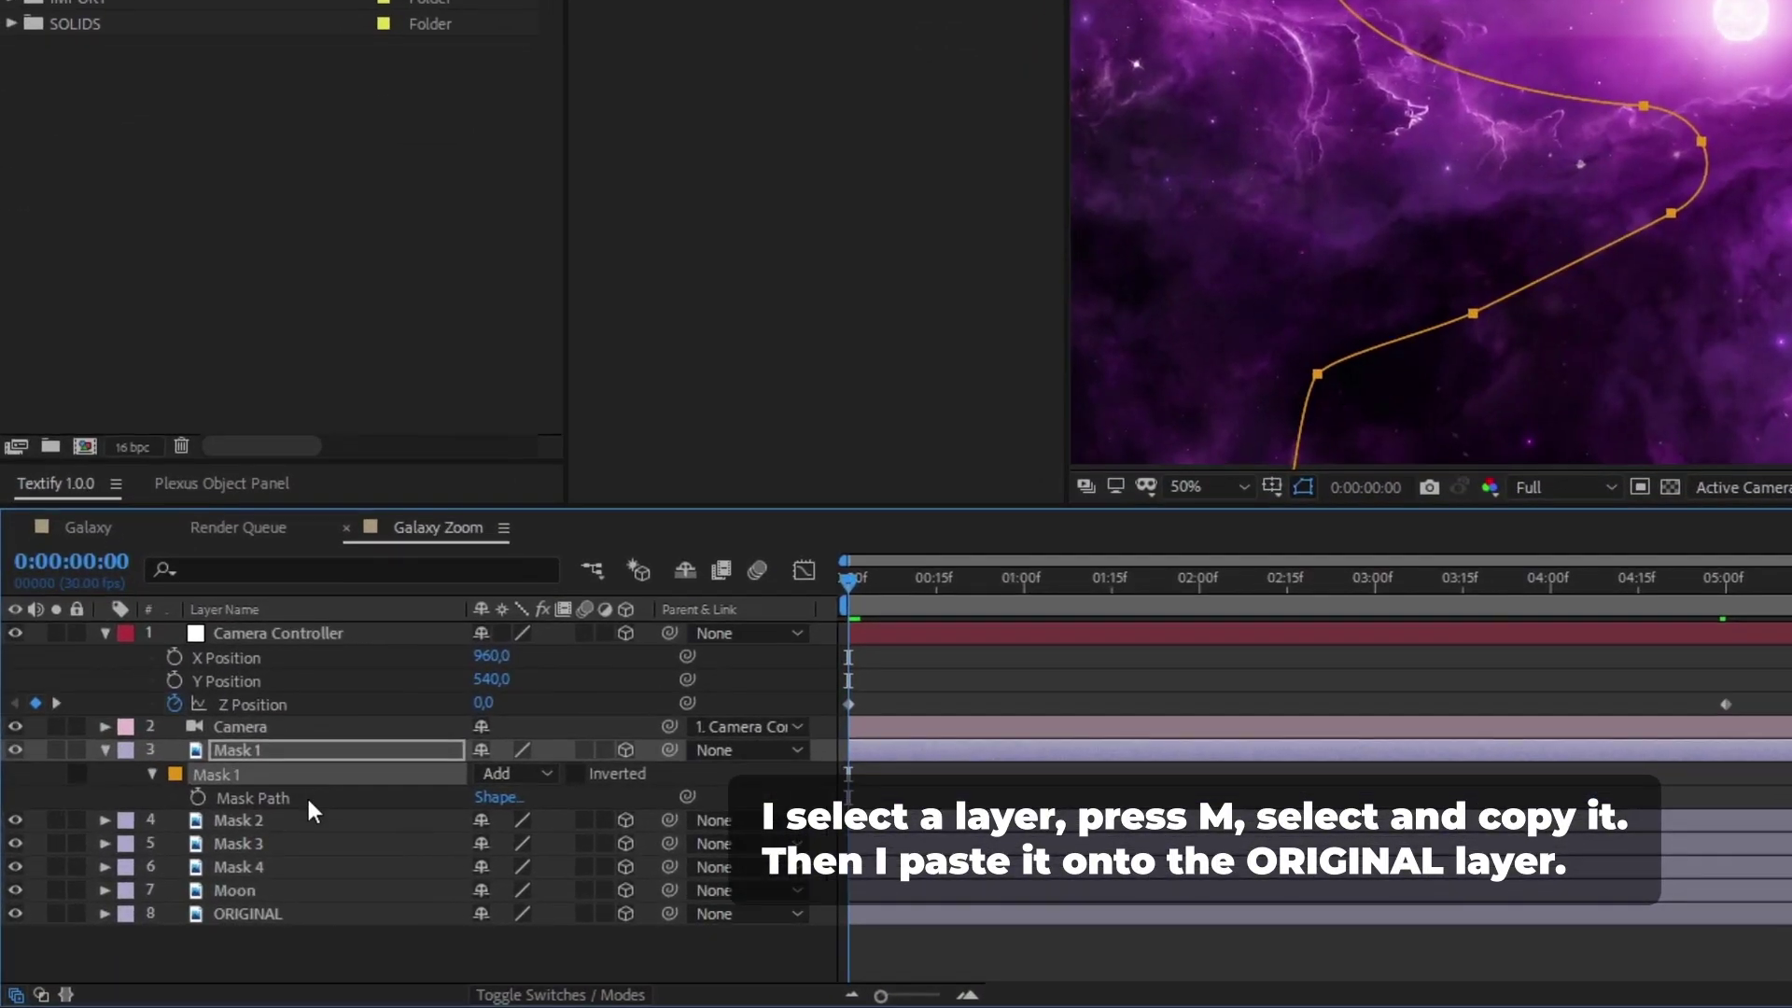
Copy Mask 2's mask and paste it onto the ORIGINAL layer
click(328, 917)
click(254, 827)
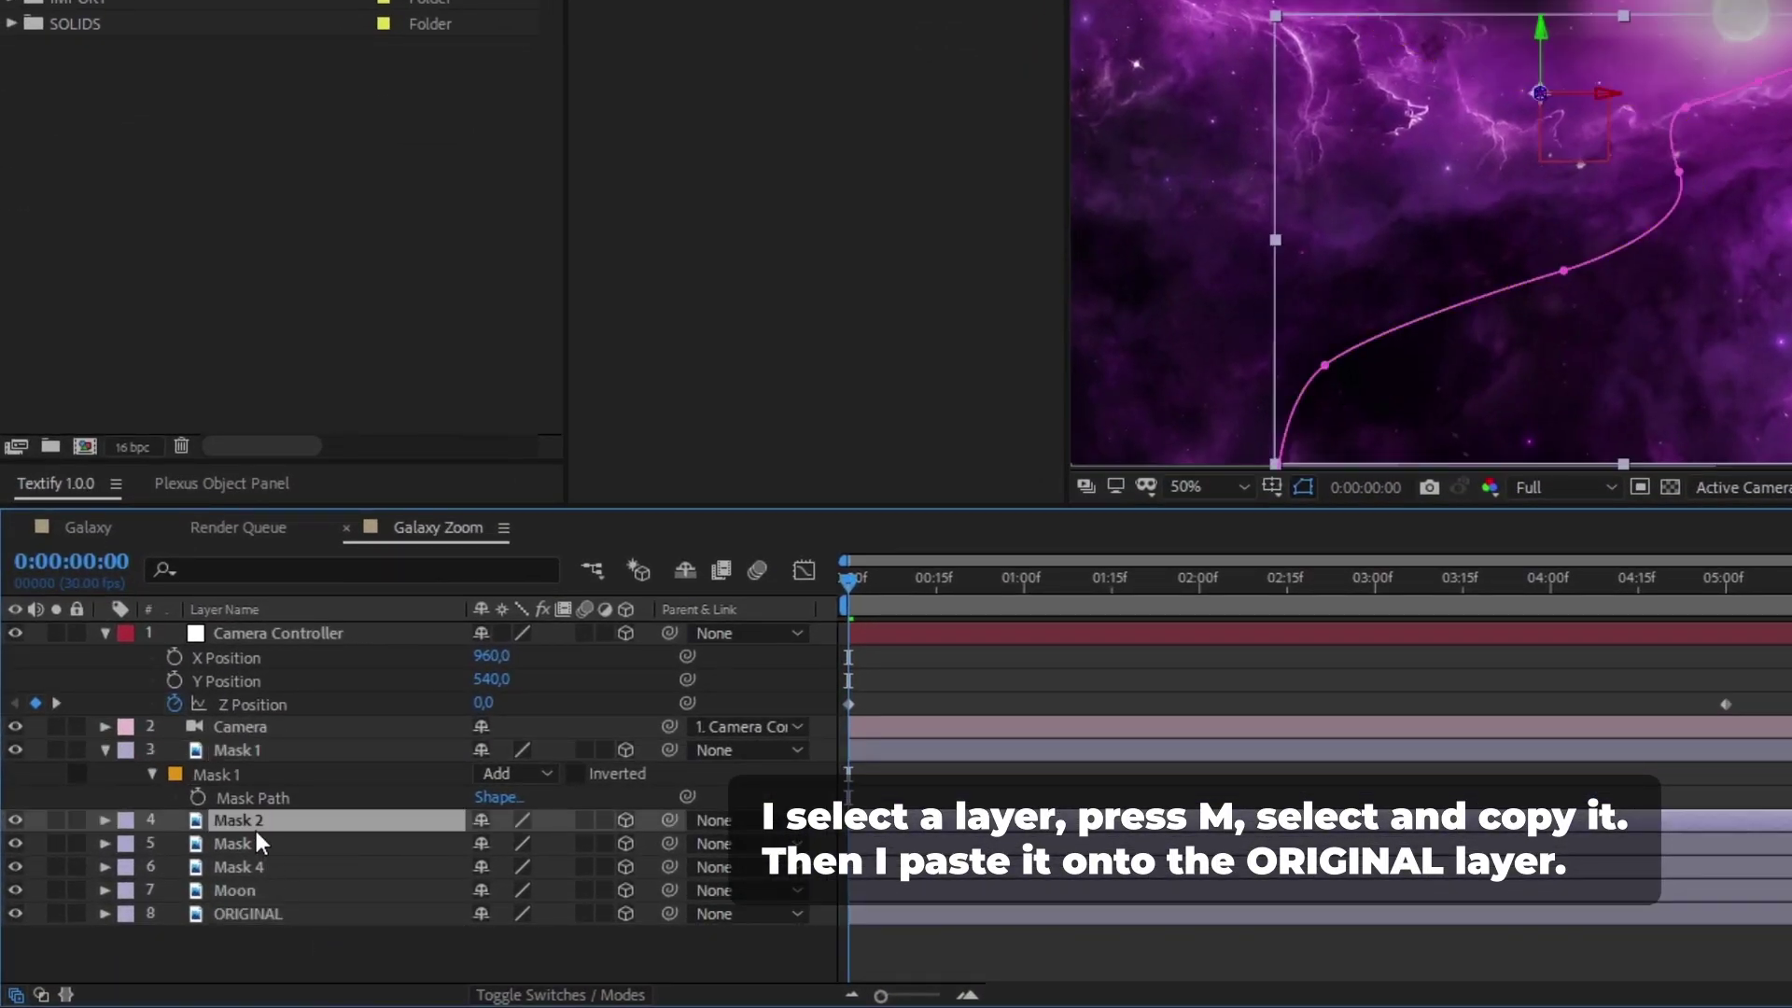
key(m)
click(255, 844)
key(ctrl+c)
click(272, 961)
key(ctrl+v)
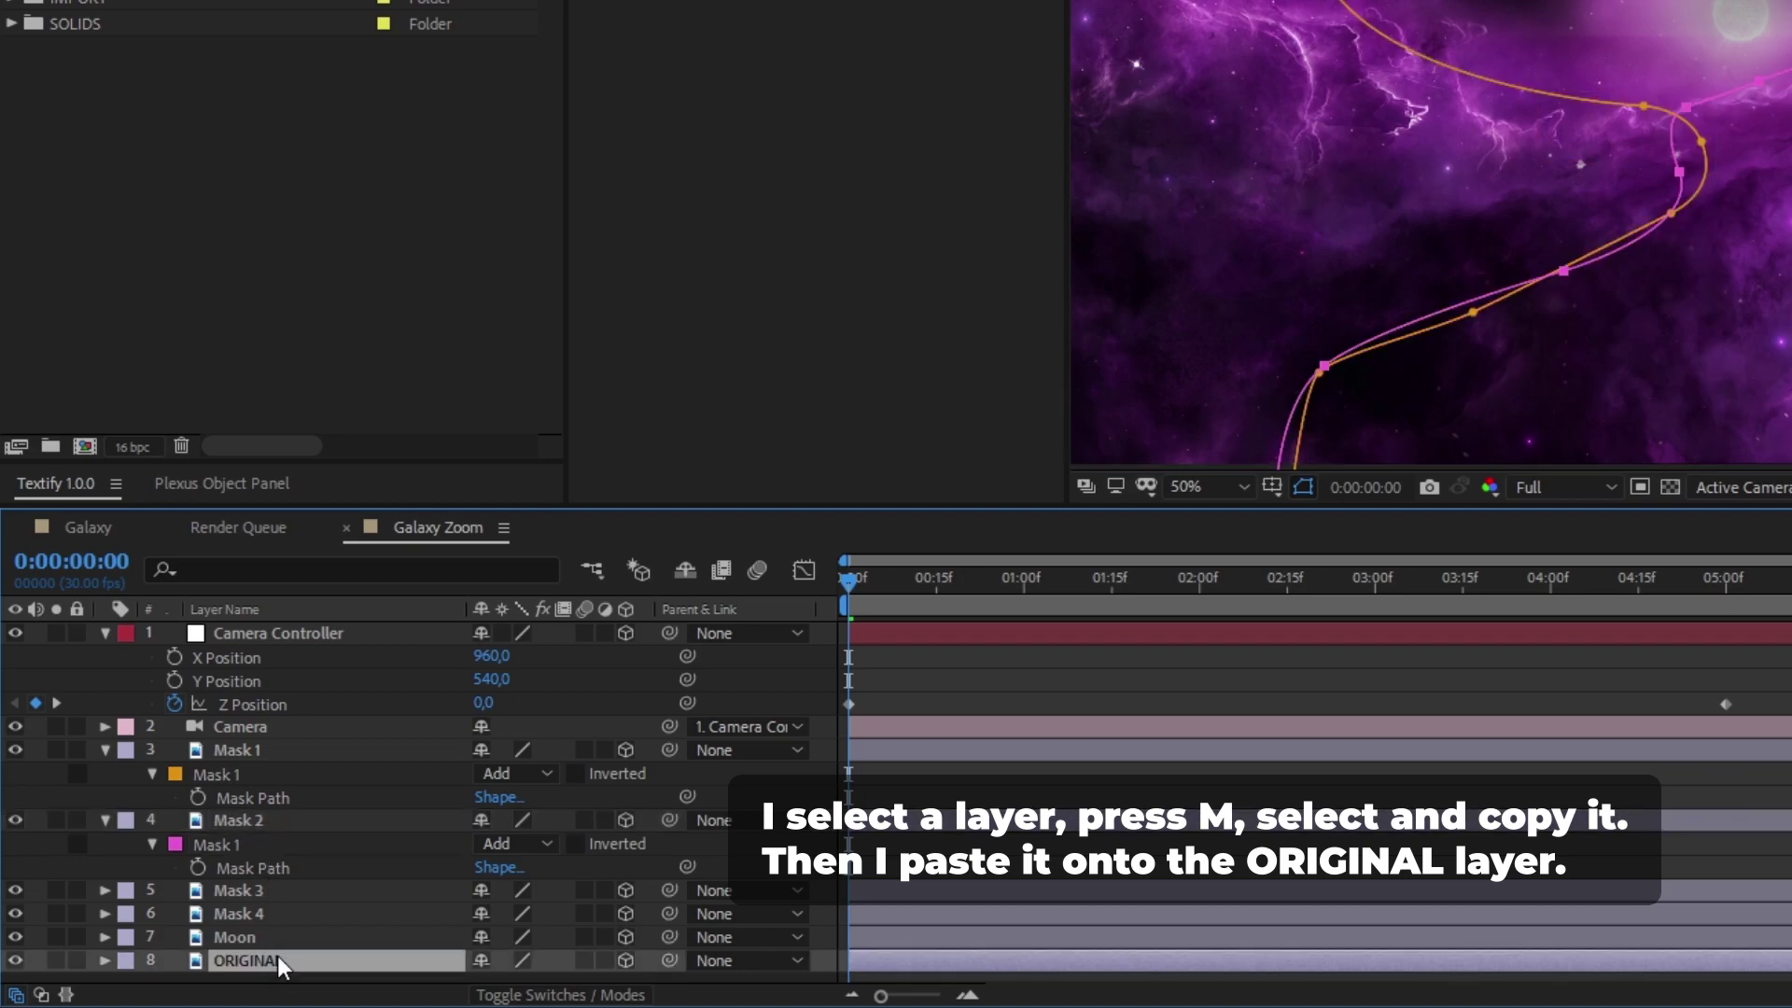
Reveal the masks on the Mask 3, Mask 4 and Moon layers and compare with ORIGINAL
click(103, 749)
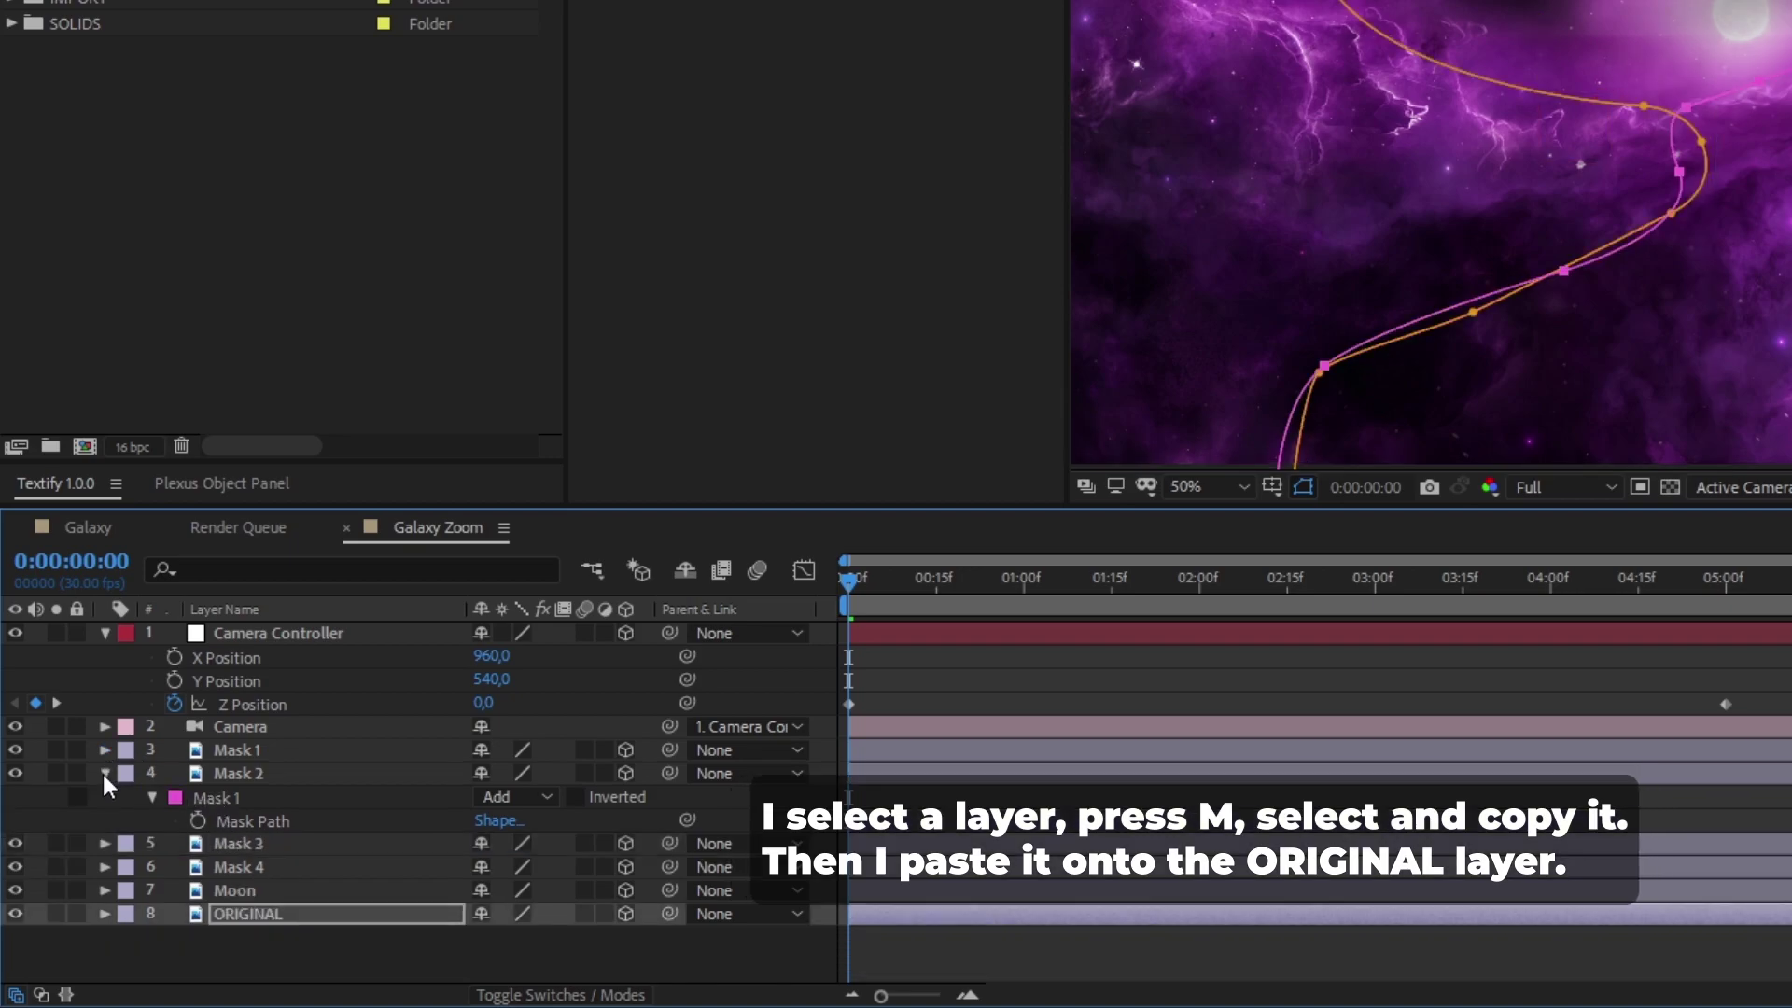
click(104, 774)
click(237, 790)
key(m)
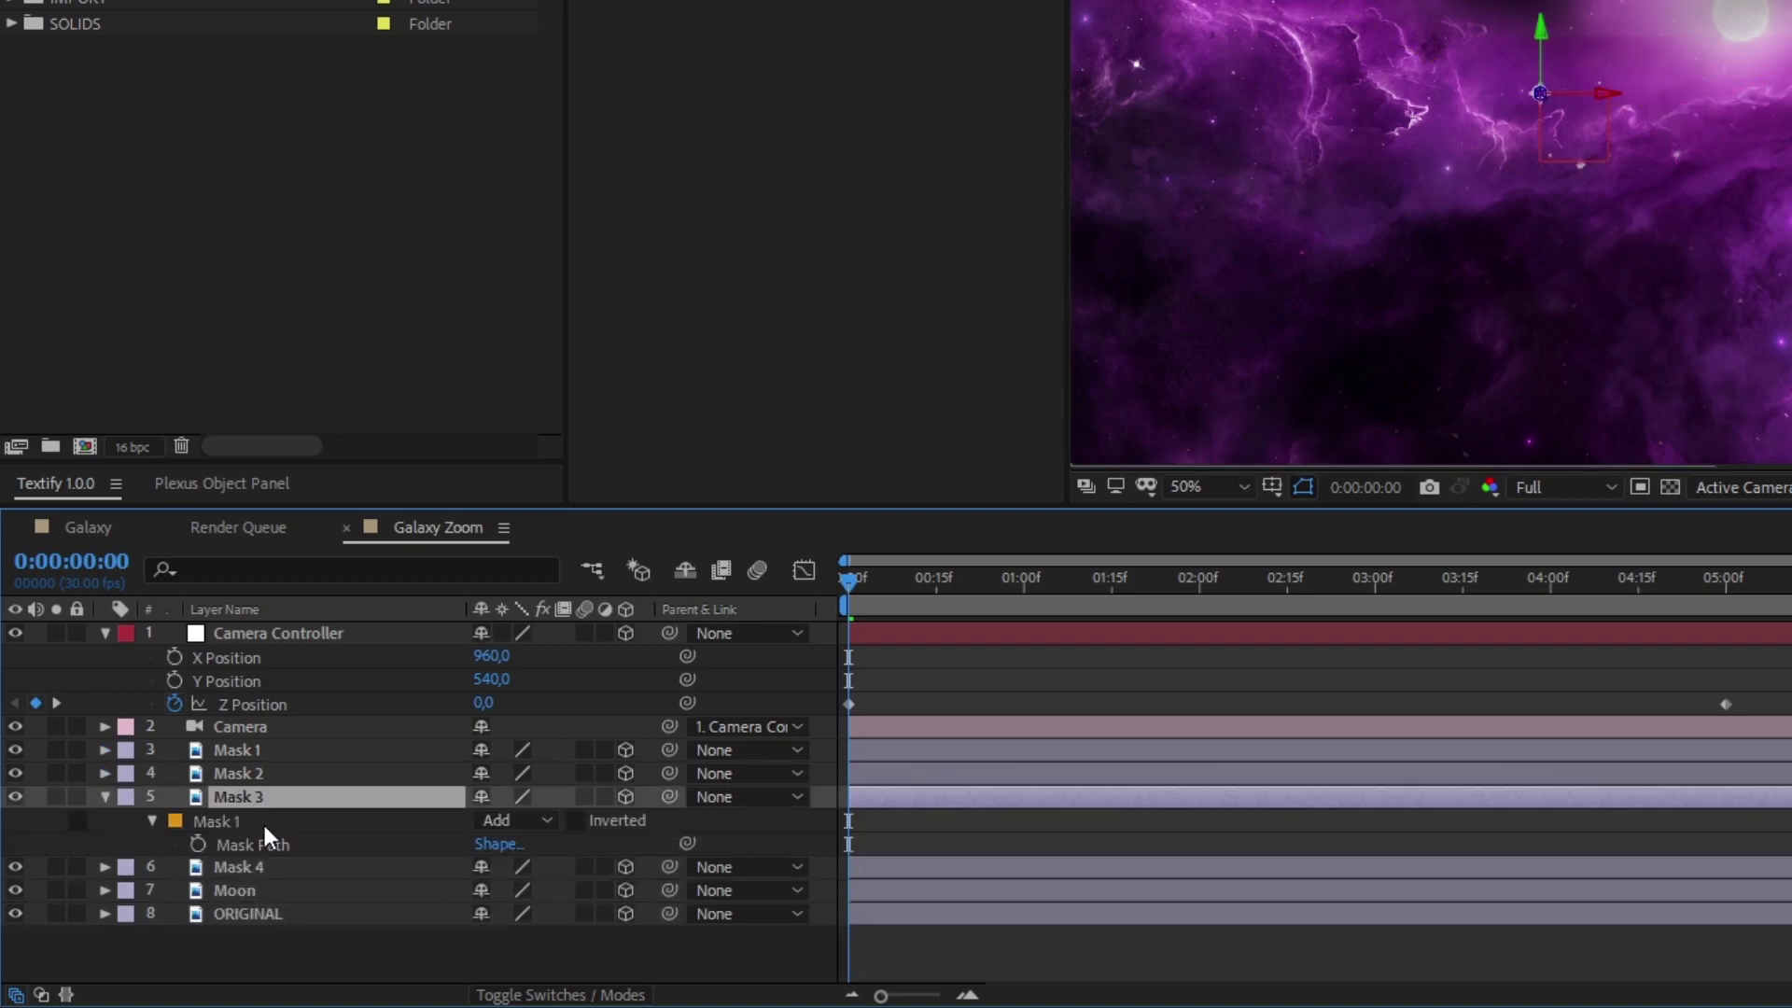
click(280, 910)
click(260, 865)
key(m)
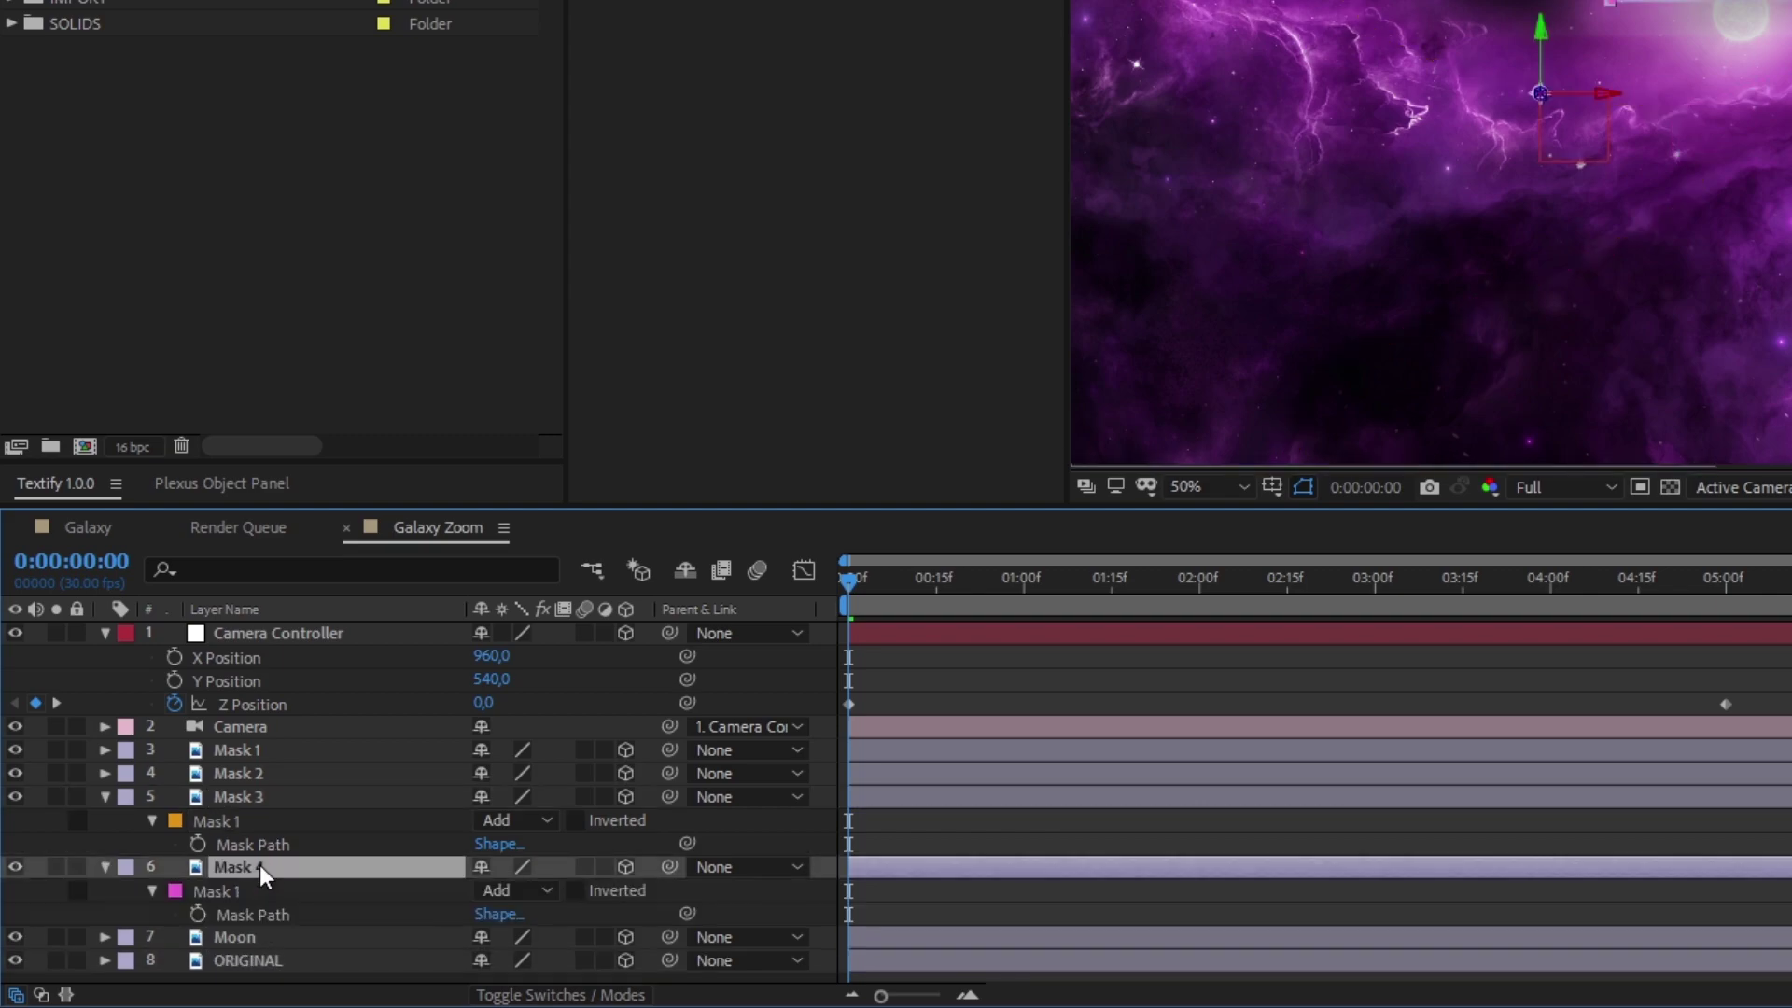
click(260, 956)
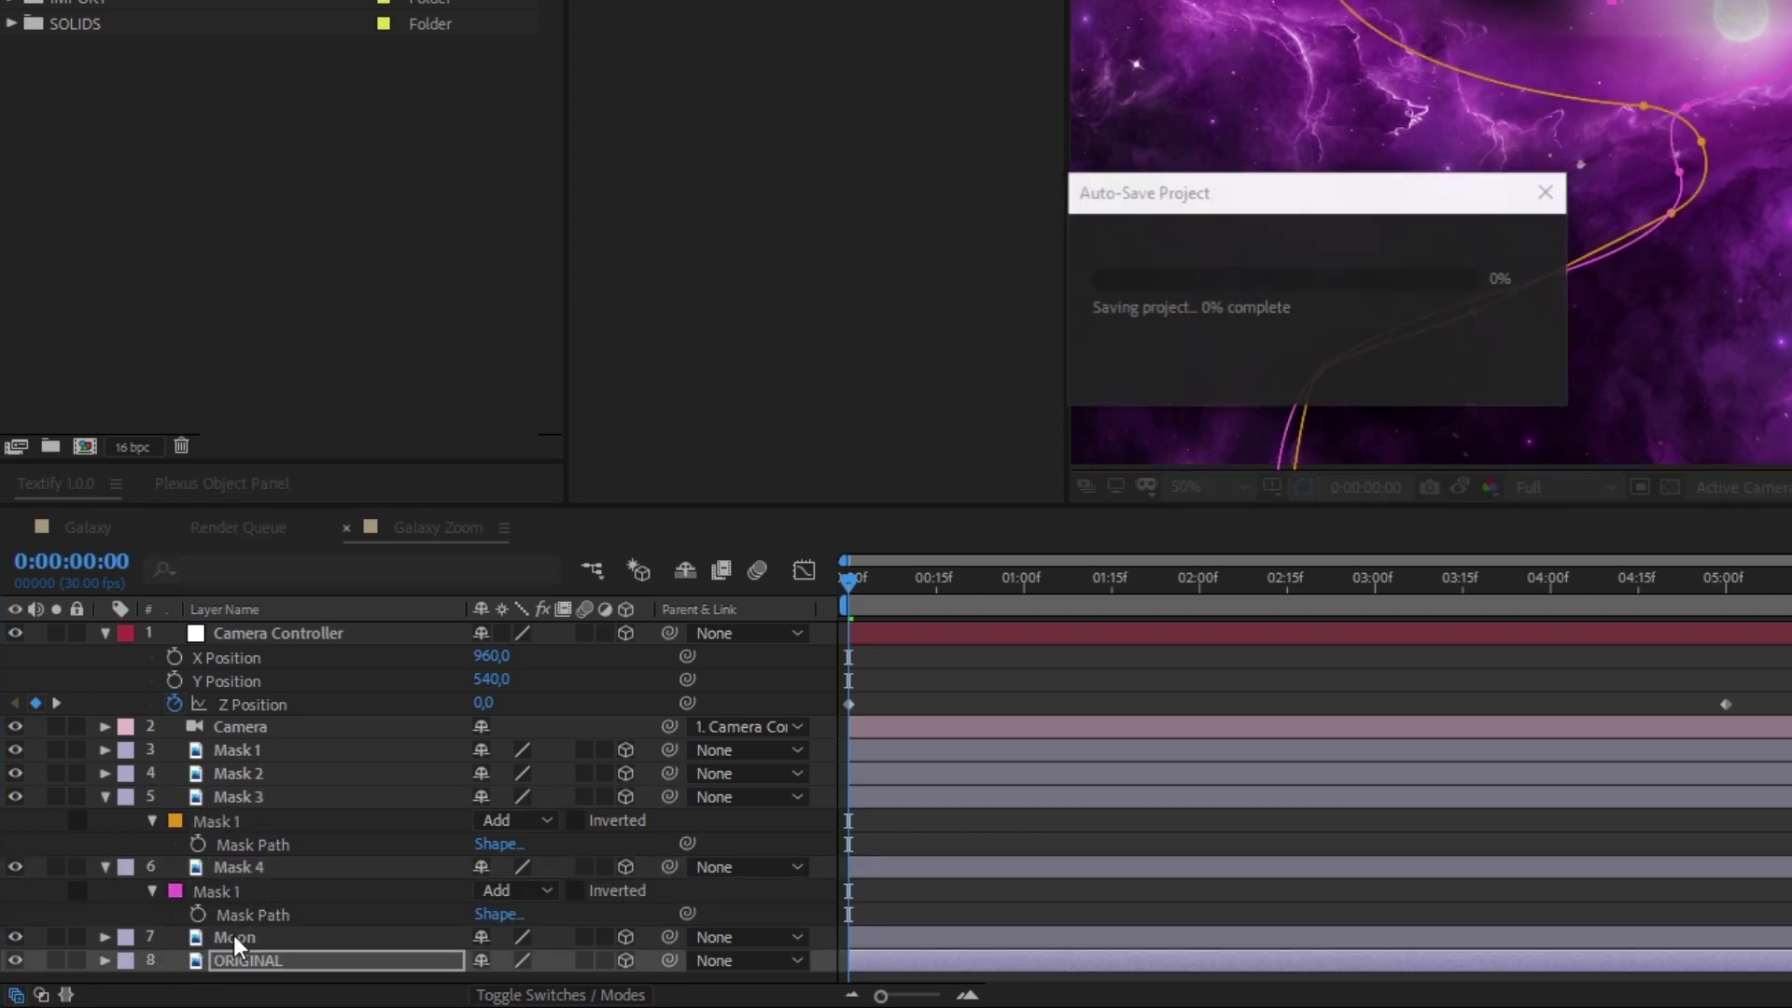
click(233, 935)
key(m)
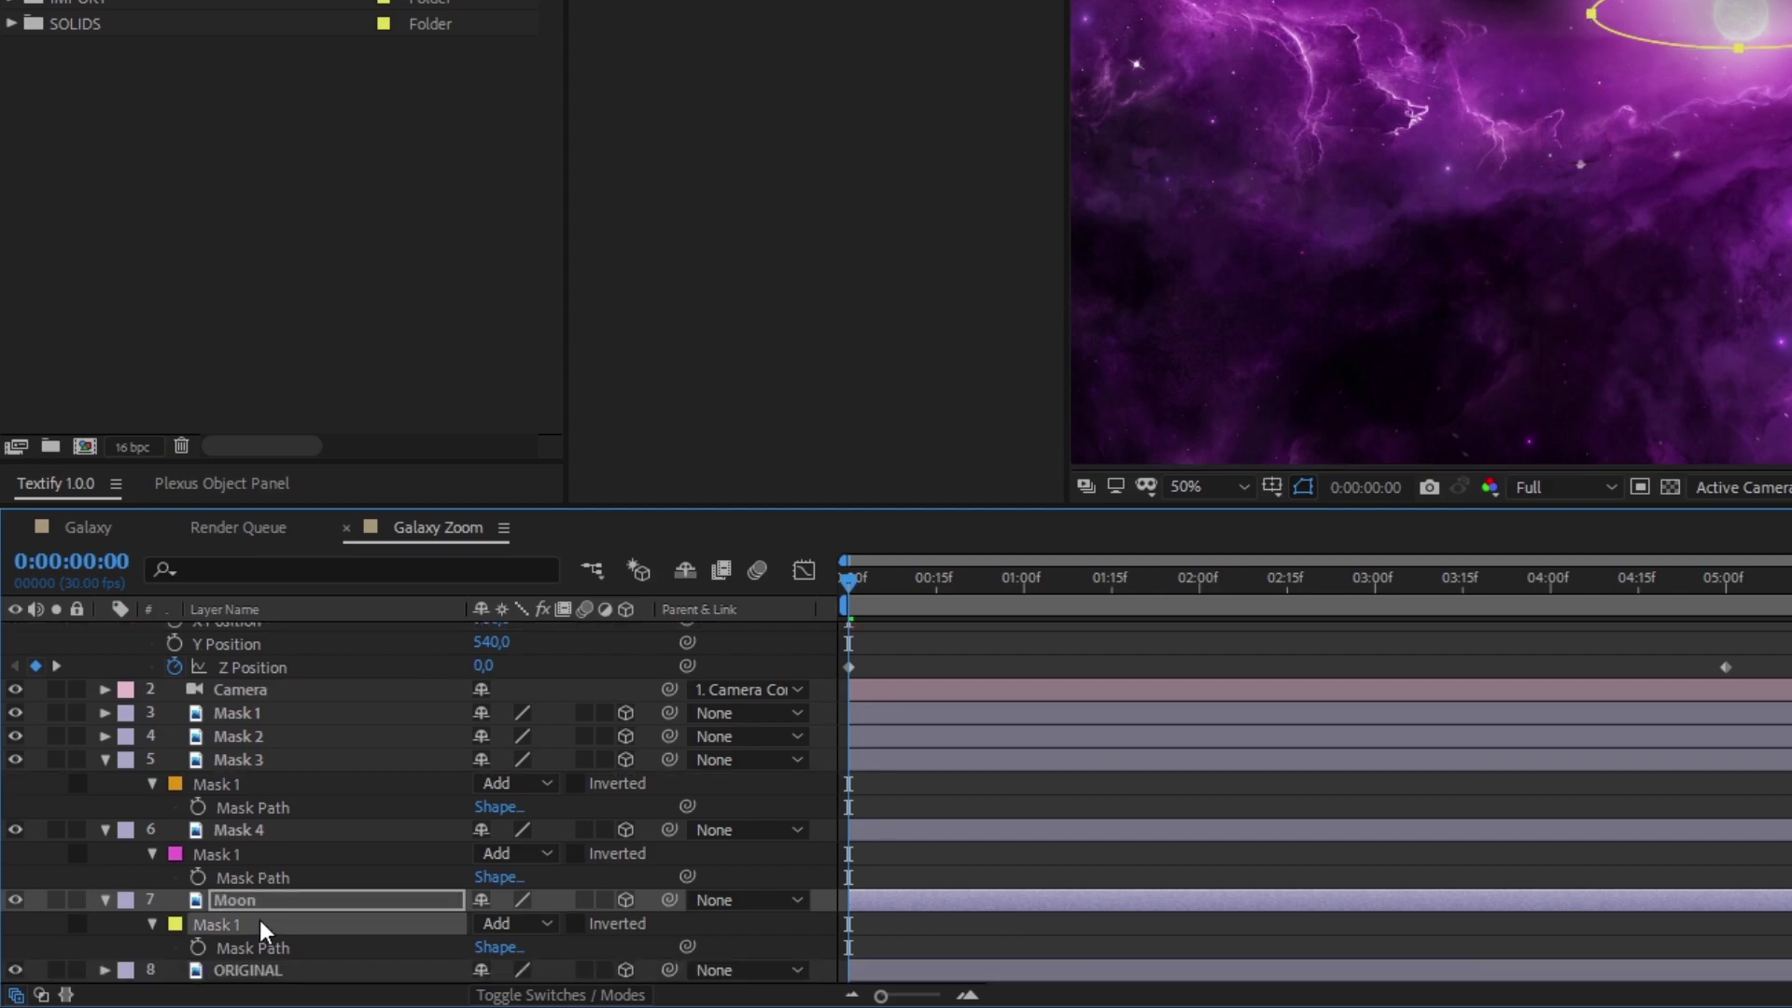
click(261, 970)
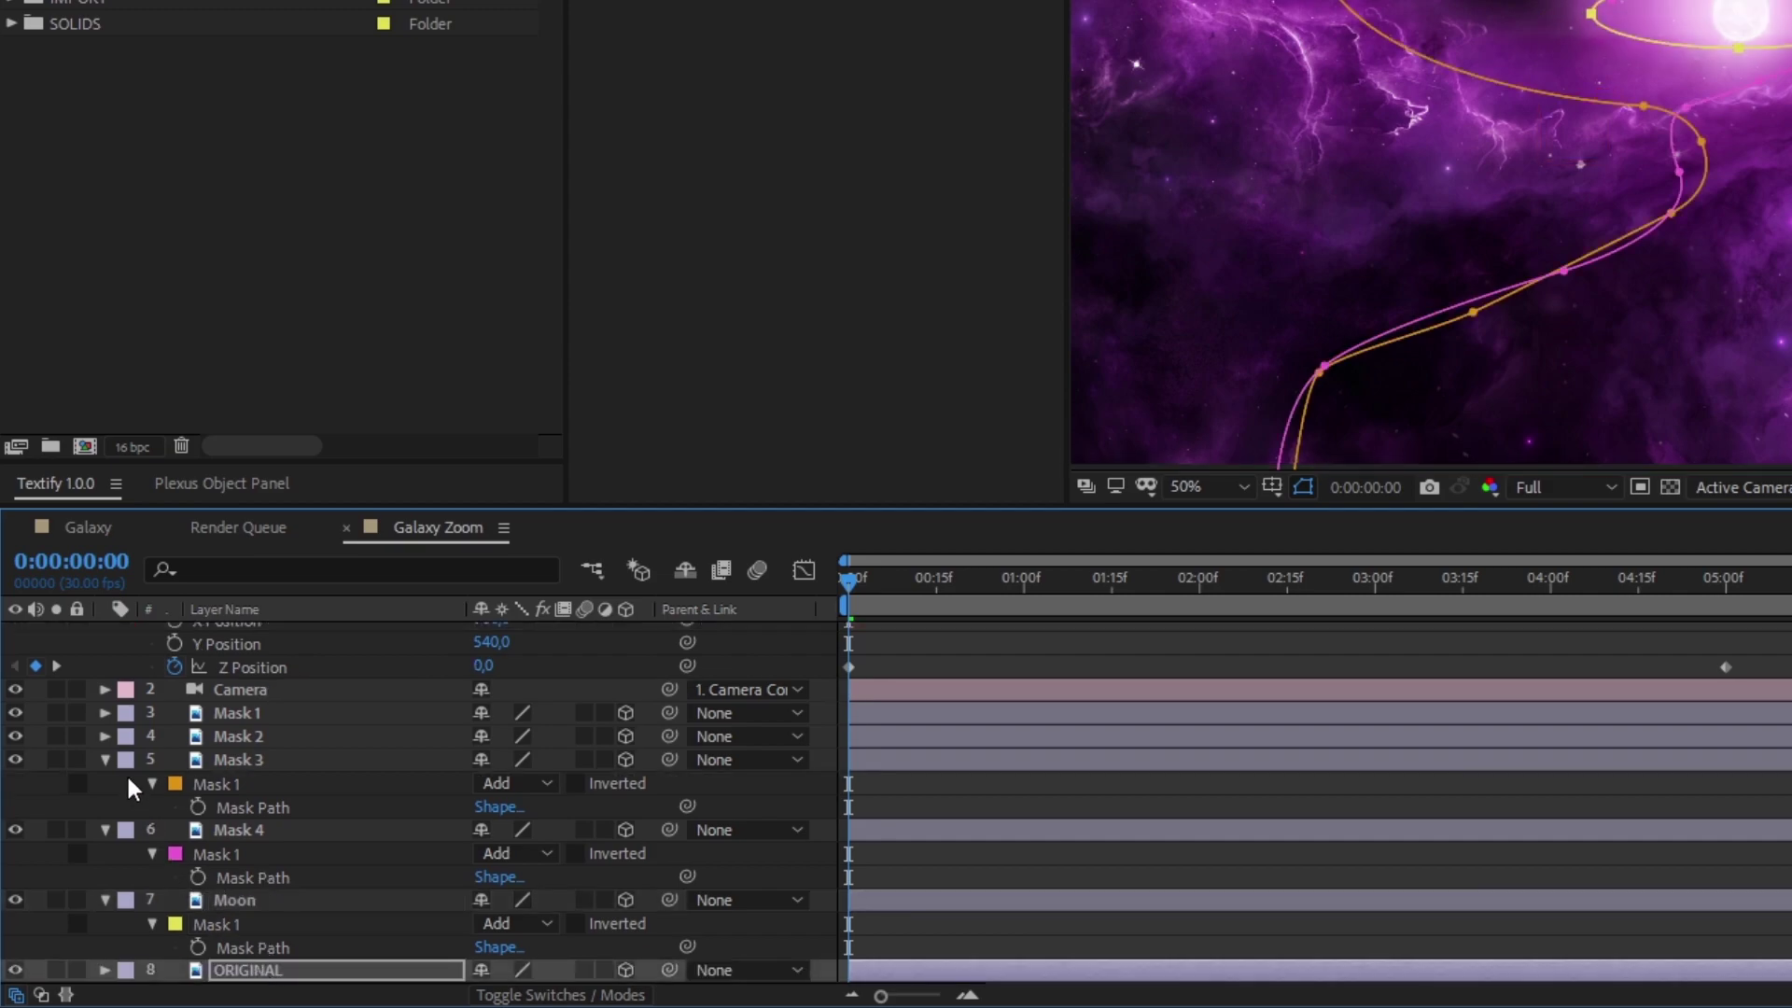
Fold away the Mask 3, Mask 4 and Moon mask properties and reselect ORIGINAL
click(105, 759)
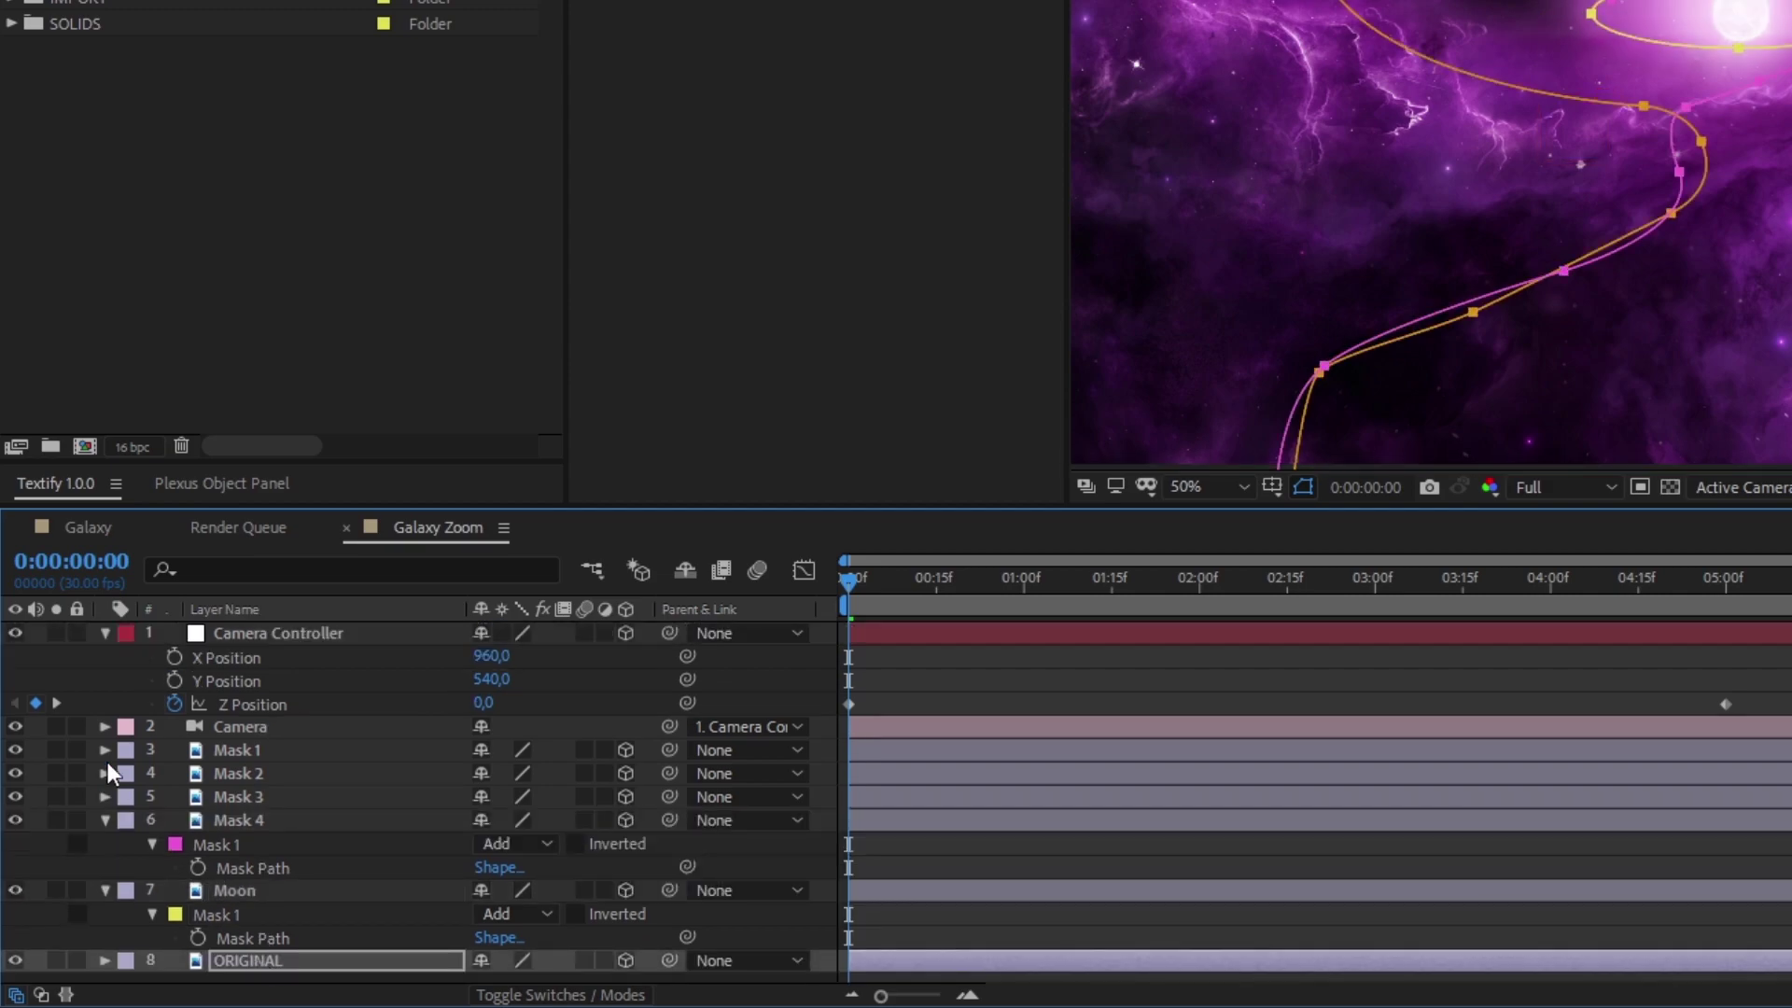
click(110, 877)
click(104, 820)
click(104, 842)
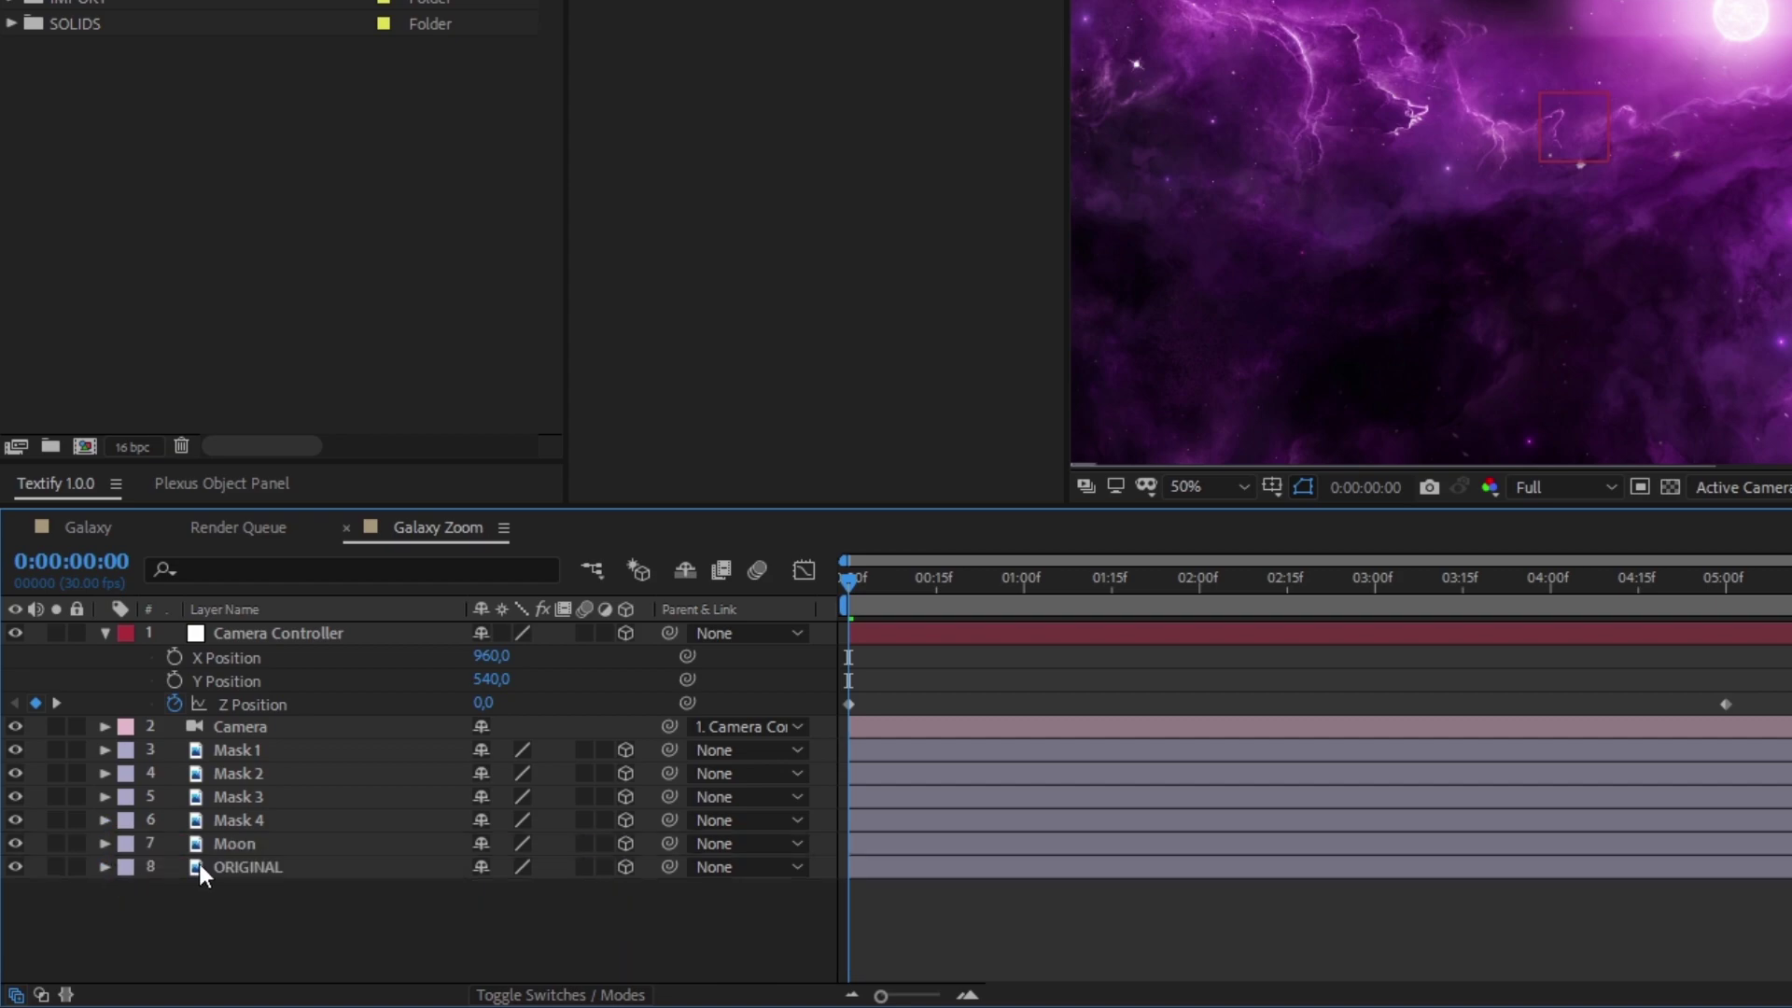
click(198, 865)
click(125, 866)
click(401, 865)
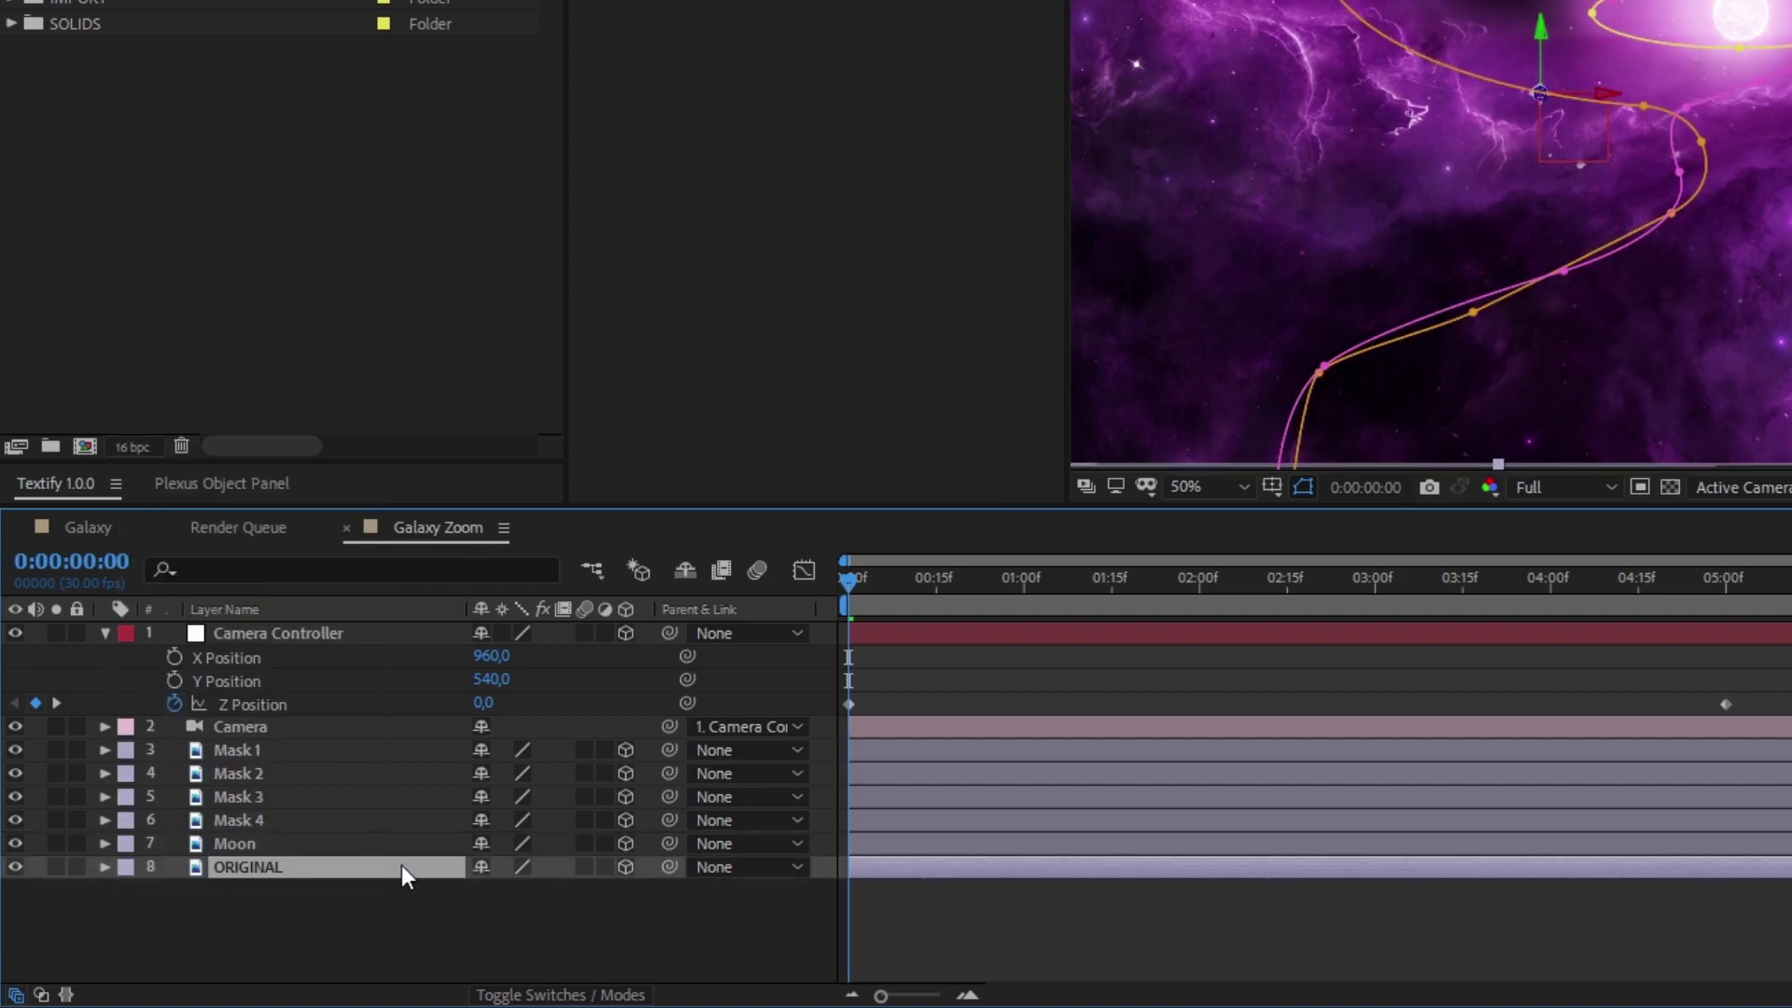
Switch all five ORIGINAL masks from Add to Subtract mode
key(m)
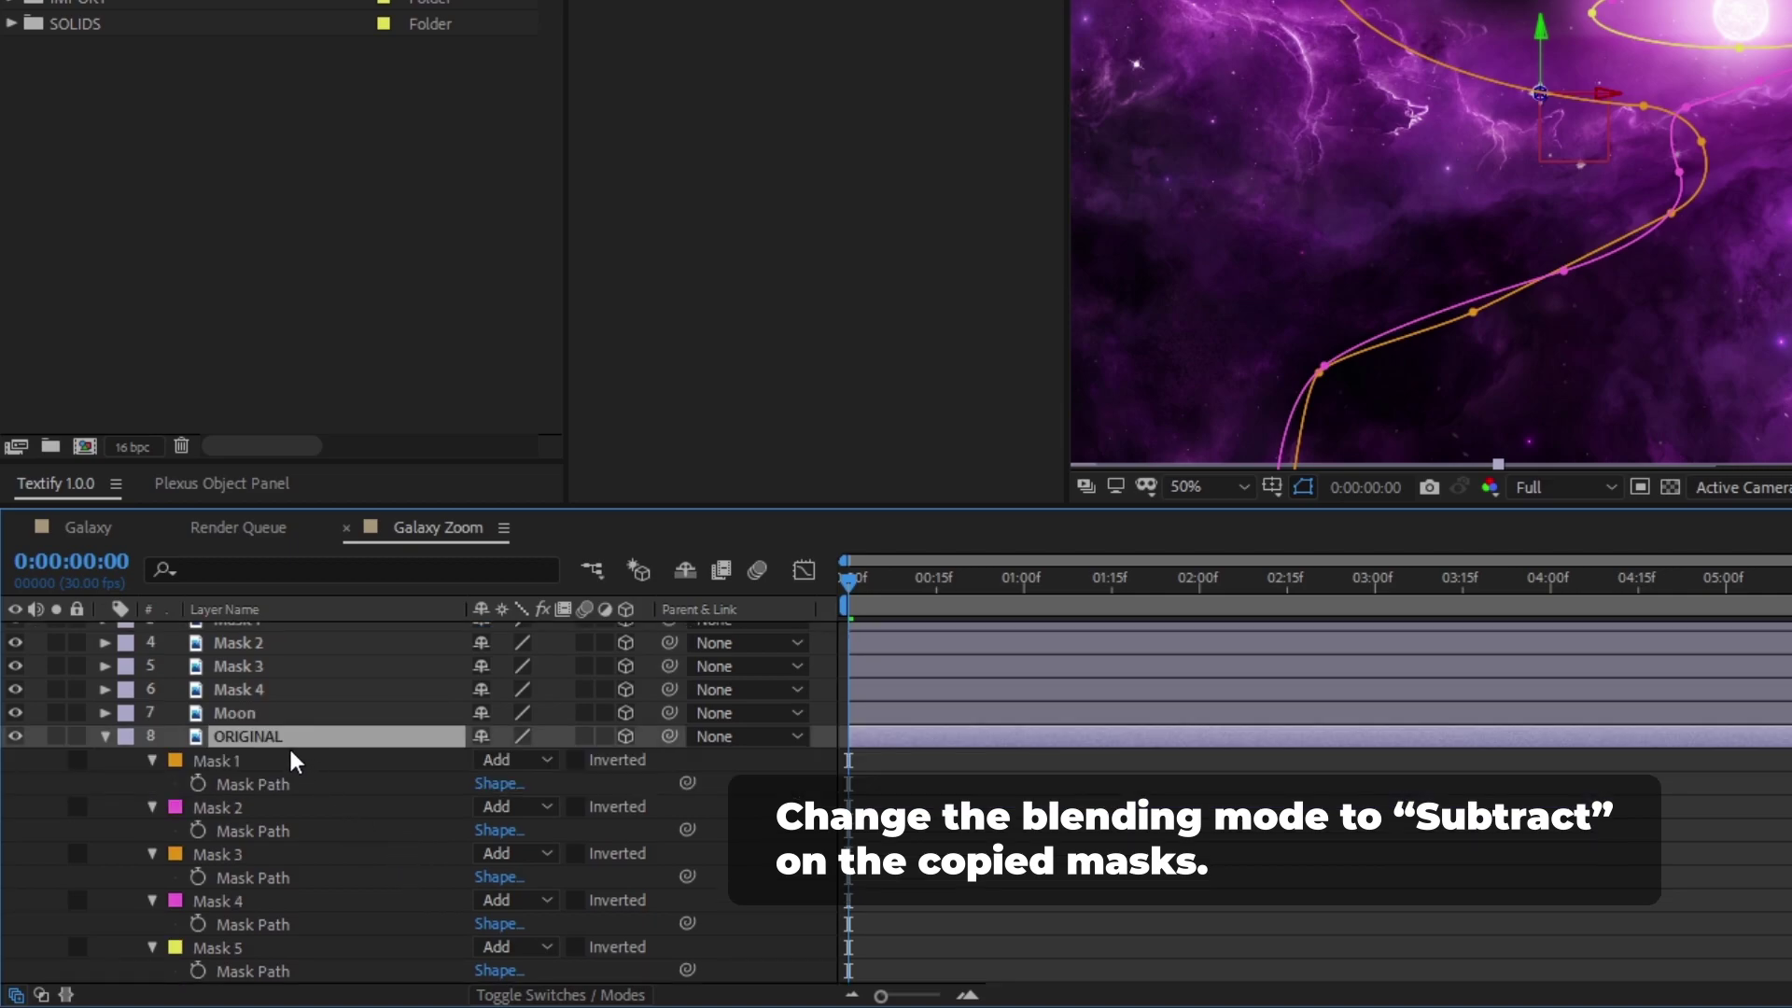
click(262, 759)
shift+click(216, 944)
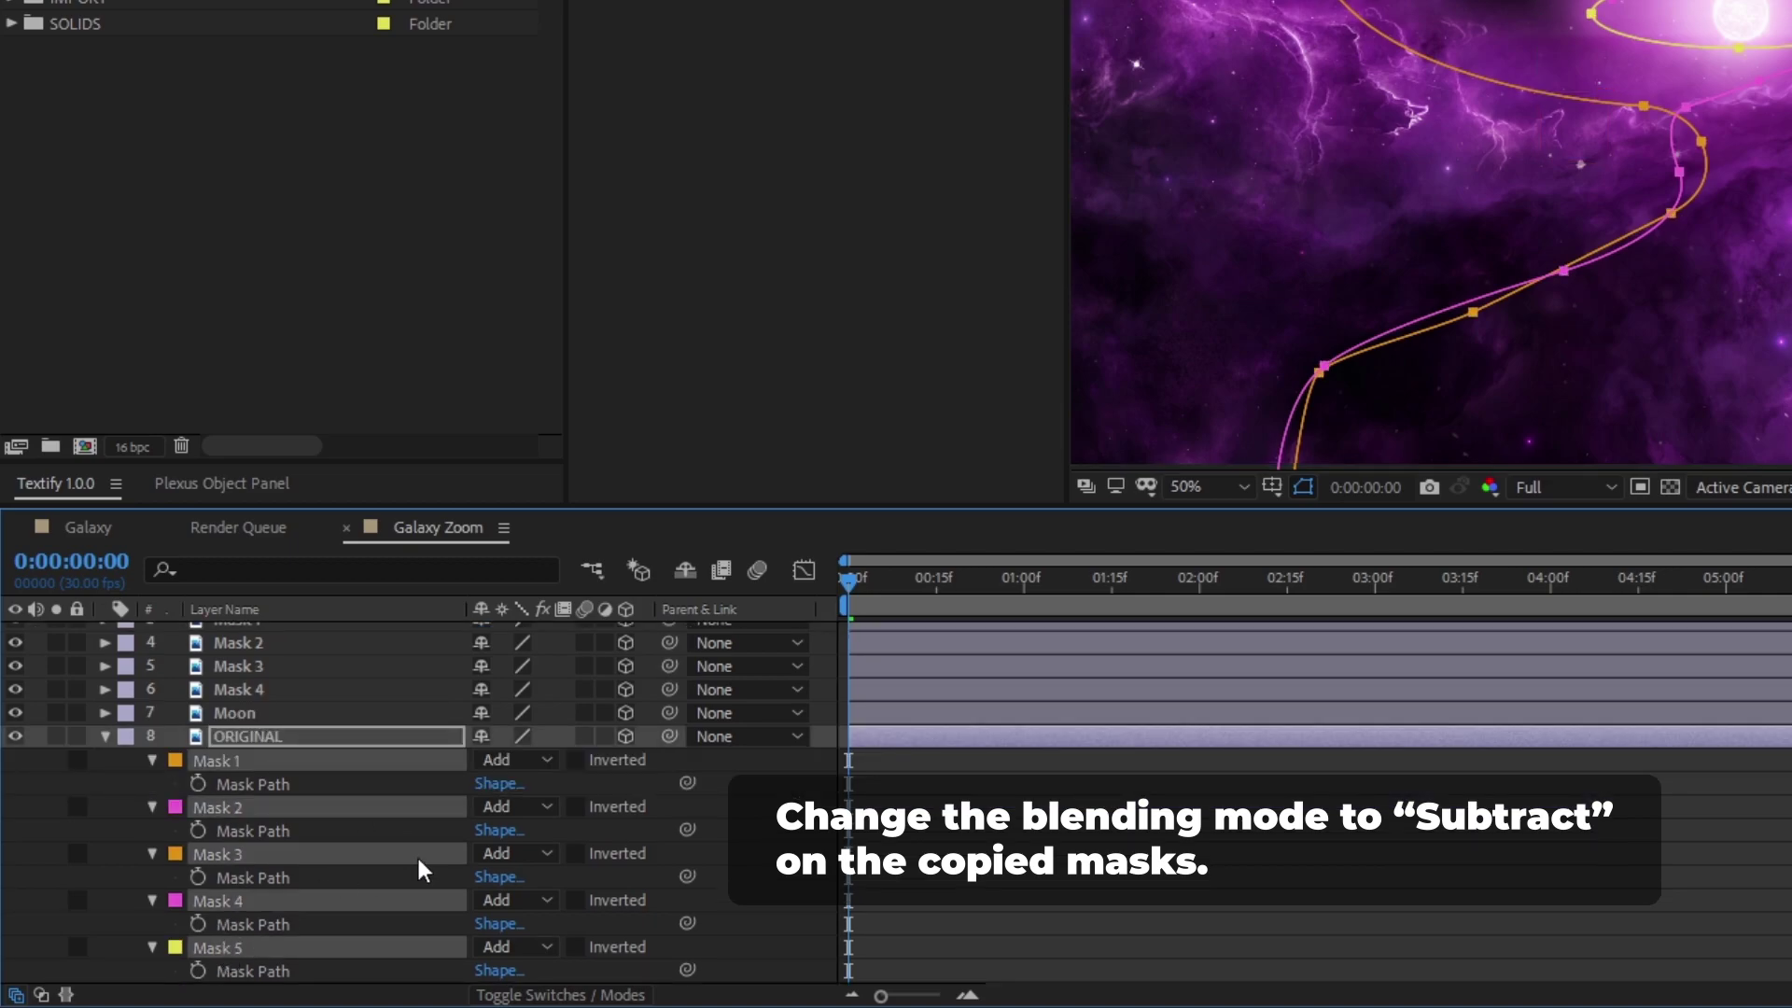
click(505, 948)
click(573, 797)
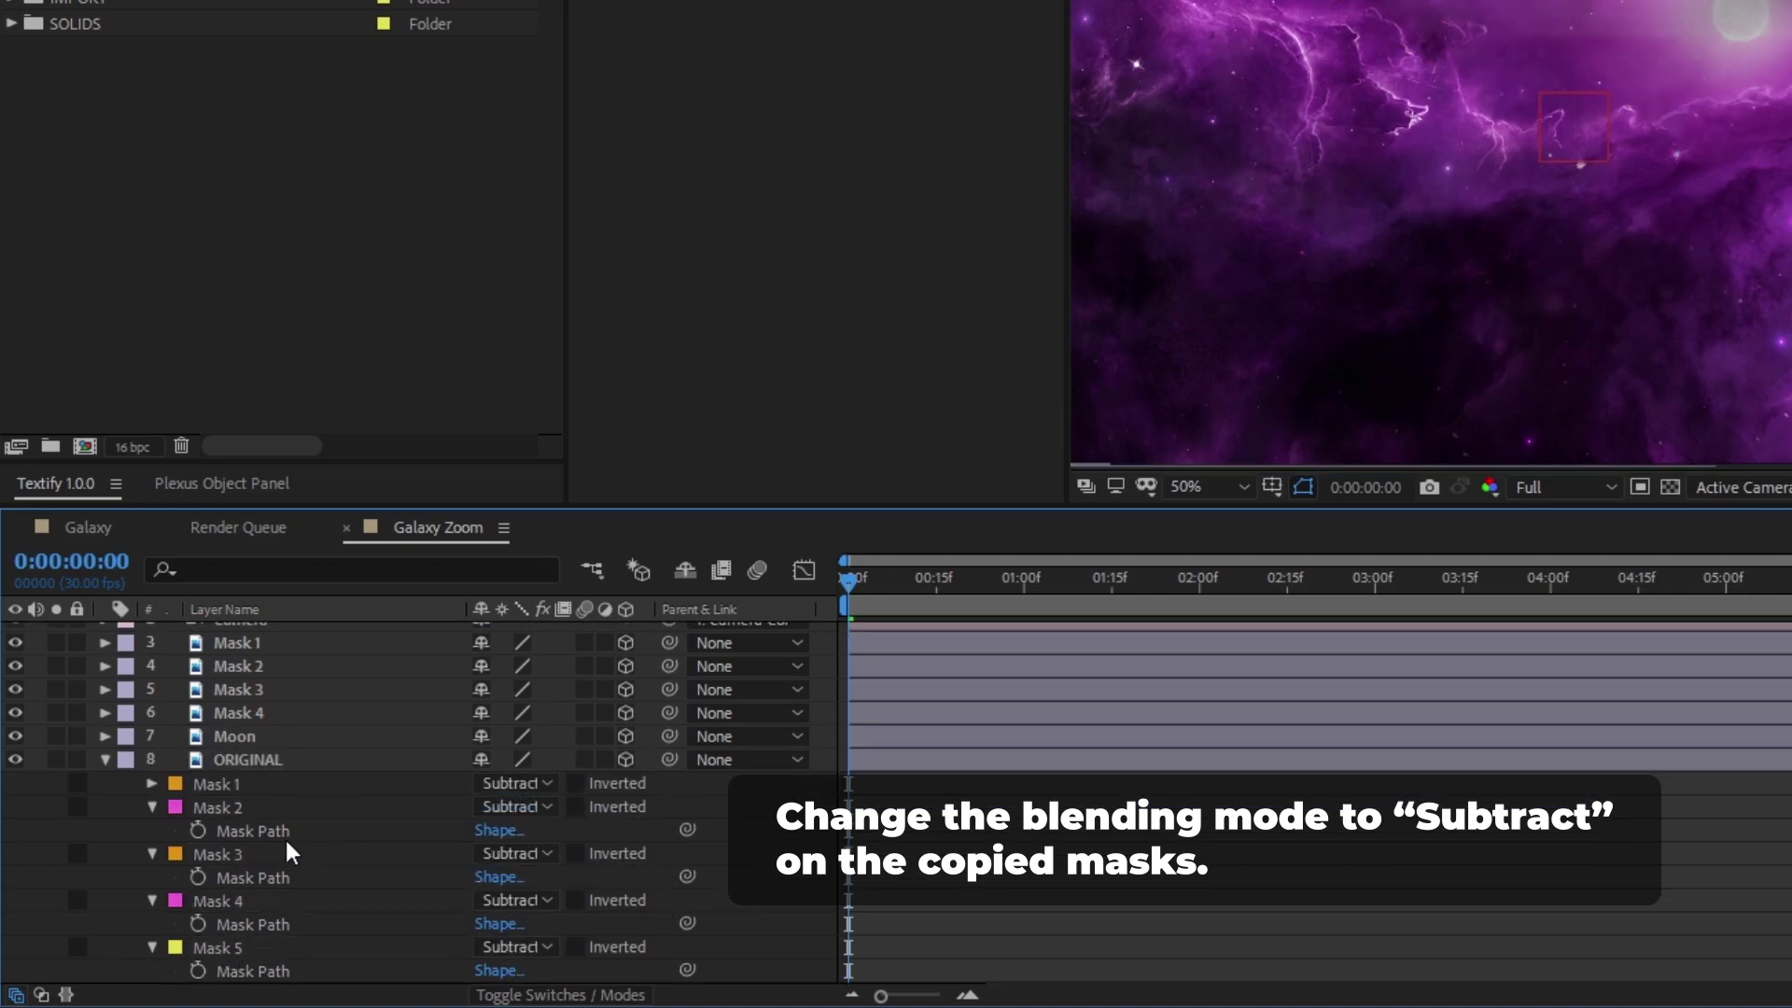
Hide the Mask 2–5 path rows and show Mask 1's feather and expansion properties
click(153, 805)
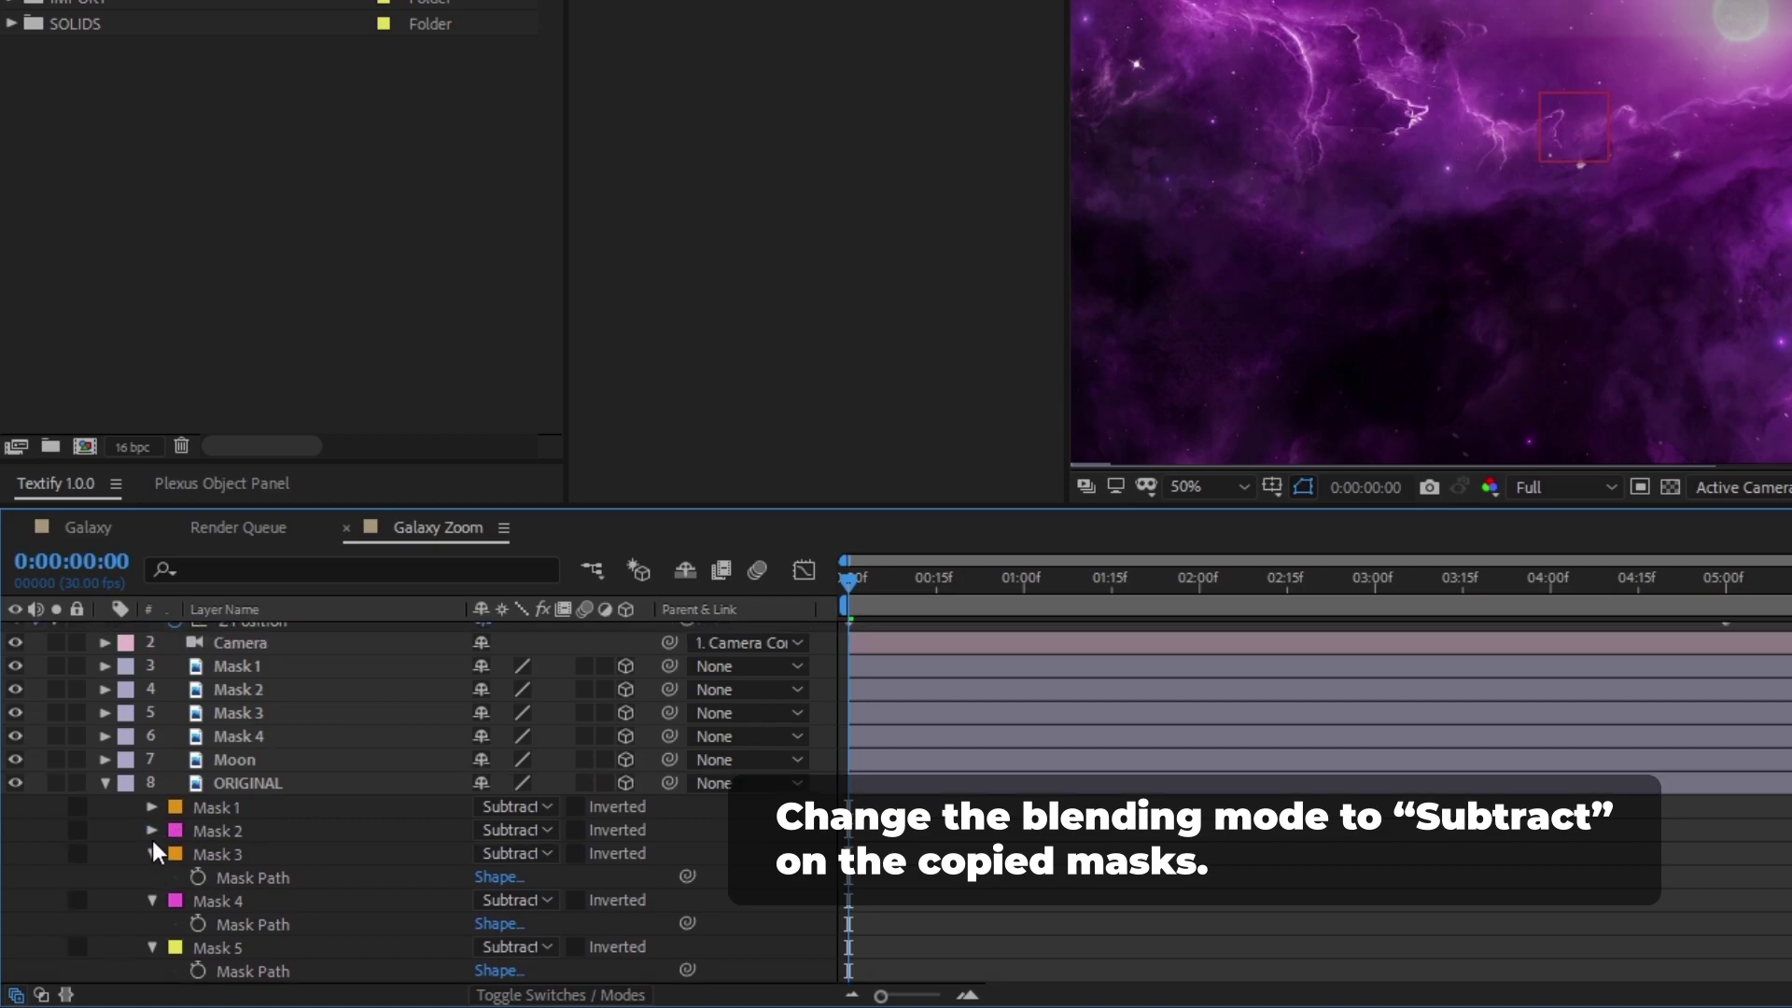
click(154, 896)
click(154, 930)
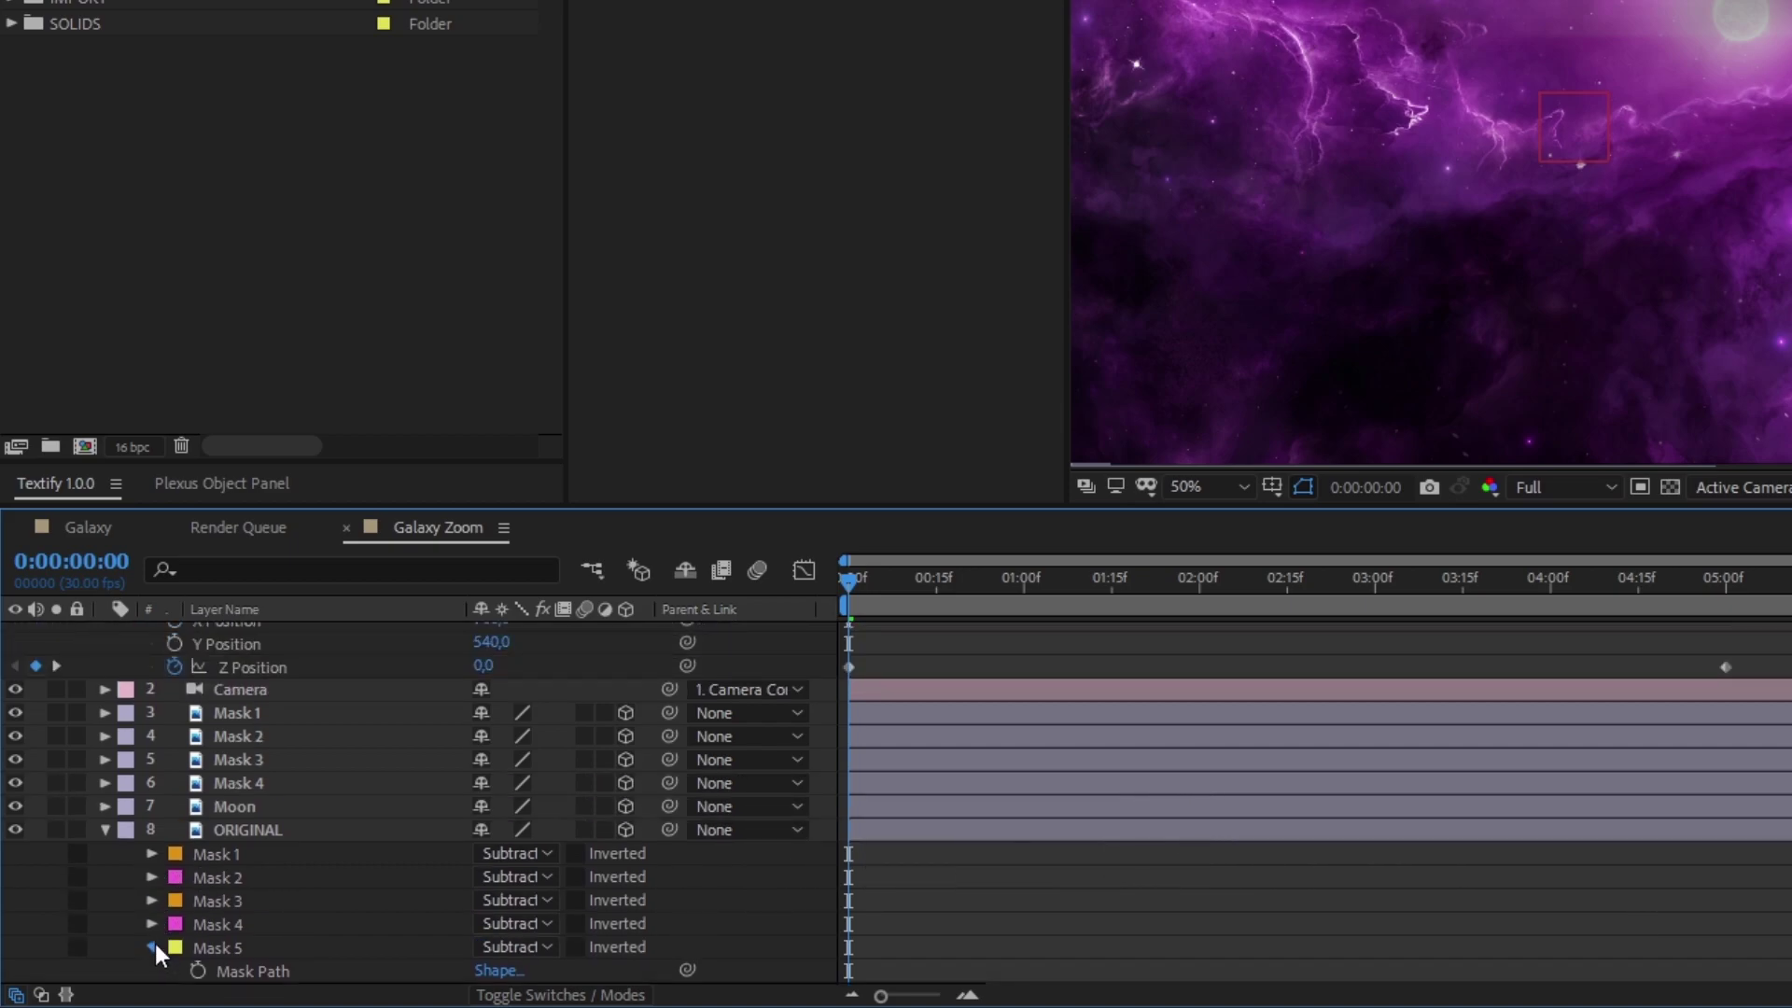
click(155, 944)
click(151, 878)
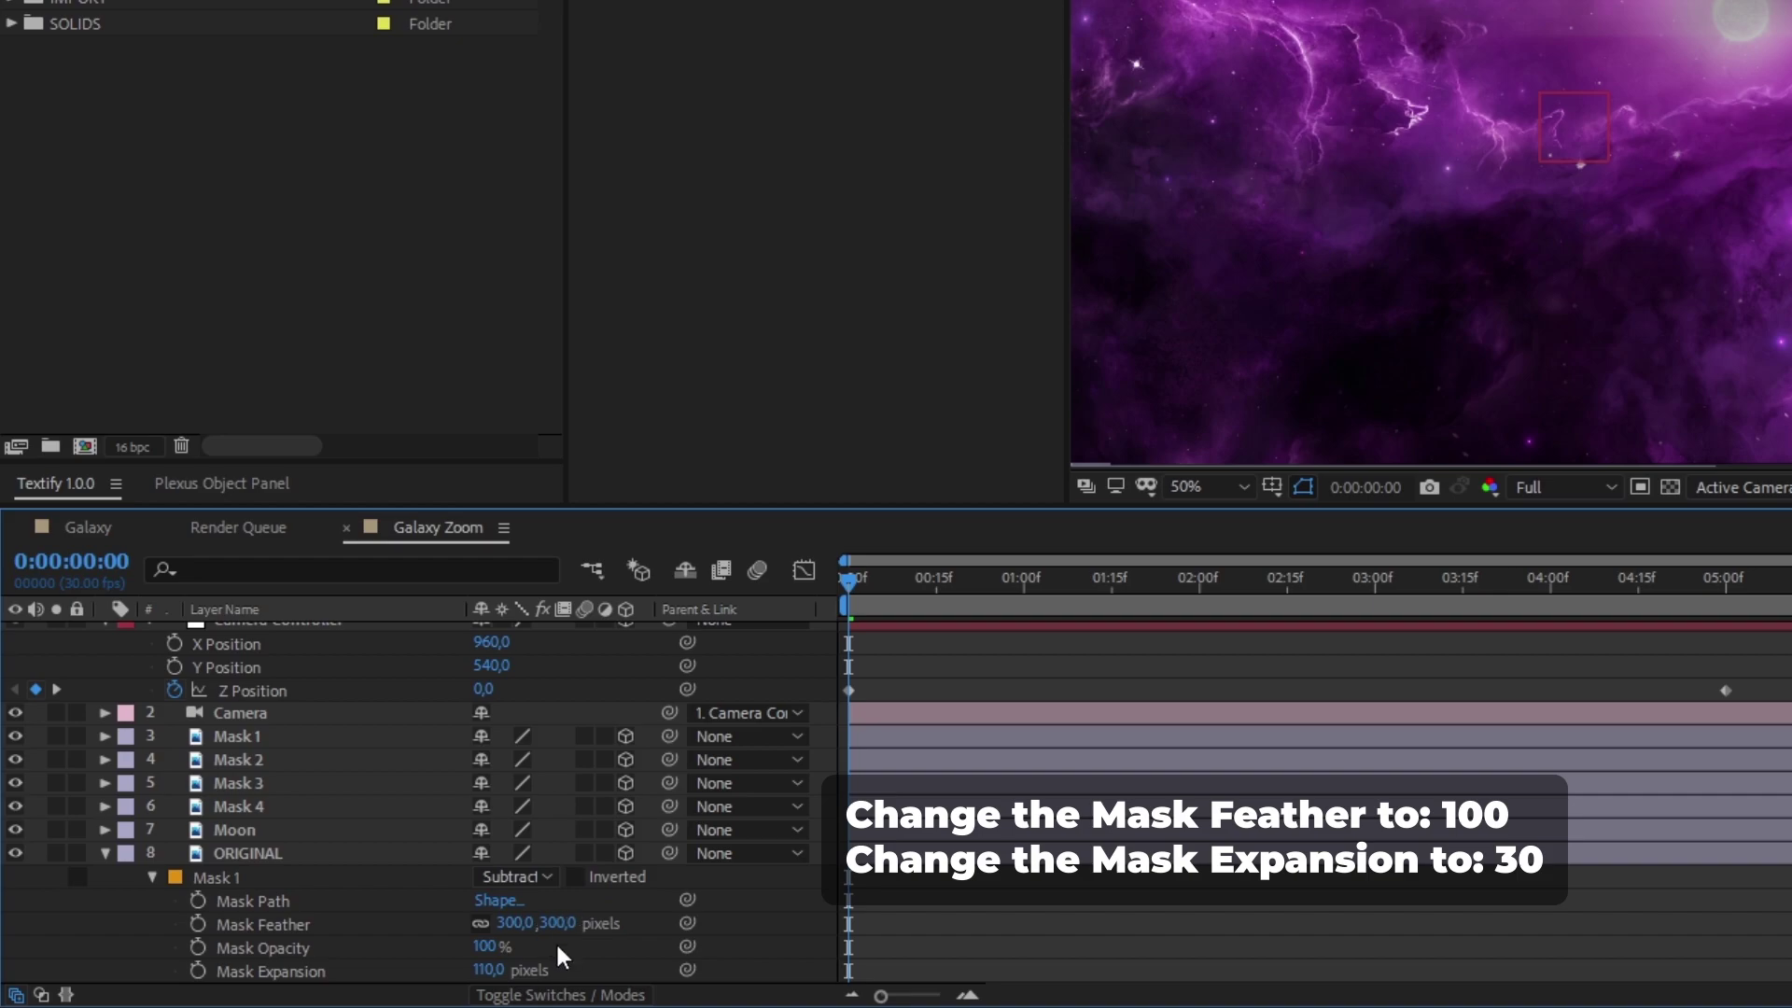
Give Mask 1 and Mask 2 a 100 px feather and 30 px expansion
scroll(558, 945, down, 3)
click(559, 854)
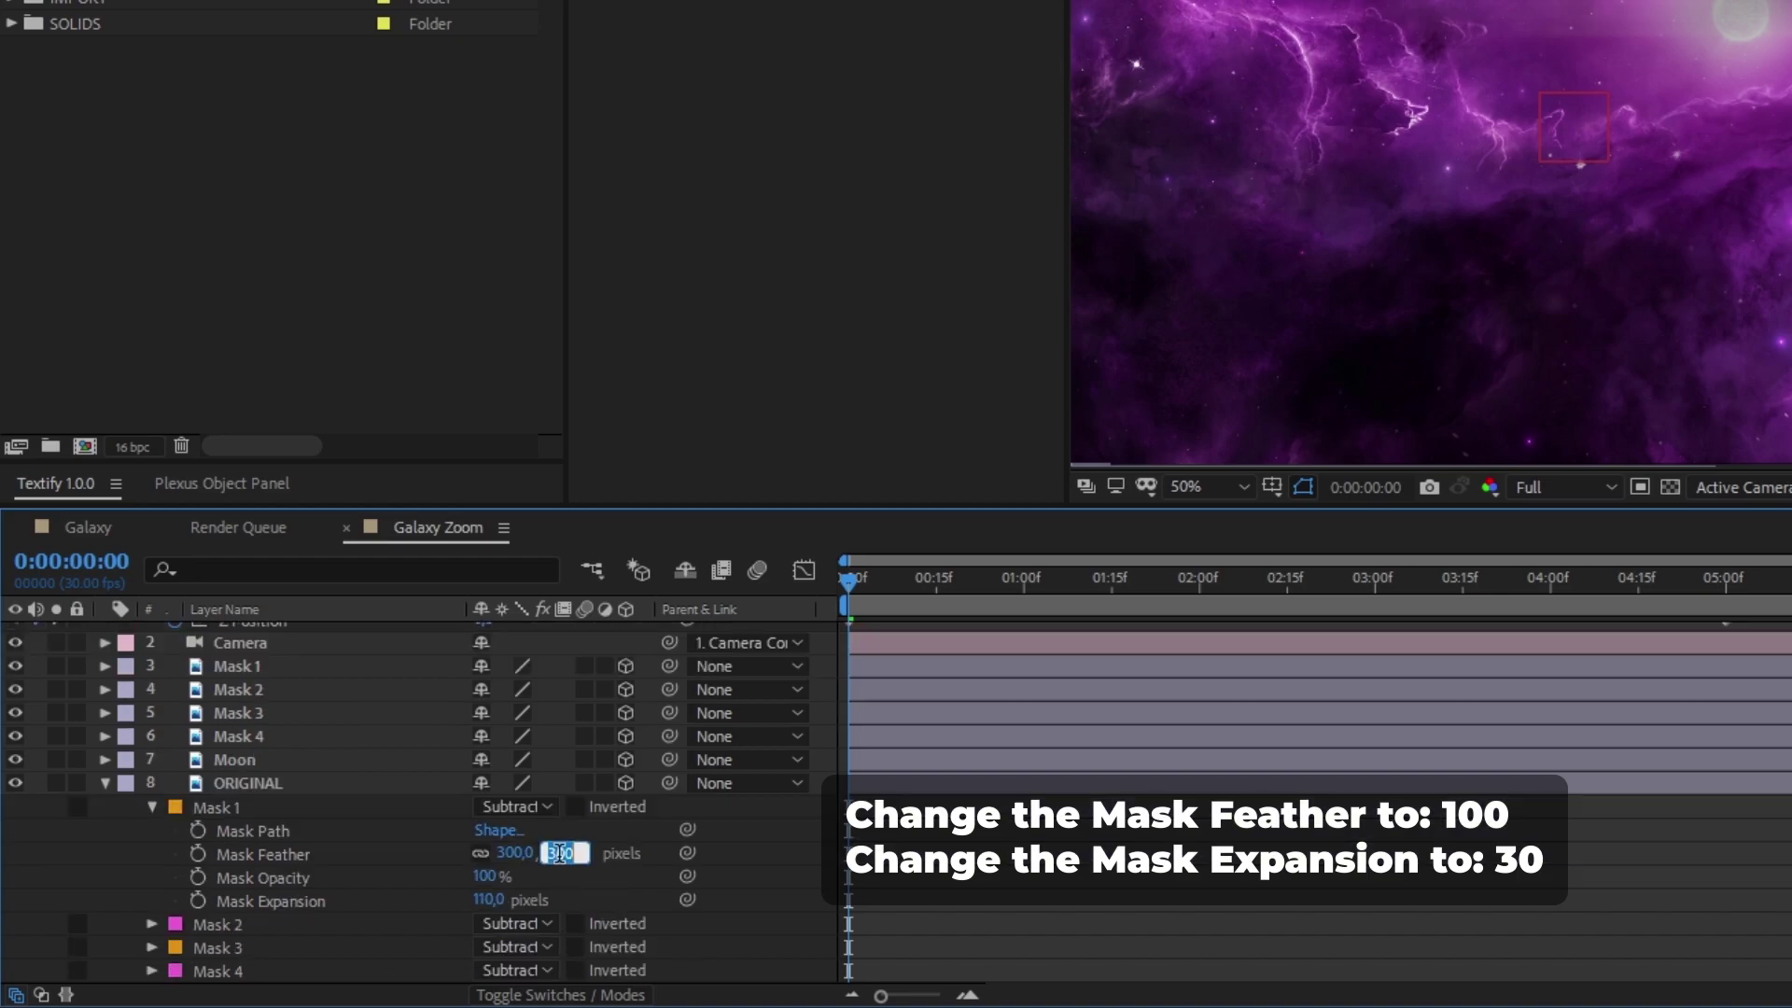
text(100)
key(Tab)
key(Tab)
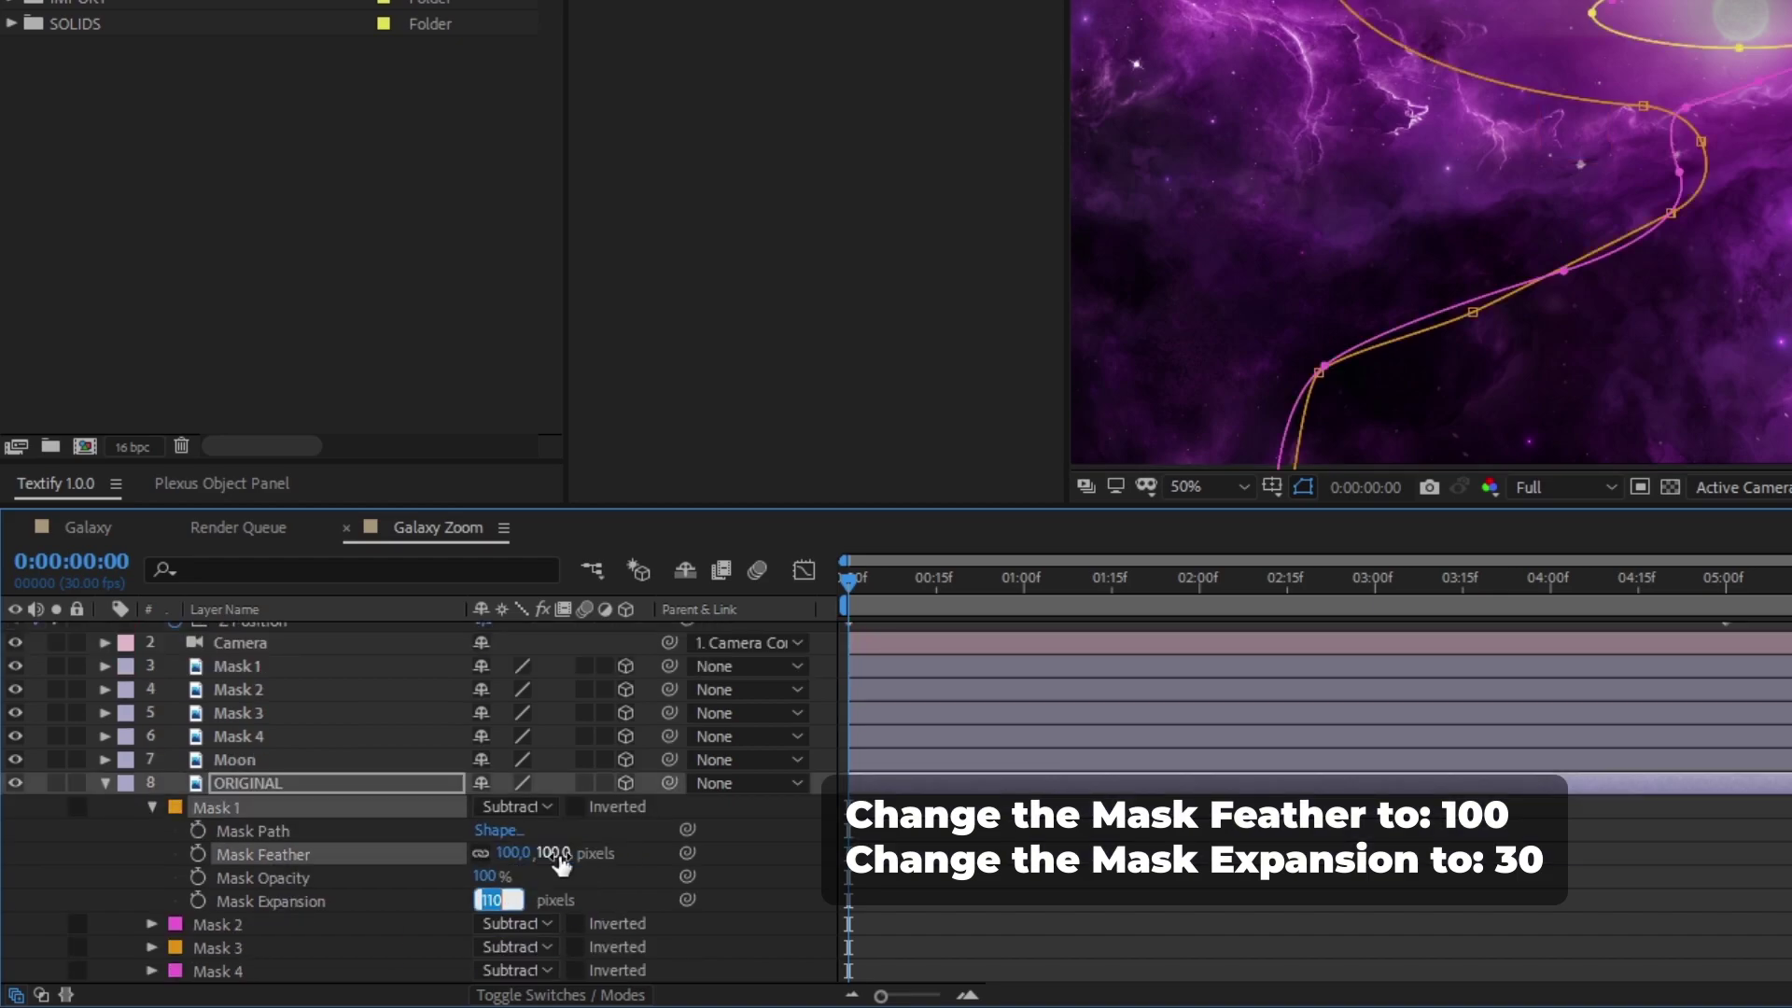
text(30)
key(Return)
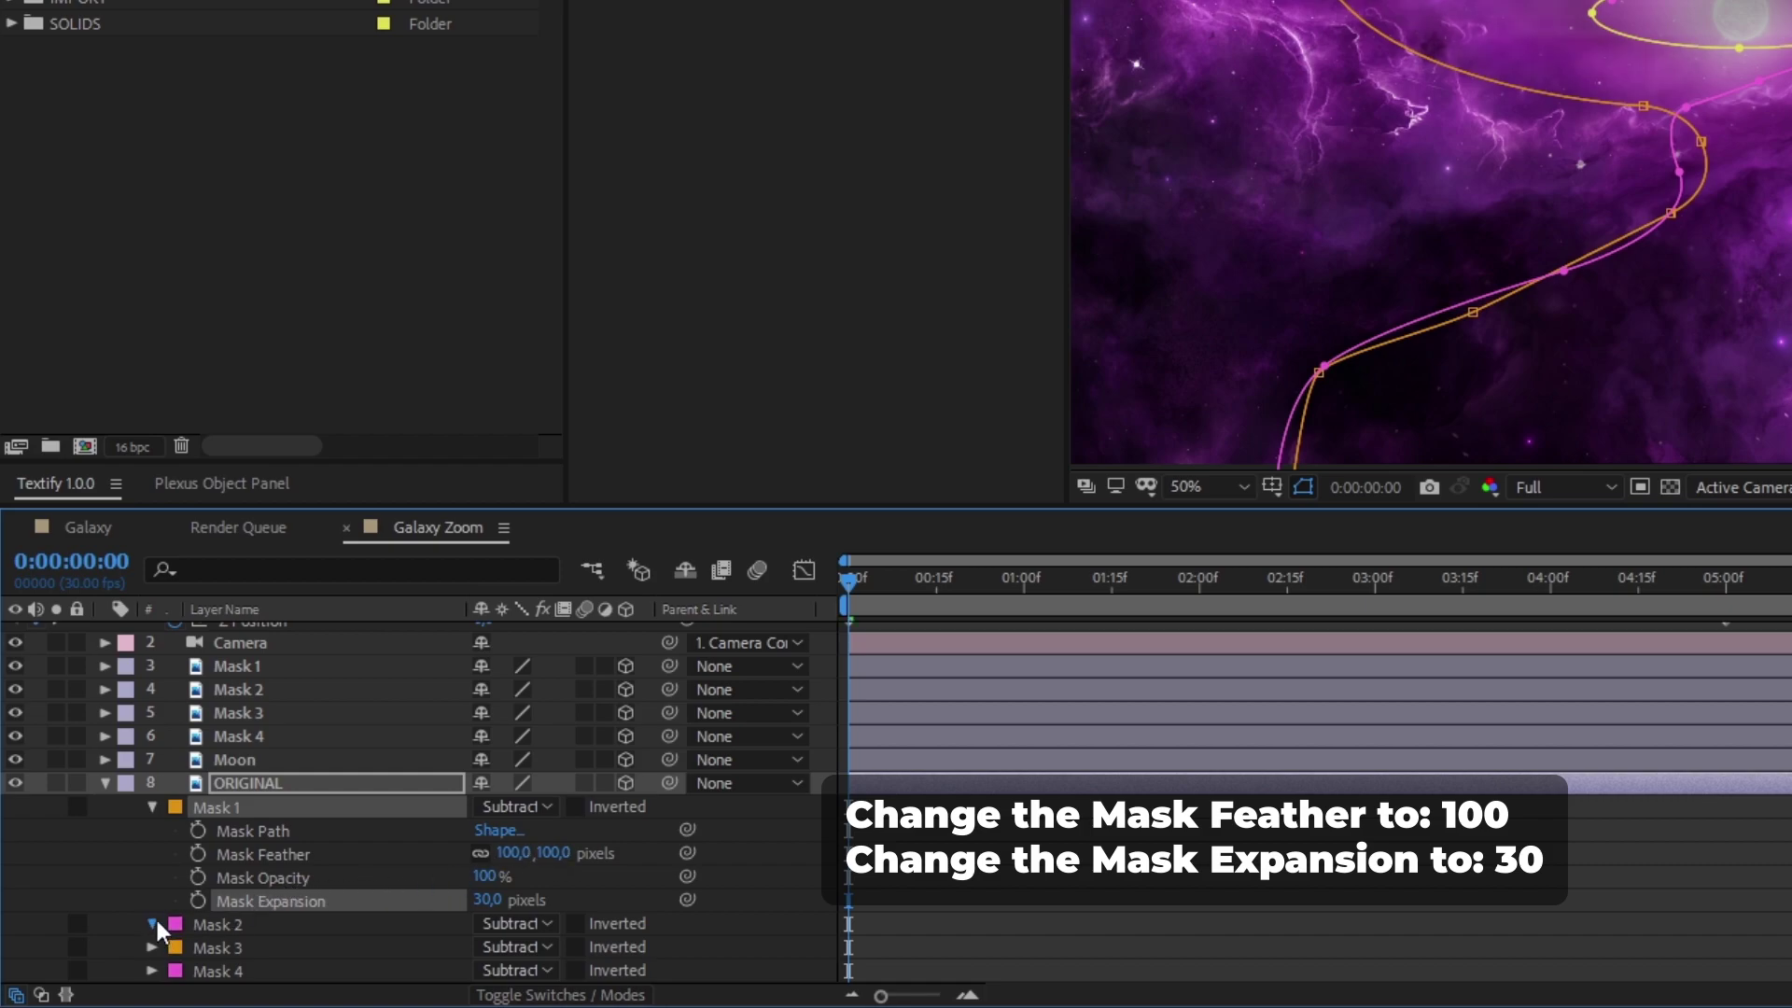
click(152, 923)
scroll(155, 765, down, 2)
click(152, 761)
click(560, 853)
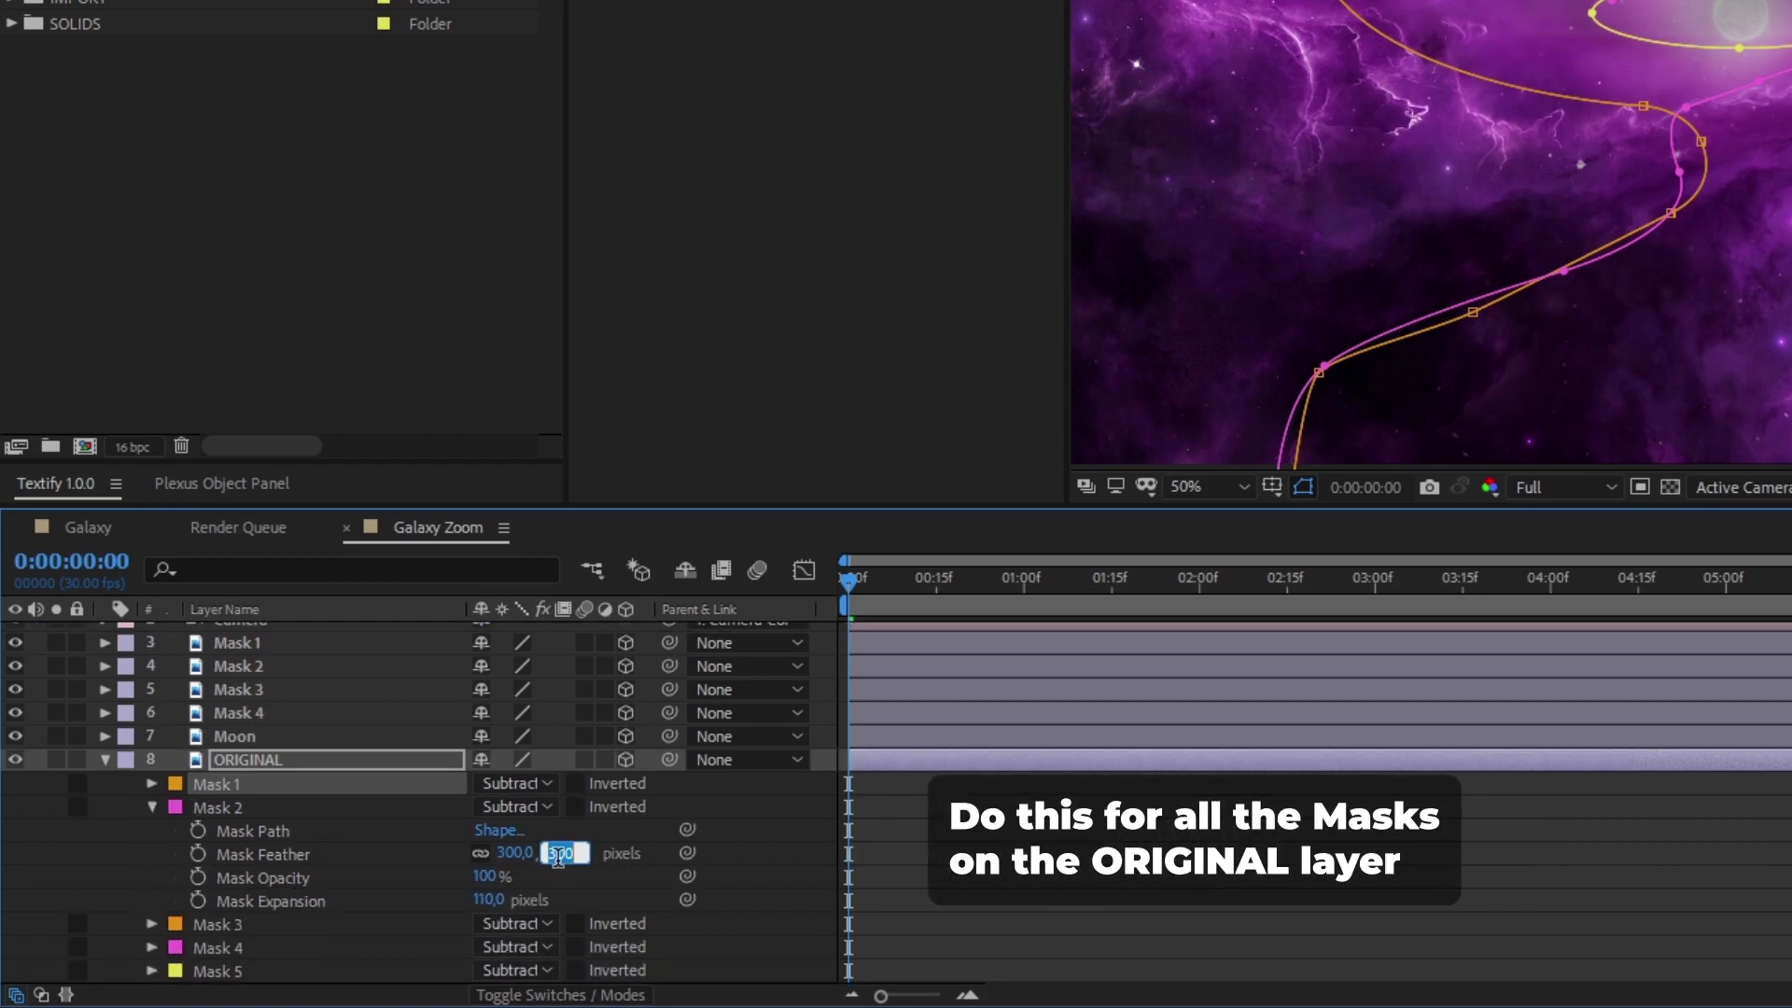
text(100)
key(Tab)
key(Tab)
text(30)
key(Return)
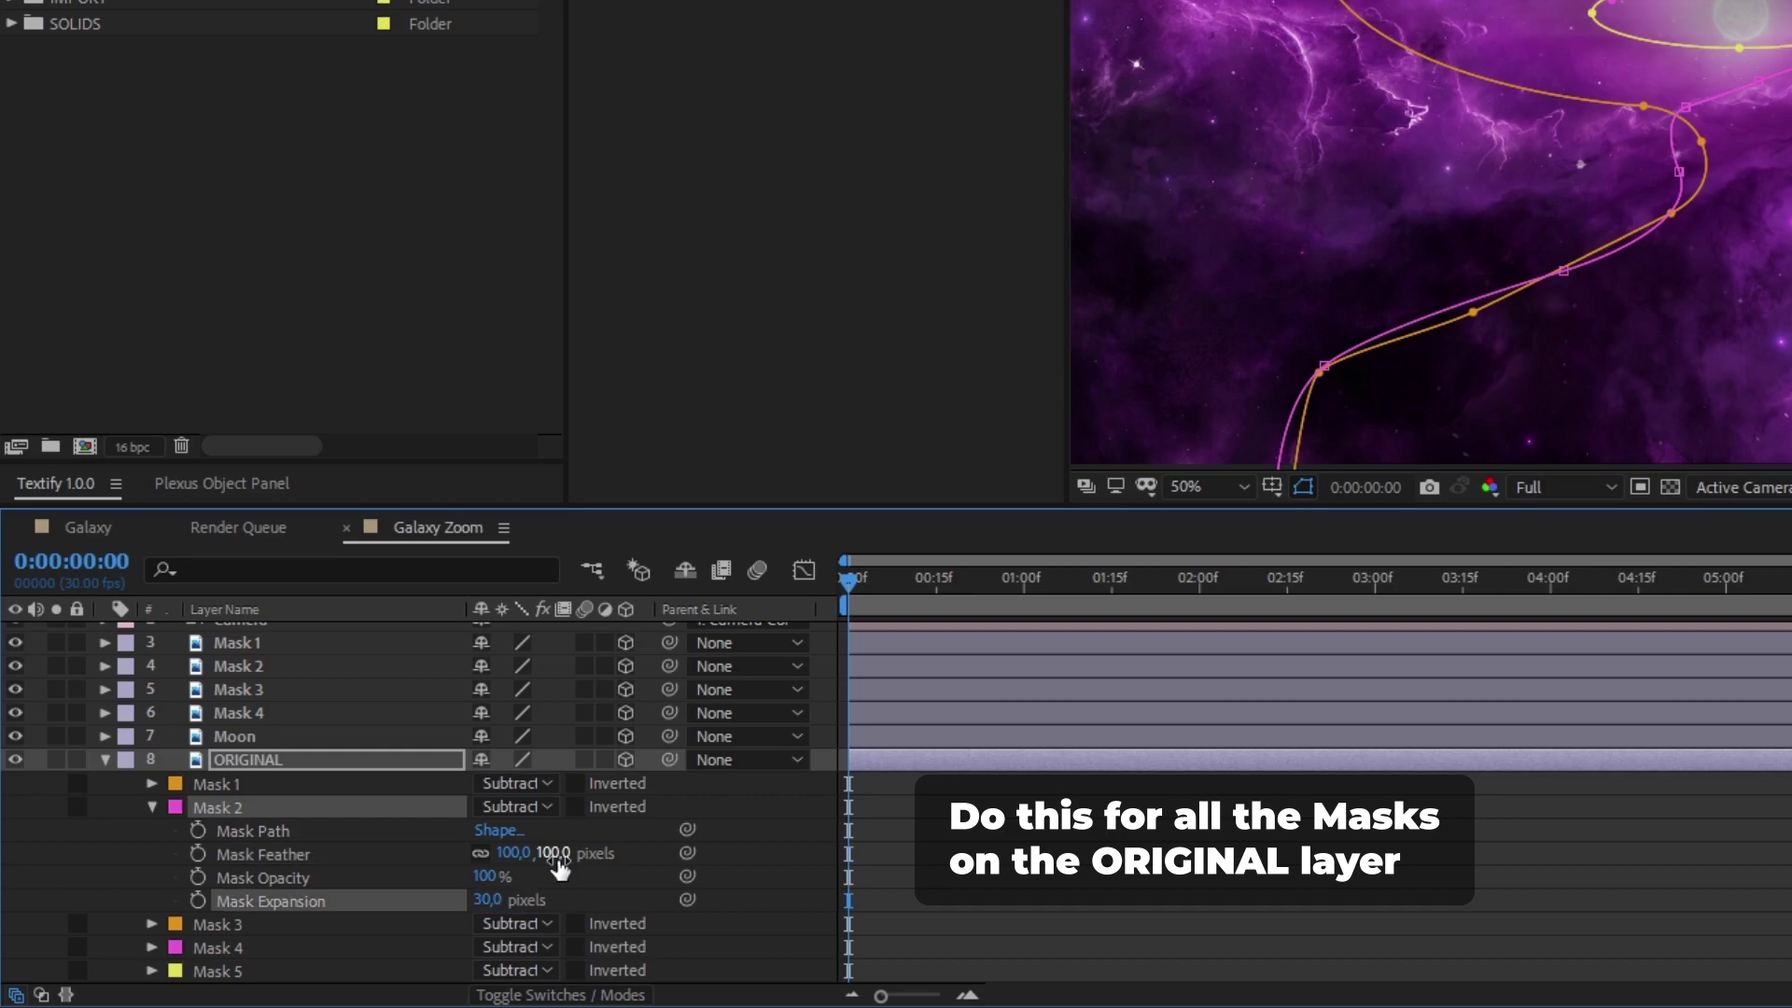
Give Mask 3 and Mask 4 a 100 px feather and 30 px expansion
click(151, 808)
click(153, 922)
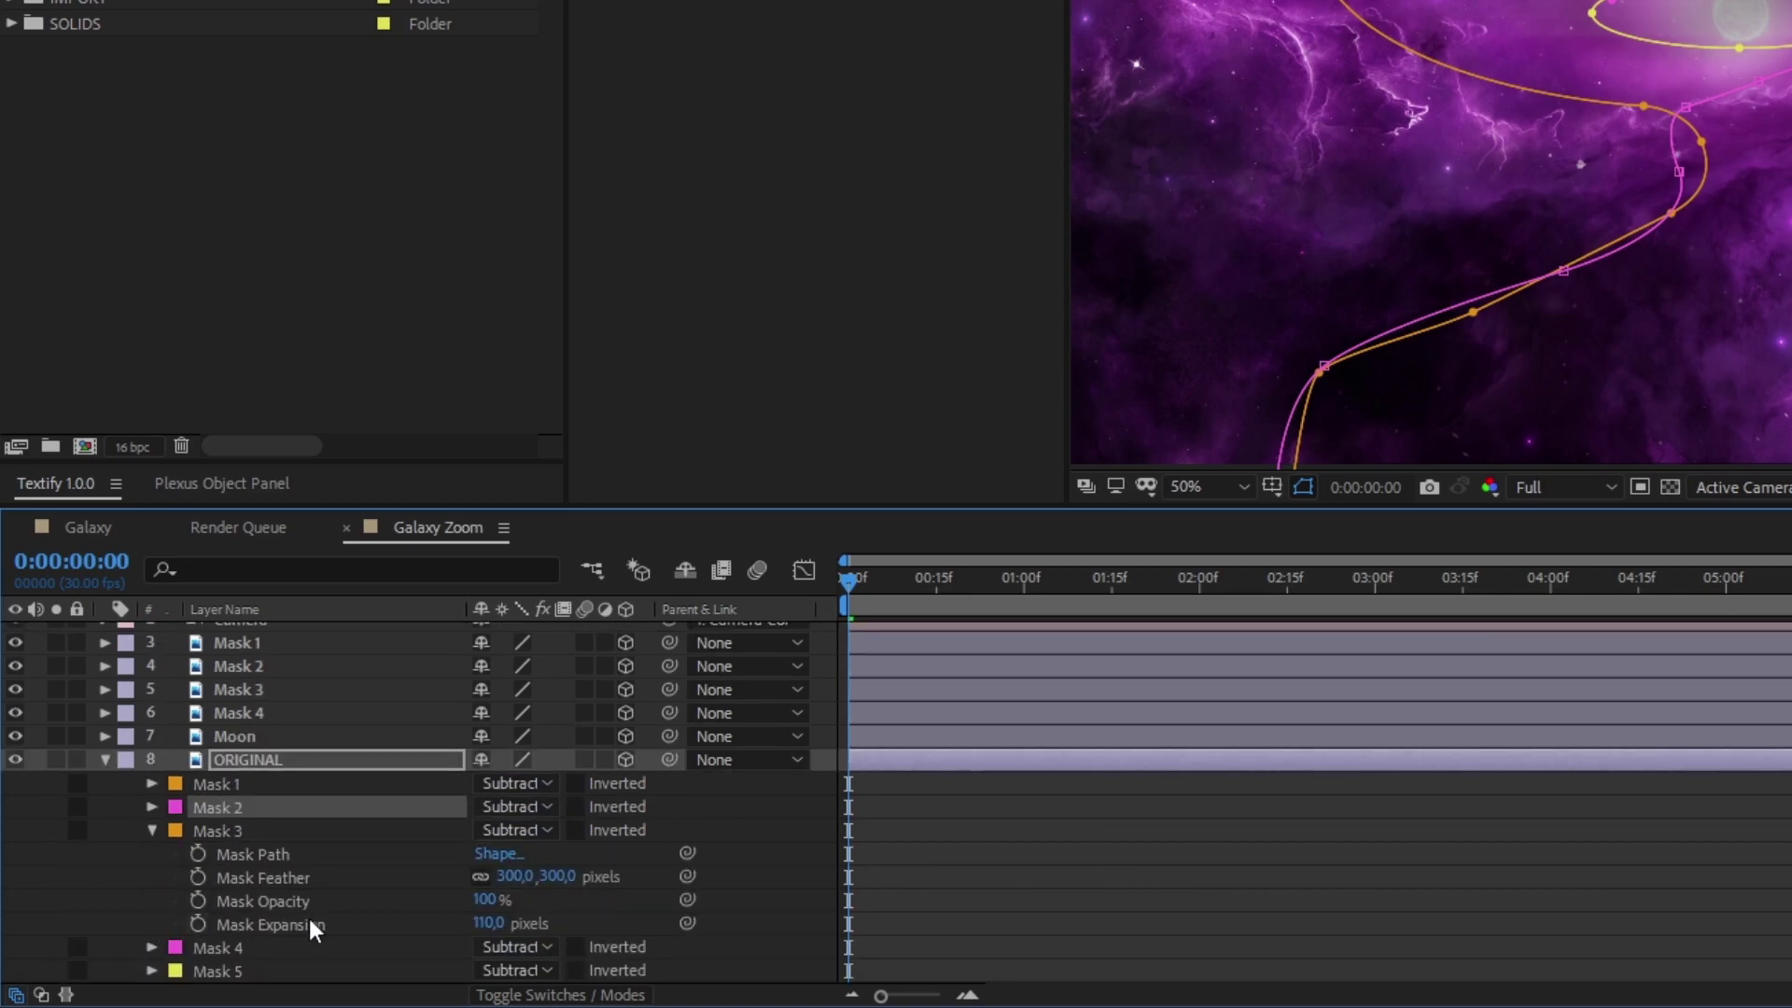
click(557, 876)
text(100)
key(Tab)
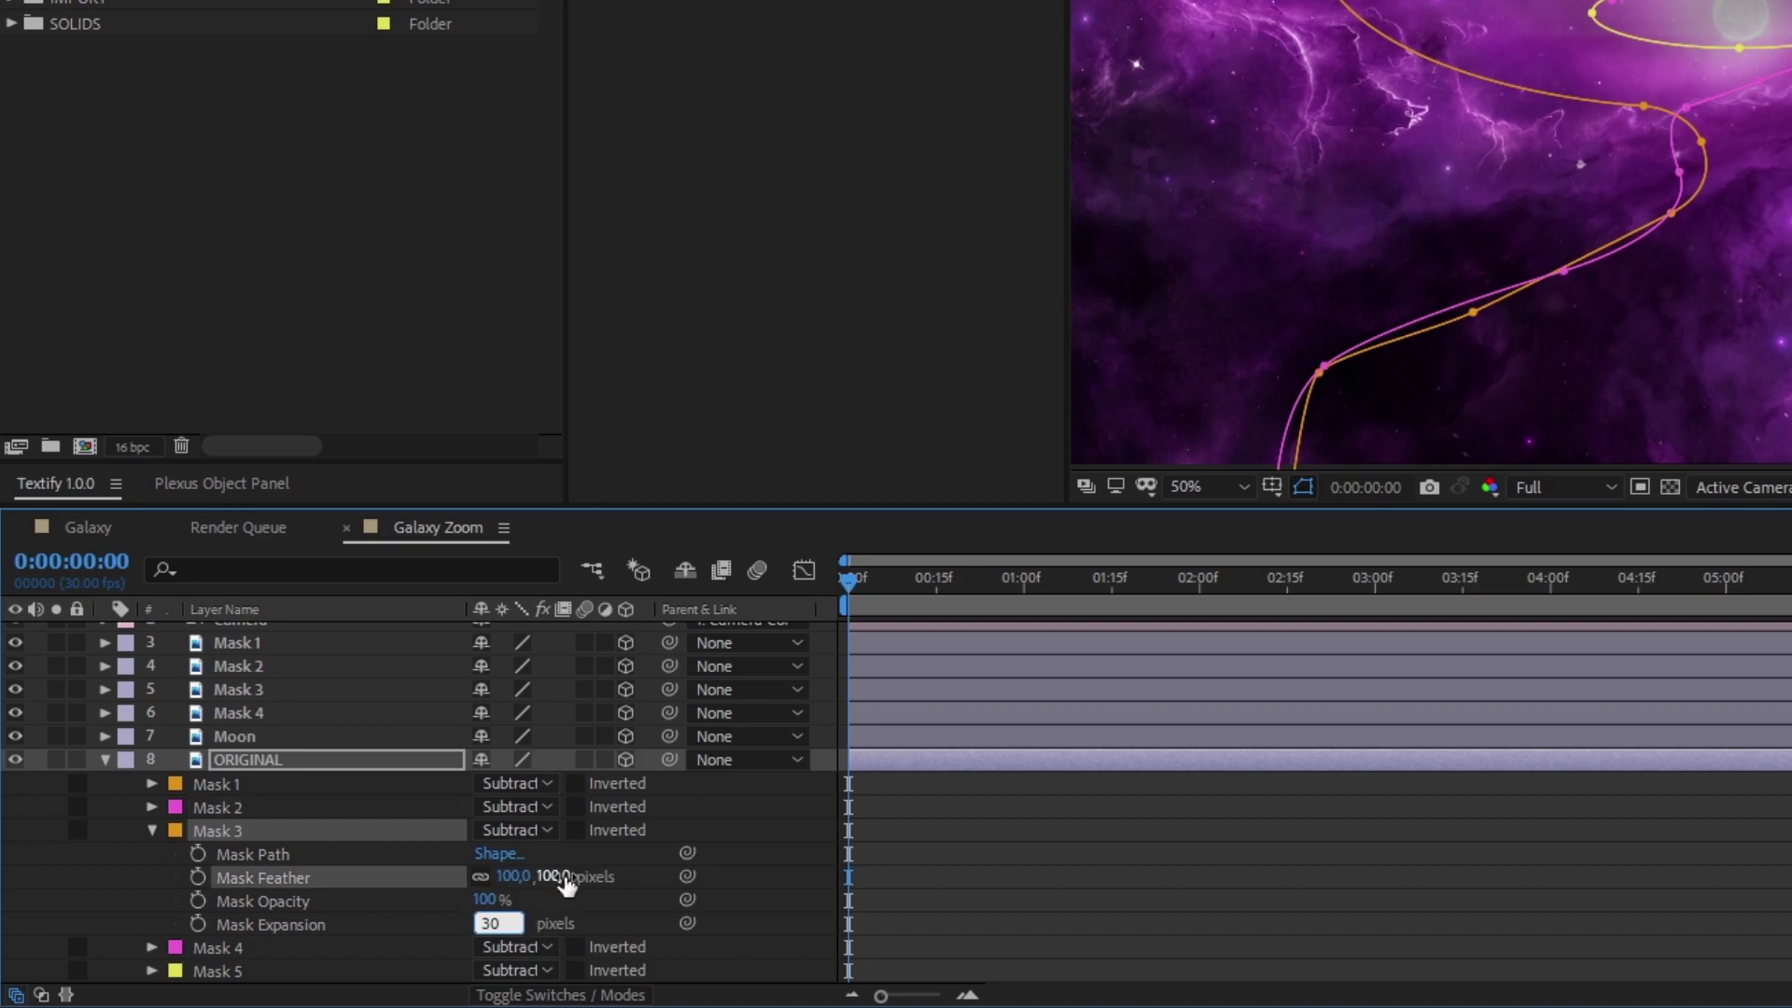
key(Return)
click(152, 830)
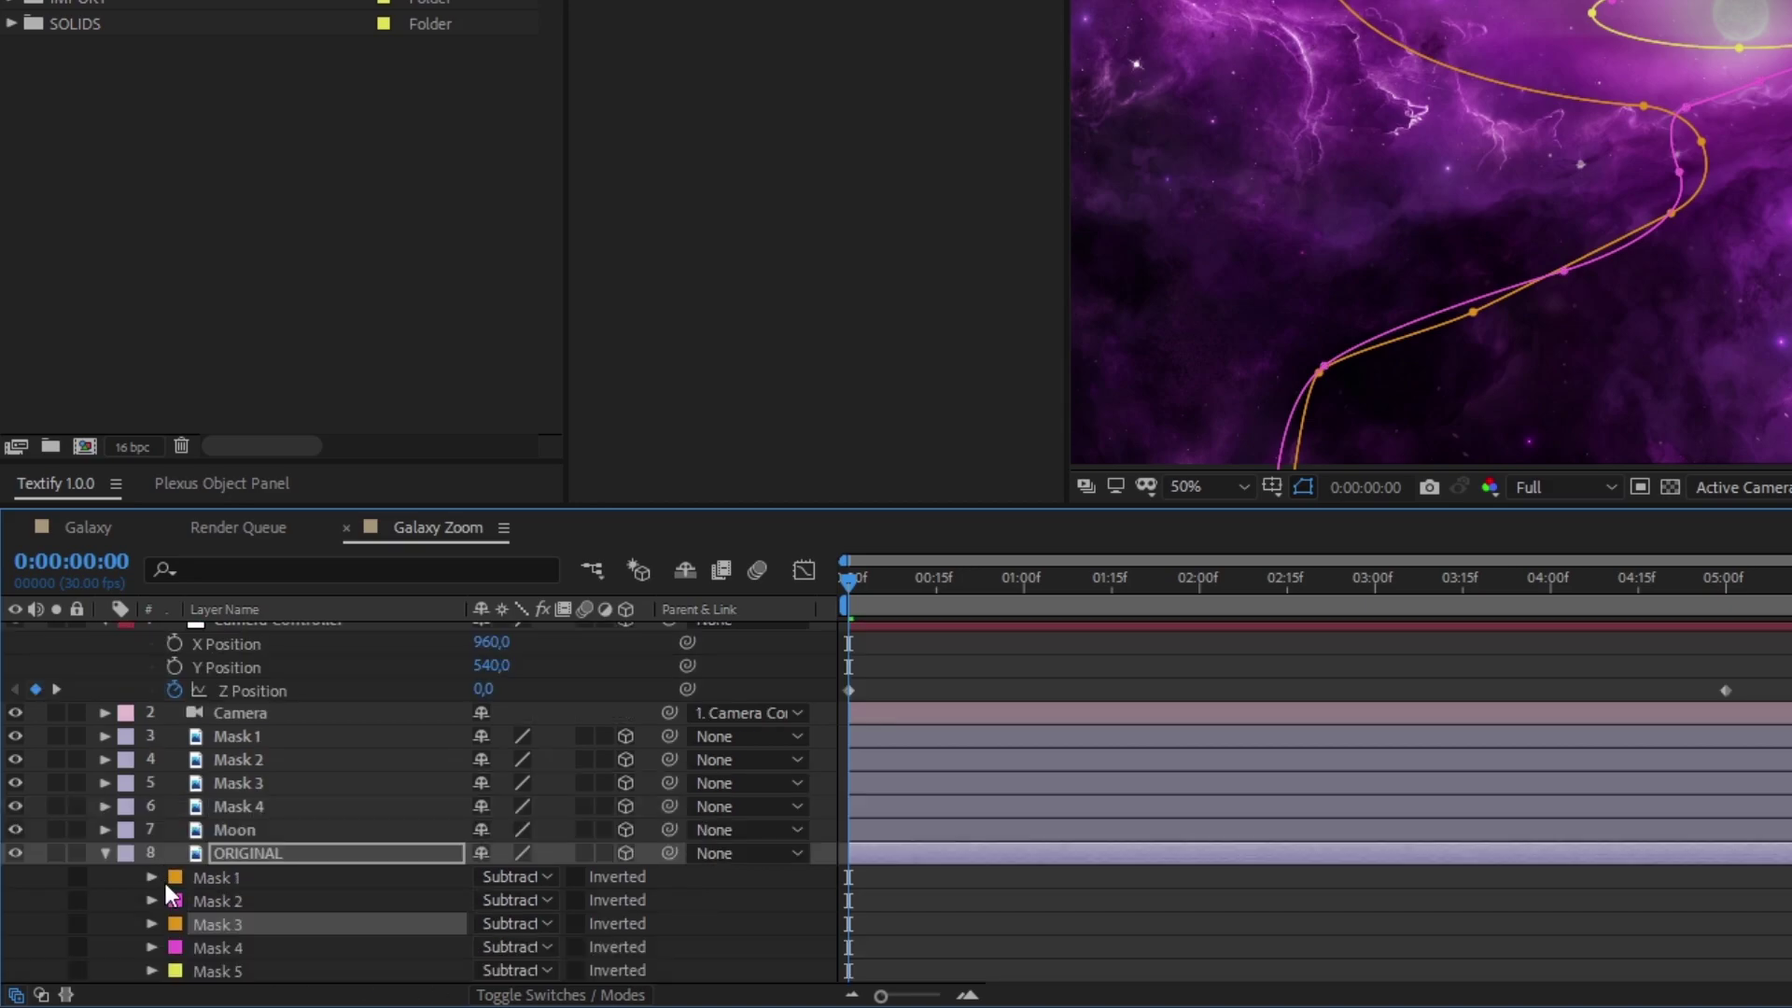
click(152, 946)
click(557, 923)
text(1)
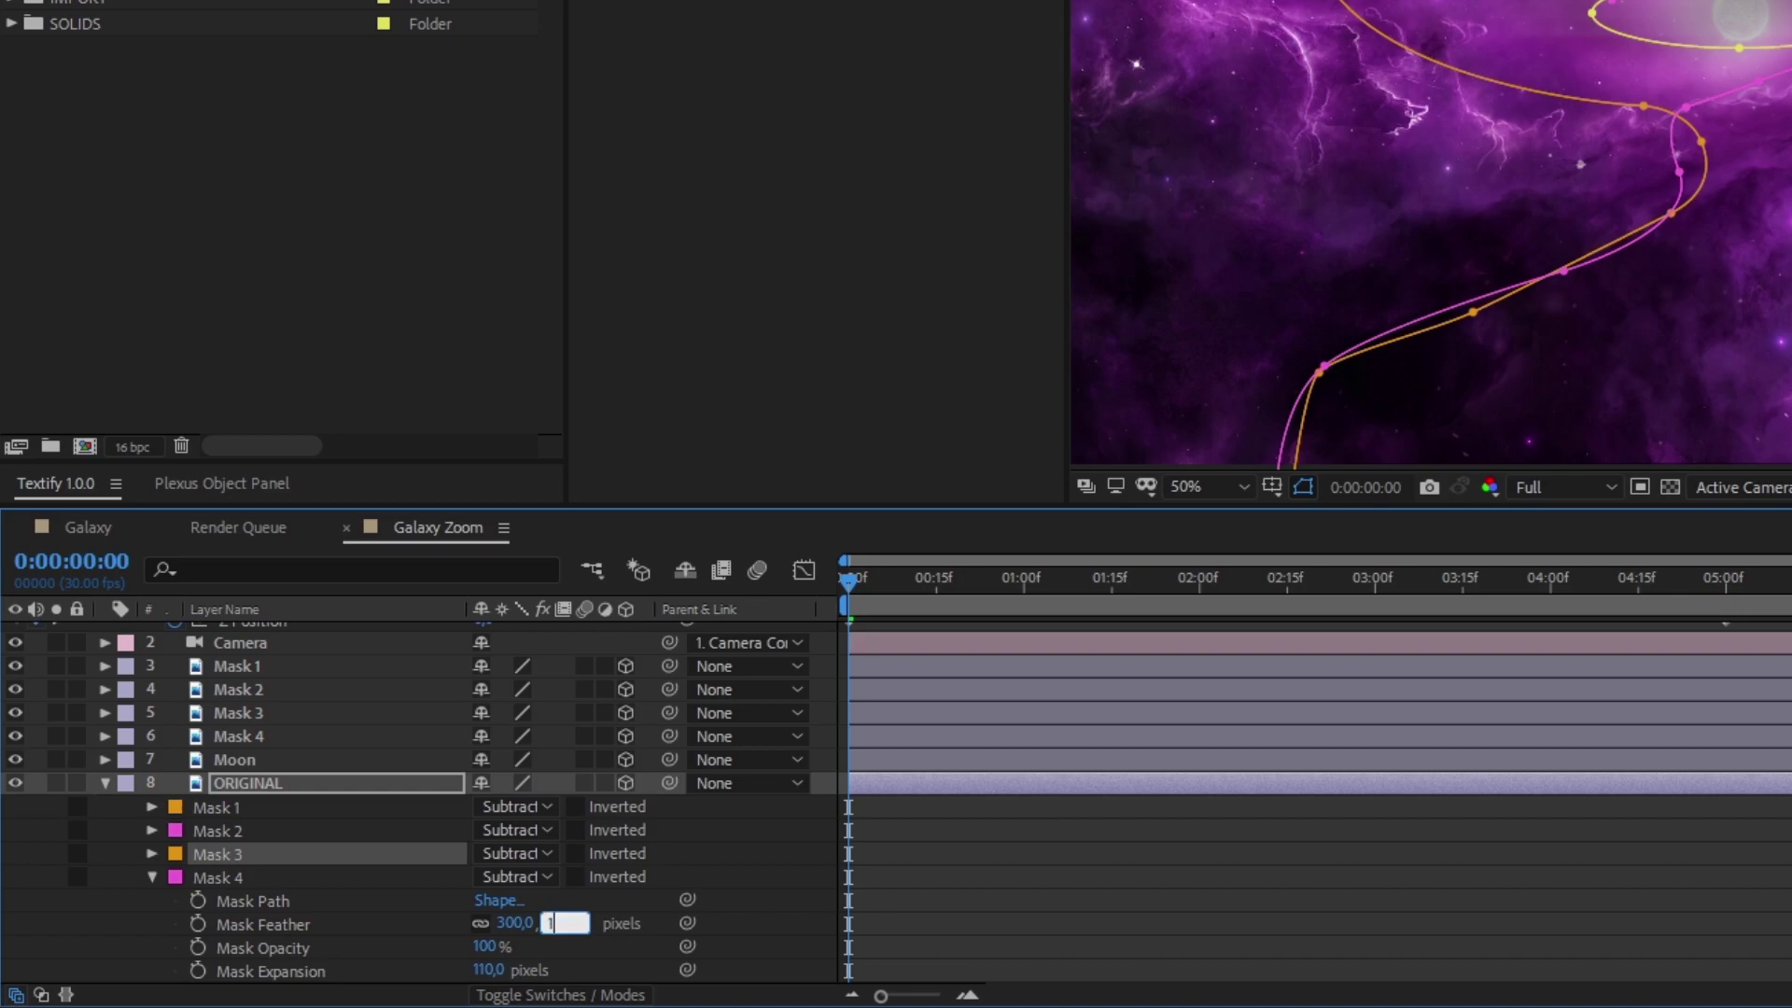
text(00)
key(Tab)
text(30)
key(Return)
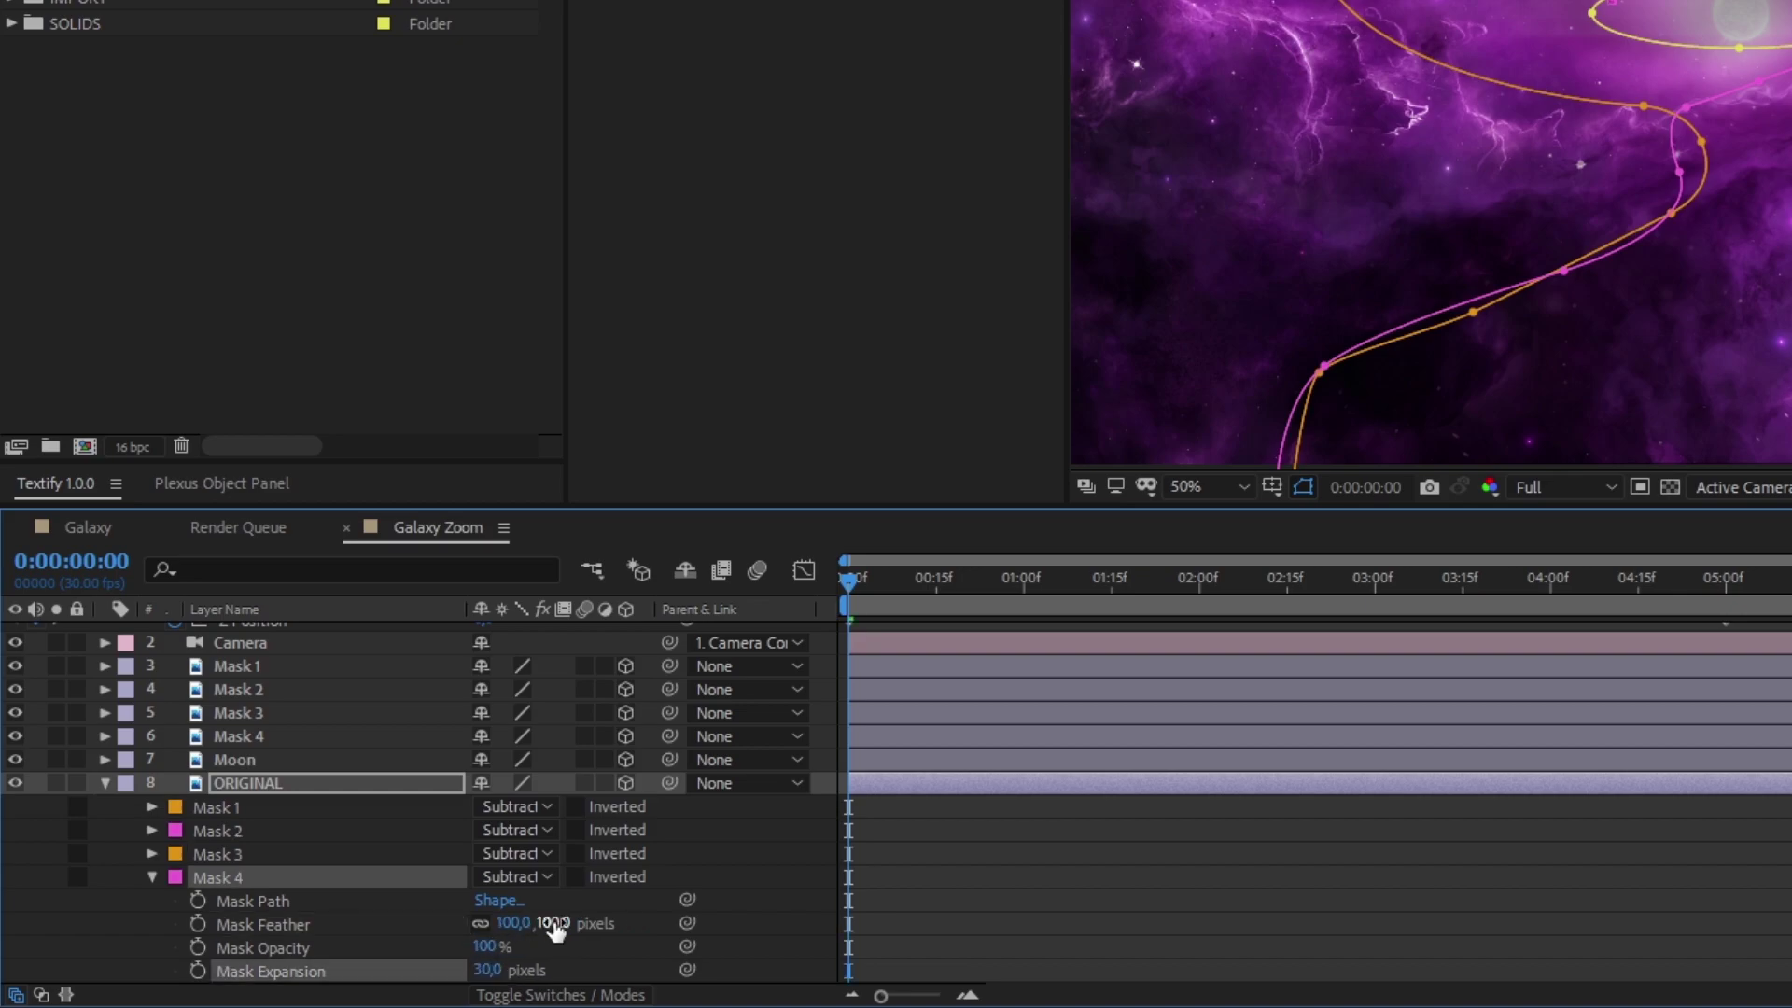
Give Mask 5 the same 100 px feather and 30 px expansion
key(ctrl+shift+n)
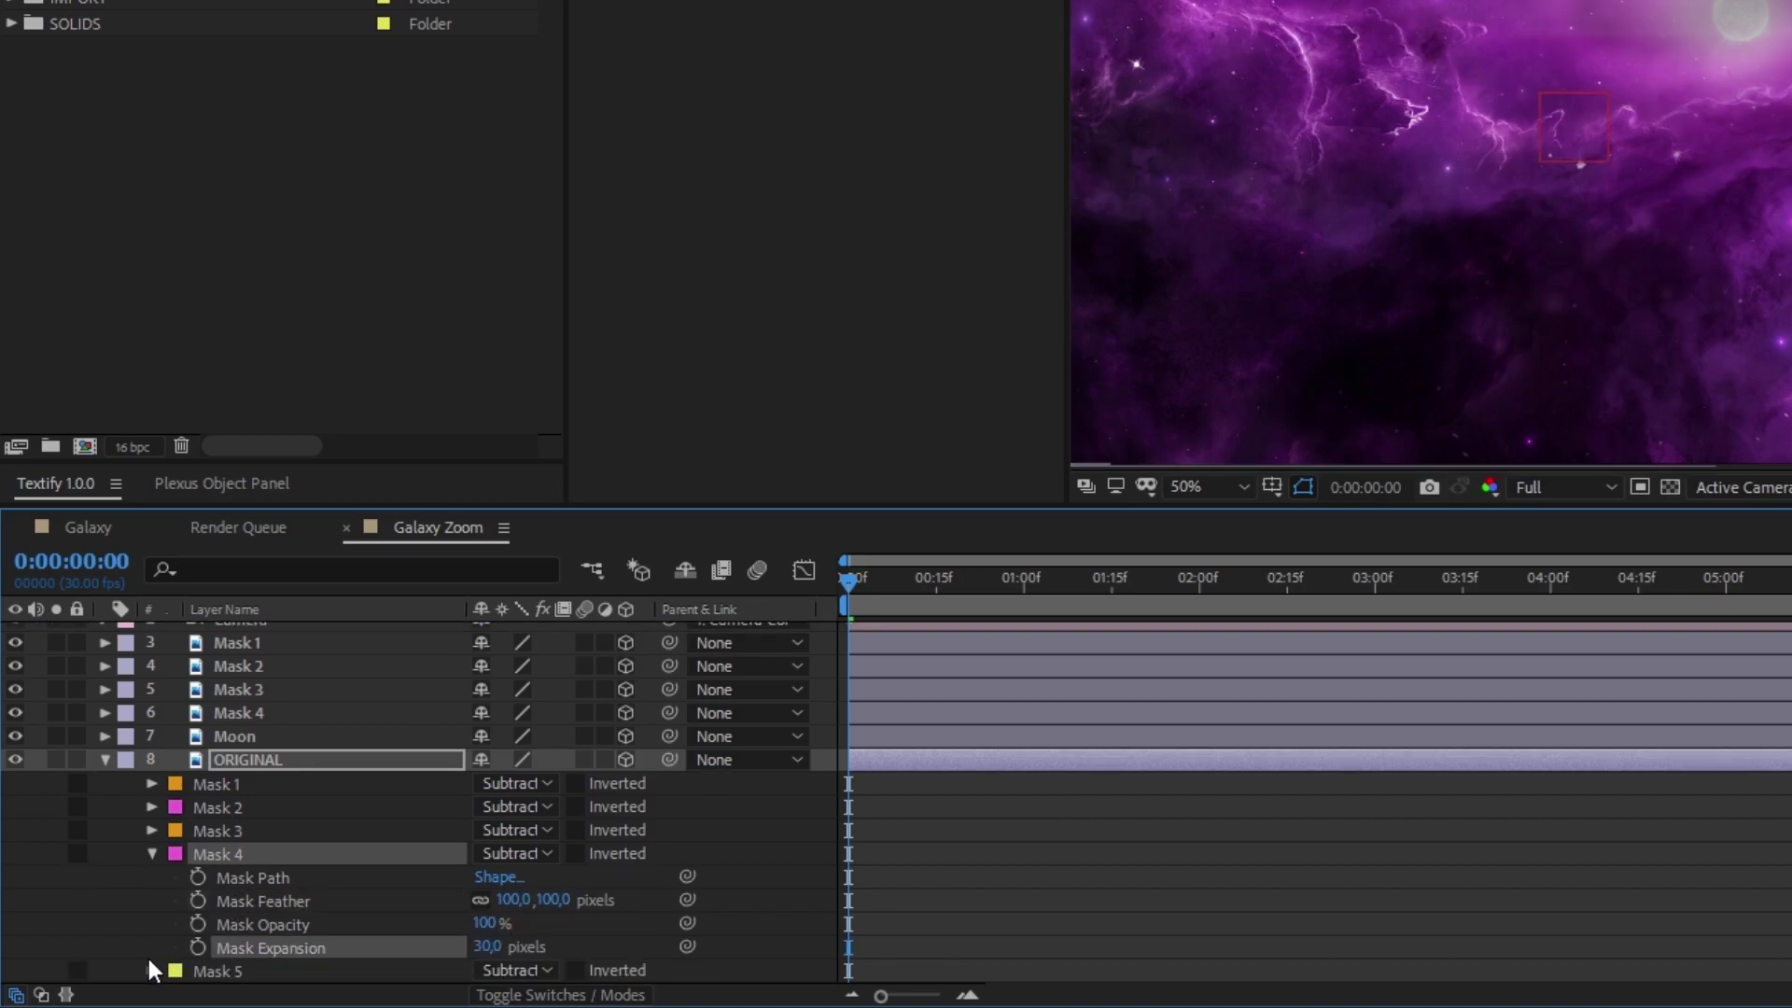
click(151, 971)
click(549, 923)
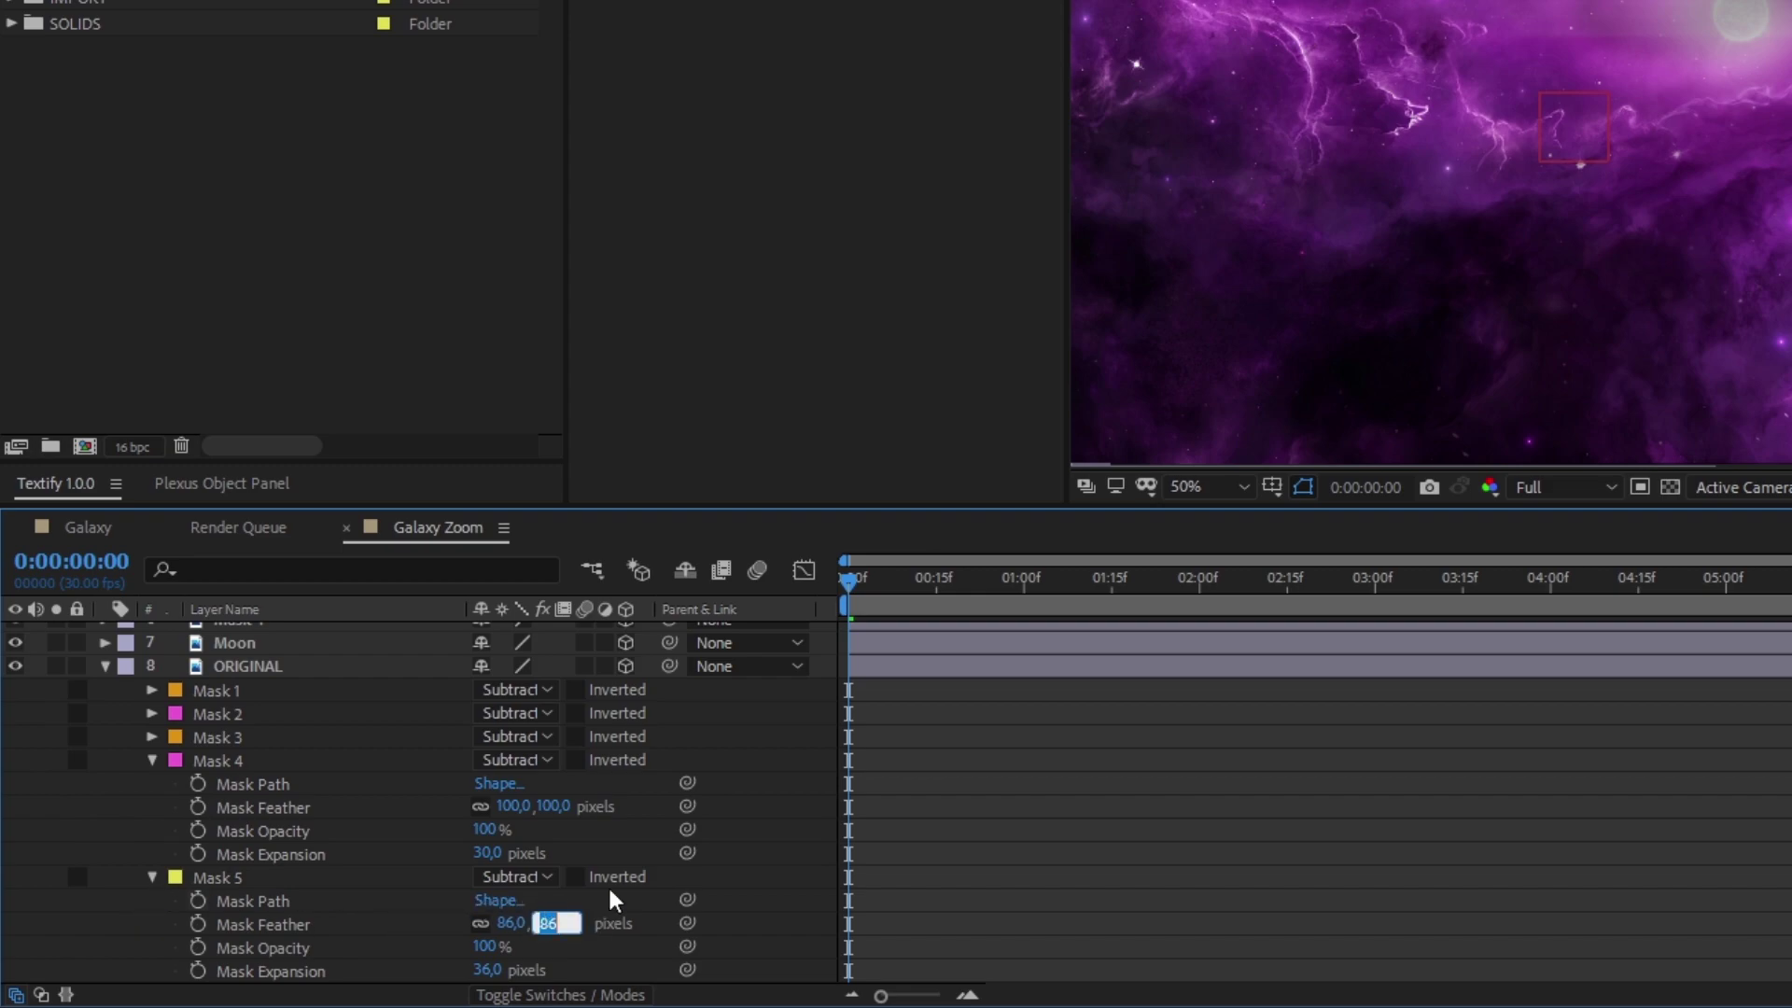
text(100)
key(Tab)
text(30)
key(Return)
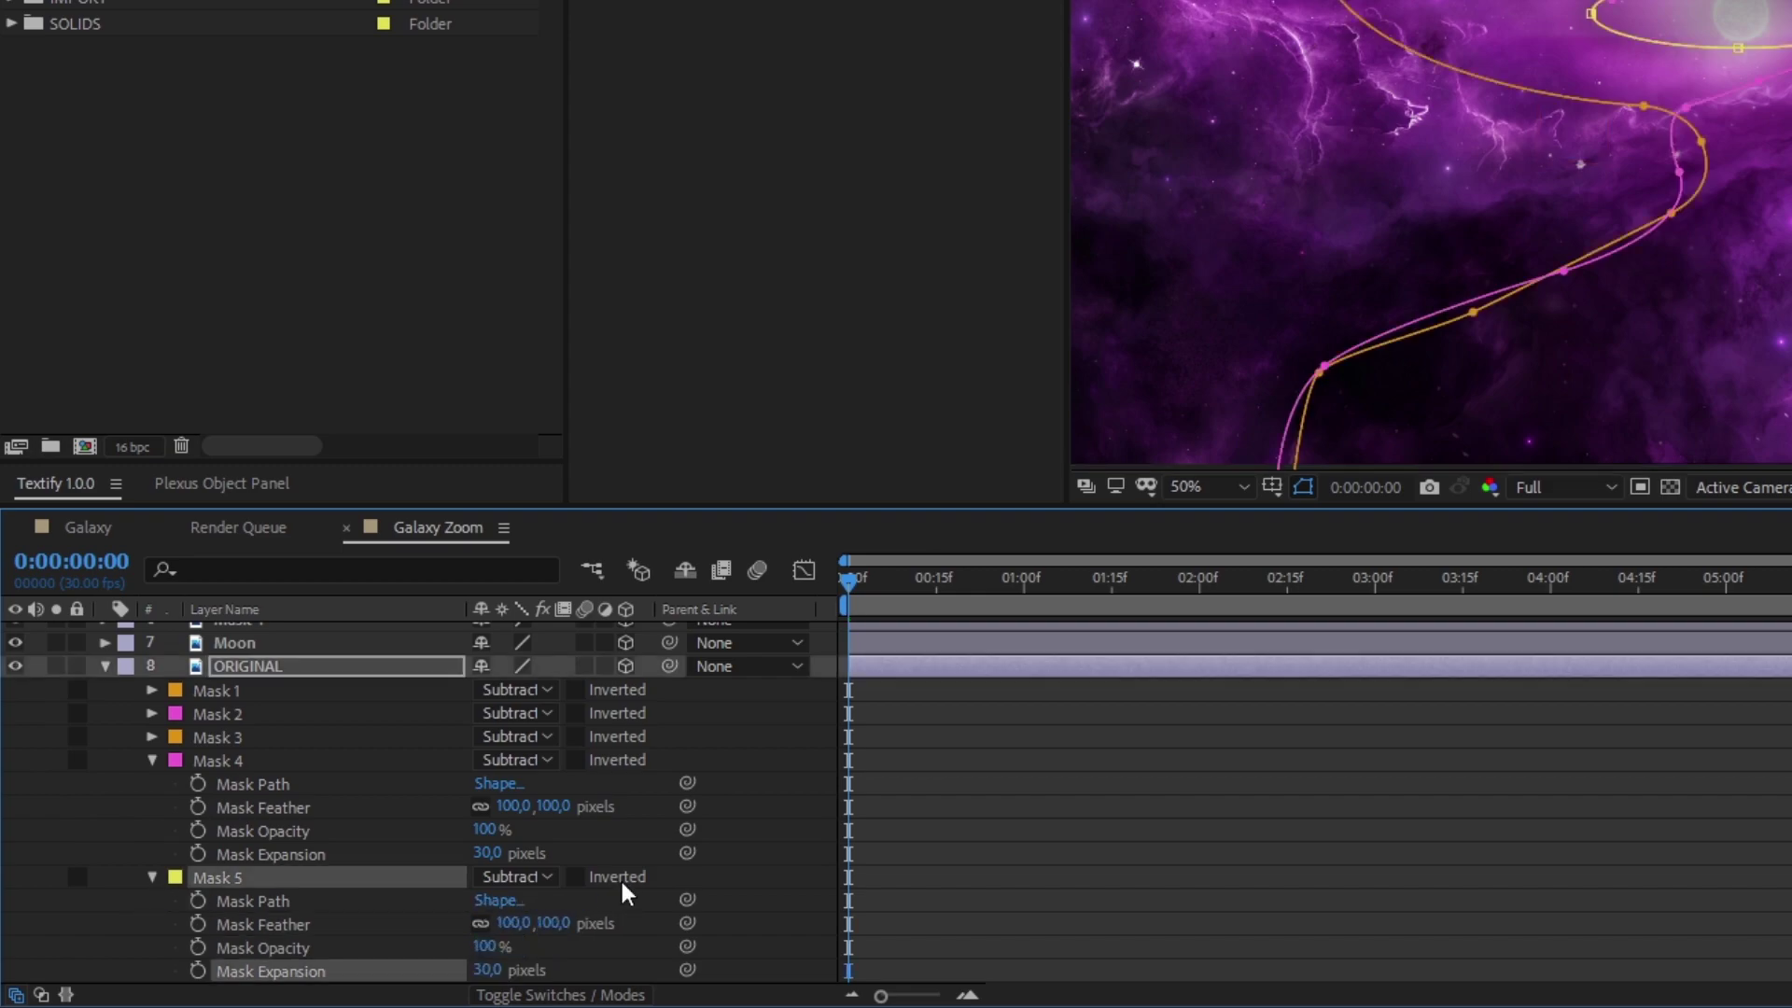
scroll(142, 765, up, 2)
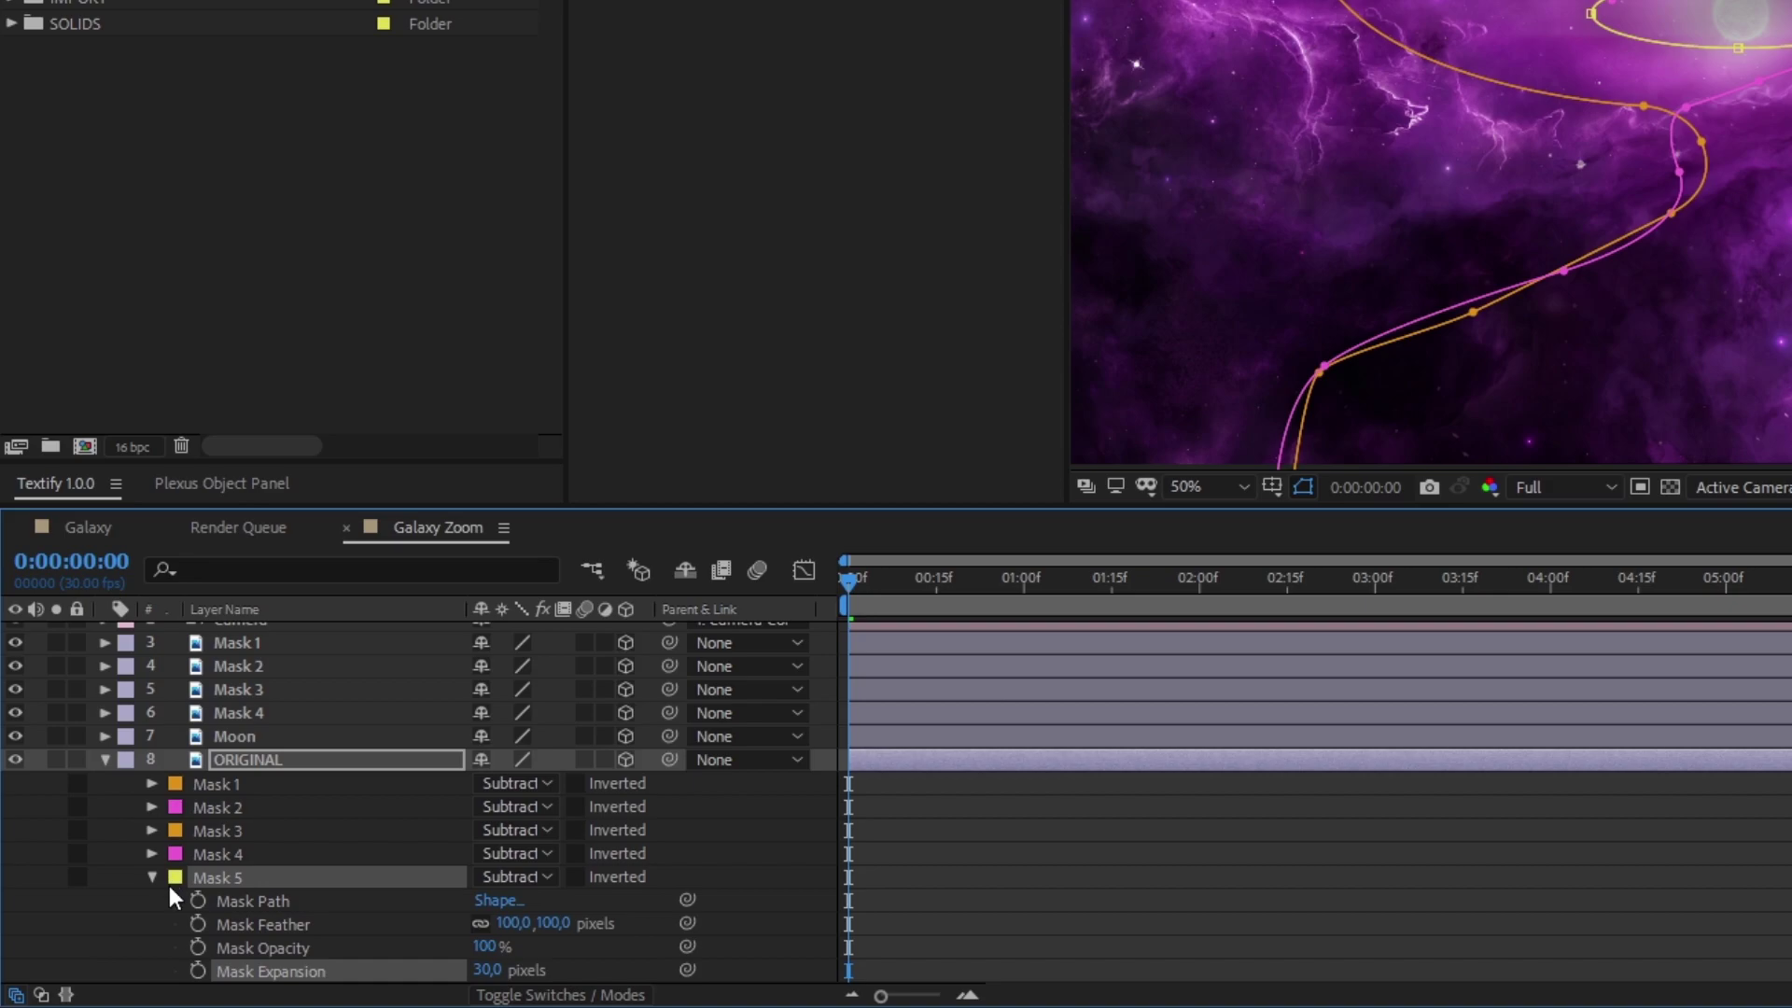
click(155, 875)
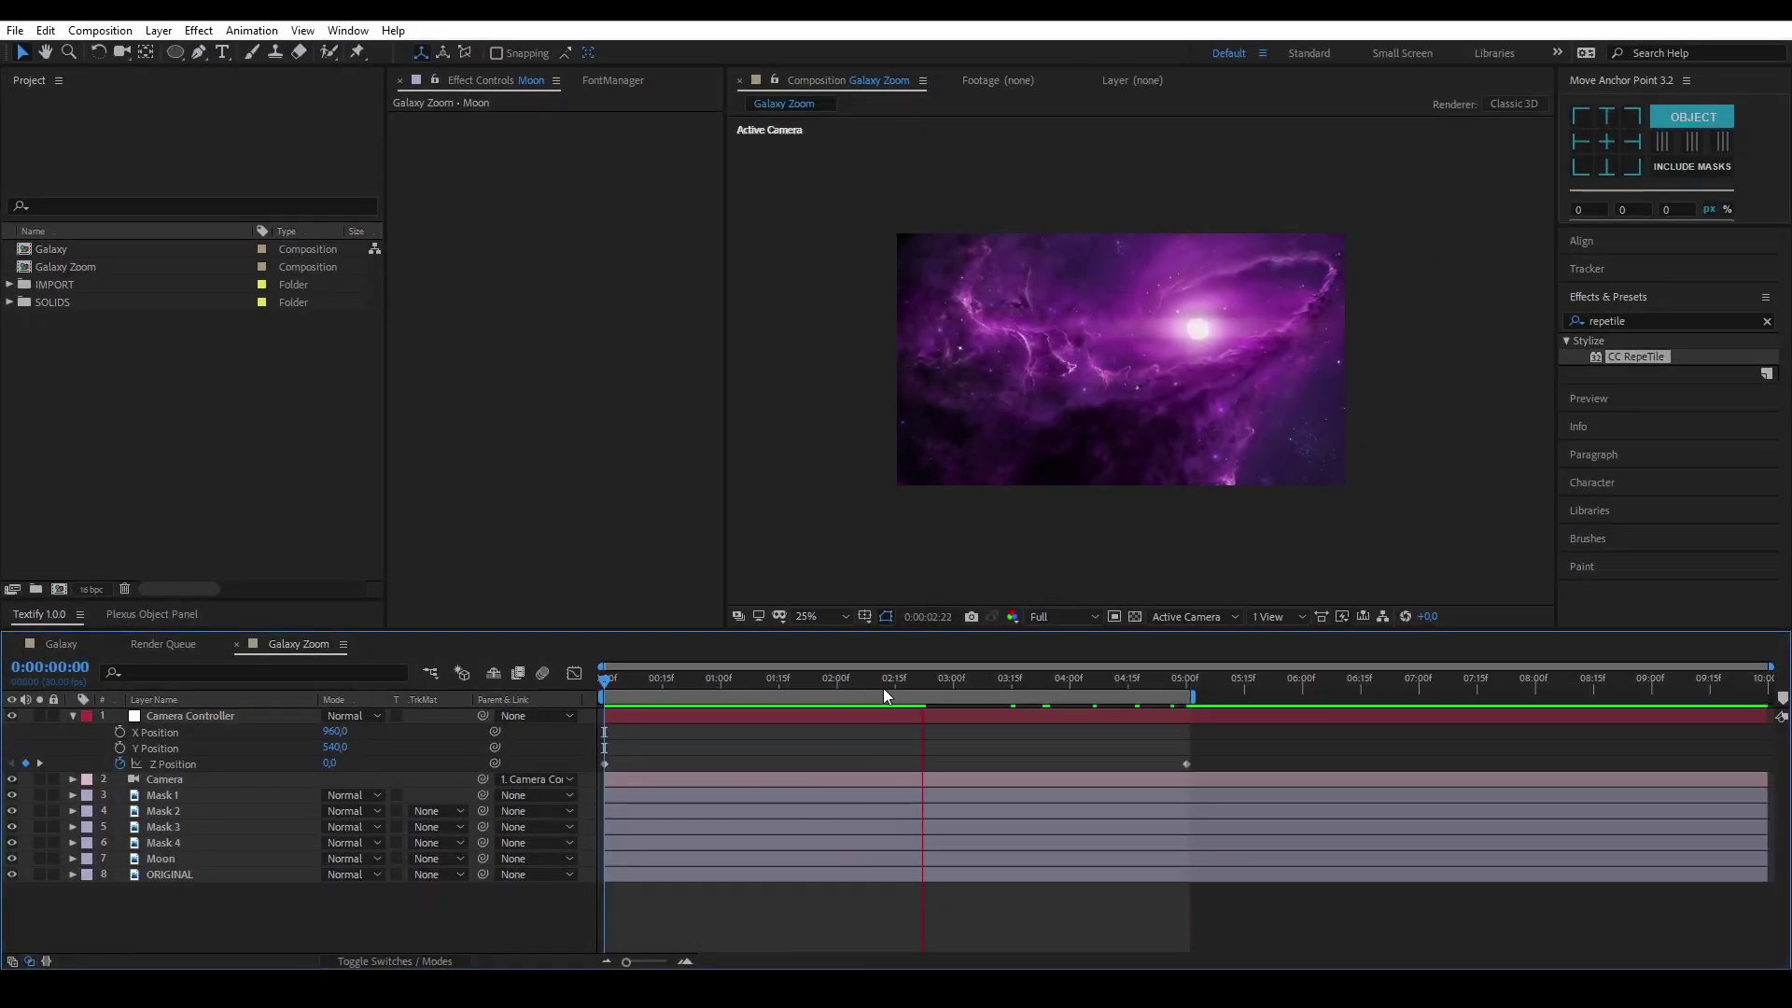
Scrub the timeline back to preview the camera zoom's fake 3D depth
mouse_move(1049, 687)
mouse_down()
mouse_move(929, 689)
mouse_move(557, 631)
mouse_move(1058, 665)
mouse_up()
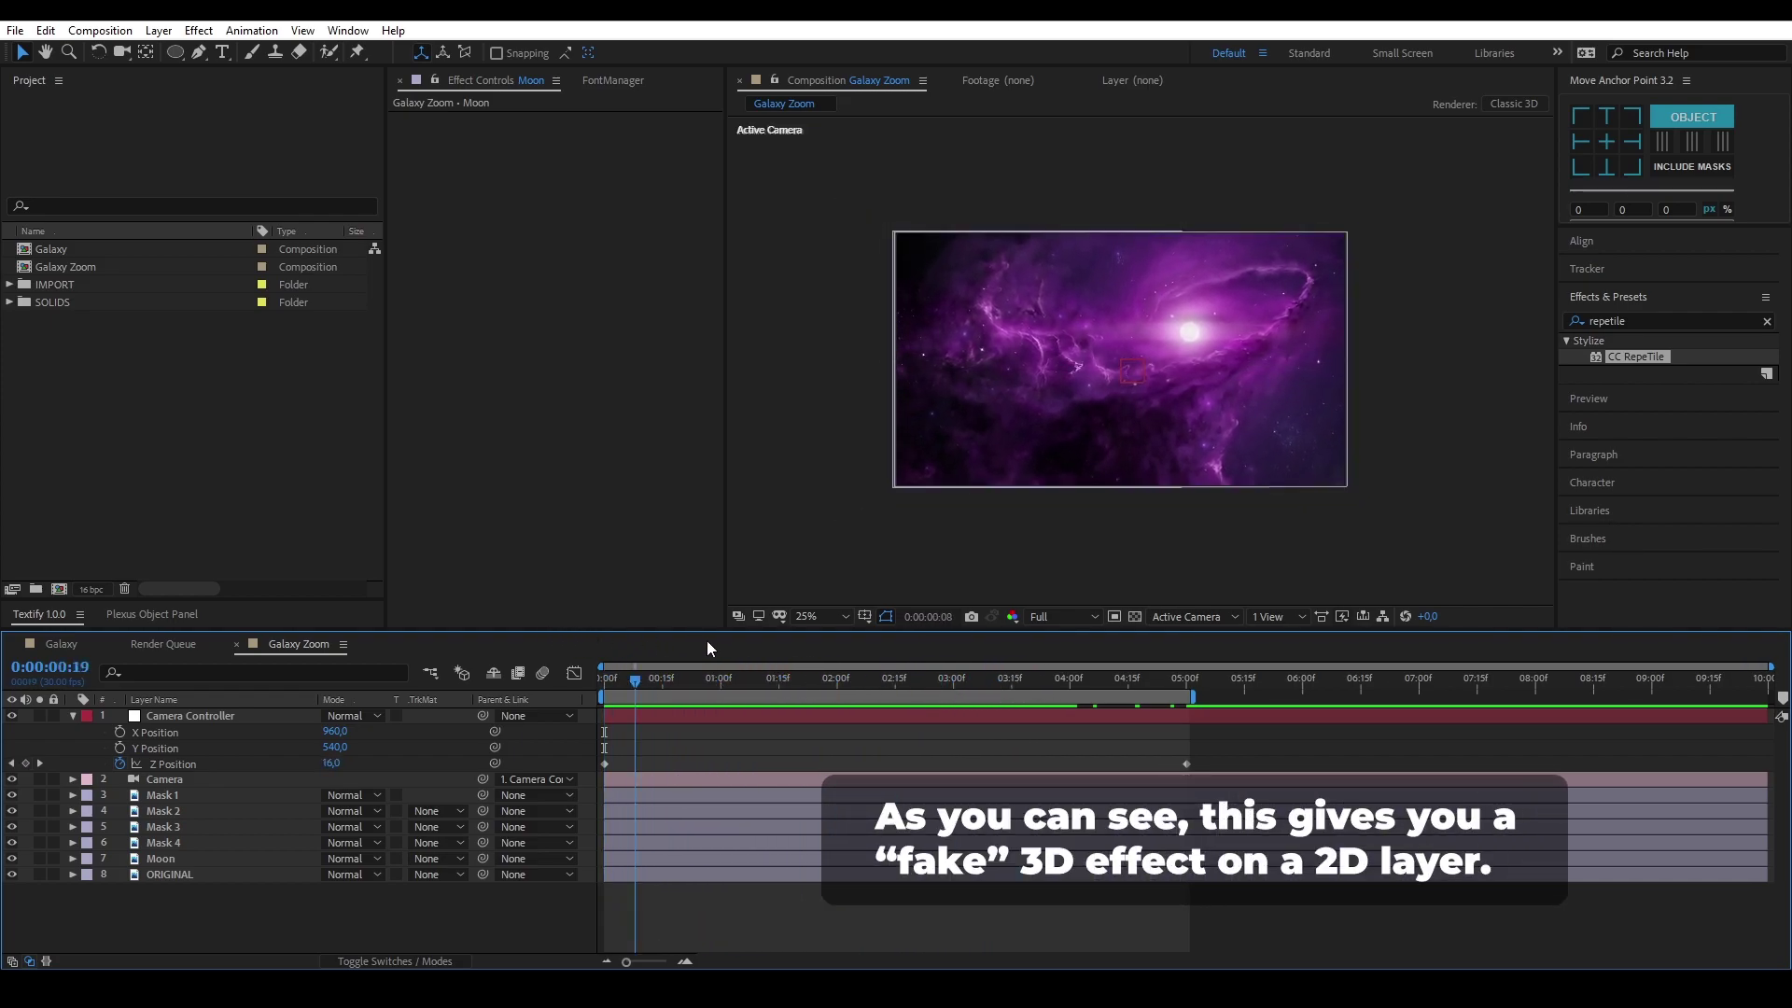